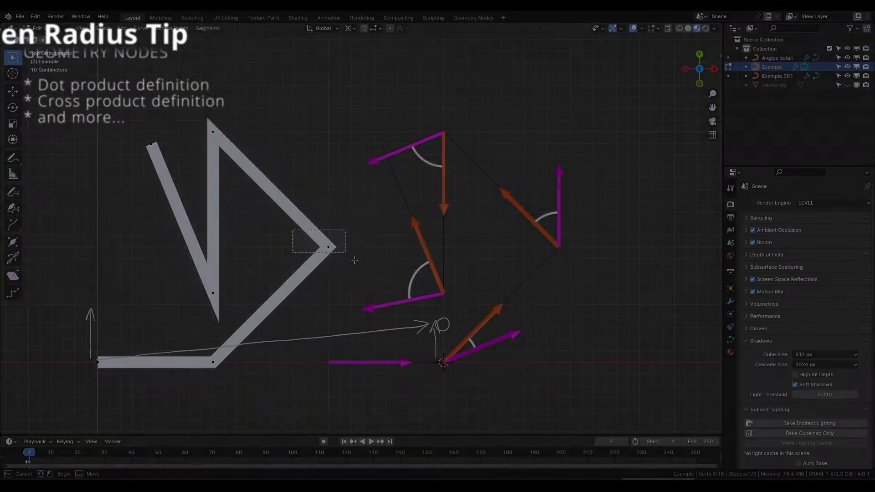
Try moving the outer bend point and the lower inner point of the Example curve to test its even width
key(g)
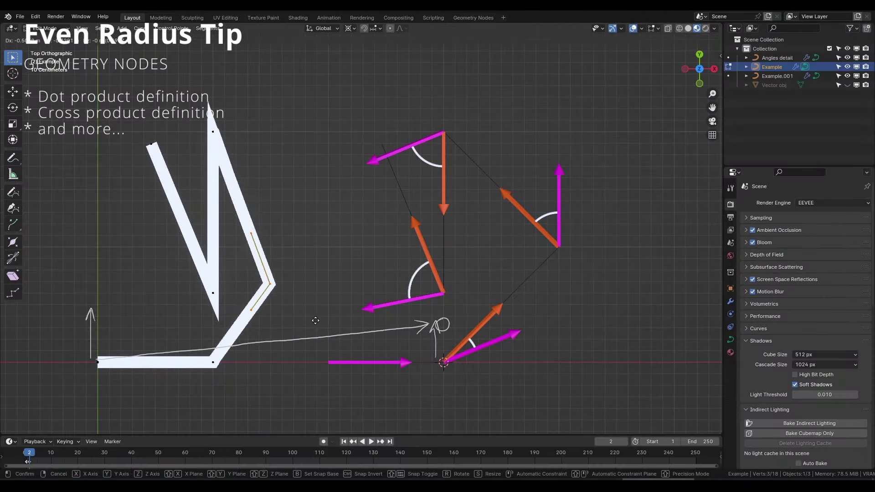
right_click(332, 282)
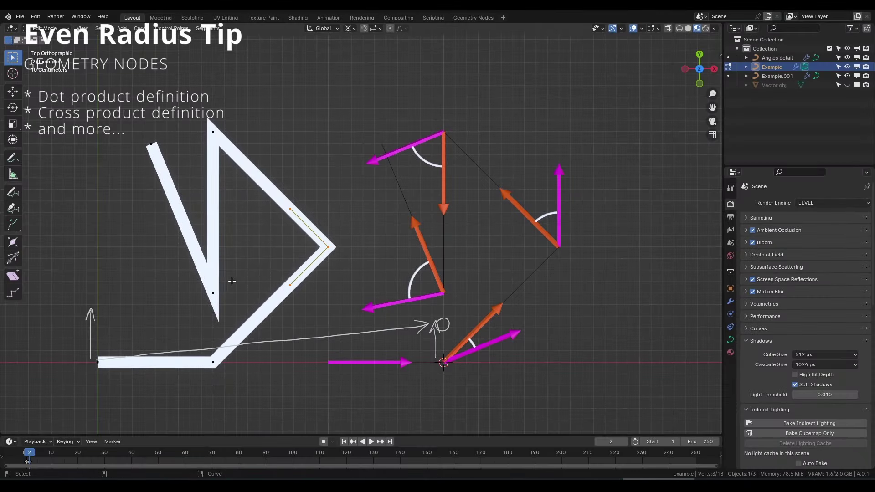
drag(191, 278, 228, 310)
key(g)
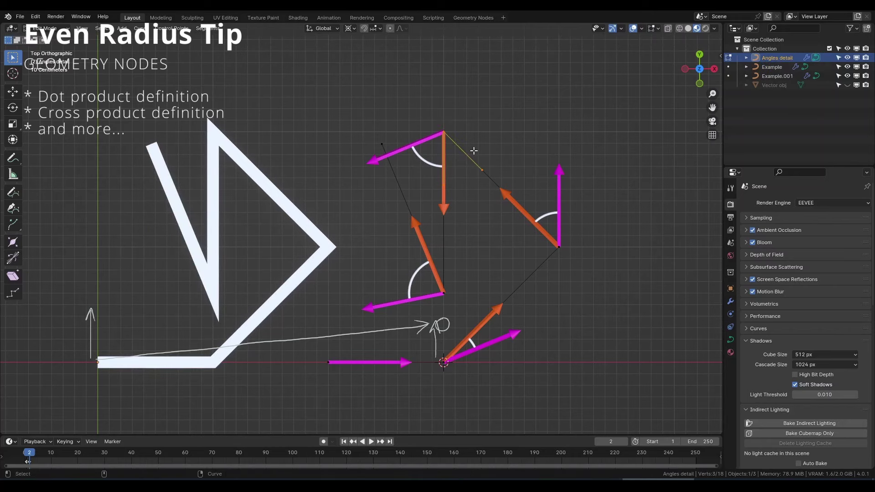
key(g)
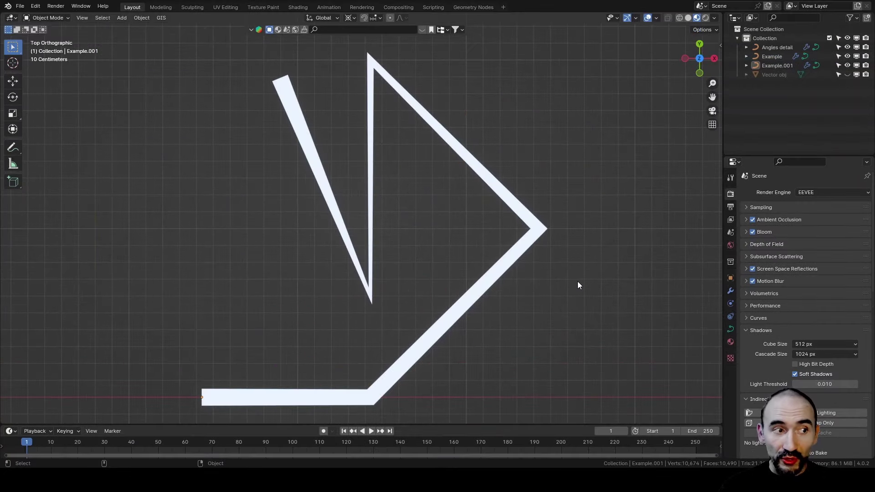
Select the Example.001 curve
click(518, 204)
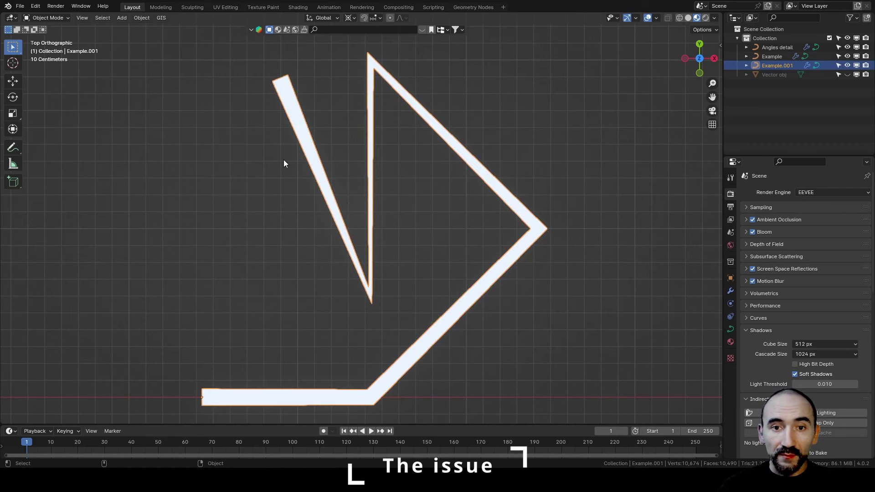
key(shift+a)
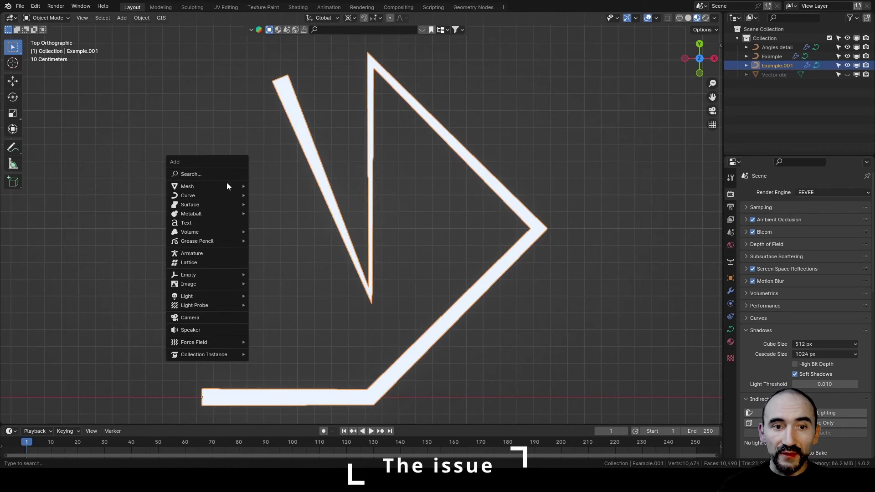
mouse_move(223, 195)
key(Escape)
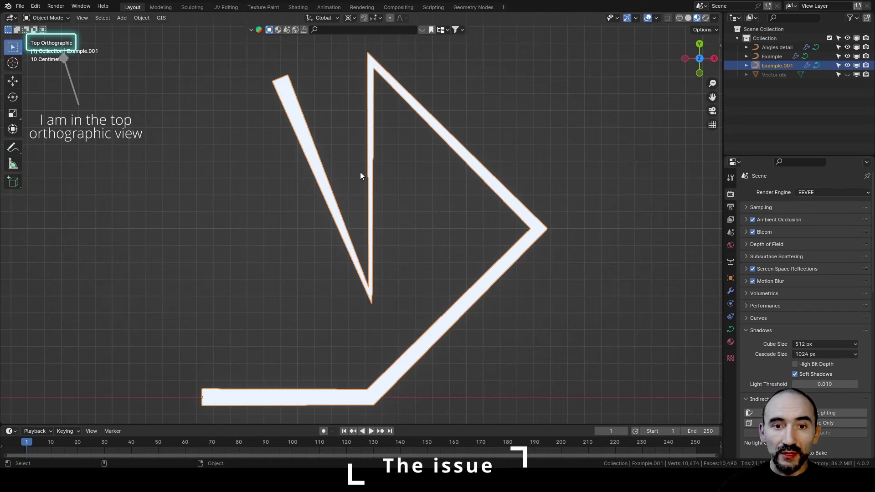
Set the handle type of all Example.001 control points to Vector in Edit Mode and return to Object Mode
key(Tab)
scroll(360, 164, down, 1)
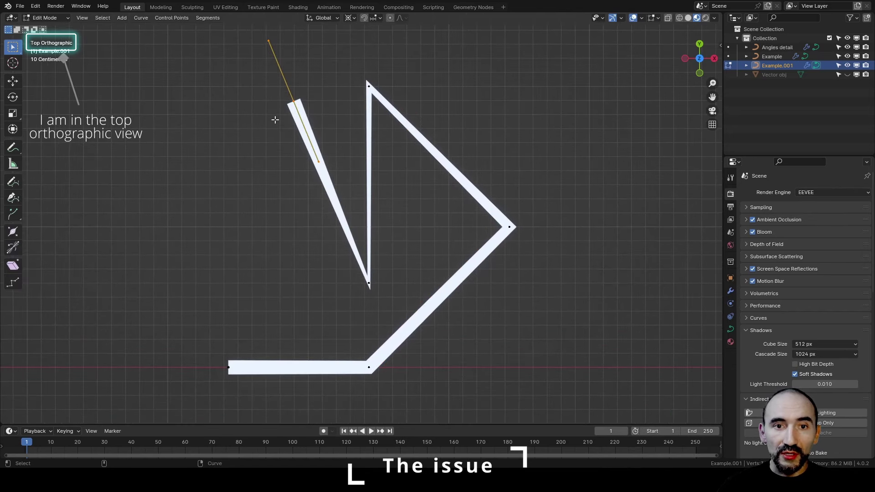
click(258, 251)
drag(201, 330, 255, 387)
click(309, 335)
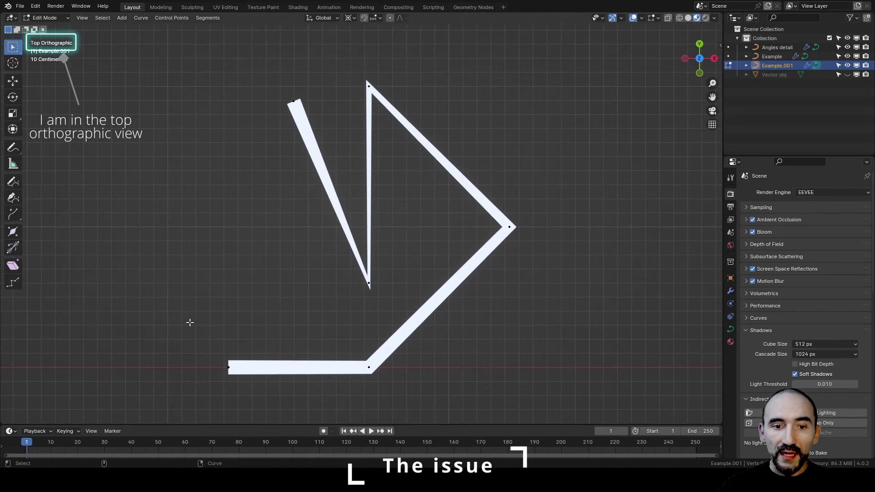
drag(187, 319, 264, 403)
drag(456, 176, 524, 256)
key(a)
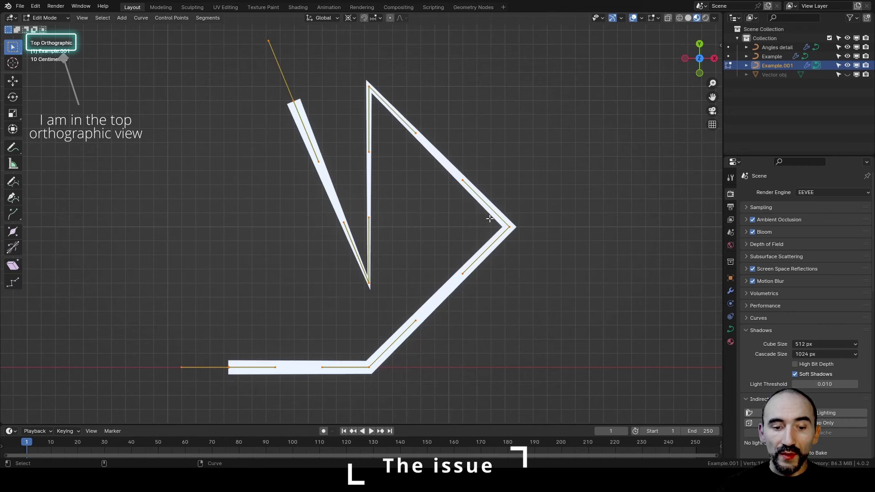
key(v)
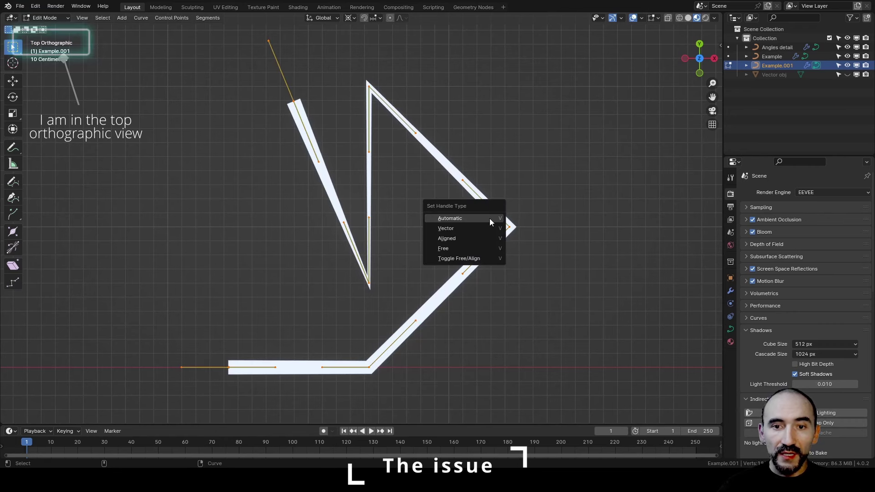
click(442, 229)
key(Tab)
Open the Geometry Nodes workspace and space out the Group Input and Set Curve Radius nodes in the node tree
scroll(392, 210, up, 1)
scroll(392, 210, up, 1)
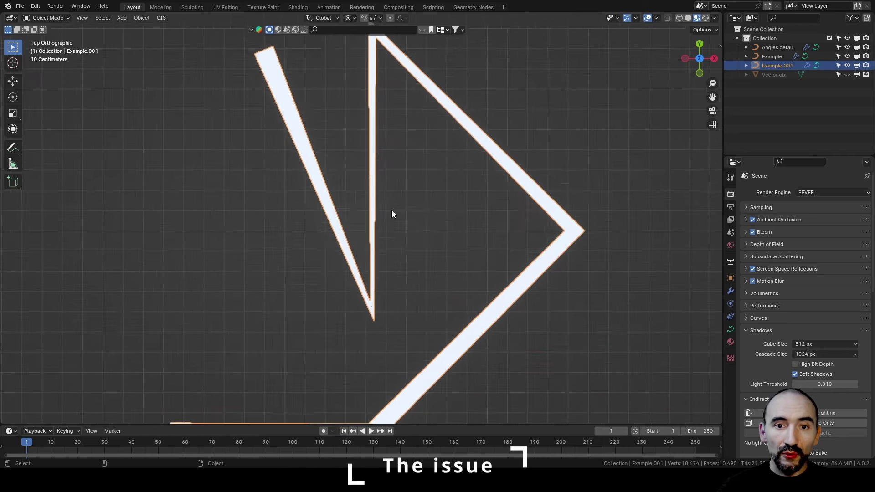
scroll(392, 210, down, 1)
click(471, 9)
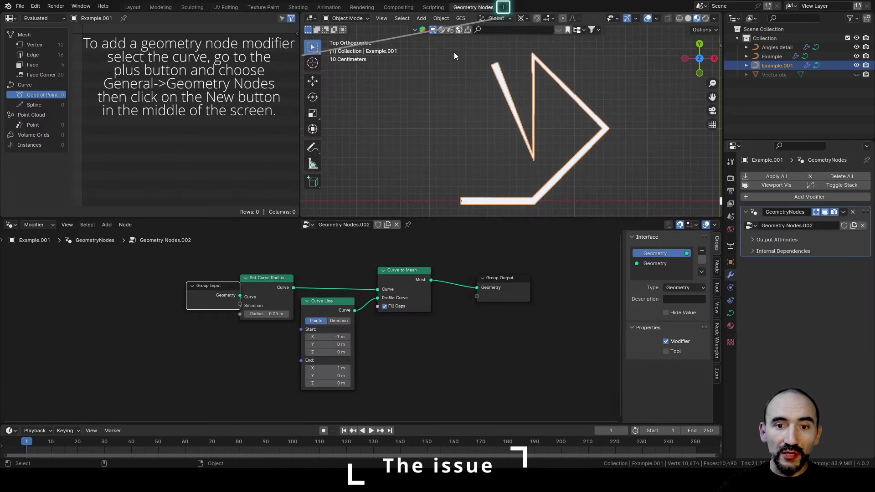
scroll(455, 146, down, 1)
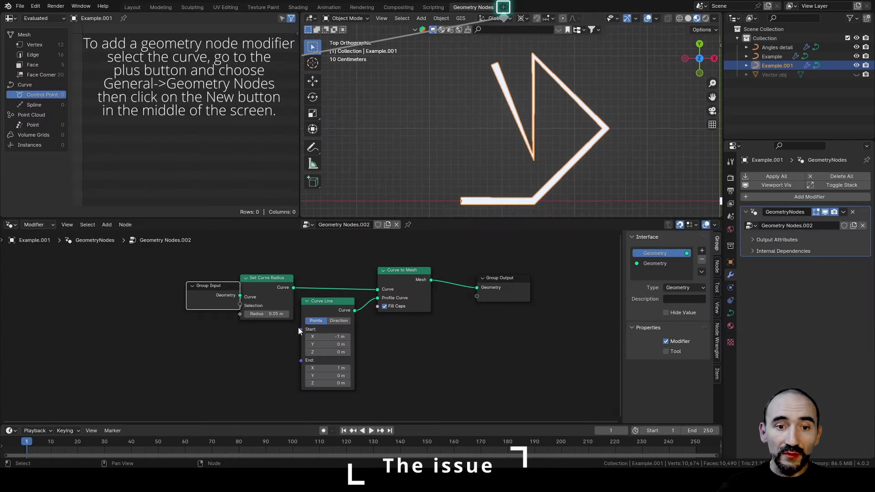
drag(207, 300, 161, 300)
scroll(234, 289, up, 3)
middle_drag(402, 283, 342, 294)
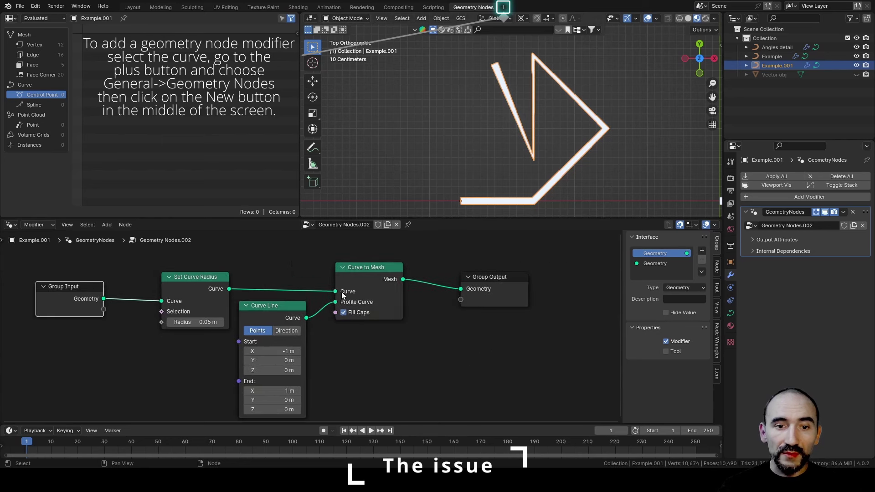
click(281, 270)
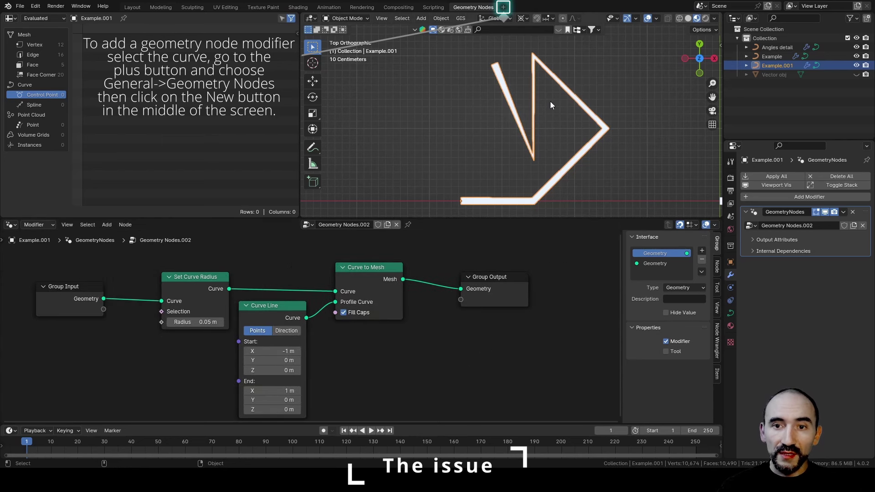
drag(193, 286, 164, 286)
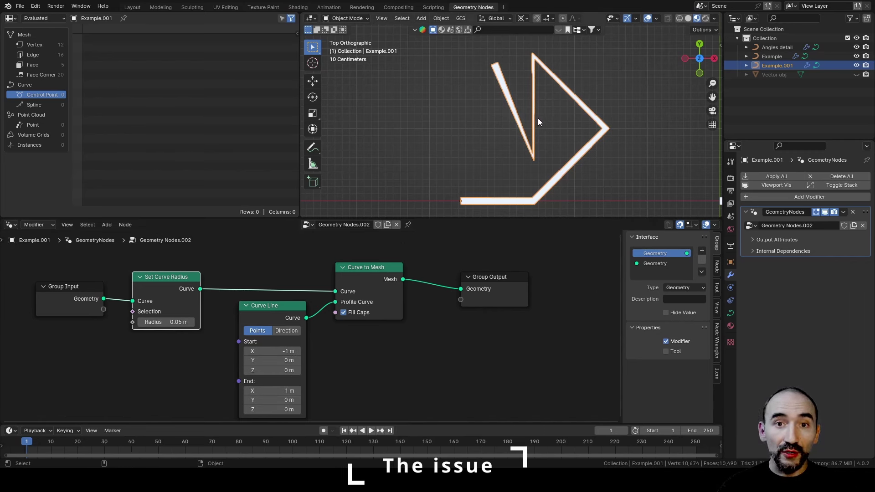
Annotate a right-angled corner beside the curve with straight lines, circled points, a 90° label and an arrow to the corner
click(568, 123)
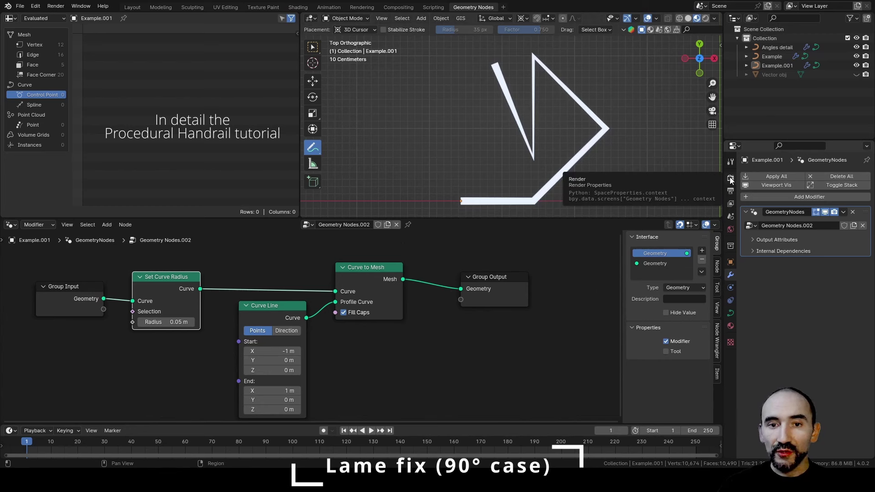
drag(316, 151, 338, 170)
mouse_move(335, 202)
mouse_down()
mouse_move(412, 202)
mouse_move(411, 133)
mouse_up()
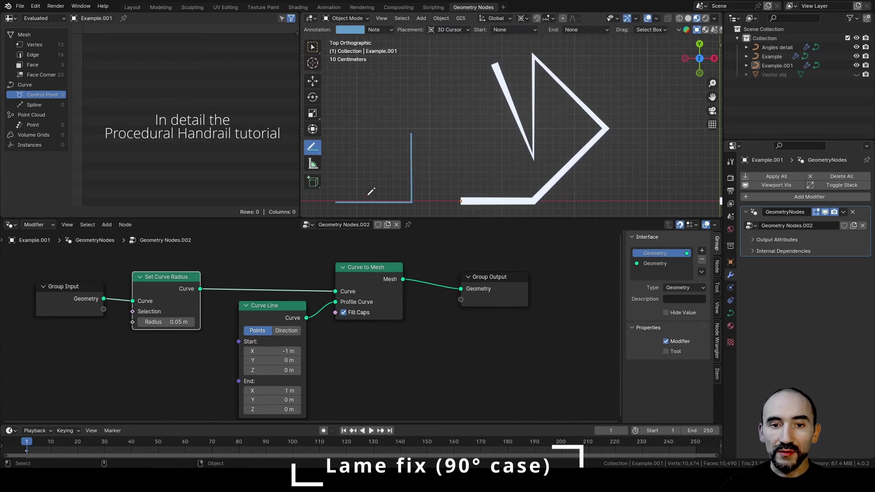
key(d)
drag(331, 201, 332, 198)
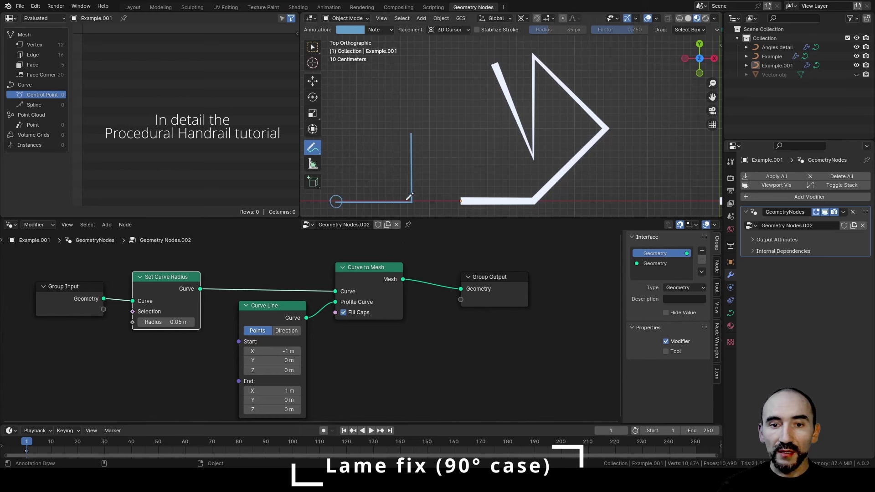
mouse_move(406, 199)
mouse_down()
mouse_move(394, 184)
mouse_move(390, 202)
mouse_up()
mouse_move(385, 168)
mouse_down()
mouse_move(380, 184)
mouse_move(397, 156)
mouse_move(420, 193)
mouse_move(432, 190)
mouse_up()
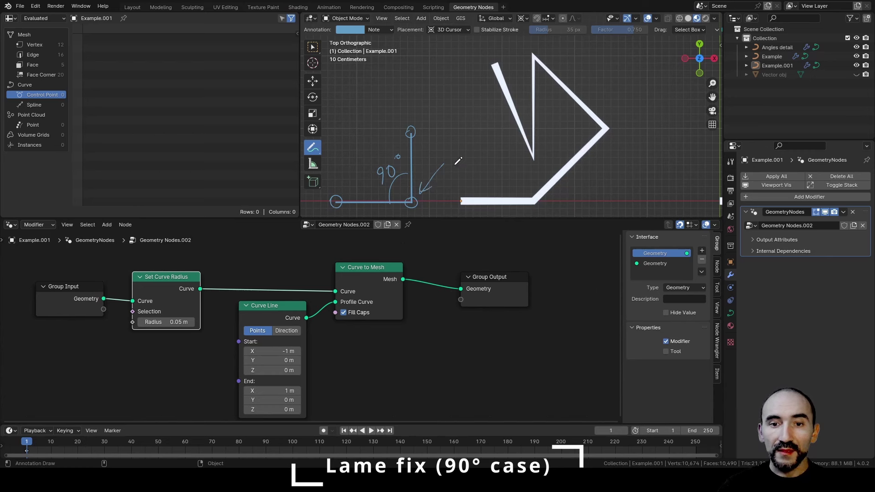
Write √2 at the corner's arrow, sketch a dashed outline around the corner and mark its upper end point
mouse_move(447, 151)
mouse_down()
mouse_move(483, 136)
mouse_move(480, 146)
mouse_up()
drag(462, 149, 477, 156)
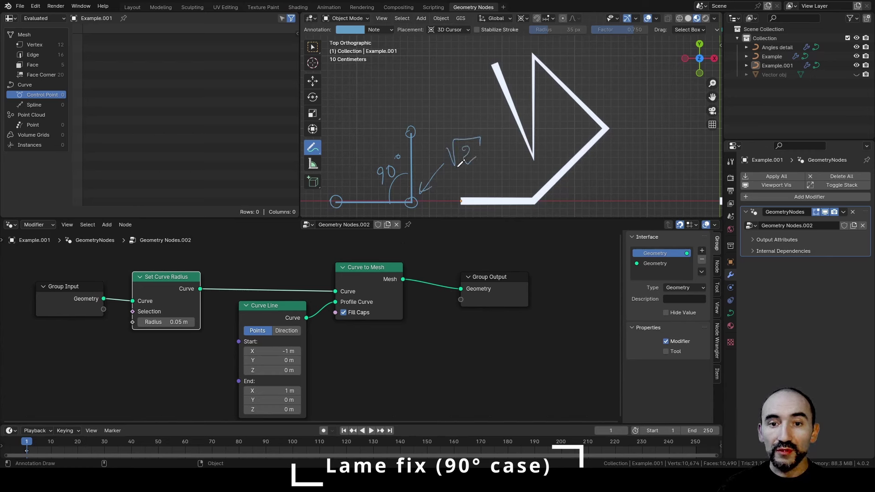
mouse_move(341, 193)
mouse_down()
mouse_move(392, 188)
mouse_move(401, 178)
mouse_move(403, 125)
mouse_up()
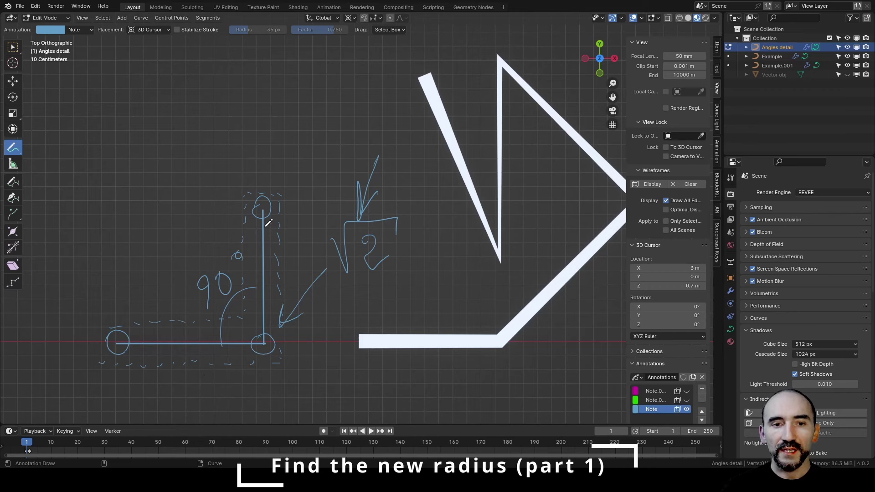
mouse_move(263, 200)
mouse_down()
mouse_move(261, 208)
mouse_move(270, 201)
mouse_up()
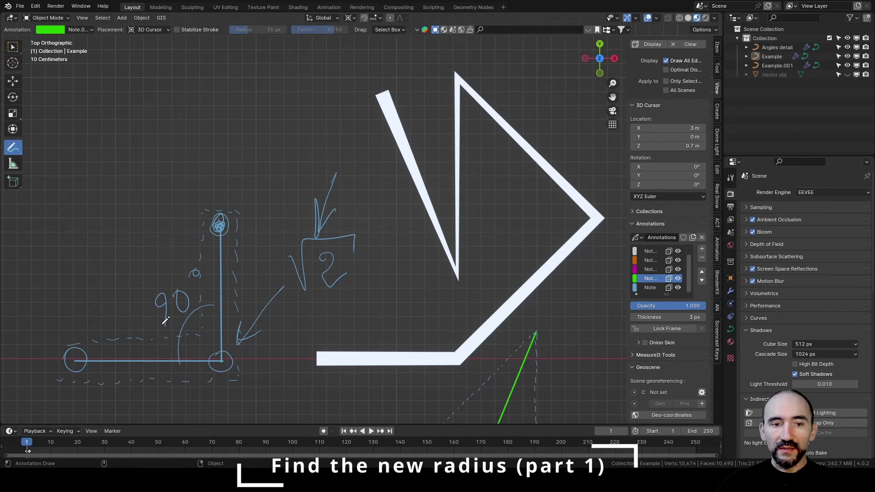
Using the white annotation layer, label the bent diagram's white line r and its green line r*
scroll(244, 314, down, 2)
shift+middle_drag(521, 378, 295, 239)
scroll(295, 238, up, 3)
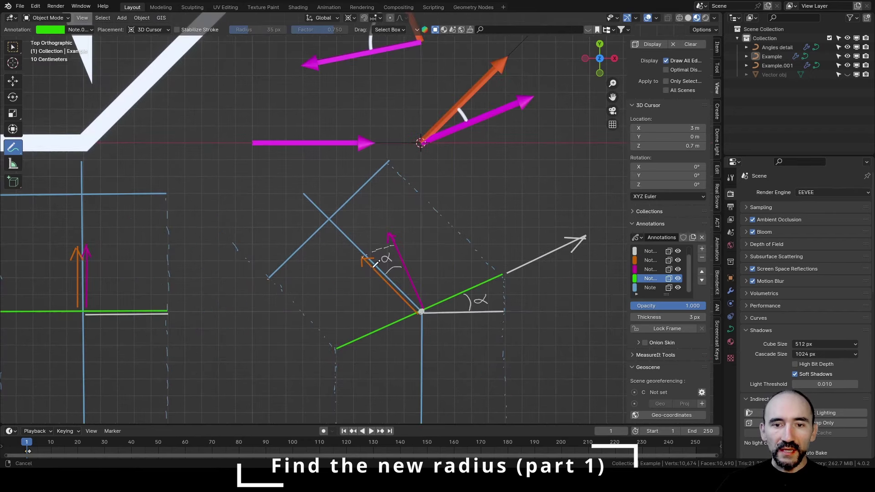
shift+middle_drag(428, 326, 310, 236)
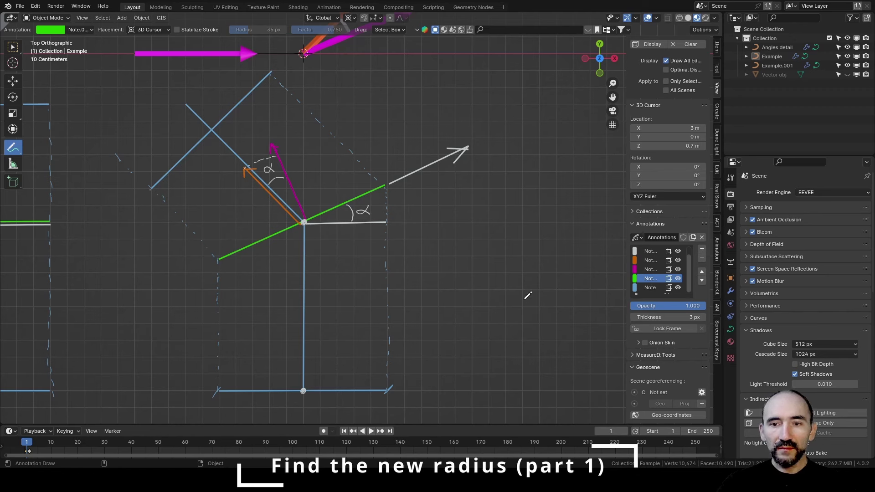
click(651, 251)
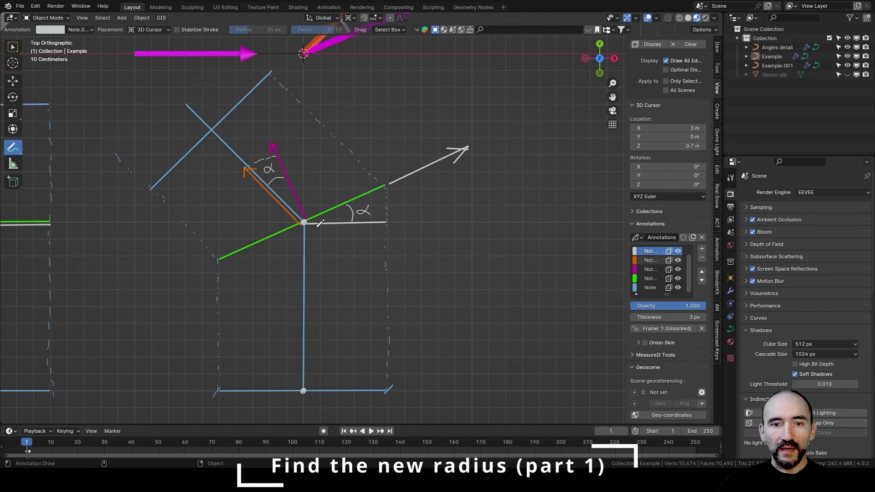
drag(337, 233, 356, 238)
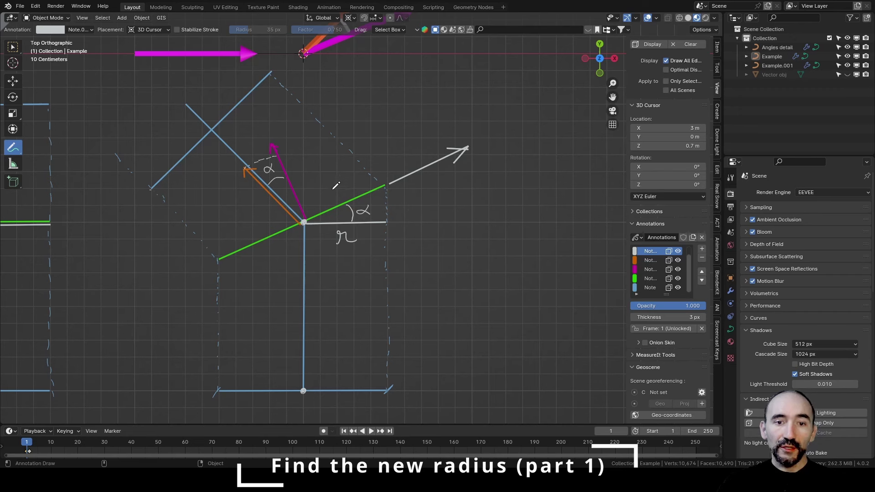
mouse_move(325, 202)
mouse_down()
mouse_move(343, 180)
mouse_move(348, 187)
mouse_up()
drag(342, 174, 343, 188)
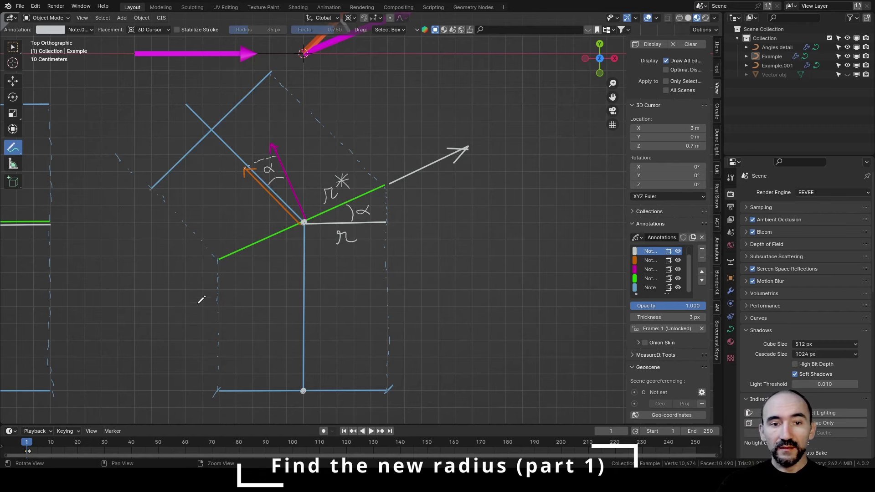
Label the straight diagram's white line r and its green line r* with handwritten annotations
shift+middle_drag(199, 296, 382, 302)
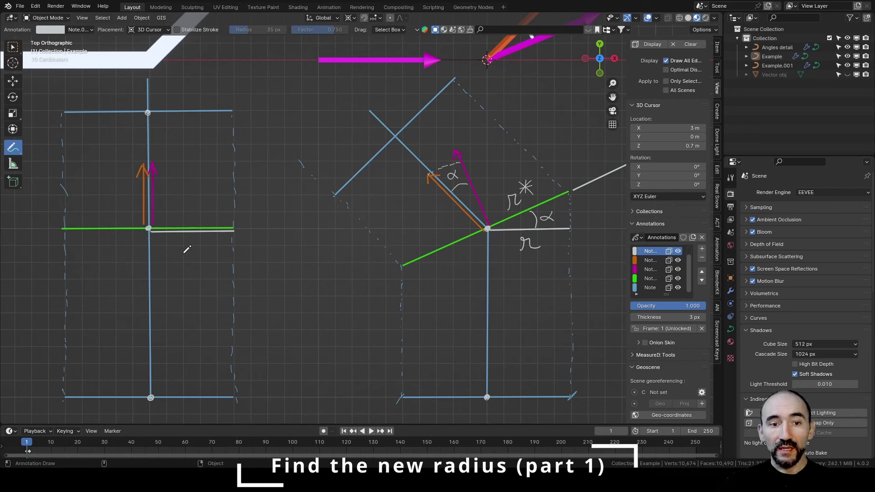
mouse_move(183, 254)
mouse_down()
mouse_move(189, 244)
mouse_move(194, 253)
mouse_up()
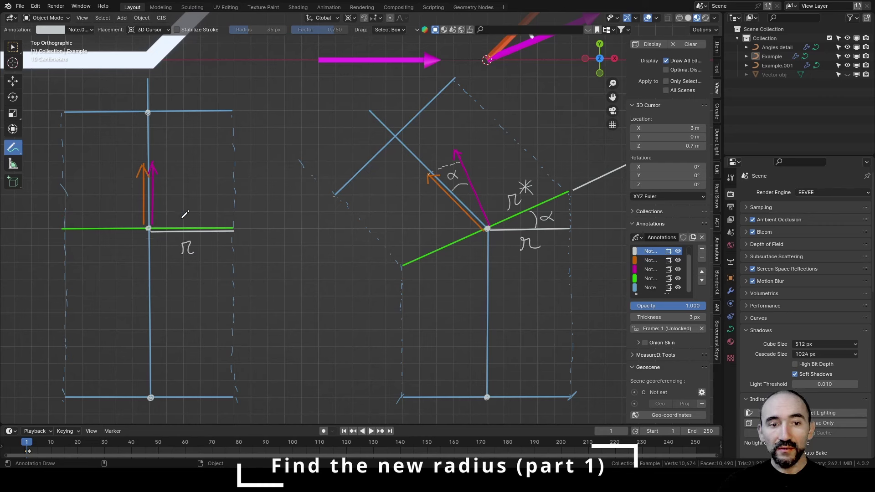
drag(182, 219, 199, 208)
drag(201, 200, 193, 204)
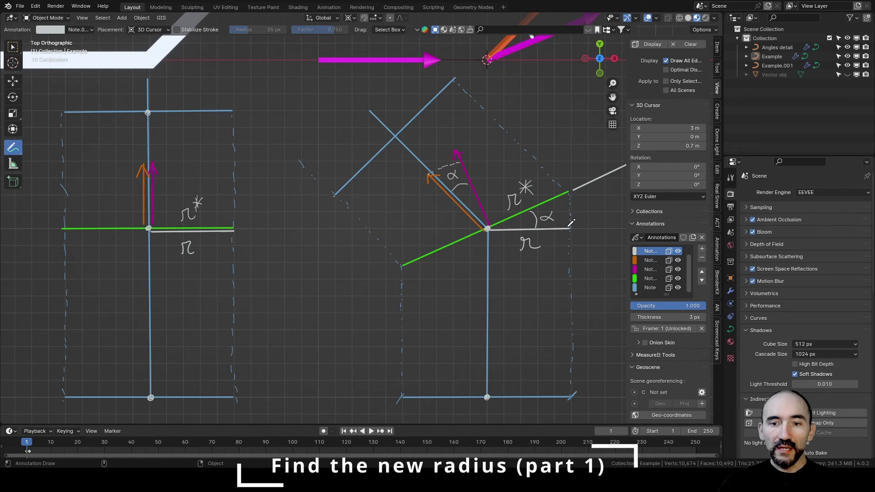
Draw a dashed arc from the white r line's end to the bent diagram's green line and circle the green line's tip
drag(570, 226, 565, 199)
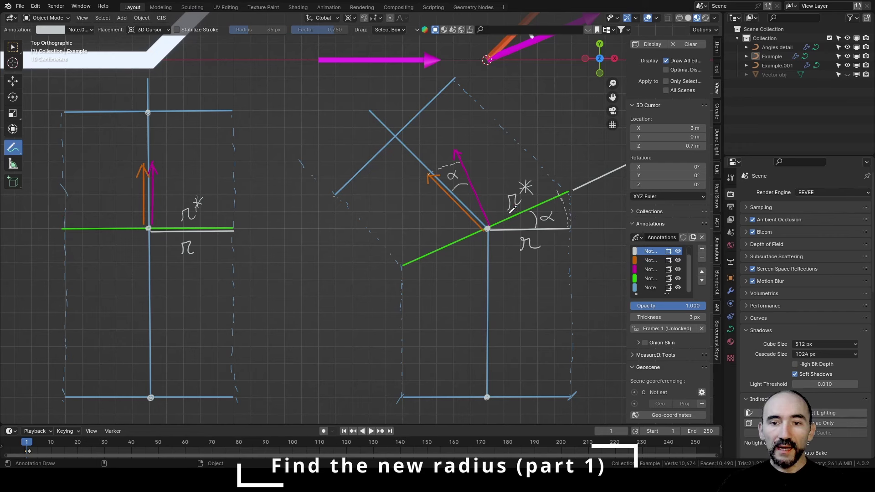
drag(565, 184, 563, 205)
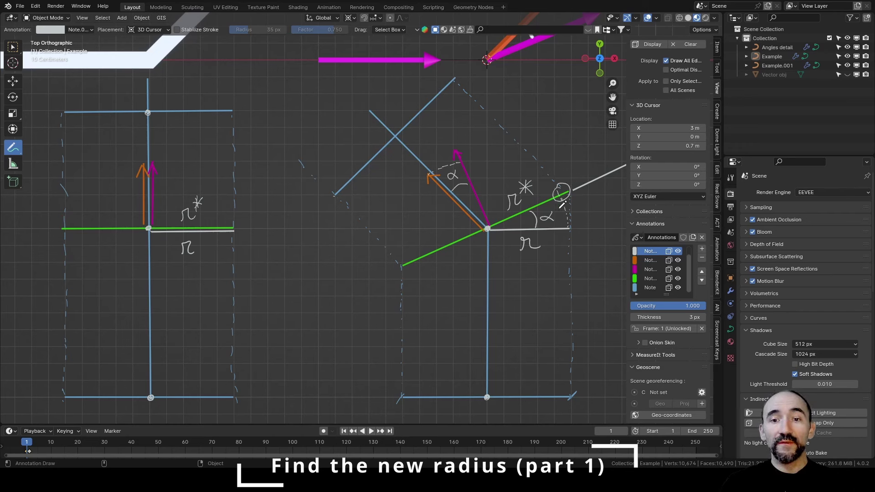
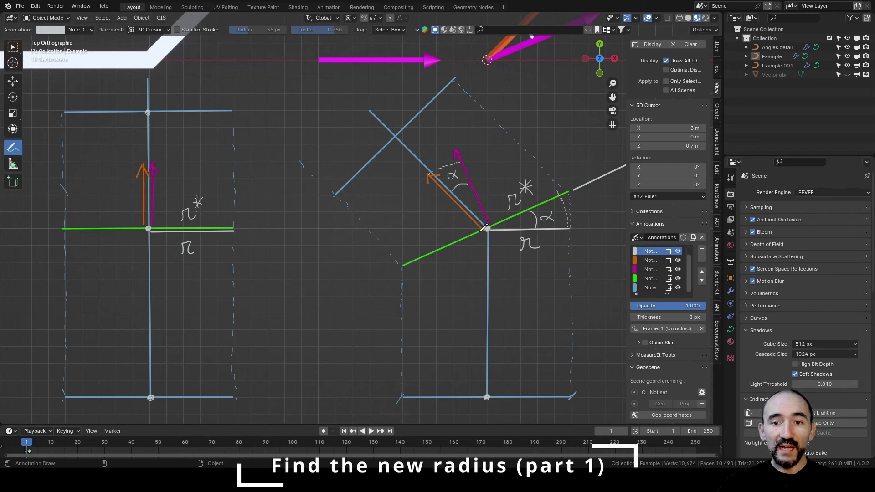
In the right-angle diagram, label the white line and the half base line r and the green line r*
scroll(360, 252, down, 2)
mouse_move(280, 266)
shift+middle_down()
mouse_move(413, 273)
mouse_move(371, 272)
shift+middle_up()
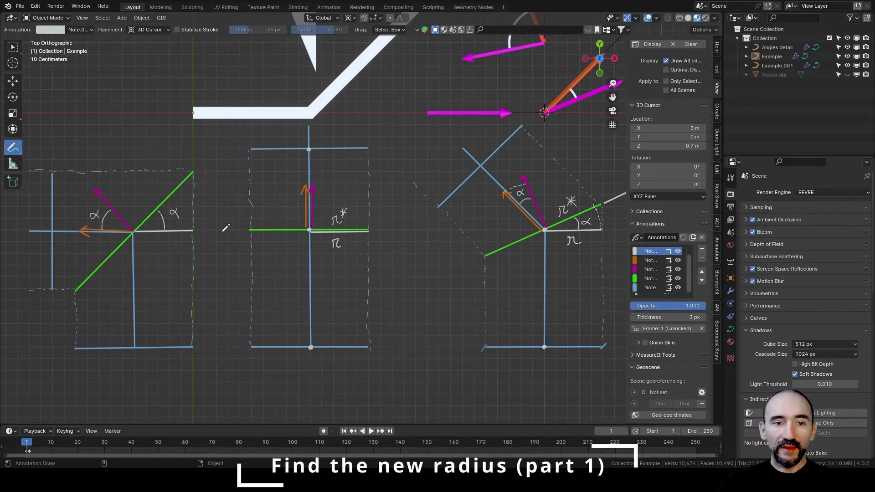
mouse_move(170, 228)
shift+middle_down()
mouse_move(383, 237)
mouse_move(464, 228)
shift+middle_up()
scroll(465, 228, up, 1)
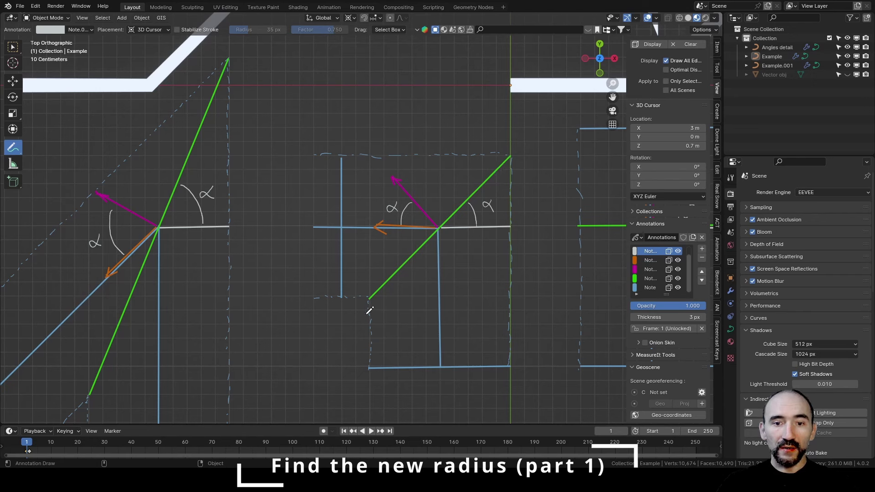
drag(471, 249, 487, 241)
drag(471, 361, 481, 352)
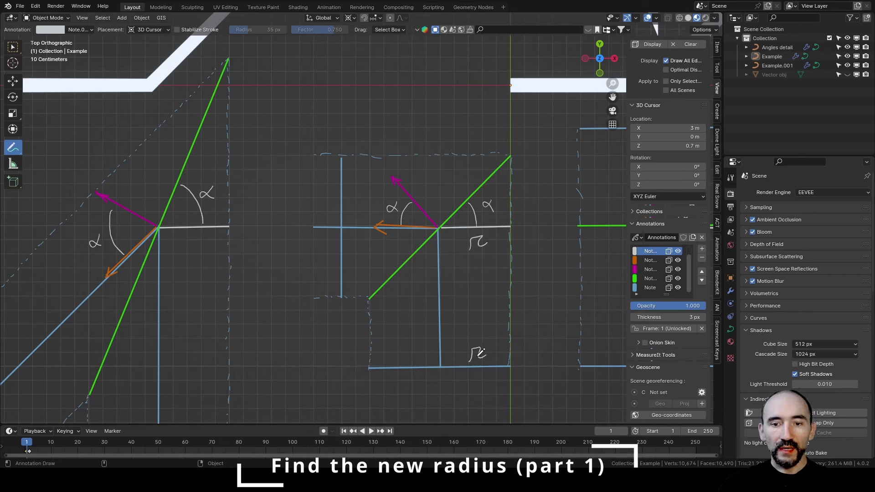
drag(454, 198, 465, 184)
drag(461, 175, 472, 180)
drag(461, 182, 472, 174)
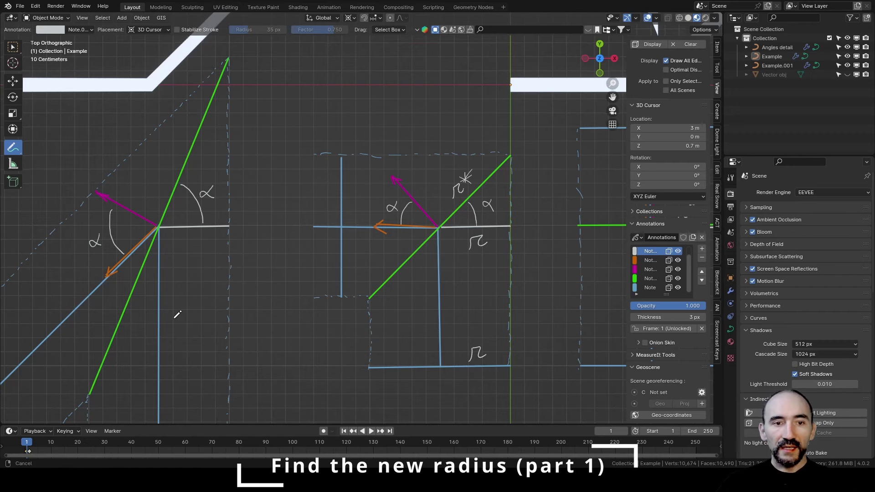
On the sharp-bend diagram, draw a curved arrow from the slanted to the vertical blue line, plus direction arrows beside both lines
mouse_move(178, 312)
shift+middle_down()
mouse_move(303, 269)
mouse_move(331, 281)
shift+middle_up()
scroll(307, 277, down, 2)
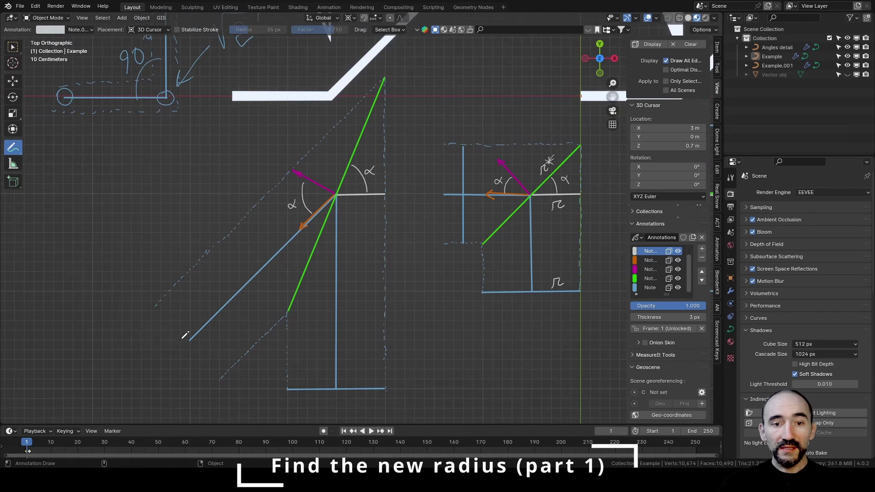
mouse_move(254, 288)
mouse_down()
mouse_move(328, 328)
mouse_move(320, 334)
mouse_up()
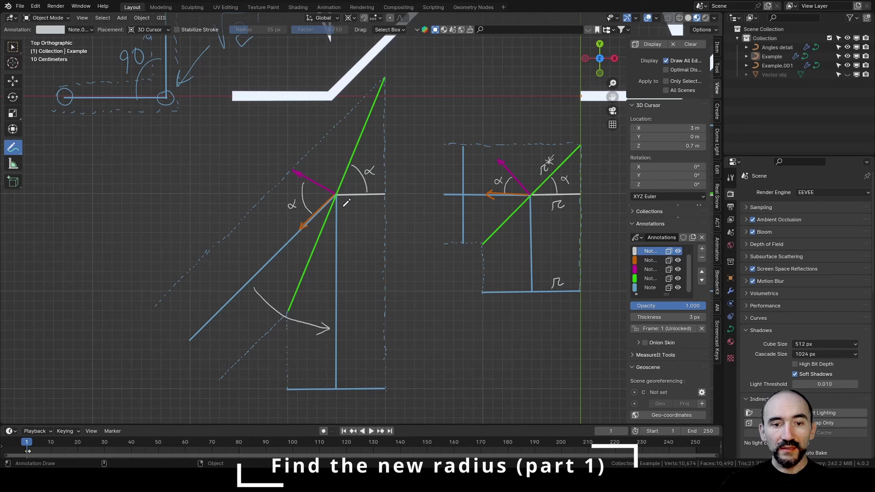
mouse_move(343, 329)
mouse_down()
mouse_move(344, 292)
mouse_move(349, 306)
mouse_up()
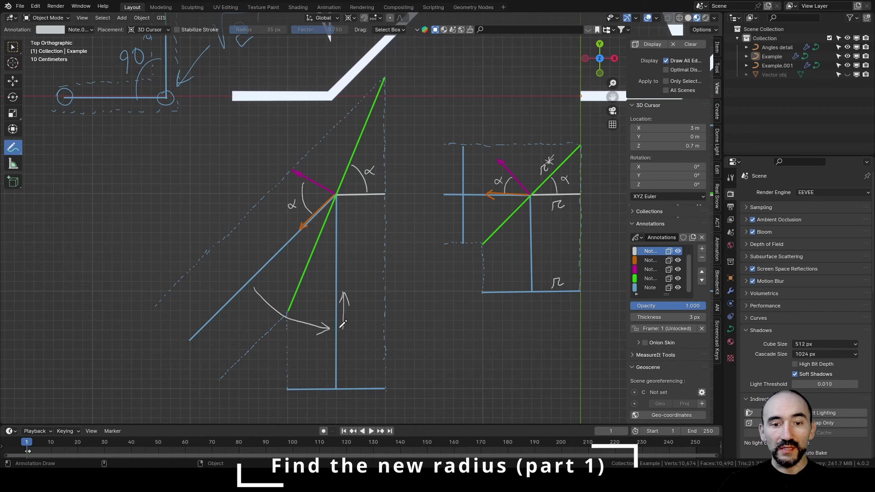
mouse_move(284, 256)
mouse_down()
mouse_move(261, 285)
mouse_move(269, 283)
mouse_up()
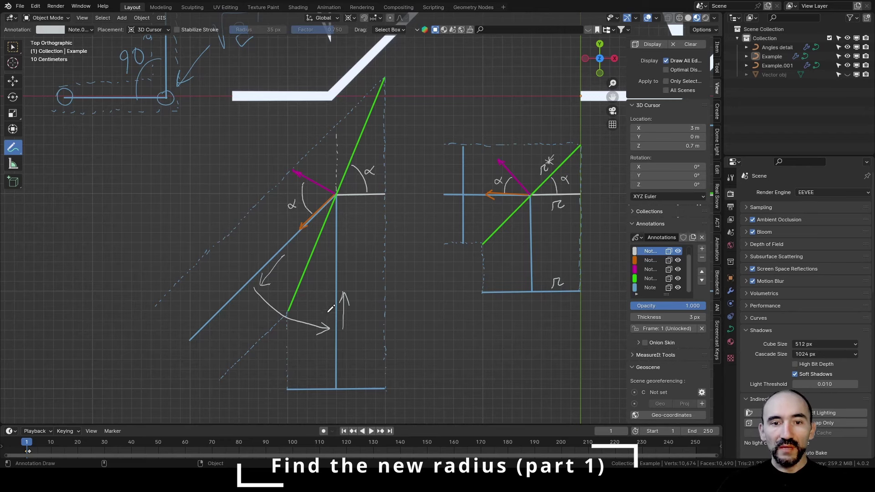
Write the formula x = A cos α beneath the right triangle beside the bent diagram
shift+middle_drag(434, 267, 91, 287)
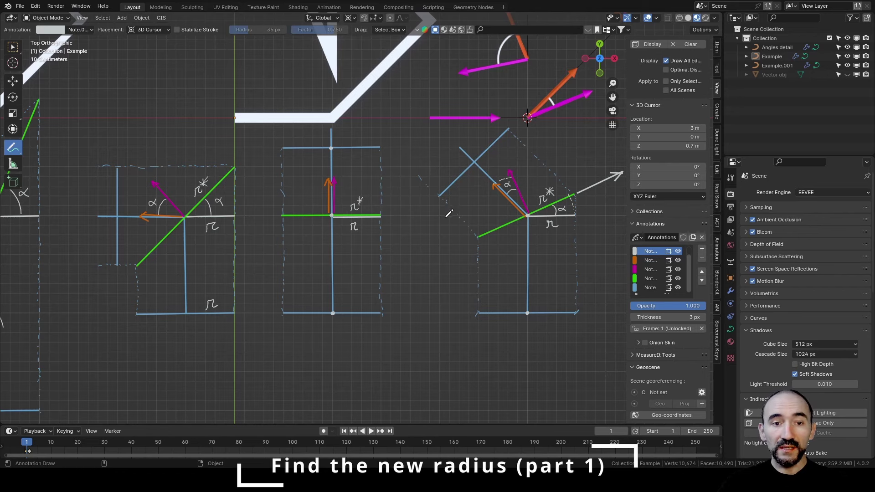
mouse_move(209, 248)
shift+middle_down()
mouse_move(516, 244)
mouse_move(305, 219)
shift+middle_up()
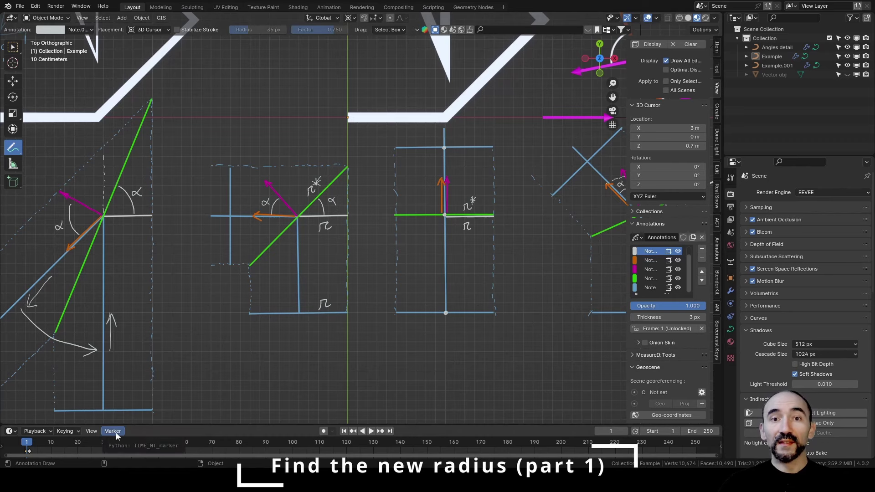
scroll(285, 307, up, 3)
mouse_move(601, 288)
shift+middle_down()
mouse_move(285, 307)
mouse_move(253, 295)
shift+middle_up()
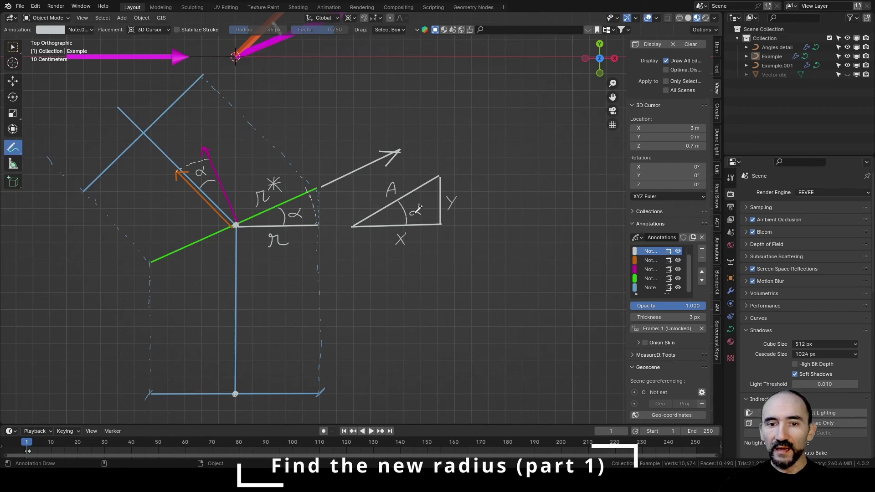
mouse_move(354, 263)
mouse_down()
mouse_move(366, 274)
mouse_move(354, 274)
mouse_up()
mouse_move(374, 267)
mouse_down()
mouse_move(451, 262)
mouse_move(474, 272)
mouse_up()
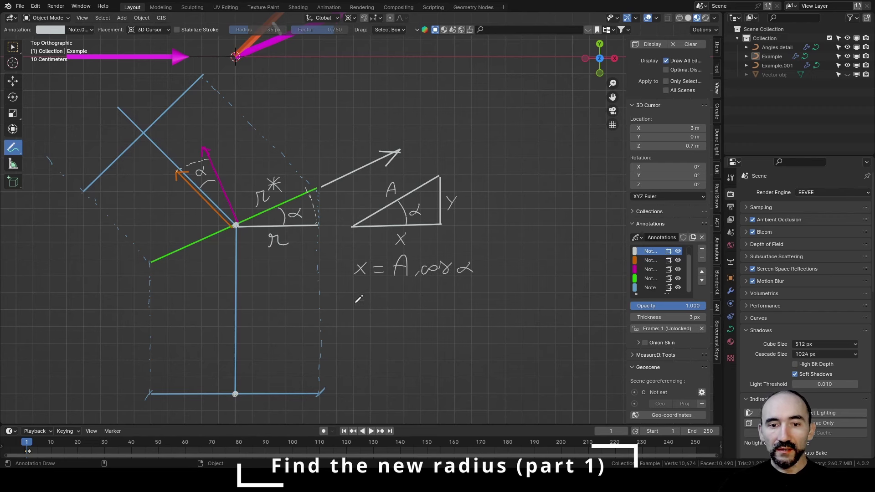
Write the formula y = A sen α on a second line beneath the x formula
drag(355, 294, 363, 305)
drag(368, 294, 360, 310)
drag(373, 297, 384, 303)
mouse_move(395, 310)
mouse_down()
mouse_move(401, 289)
mouse_move(406, 310)
mouse_up()
drag(395, 301, 407, 299)
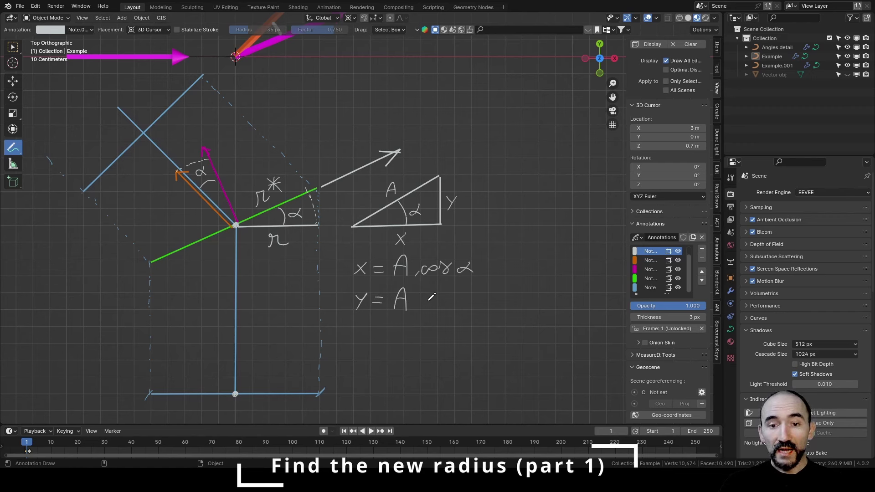
drag(424, 302, 477, 299)
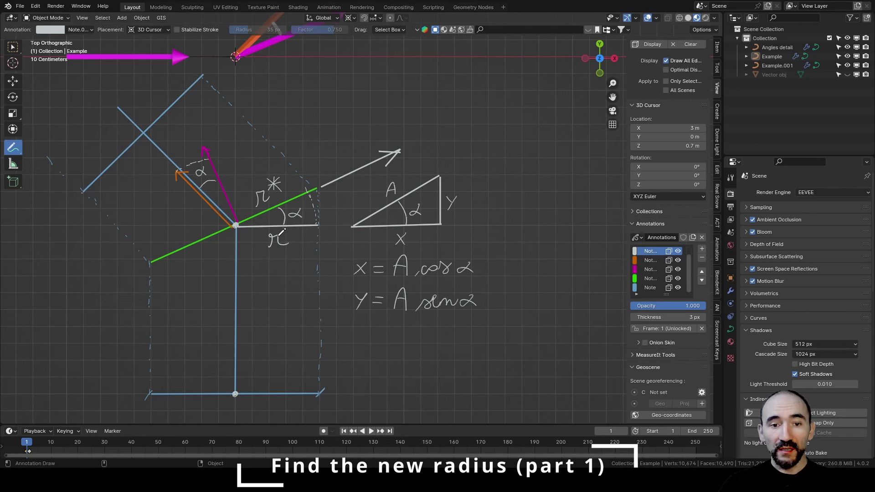
Draw turquoise arrow annotations linking r to the triangle's side X and r* to its hypotenuse A
click(13, 147)
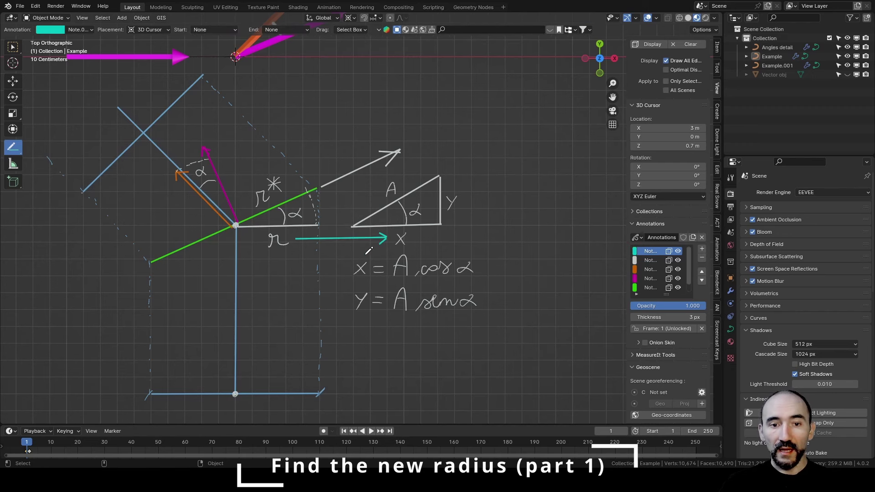
drag(280, 197, 378, 196)
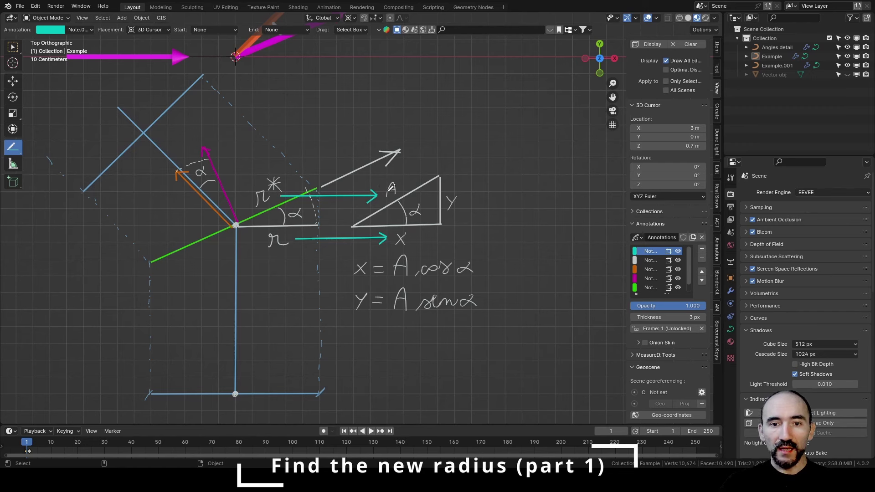
On the white annotation layer, write r = r* cos α below the formulas and draw a connector arrow to it from the x formula
drag(11, 150, 46, 149)
click(650, 260)
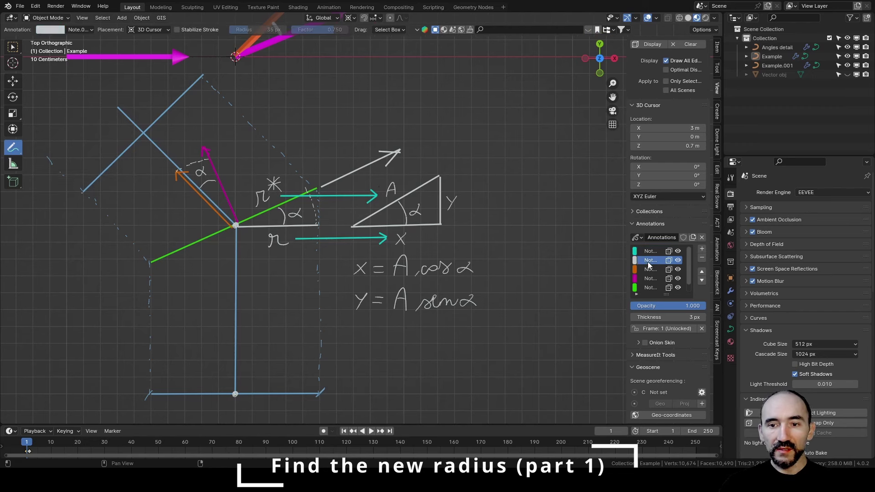
mouse_move(482, 269)
mouse_down()
mouse_move(507, 315)
mouse_move(495, 338)
mouse_up()
drag(351, 342, 389, 333)
mouse_move(373, 340)
mouse_down()
mouse_move(403, 326)
mouse_move(409, 337)
mouse_up()
mouse_move(408, 326)
mouse_down()
mouse_move(418, 314)
mouse_move(405, 329)
mouse_move(455, 333)
mouse_up()
drag(468, 329, 470, 335)
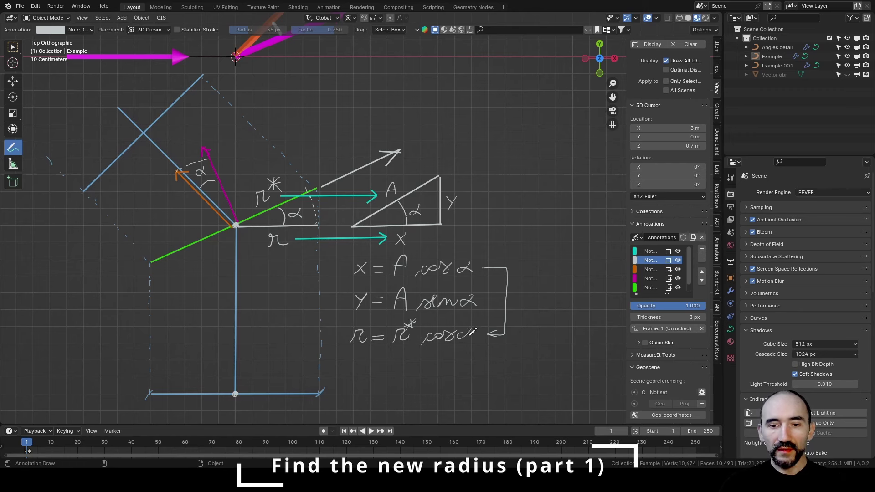
Check the Set Curve Radius and Even radius nodes in the Geometry Nodes workspace, and return to the Layout workspace
shift+middle_drag(437, 368, 438, 283)
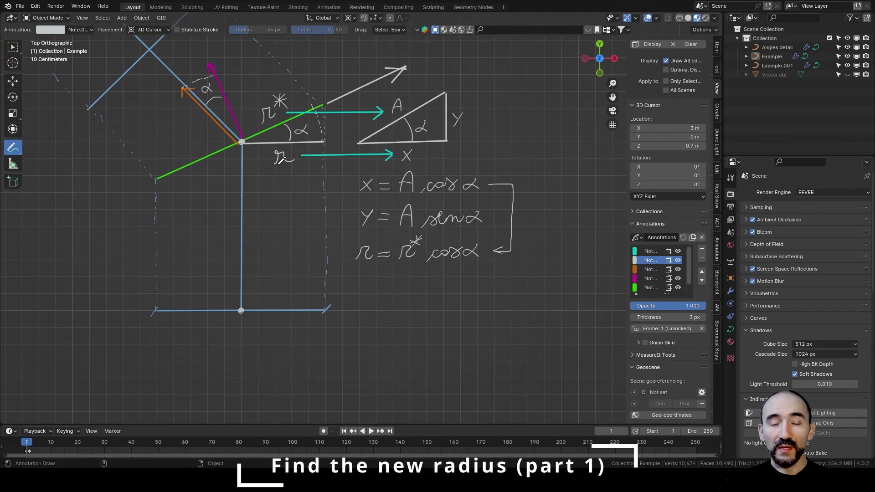
click(474, 7)
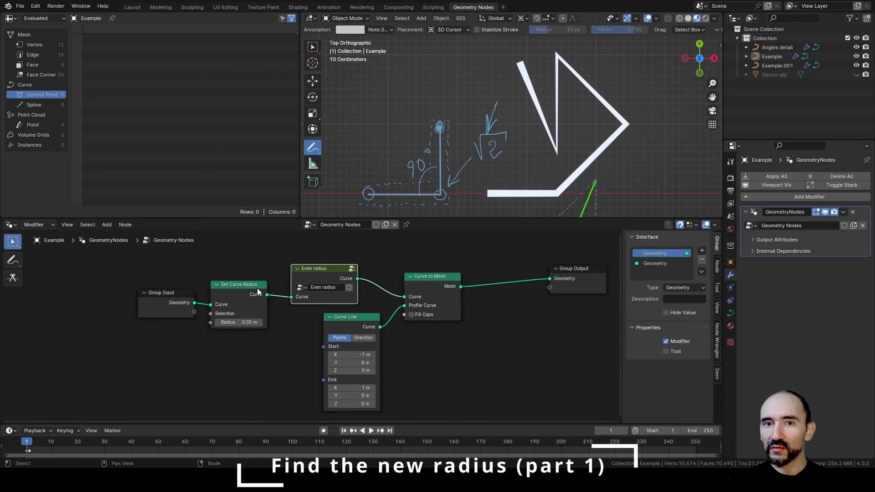
click(132, 7)
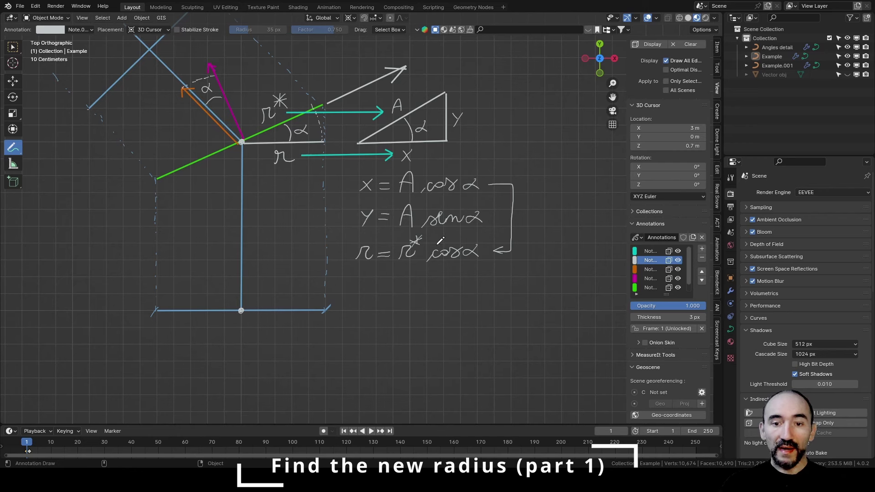
Write r / cos α = r* = r * 1 / cos α below the other formulas and box the factor 1 / cos α
drag(361, 294, 375, 287)
mouse_move(342, 305)
mouse_down()
mouse_move(399, 301)
mouse_move(350, 324)
mouse_move(399, 319)
mouse_move(426, 300)
mouse_up()
drag(410, 305, 454, 297)
mouse_move(461, 279)
mouse_down()
mouse_move(459, 287)
mouse_move(469, 286)
mouse_up()
drag(456, 283, 478, 299)
drag(467, 305, 504, 300)
mouse_move(514, 301)
mouse_down()
mouse_move(525, 310)
mouse_move(527, 300)
mouse_move(519, 311)
mouse_up()
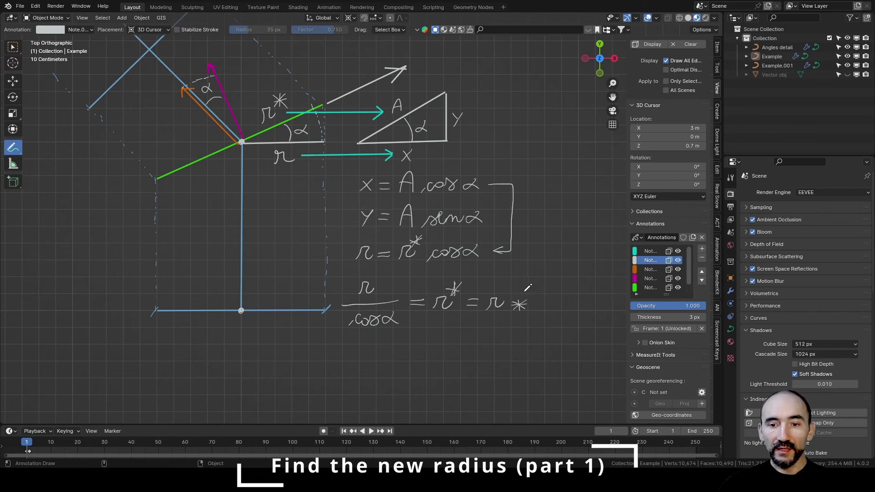
drag(551, 286, 556, 294)
mouse_move(531, 304)
mouse_down()
mouse_move(582, 301)
mouse_move(539, 326)
mouse_move(561, 324)
mouse_up()
mouse_move(579, 316)
mouse_down()
mouse_move(582, 325)
mouse_move(527, 340)
mouse_move(591, 270)
mouse_move(529, 273)
mouse_move(531, 319)
mouse_up()
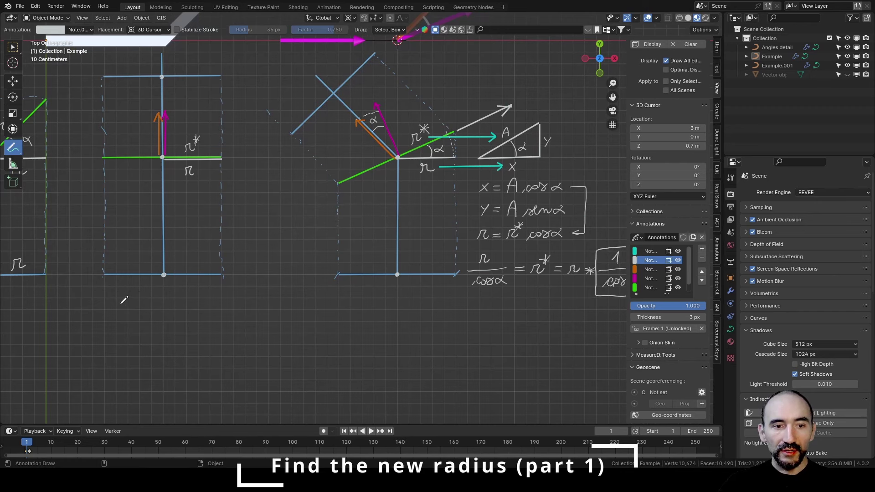
Under the straight diagram, write α = 0, cos 0 = 1 and r * 1/1 = r*
mouse_move(131, 301)
mouse_down()
mouse_move(124, 306)
mouse_move(197, 310)
mouse_move(201, 299)
mouse_move(217, 299)
mouse_move(226, 309)
mouse_move(217, 324)
mouse_up()
mouse_move(111, 326)
mouse_down()
mouse_move(151, 319)
mouse_move(169, 334)
mouse_up()
drag(246, 306, 237, 307)
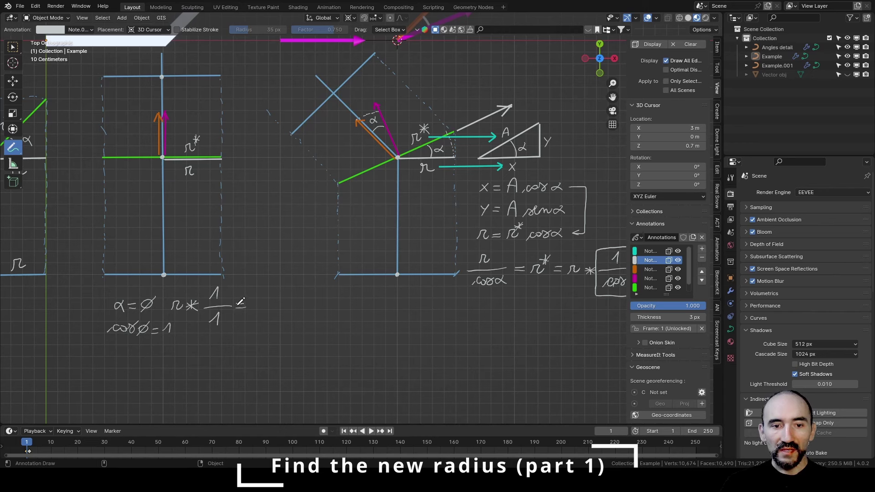
drag(263, 291, 275, 302)
drag(267, 307, 293, 308)
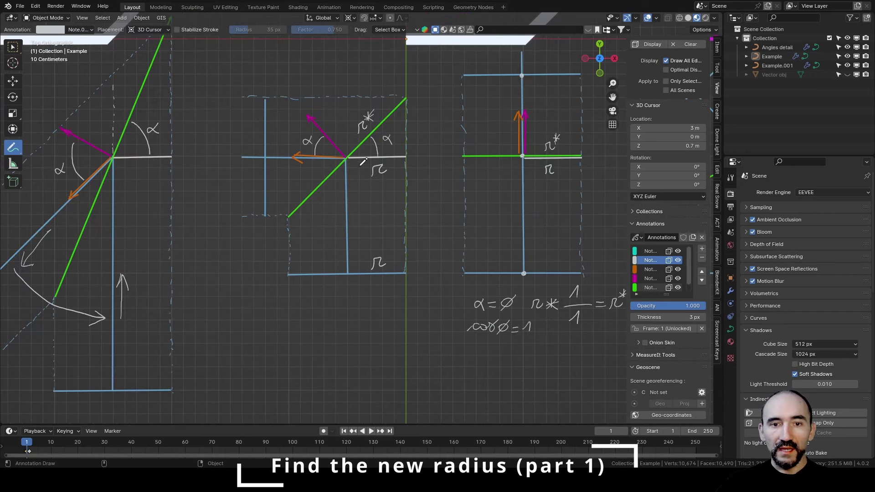
Under the folded-back diagram, write α = 90° and cos 90 = 0
shift+middle_drag(236, 263, 491, 254)
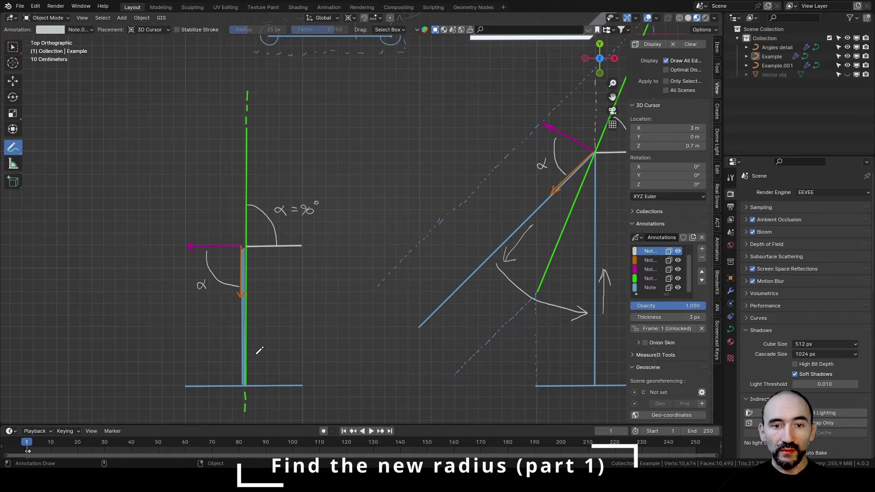
mouse_move(300, 367)
shift+middle_down()
mouse_move(218, 248)
mouse_move(253, 278)
shift+middle_up()
mouse_move(162, 327)
mouse_down()
mouse_move(162, 337)
mouse_move(175, 336)
mouse_up()
mouse_move(183, 329)
mouse_down()
mouse_move(179, 337)
mouse_move(191, 329)
mouse_up()
drag(199, 326, 199, 326)
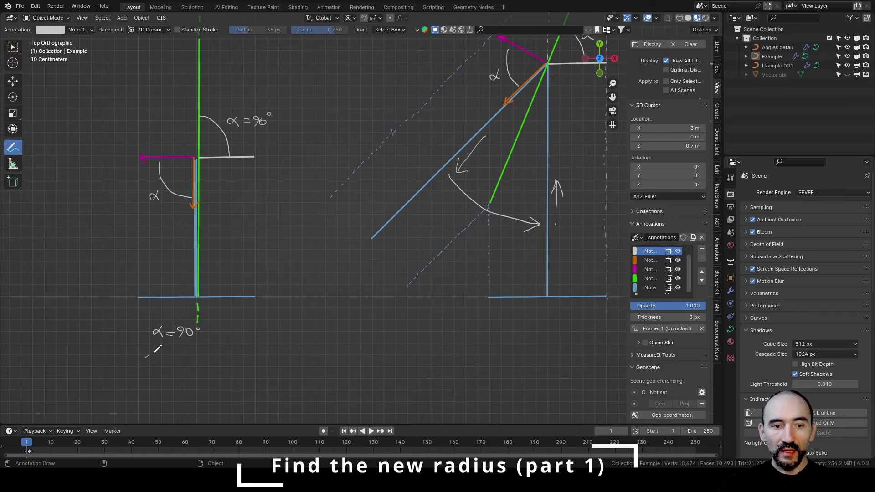
drag(160, 351, 181, 359)
drag(191, 351, 207, 351)
drag(199, 356, 214, 352)
Write r* = r * 1/0 beside the 90° note, bracket the fraction and draw a dashed arrow from it to an ∞ sign
mouse_move(218, 349)
mouse_down()
mouse_move(210, 360)
mouse_move(242, 333)
mouse_up()
drag(247, 324, 252, 332)
mouse_move(252, 325)
mouse_down()
mouse_move(243, 333)
mouse_move(264, 335)
mouse_up()
mouse_move(254, 340)
mouse_down()
mouse_move(271, 333)
mouse_move(288, 342)
mouse_up()
mouse_move(288, 333)
mouse_down()
mouse_move(281, 342)
mouse_move(304, 321)
mouse_move(311, 339)
mouse_move(293, 358)
mouse_up()
mouse_move(312, 321)
mouse_down()
mouse_move(293, 322)
mouse_move(307, 302)
mouse_up()
drag(328, 272, 341, 271)
drag(306, 288, 318, 294)
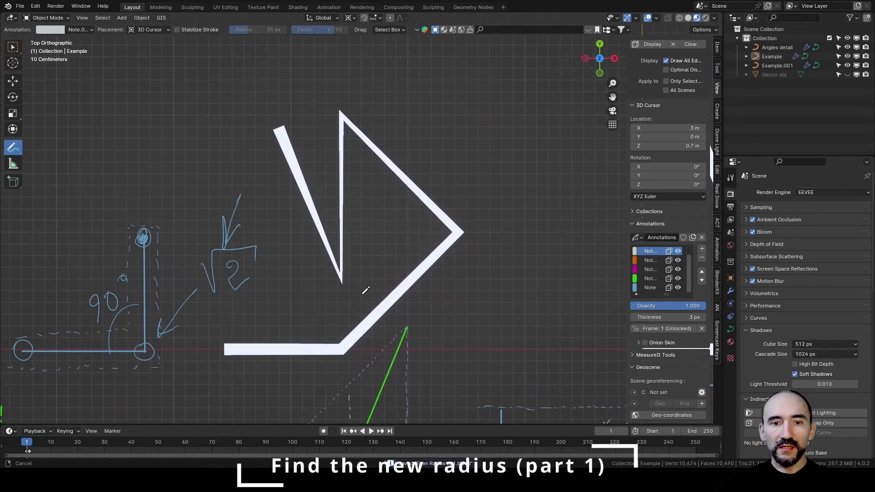
Move the free end point of the Example.001 curve towards the upper corner, folding its last segment almost onto the vertical one
scroll(364, 290, up, 1)
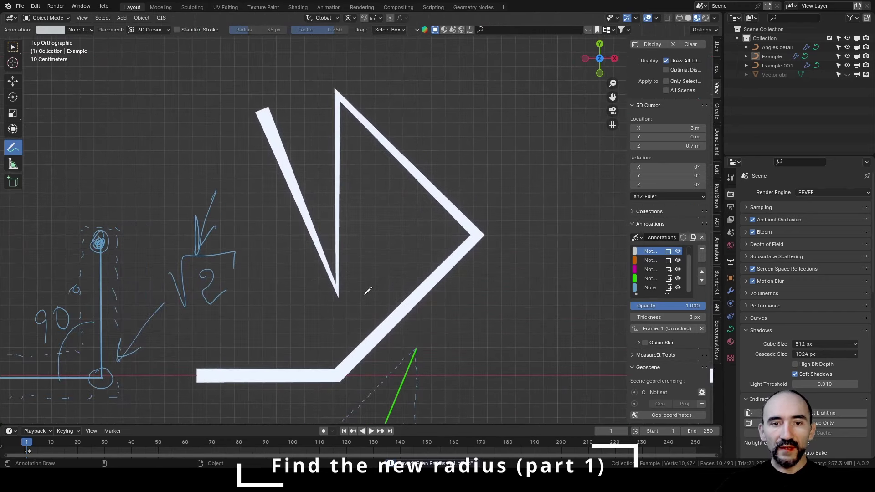
key(w)
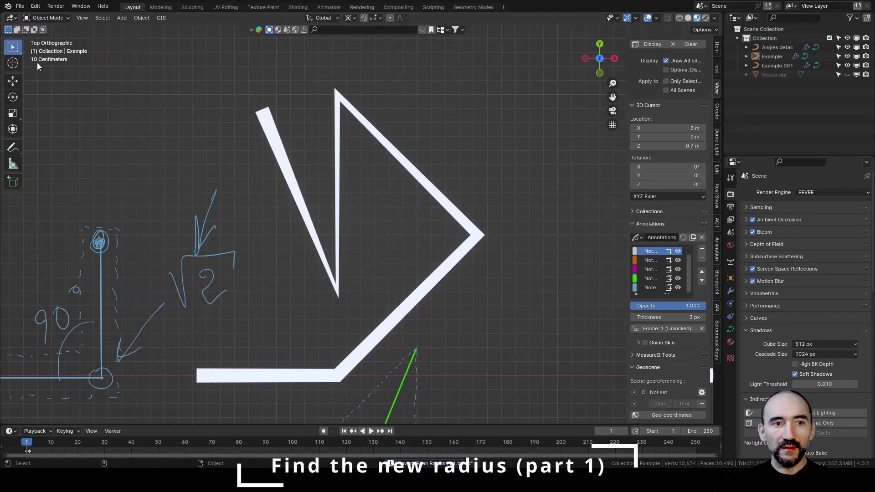
click(339, 110)
key(Tab)
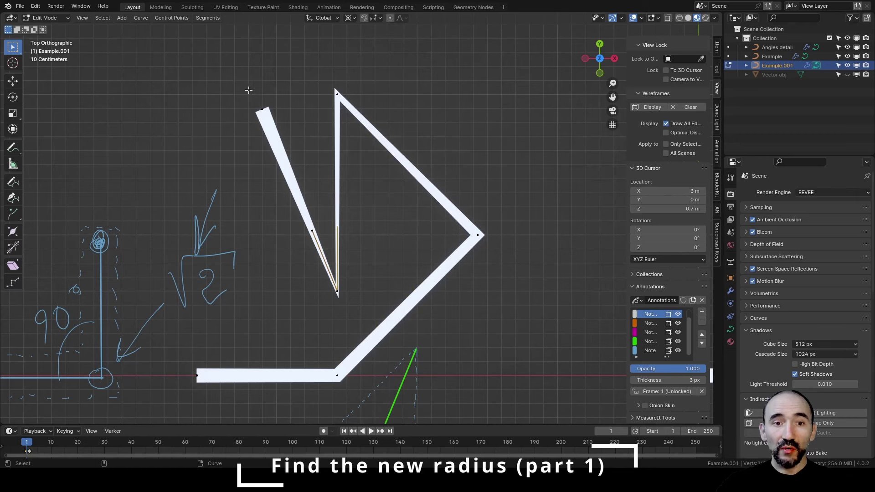
drag(248, 90, 299, 133)
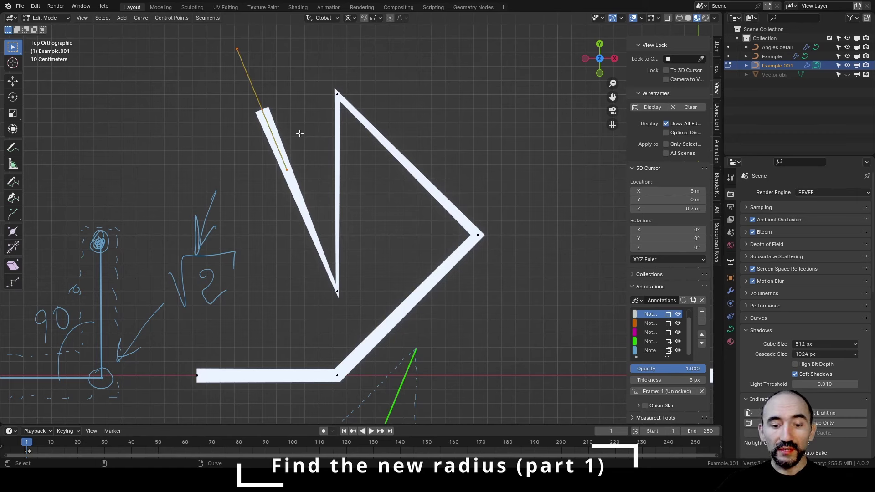
key(g)
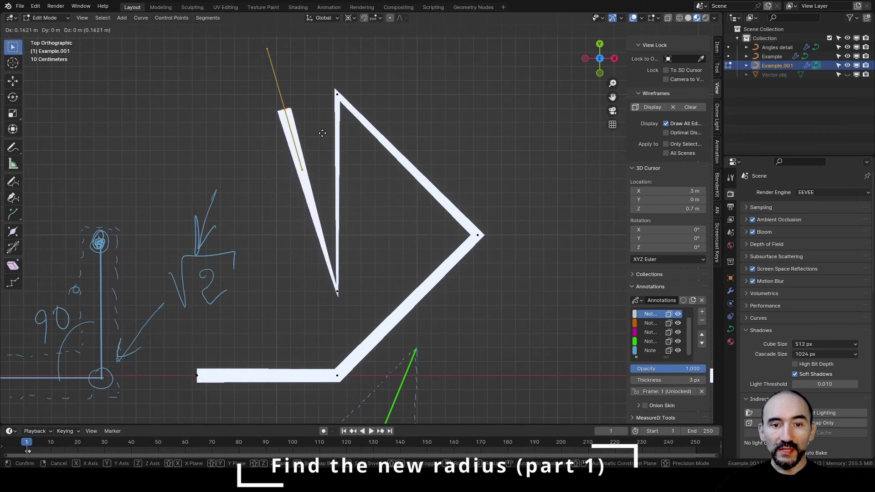
click(366, 127)
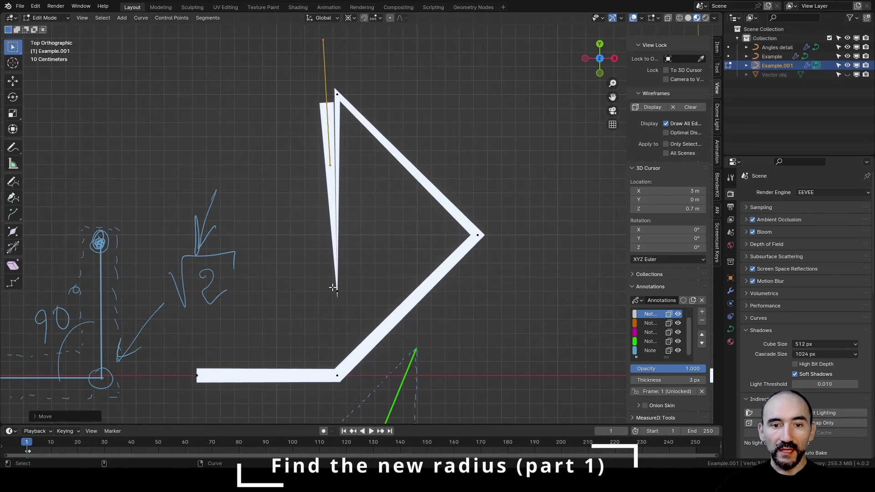
key(g)
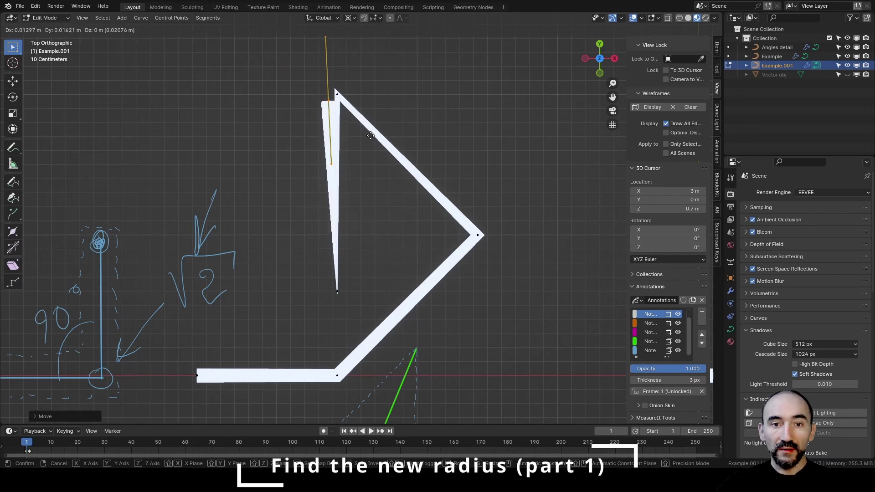
click(385, 183)
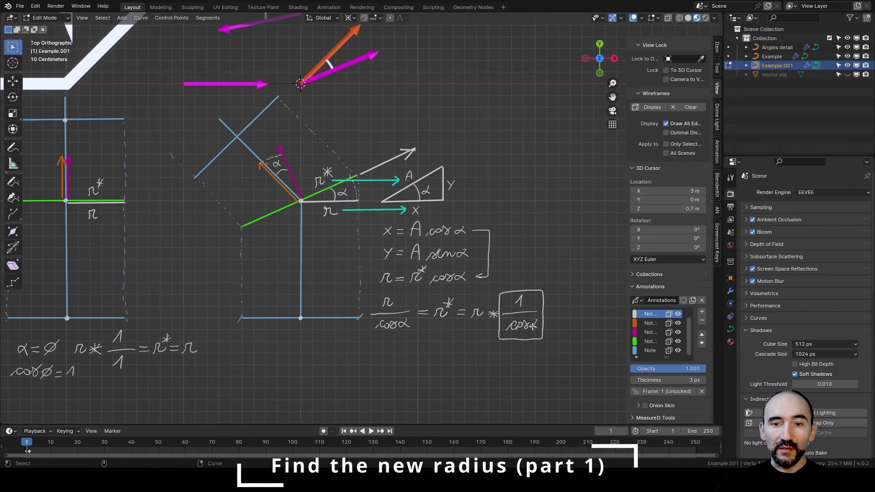
Rotate the upper control point of the straight Angles detail.001 curve about 90° counterclockwise around the 3D cursor at its middle point
scroll(360, 201, up, 3)
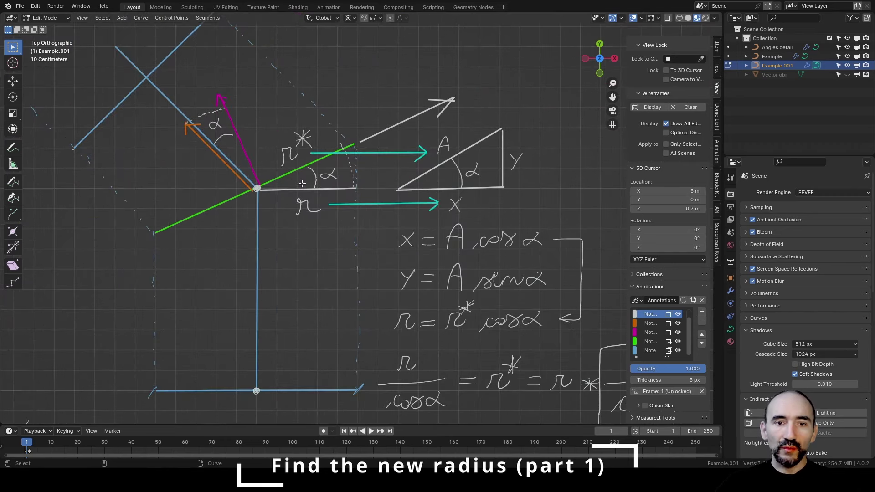
scroll(367, 182, down, 2)
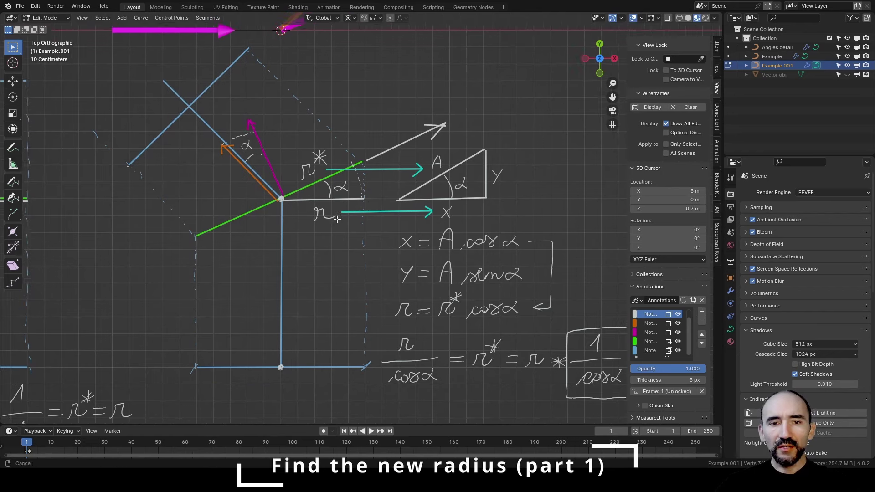
shift+middle_drag(337, 220, 346, 224)
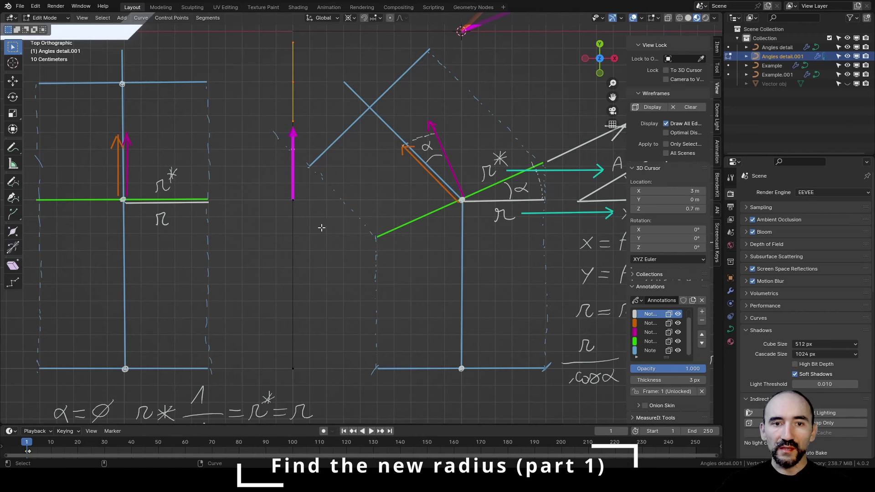
click(290, 223)
drag(276, 333, 308, 375)
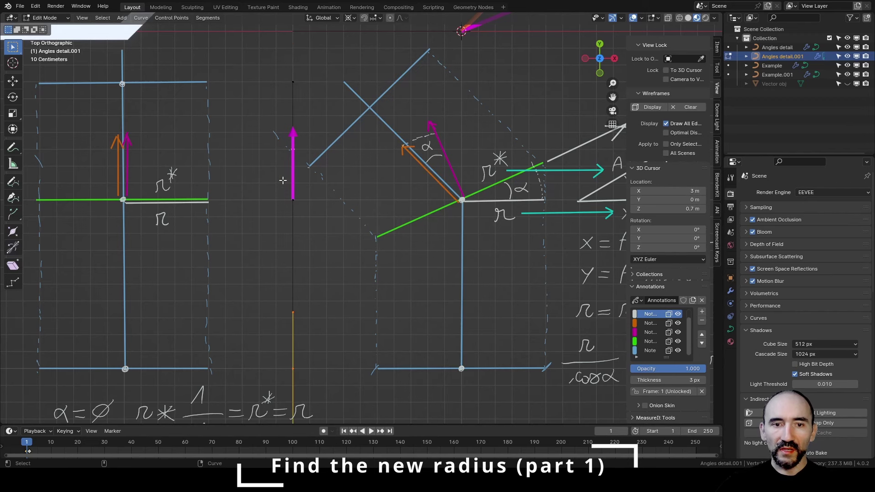
drag(283, 181, 308, 214)
drag(272, 179, 316, 215)
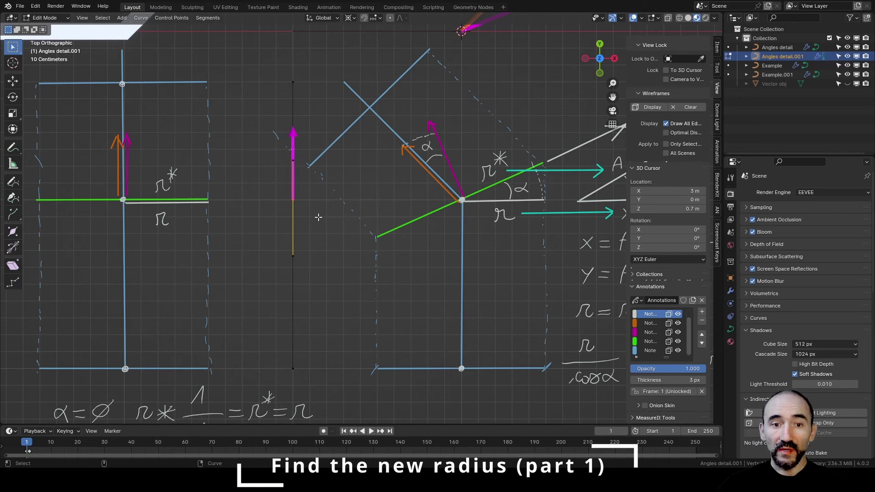
drag(281, 70, 315, 103)
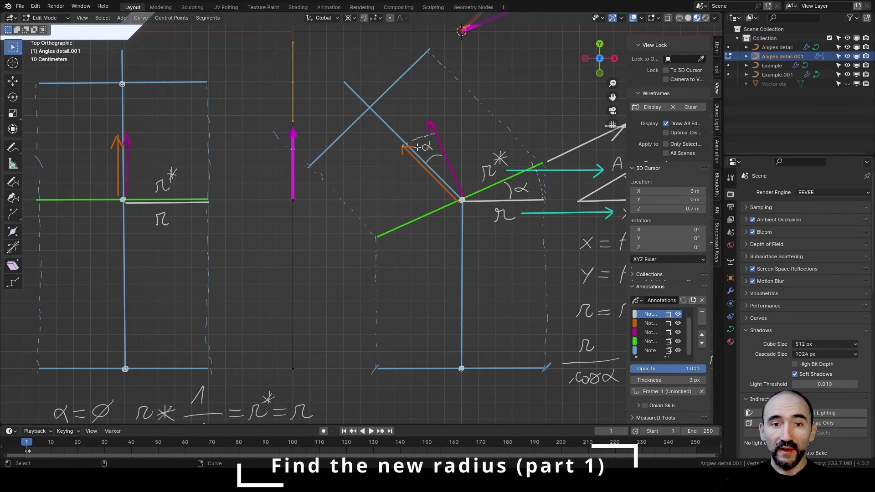
key(r)
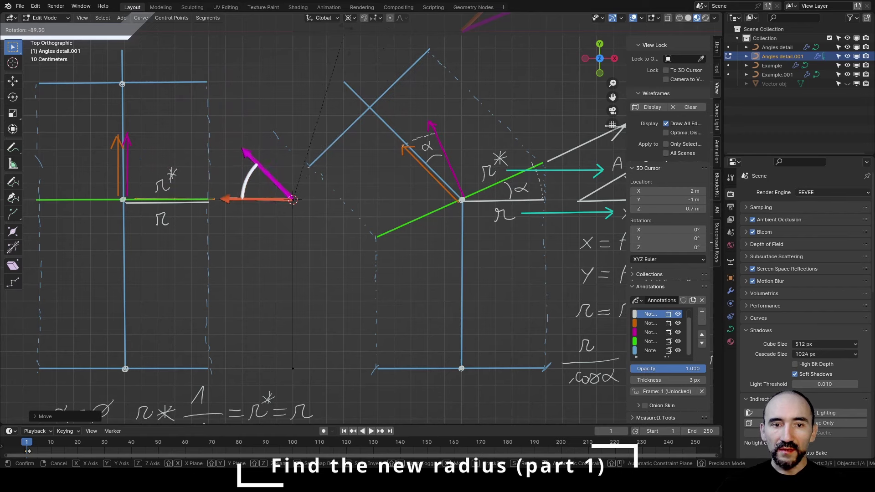
click(344, 27)
Rotate the same control point about 90° further, folding it over the lower segment, and rotate it back about 90°
scroll(269, 176, down, 1)
shift+middle_drag(262, 176, 473, 176)
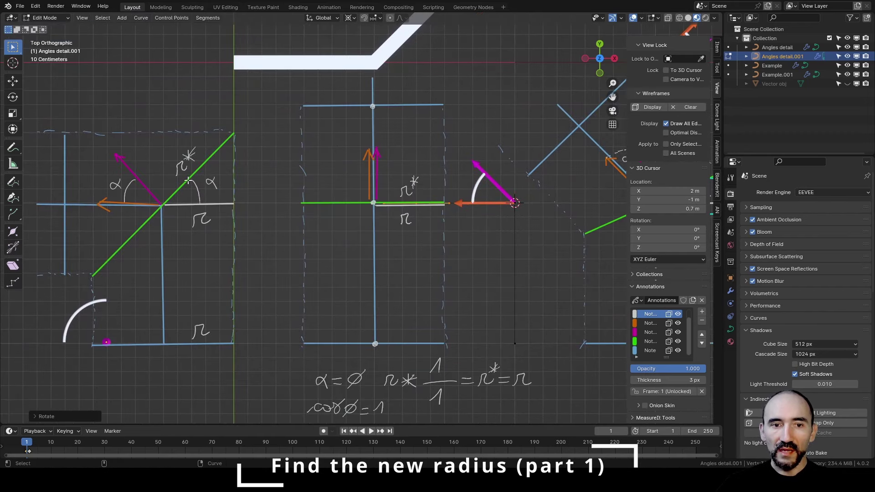
key(r)
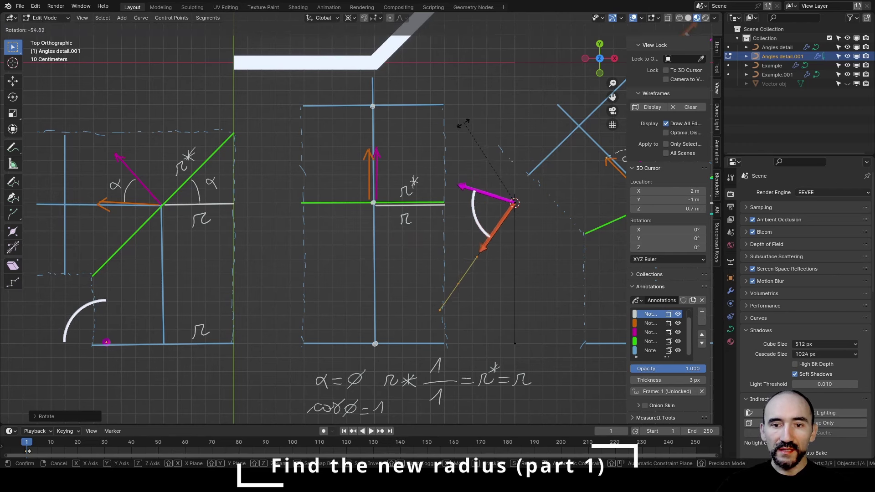
click(428, 164)
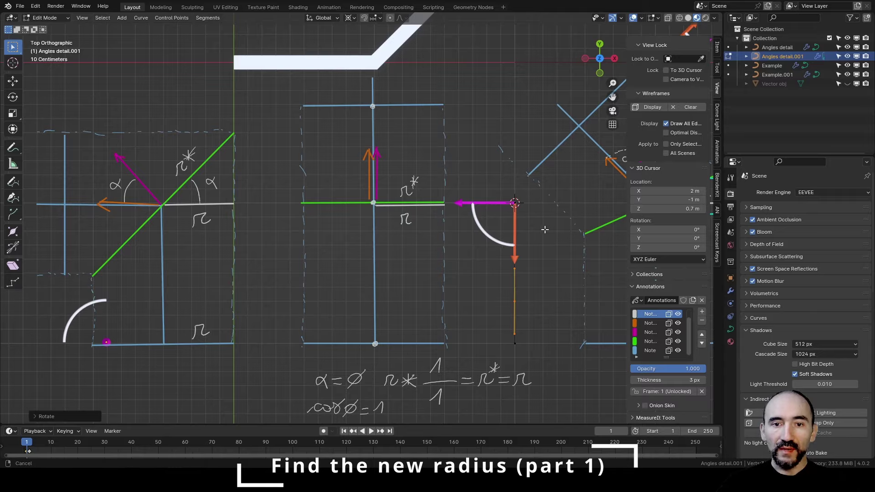
shift+middle_drag(541, 231, 169, 219)
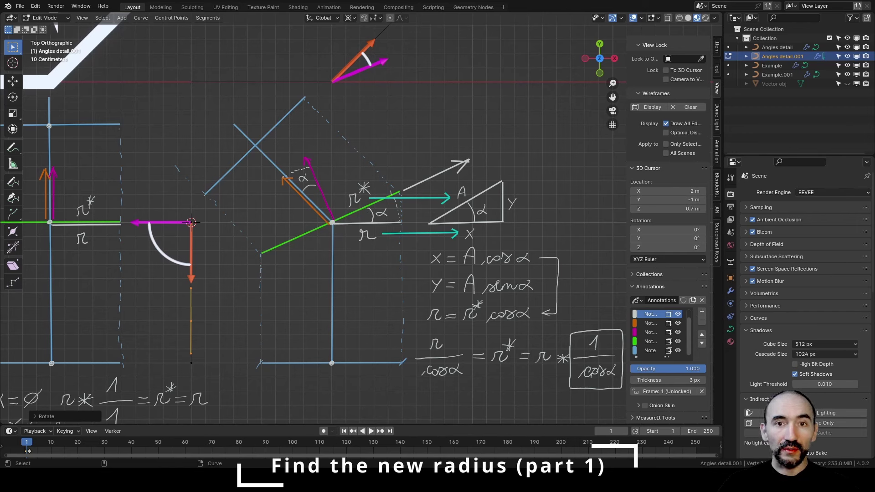
key(r)
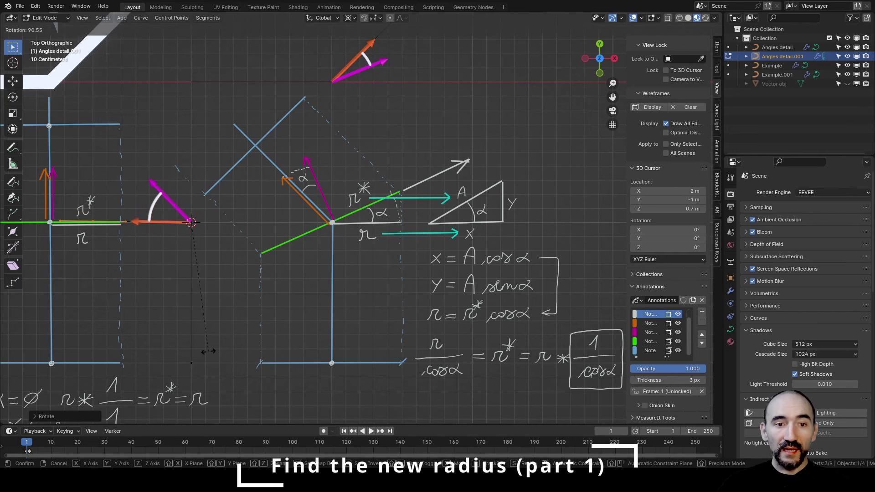
click(209, 352)
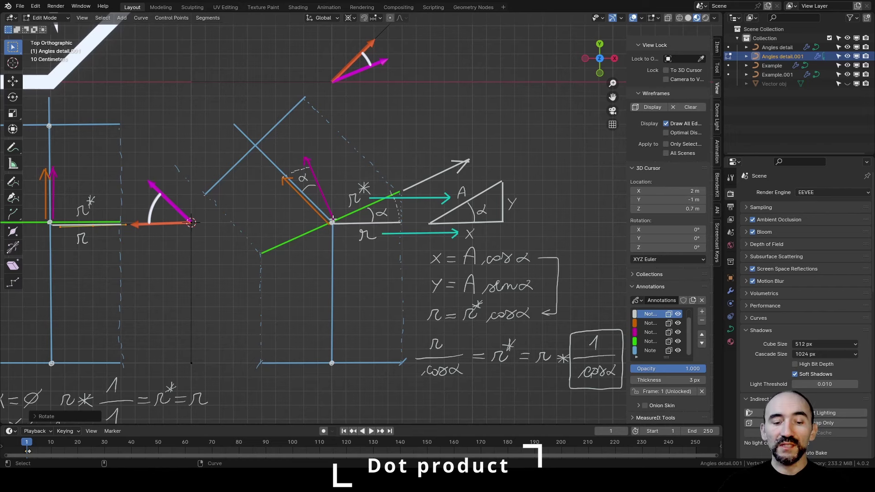
Draw the angle arc in the circle diagram below the bent curve and label the axis ends 1 and -1
shift+middle_drag(415, 220, 309, 131)
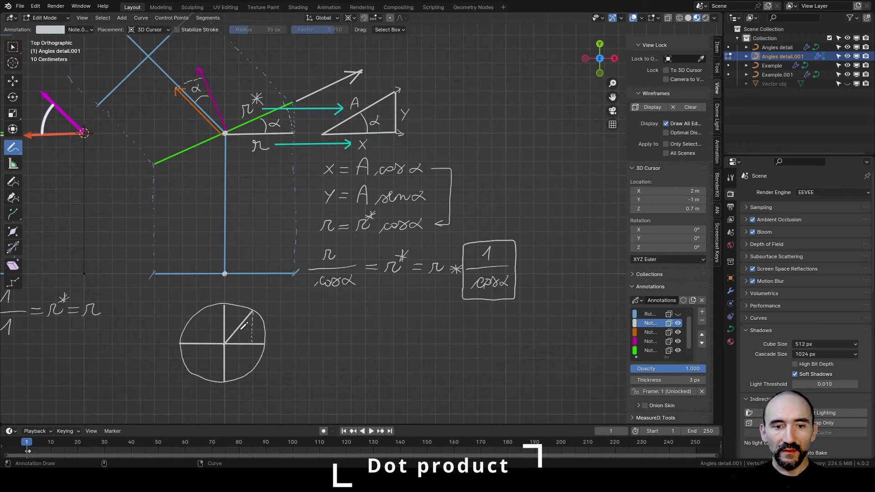
drag(238, 334, 243, 345)
drag(219, 299, 223, 301)
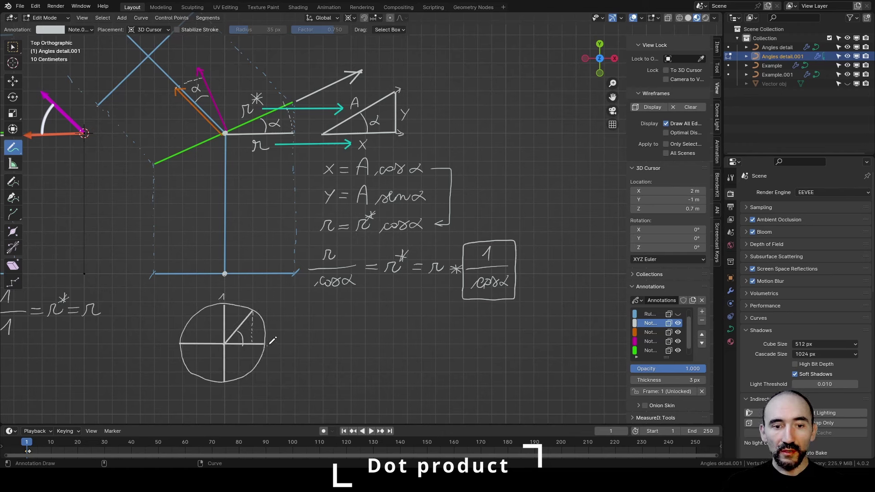
drag(272, 339, 271, 347)
drag(161, 343, 173, 346)
drag(213, 396, 225, 398)
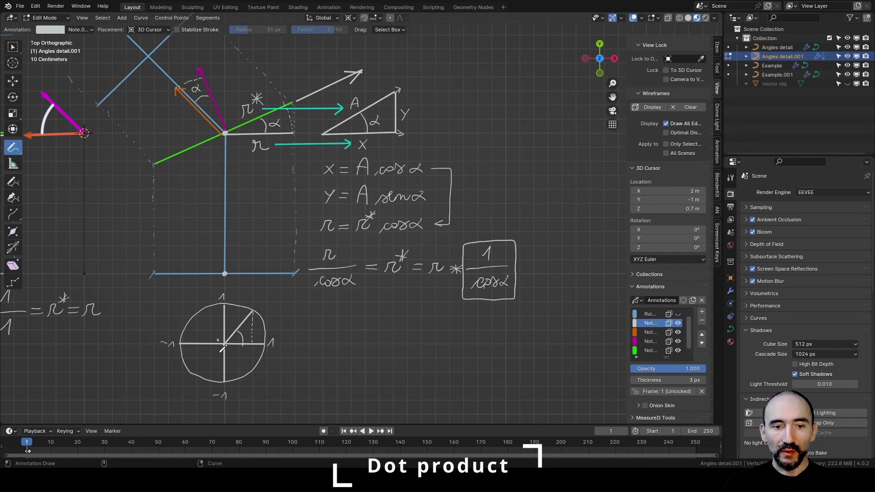
Label the circle's angle α and mark its horizontal axis X and vertical axis Y
drag(249, 330, 250, 335)
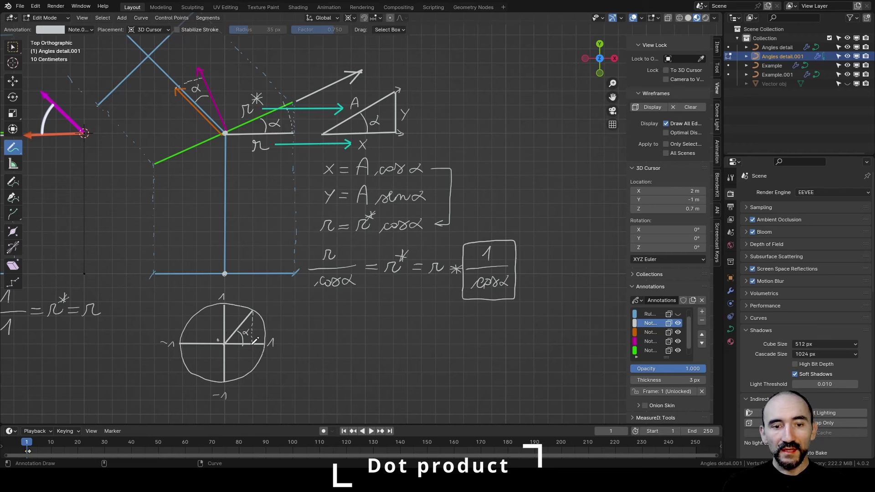
mouse_move(279, 343)
mouse_down()
mouse_move(288, 352)
mouse_move(279, 351)
mouse_up()
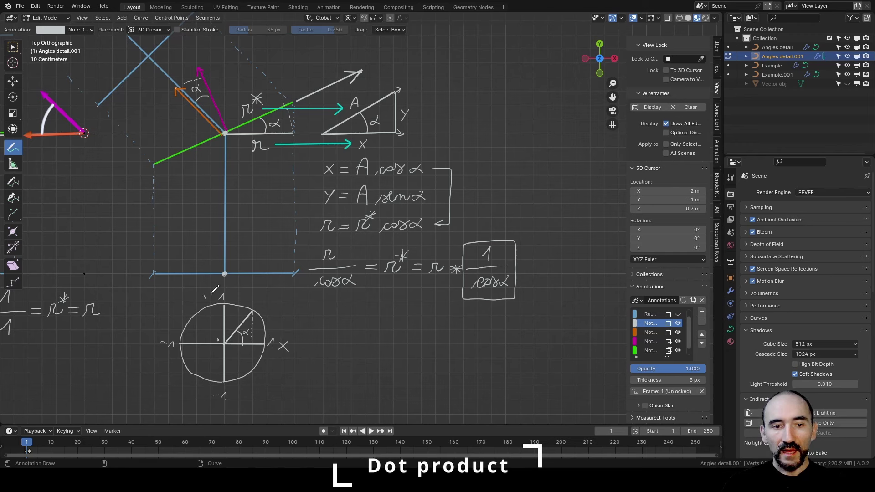
drag(204, 294, 208, 300)
drag(212, 294, 206, 304)
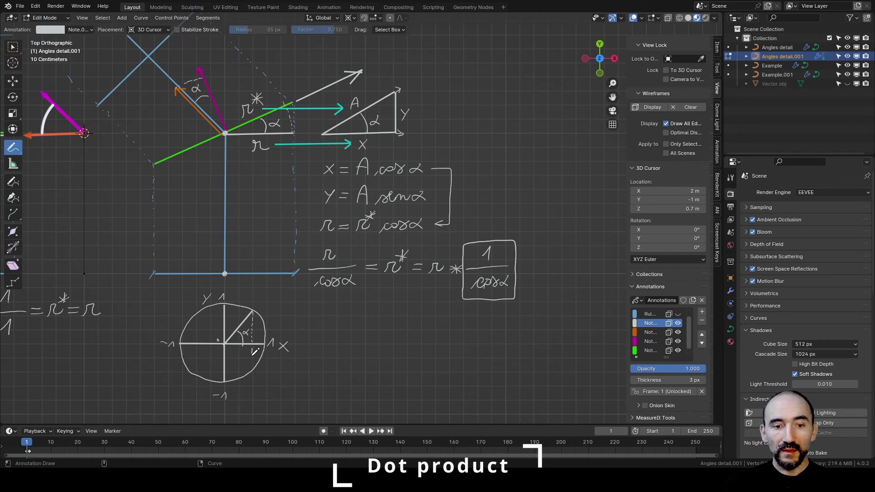
Mark the radius's horizontal projection in the circle as cos α and write ⇒ 1 * cos α beside the circle
drag(252, 353, 223, 357)
drag(222, 360, 254, 361)
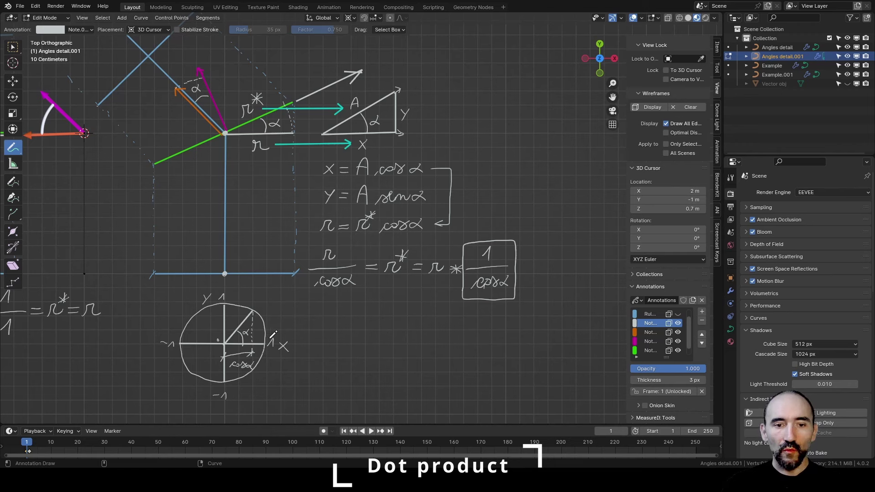
drag(269, 342, 271, 348)
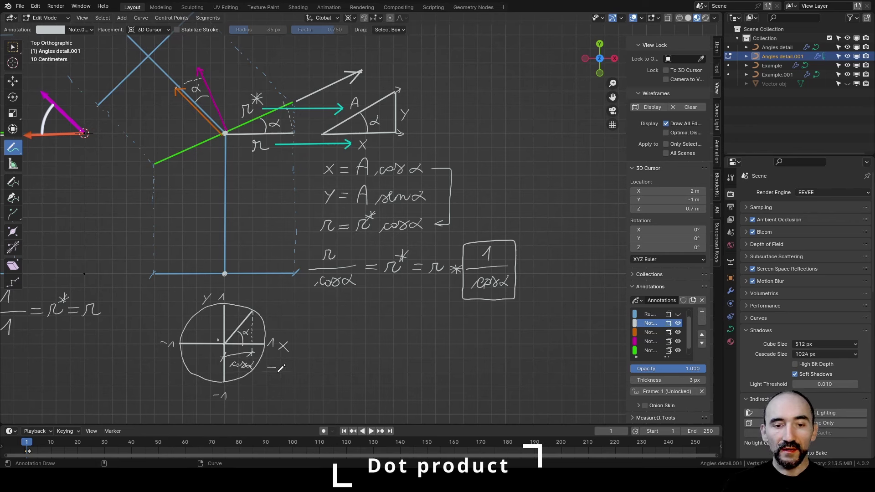
drag(268, 372, 357, 364)
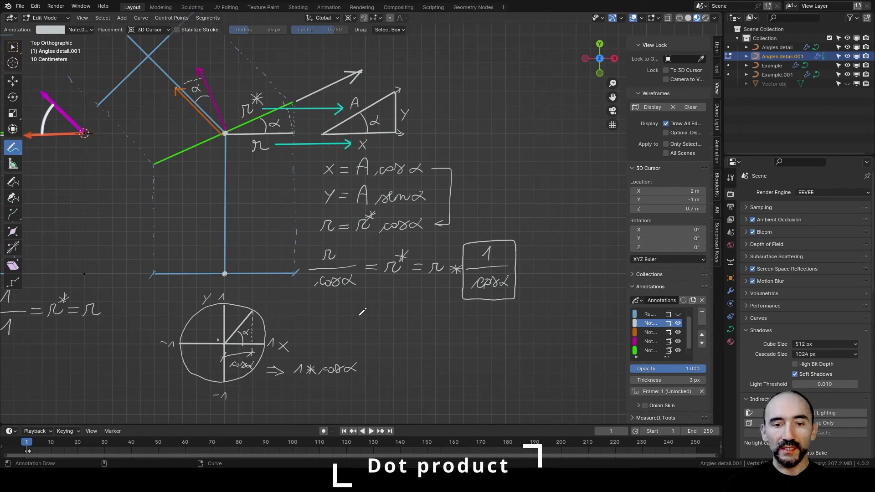
Write dp = |V1||V2| cos α below the formulas, link cos α to the boxed fraction, and bracket |V1||V2| as equal to 1
mouse_move(346, 312)
mouse_down()
mouse_move(377, 331)
mouse_move(401, 319)
mouse_move(395, 333)
mouse_move(415, 319)
mouse_up()
drag(416, 325, 433, 330)
drag(445, 322, 440, 329)
mouse_move(451, 323)
mouse_down()
mouse_move(476, 321)
mouse_move(494, 296)
mouse_up()
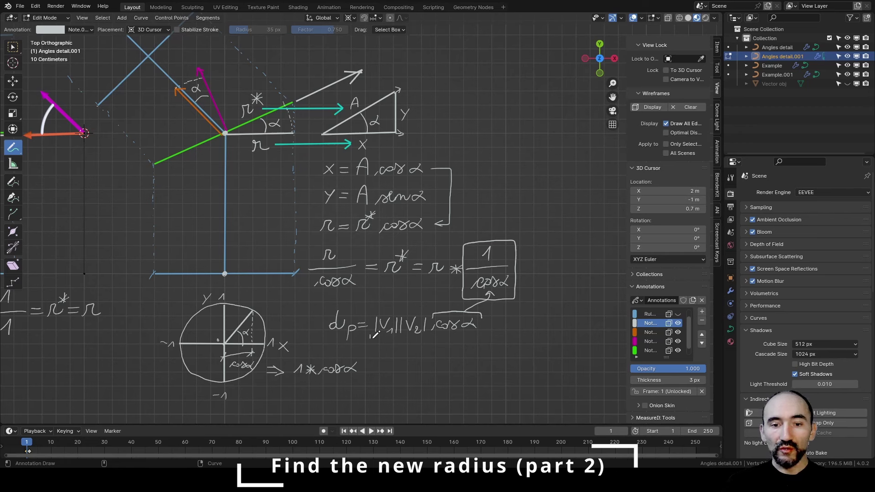
mouse_move(371, 335)
mouse_down()
mouse_move(426, 332)
mouse_move(396, 352)
mouse_move(404, 371)
mouse_up()
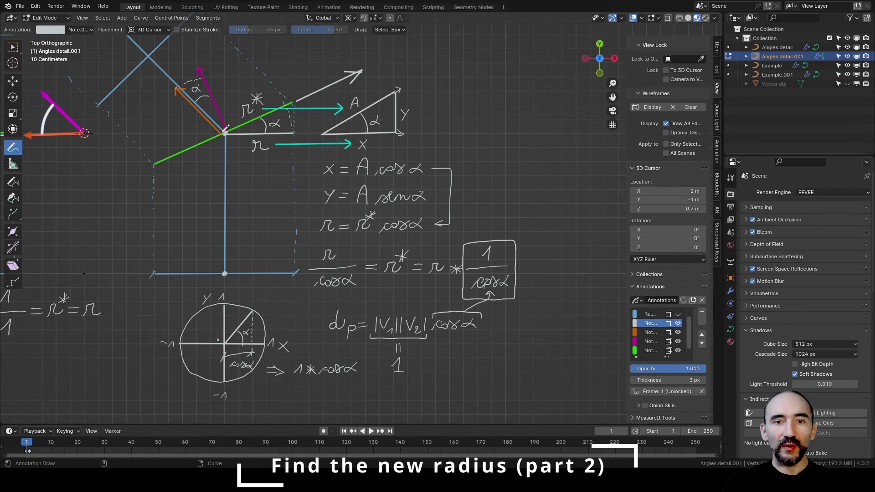
Continue the radius equation after the boxed 1 / cos α with = r * and an equivalent fraction
shift+middle_drag(512, 313, 354, 314)
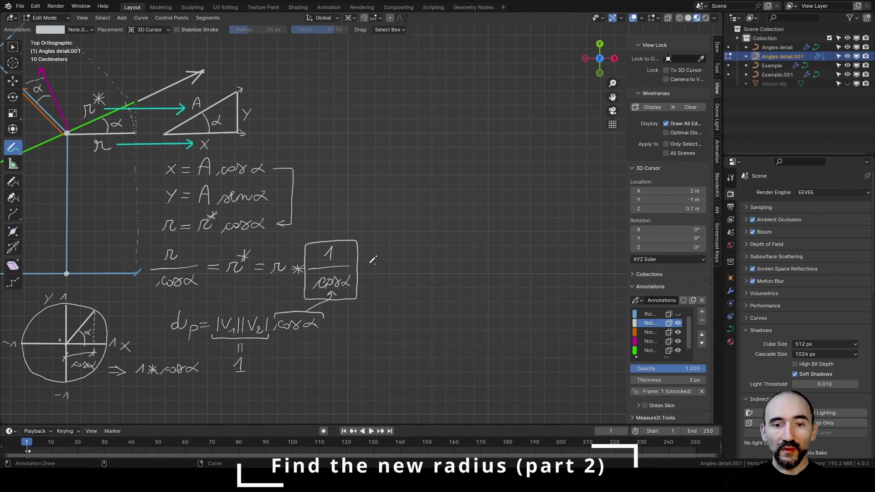
drag(367, 264, 376, 264)
mouse_move(367, 269)
mouse_down()
mouse_move(399, 261)
mouse_move(413, 272)
mouse_move(405, 272)
mouse_up()
drag(404, 267, 414, 267)
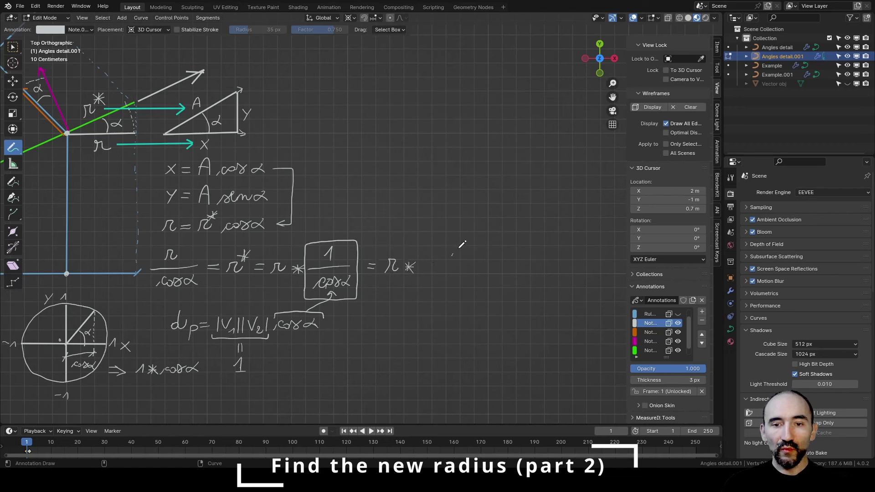
drag(461, 246, 459, 255)
mouse_move(511, 263)
mouse_down()
mouse_move(423, 269)
mouse_move(457, 298)
mouse_move(483, 296)
mouse_move(487, 280)
mouse_move(483, 299)
mouse_move(495, 292)
mouse_up()
drag(503, 283, 505, 293)
drag(506, 282, 506, 294)
drag(506, 282, 512, 294)
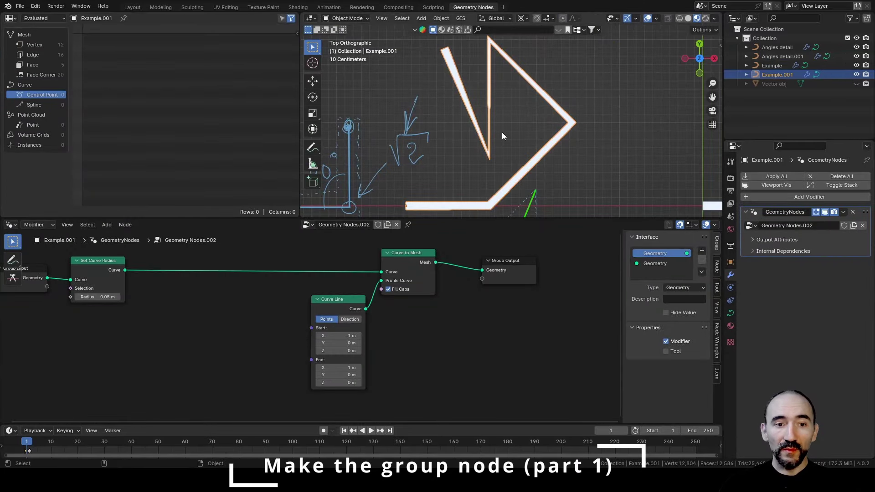
Move the Group Input and first Set Curve Radius nodes farther from Curve to Mesh to make room between them
scroll(278, 291, down, 4)
middle_drag(235, 319, 339, 341)
drag(319, 342, 201, 292)
key(g)
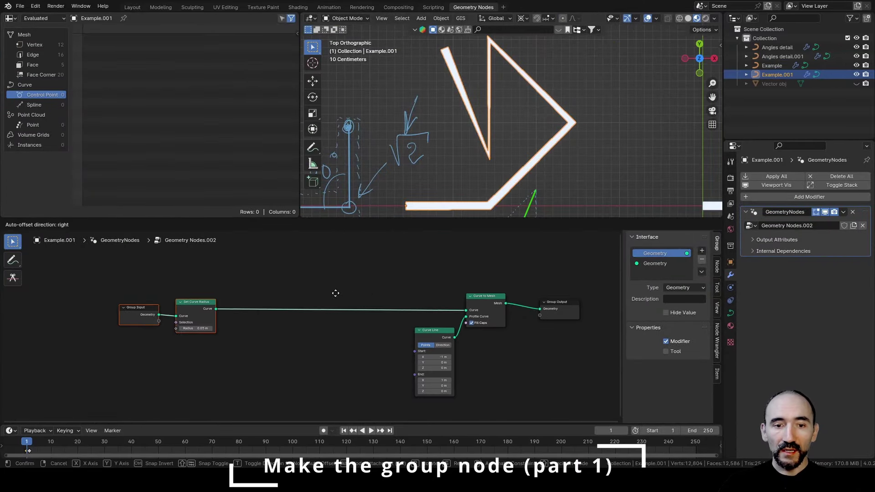
click(196, 338)
scroll(190, 338, up, 2)
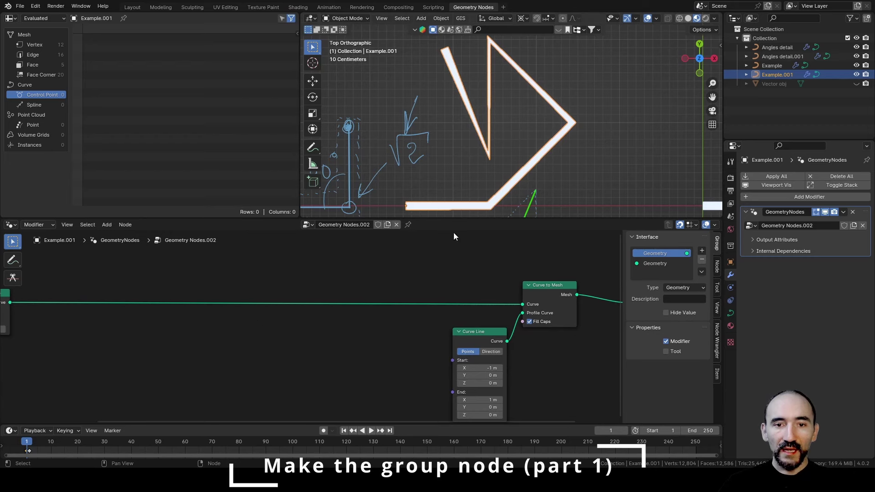
Insert a second Set Curve Radius node on the curve link just before Curve to Mesh
shift+middle_drag(453, 183, 684, 200)
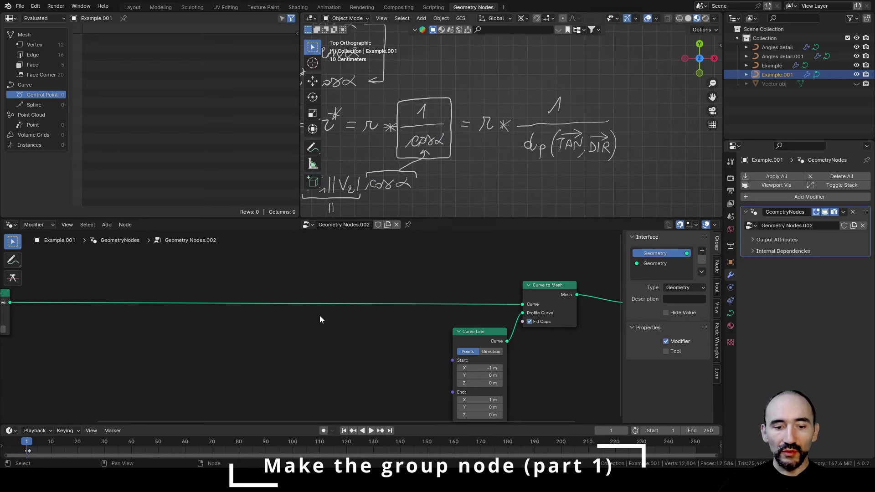
key(F3)
text(set cur)
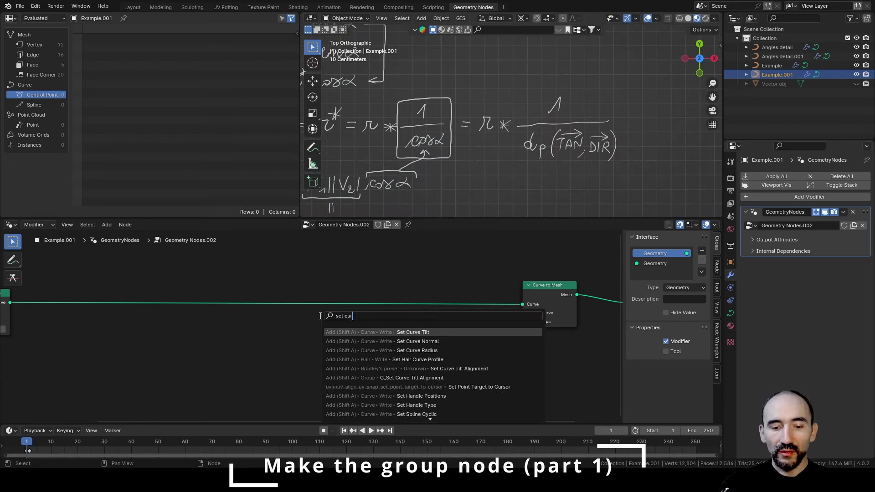
text(ve radiu)
key(Return)
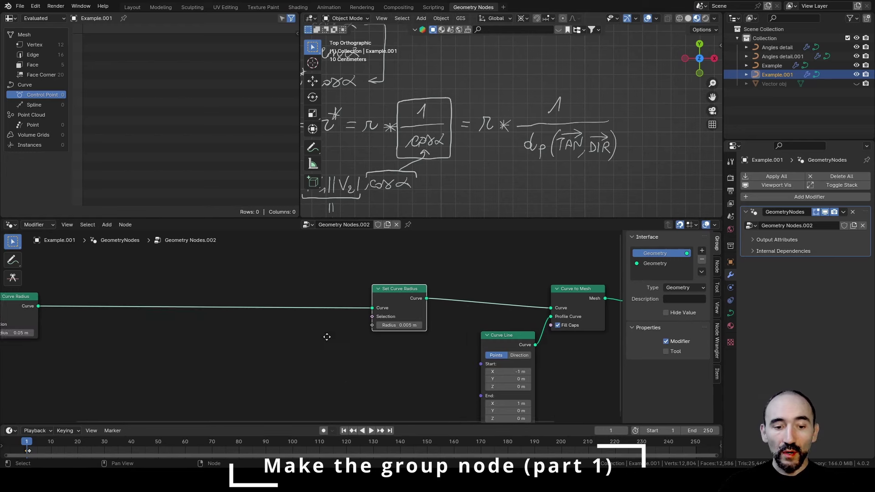
click(376, 337)
Add a Radius node below the curve link and feed it into the first value of a new Multiply math node
key(F3)
text(radius)
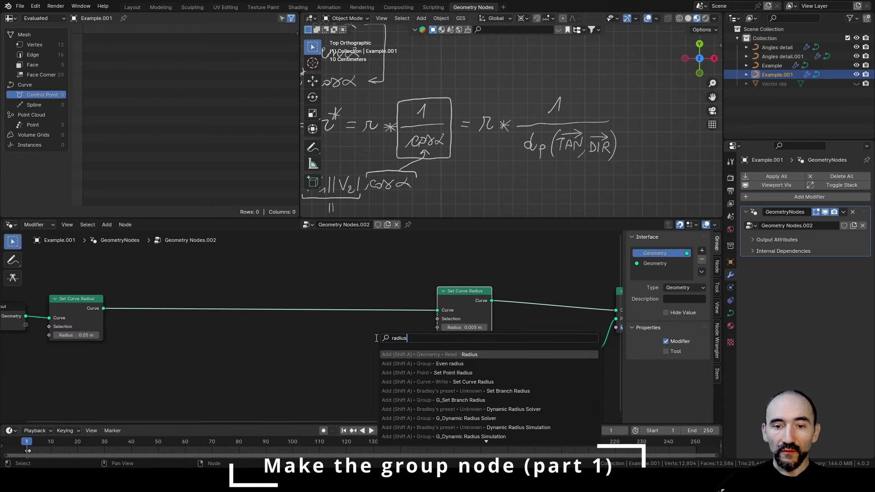
key(Return)
click(298, 322)
drag(352, 332, 385, 350)
text(mul)
key(Return)
click(359, 327)
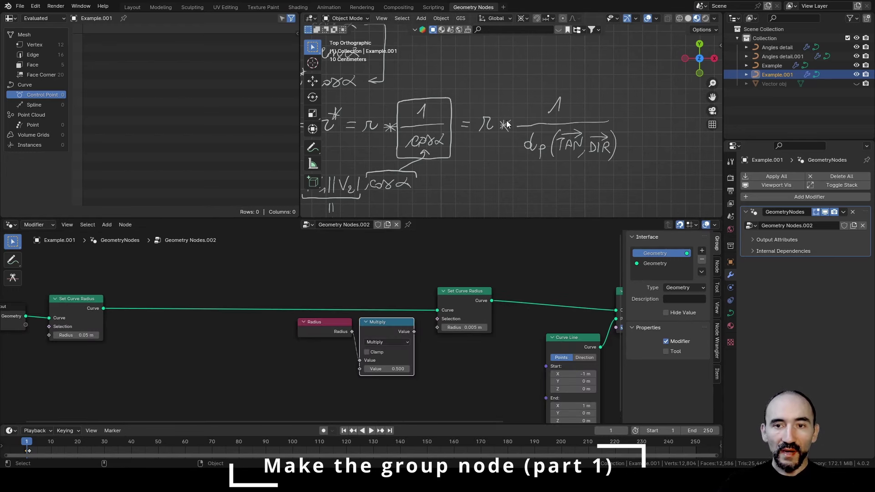
Feed the Multiply node's second value from a new Divide node with 1.000 as its first value, placed below Radius
drag(359, 369, 219, 362)
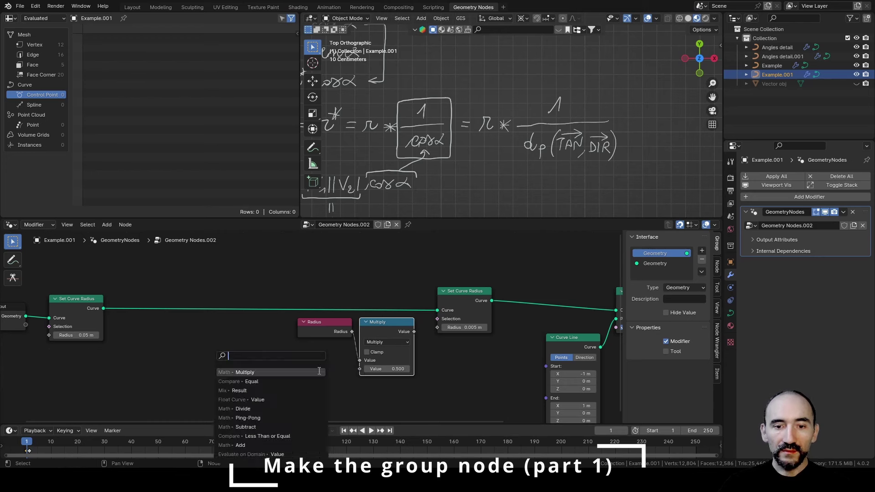
click(228, 401)
click(335, 392)
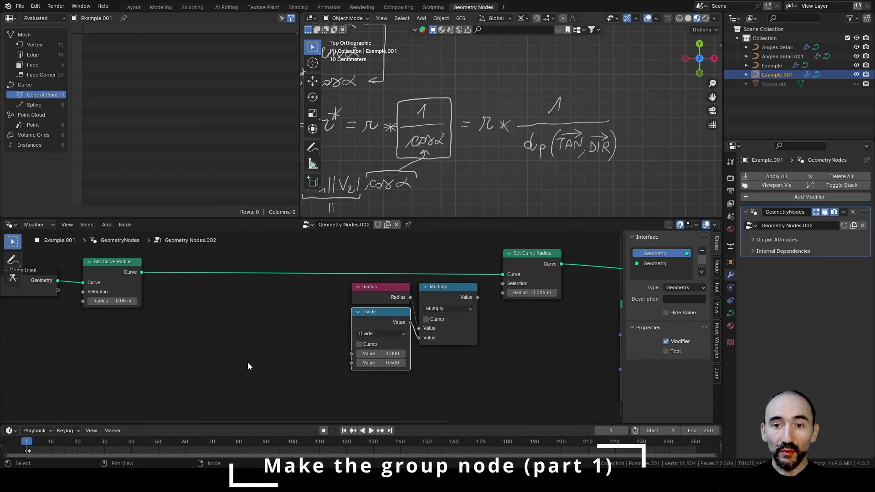
click(124, 368)
Review the α diagram in the viewport and add a Curve Tangent node below the first Set Curve Radius
scroll(434, 126, up, 2)
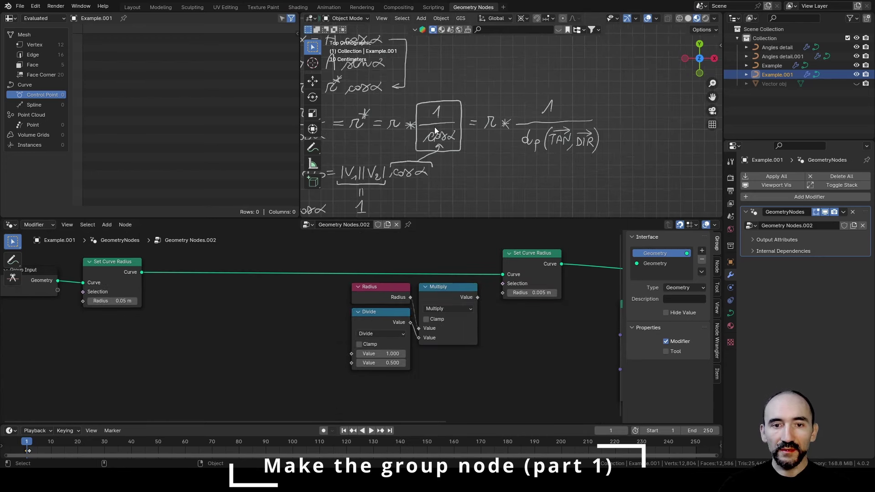
scroll(584, 152, down, 2)
shift+middle_drag(473, 119, 729, 259)
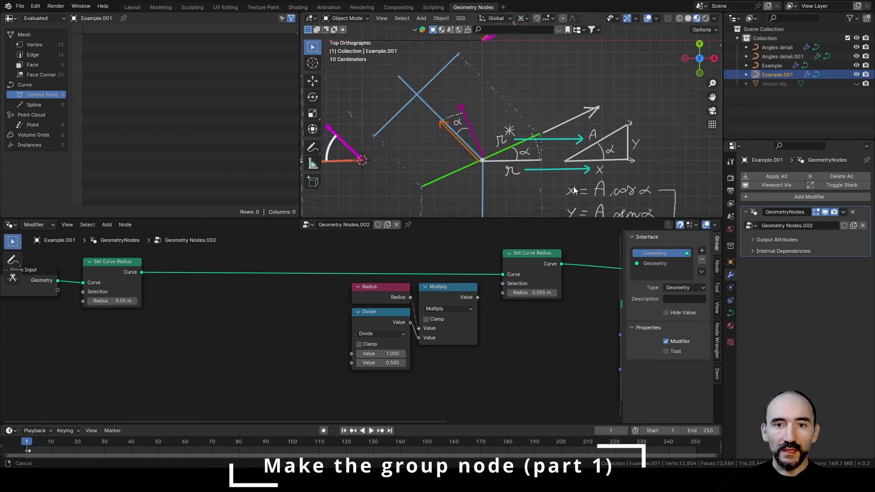
scroll(492, 154, up, 1)
scroll(464, 131, up, 1)
shift+middle_drag(460, 168, 494, 122)
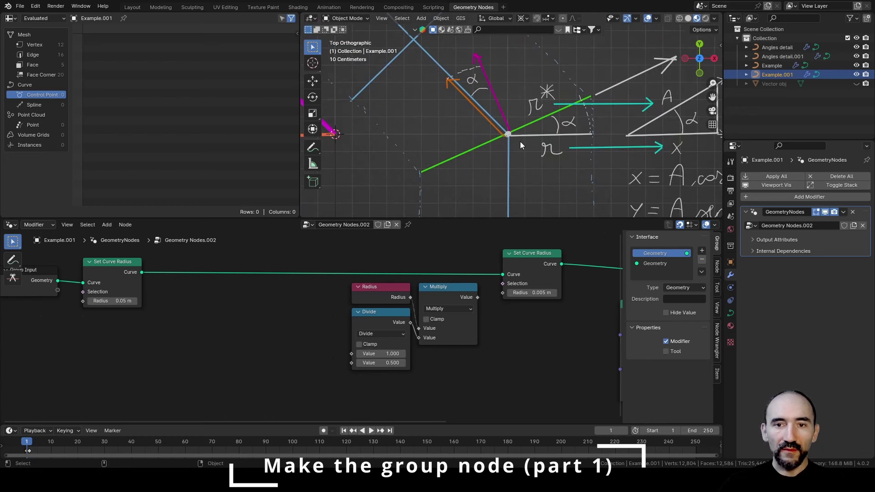
key(F3)
text(tangen)
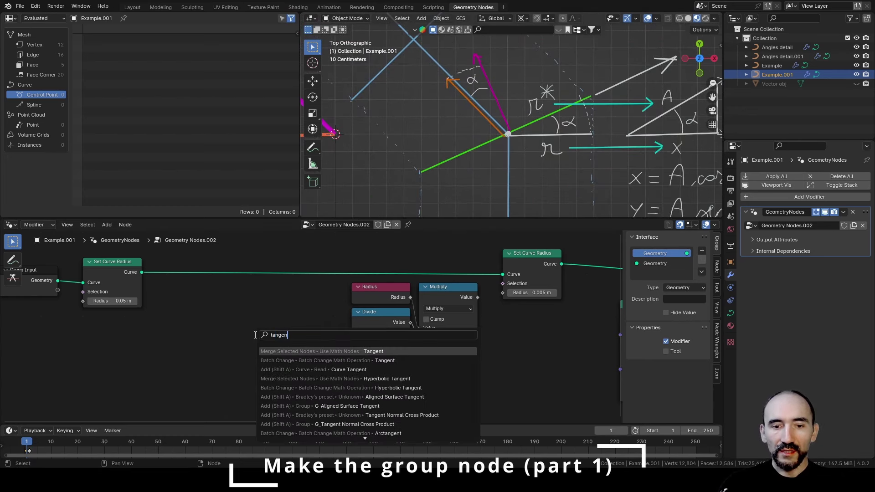
key(Down)
key(Down)
key(Return)
click(152, 312)
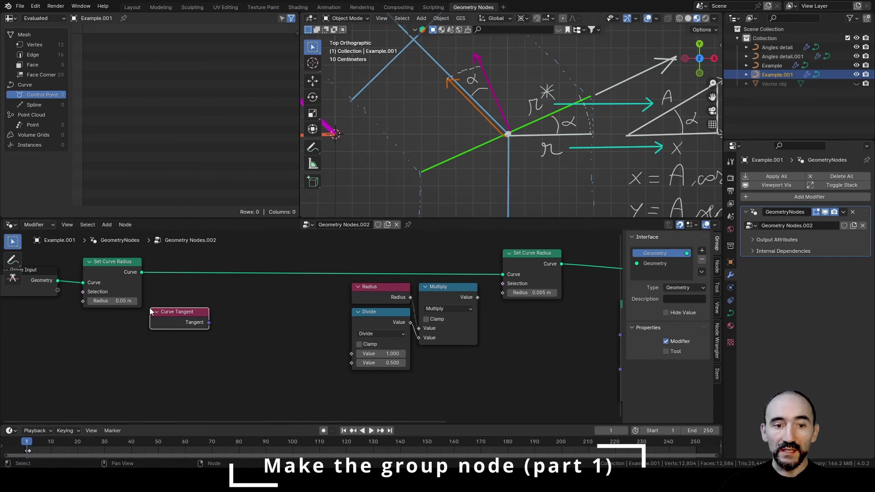
Connect the Curve Tangent output to the first vector of a new Dot Product node beside it, and save the file
key(F3)
text(dot)
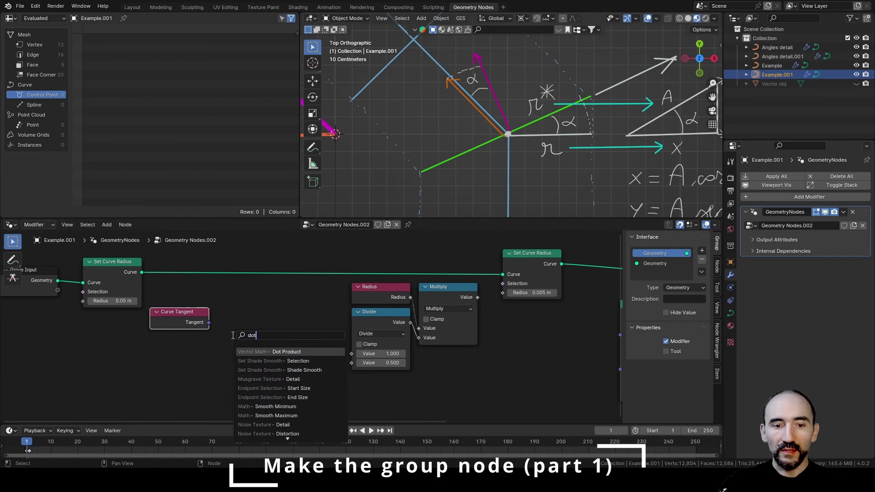
key(Return)
click(217, 319)
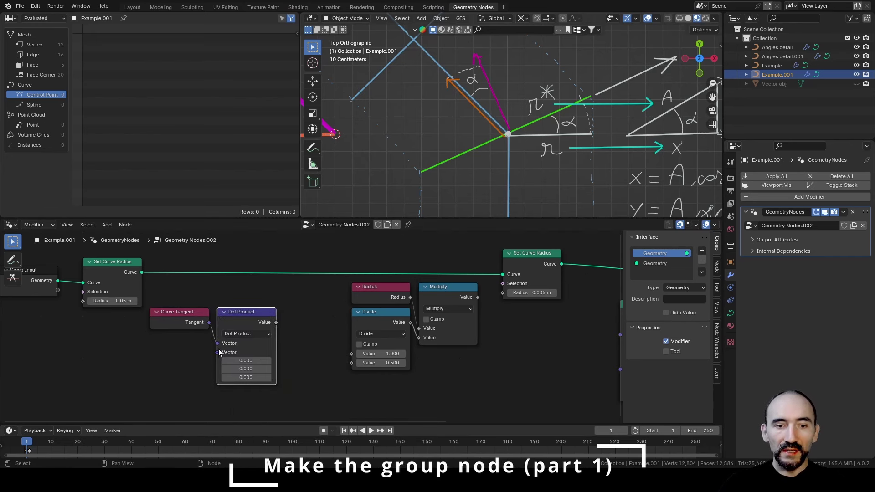
key(ctrl+s)
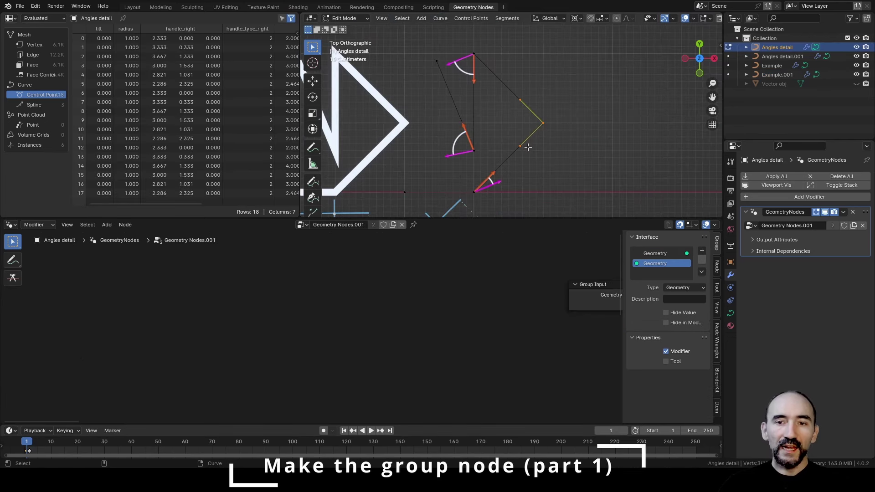
Annotate the two handles of the Angles detail curve's outer corner point with arrows labelled R and L
scroll(530, 148, up, 1)
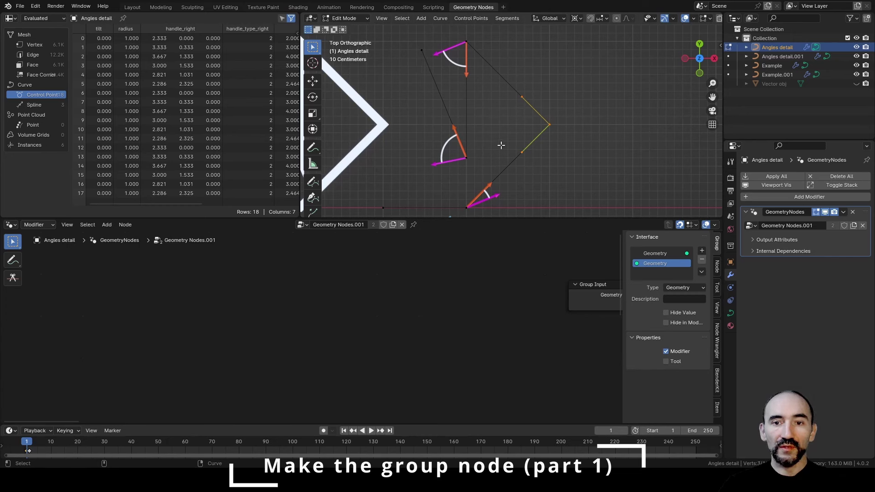
drag(509, 83, 537, 117)
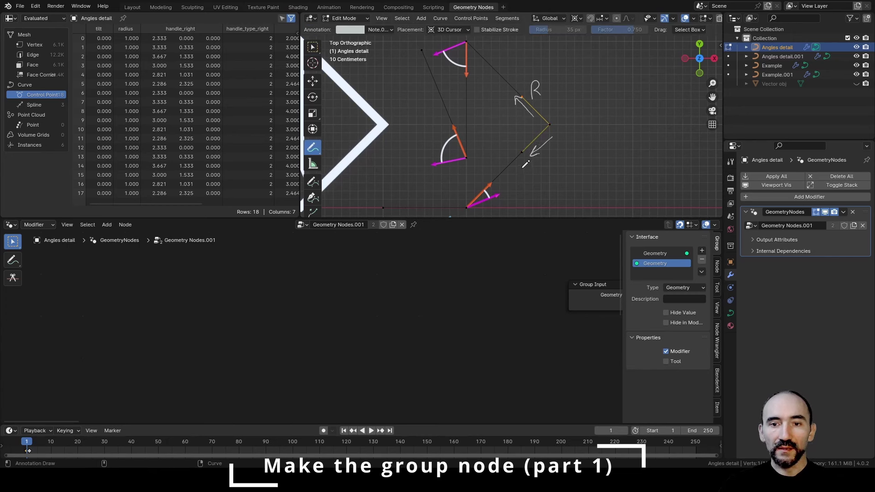
drag(524, 160, 533, 173)
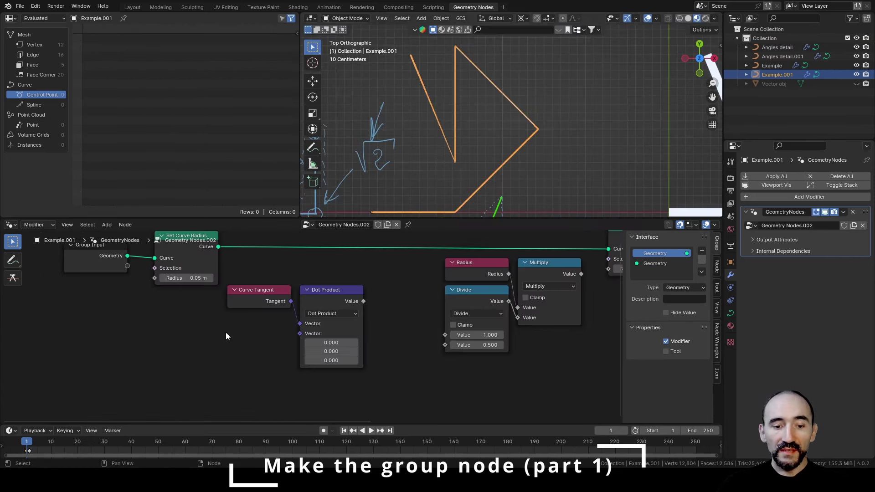
Add a Curve Handle Positions node to the Example.001 node tree below Curve Tangent and enable Relative
key(F3)
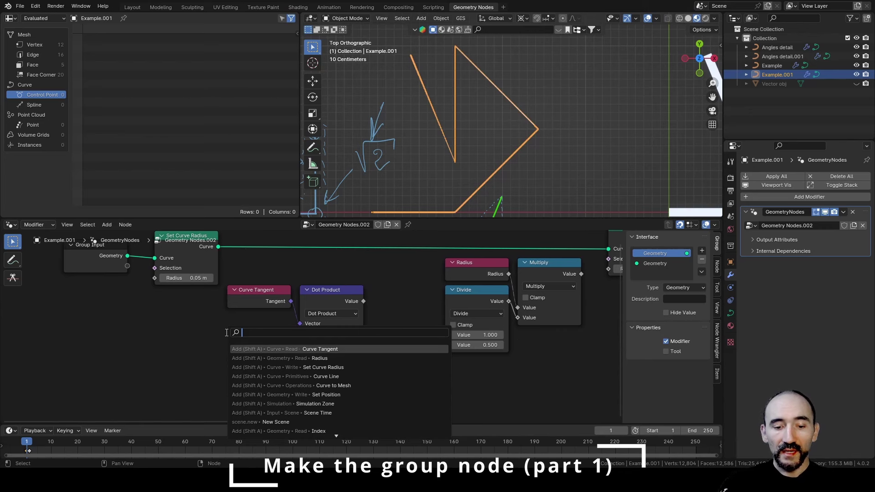
text(handle posi)
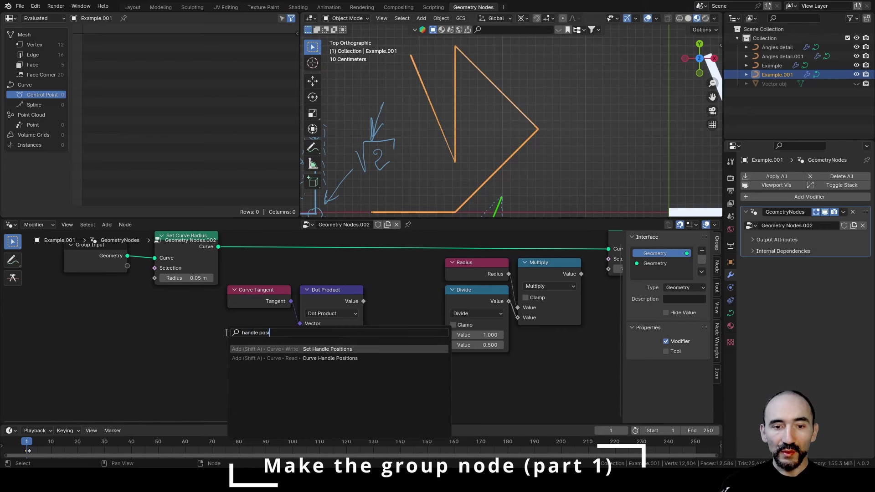
key(Down)
key(Return)
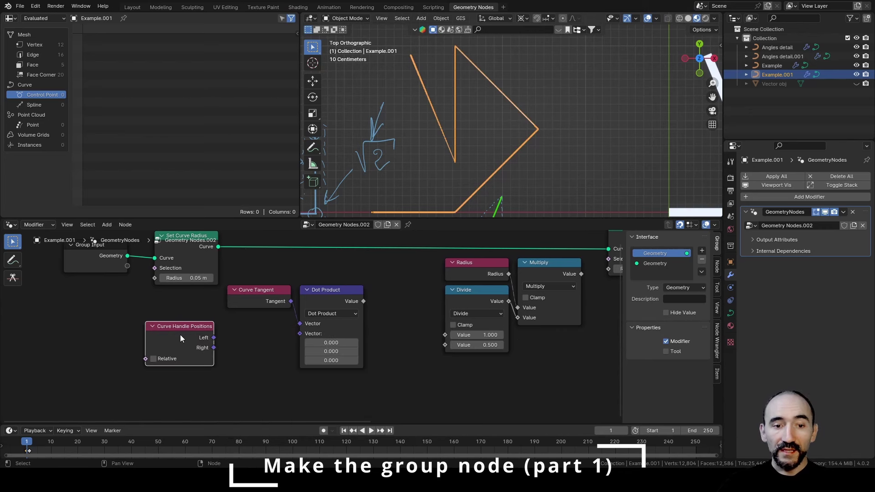
click(167, 360)
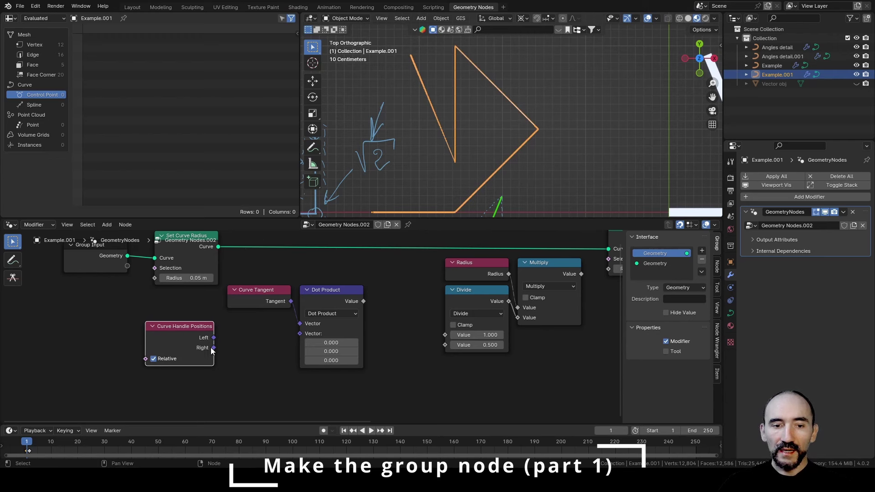
mouse_move(213, 349)
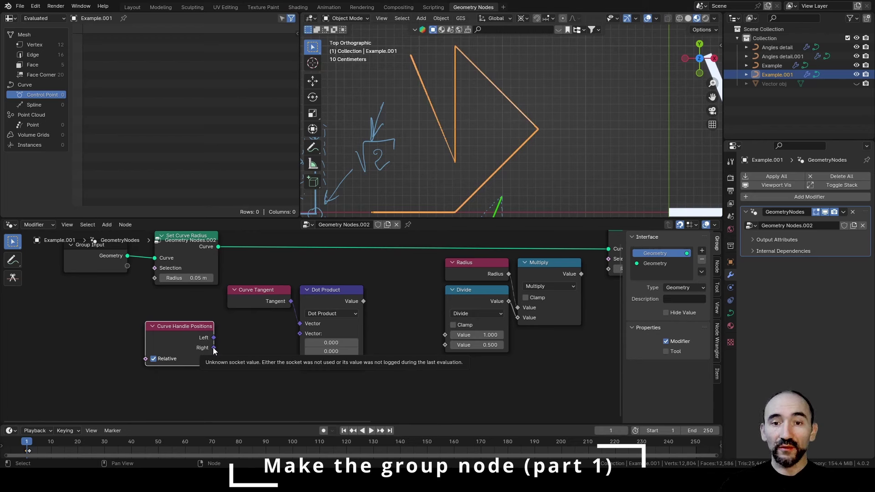
Draw an orange arrow along the corner's R handle and a matching arrow starting at the world origin
scroll(506, 119, down, 2)
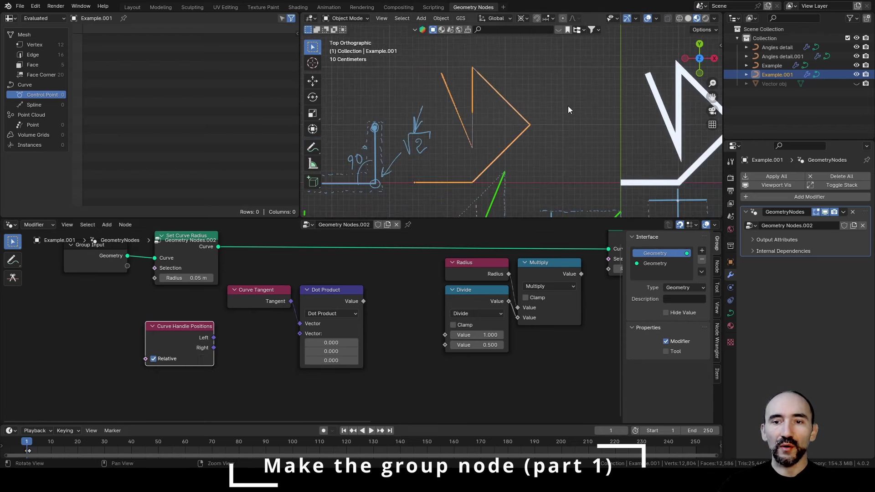
shift+middle_drag(532, 122, 302, 123)
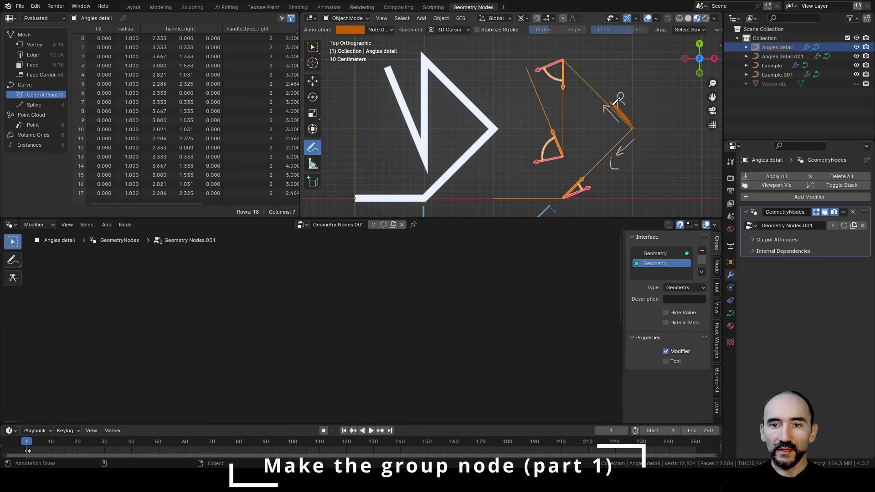
drag(613, 104, 621, 105)
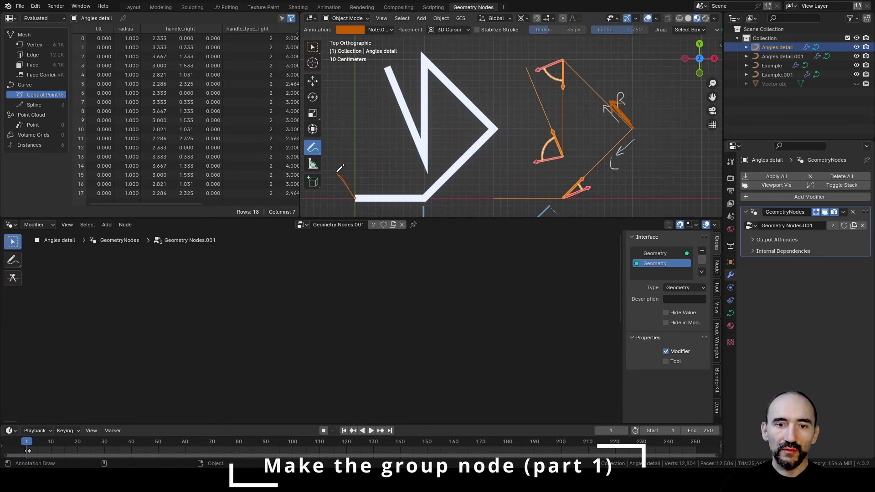
drag(355, 197, 338, 173)
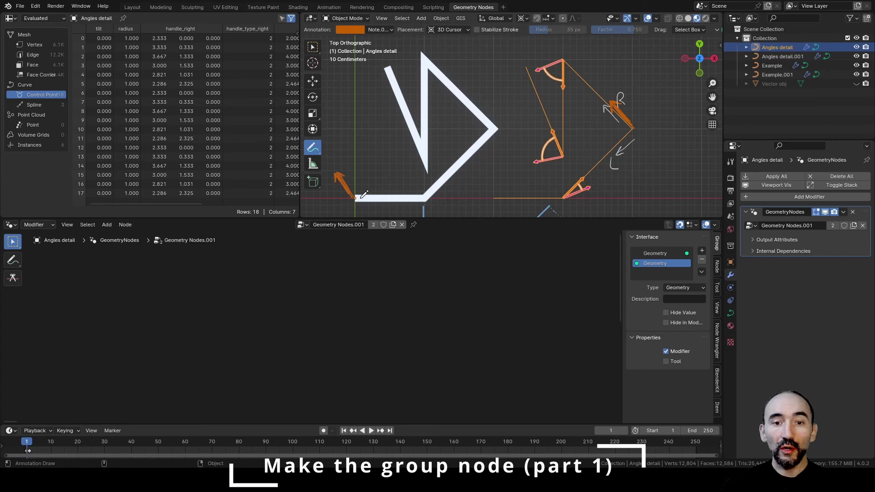
Draw straight annotation lines from the world origin to the R handle's tip and to its corner point
drag(313, 148, 346, 164)
drag(355, 199, 606, 101)
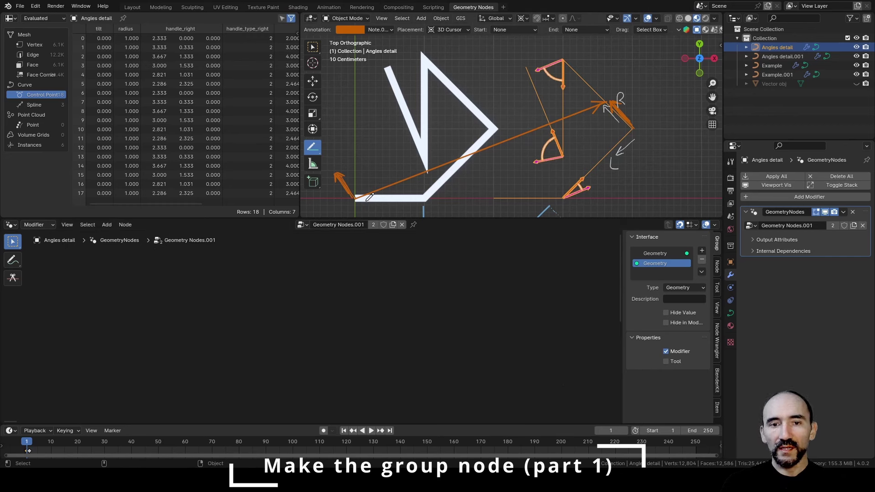
drag(355, 198, 632, 129)
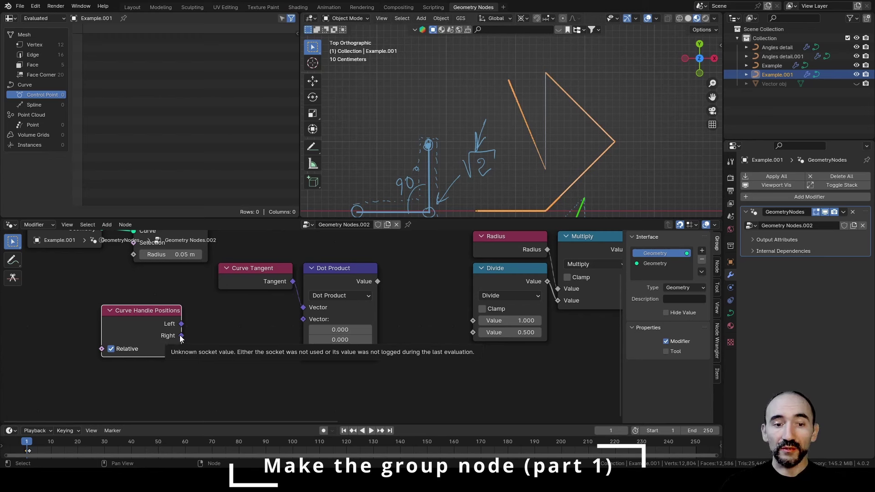
Connect the Right output of Curve Handle Positions to a new Normalize node placed below Curve Tangent
drag(181, 335, 216, 346)
text(norma)
key(Return)
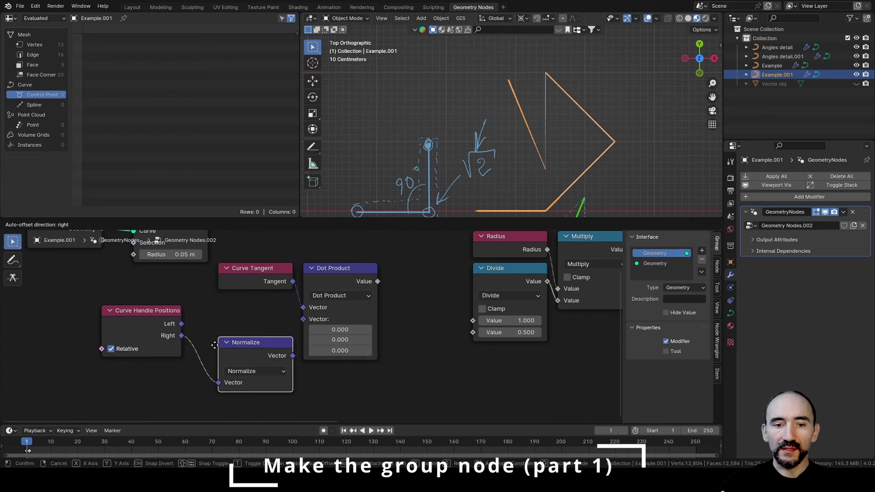
click(220, 315)
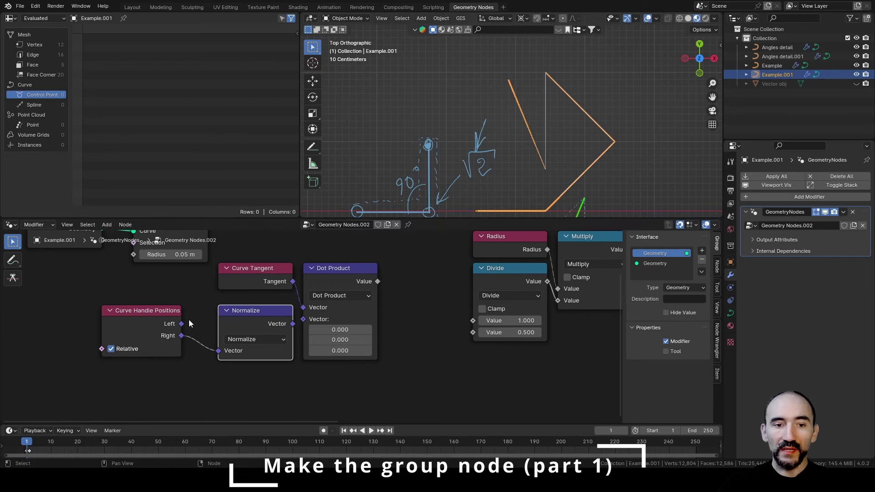
drag(164, 317, 185, 317)
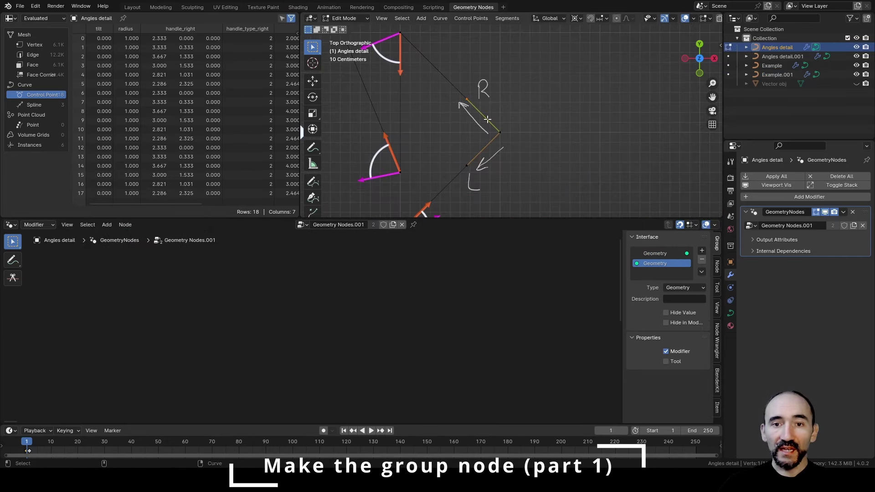
Lengthen the Angles detail corner's R handle along its segment to about (3.124, 1.876) and return to Object Mode
key(g)
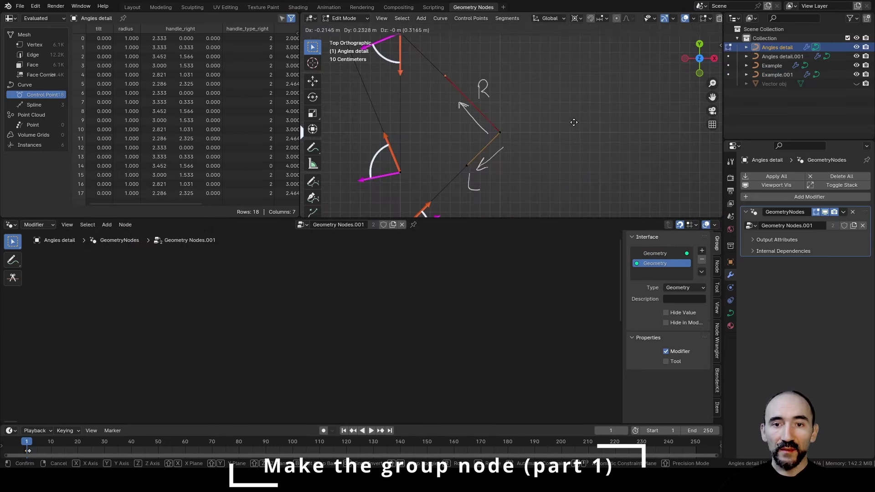
click(542, 91)
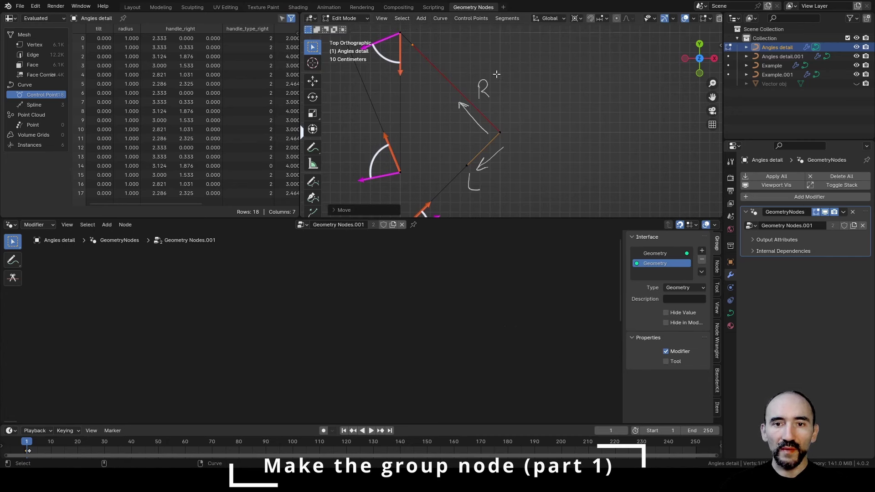
key(Tab)
scroll(452, 144, down, 4)
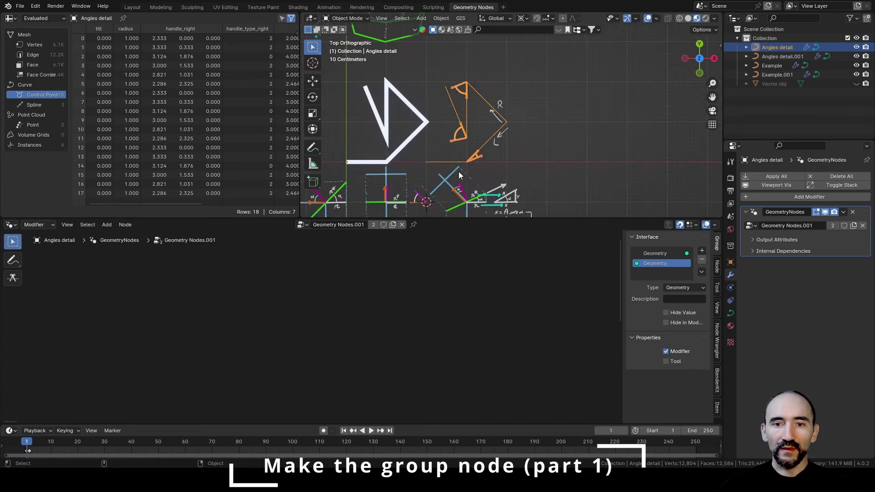
Connect the Normalize output to the Dot Product's second vector and the Dot Product's value to the Divide node's second value
shift+middle_drag(459, 174, 412, 57)
scroll(495, 138, up, 7)
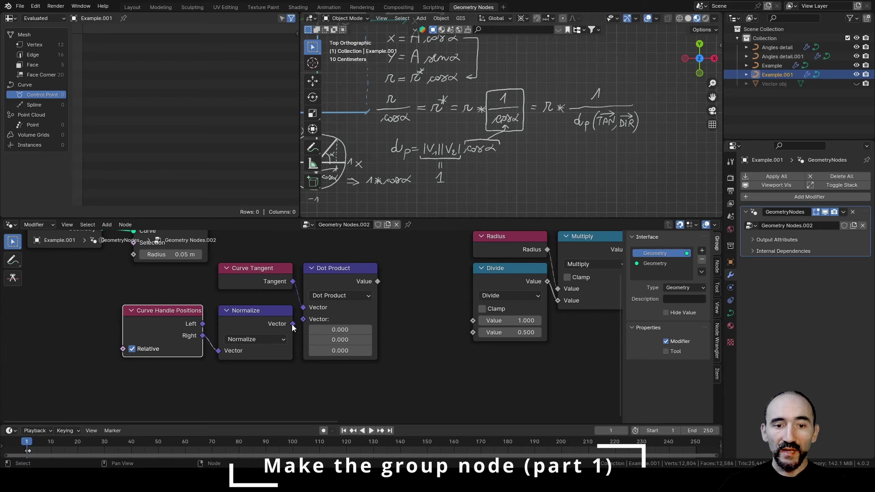
drag(293, 324, 305, 319)
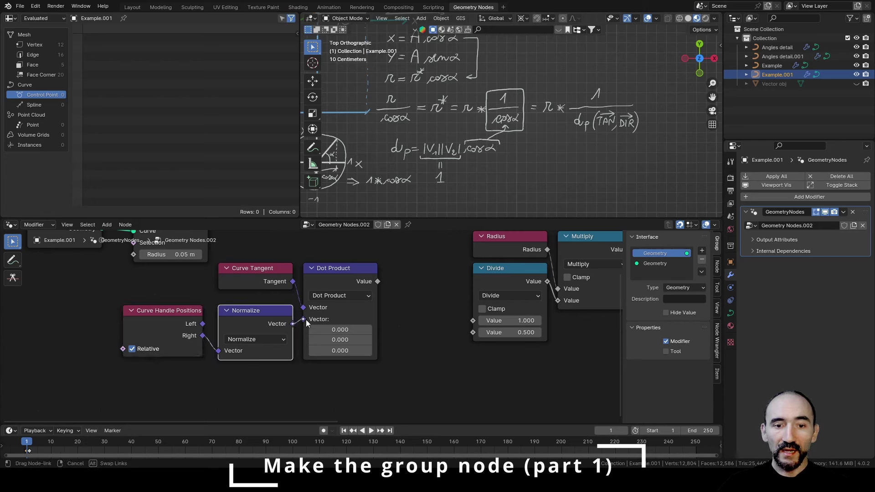
click(344, 280)
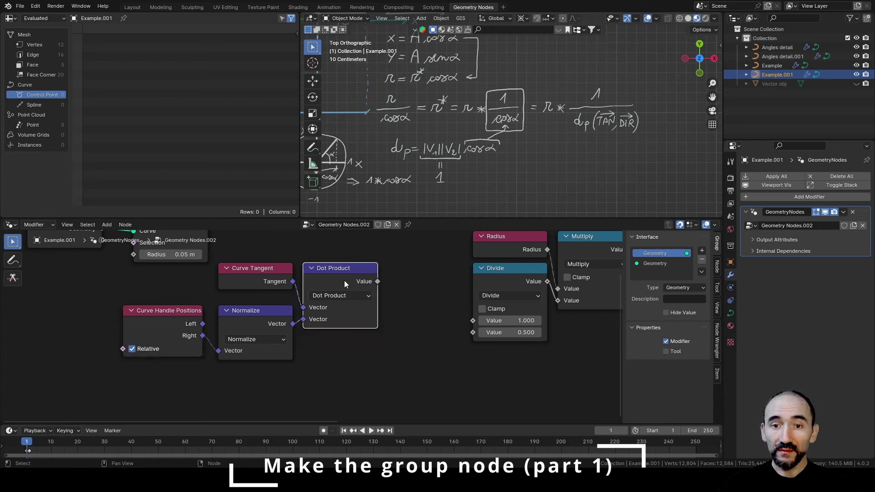
drag(378, 282, 471, 336)
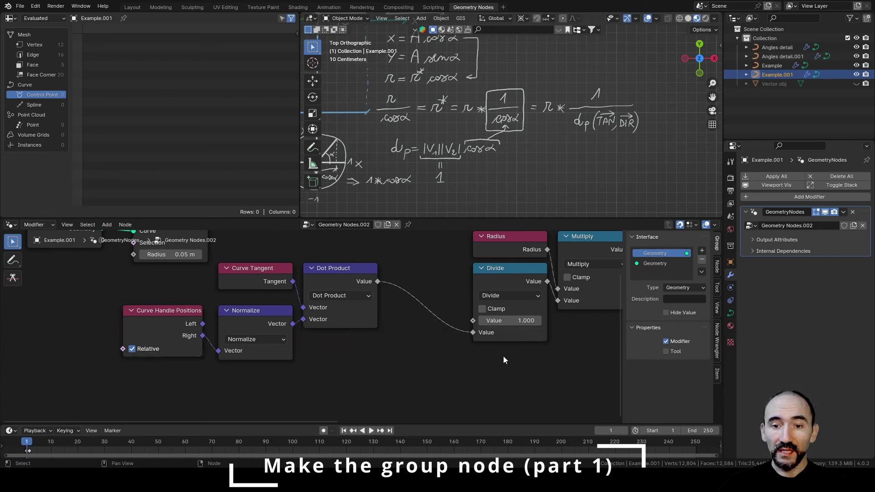
Move the Curve Handle Positions, Normalize, Curve Tangent and Dot Product nodes together close beside the Divide node
drag(398, 373, 190, 289)
key(g)
click(312, 294)
scroll(315, 297, down, 4)
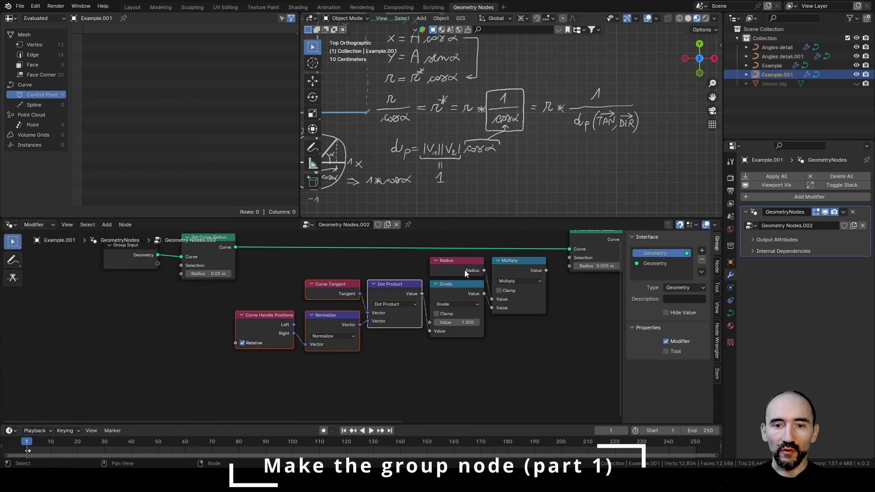
Connect the Multiply value to the second Set Curve Radius node's Radius and shift that node closer to Multiply
middle_drag(560, 270, 433, 299)
drag(419, 301, 444, 297)
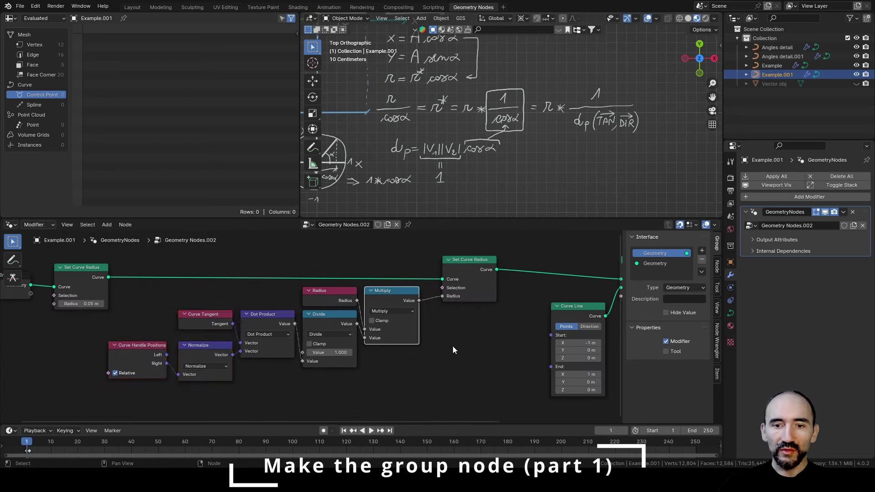
drag(480, 263, 472, 263)
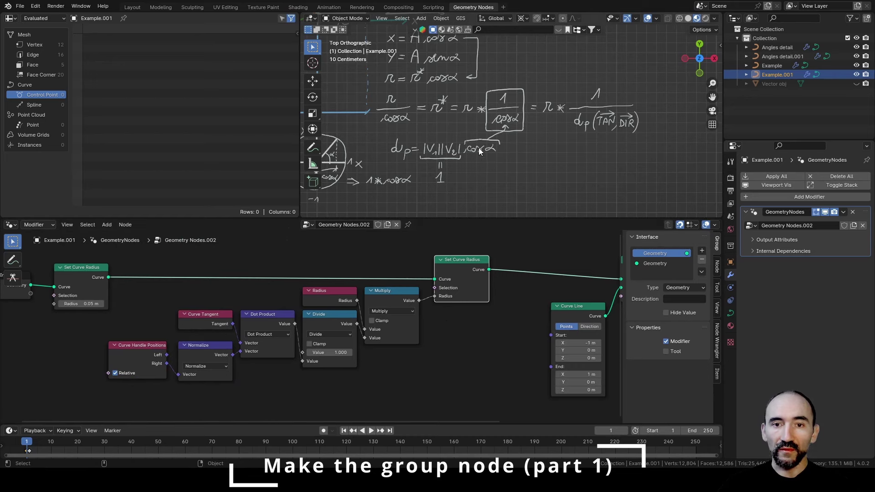
Check the corrected zigzag mesh and its Curve to Mesh nodes, deselect the curve and save the file
scroll(479, 148, down, 2)
shift+middle_drag(453, 129, 519, 147)
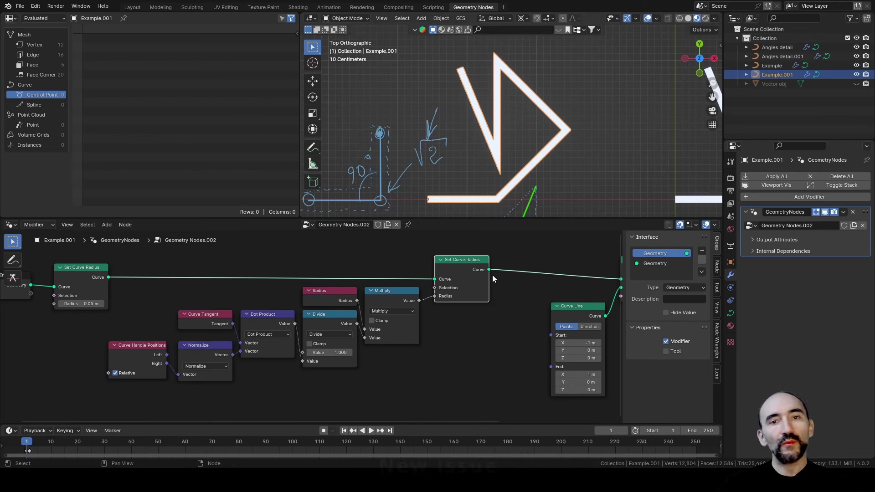
middle_drag(499, 282, 257, 286)
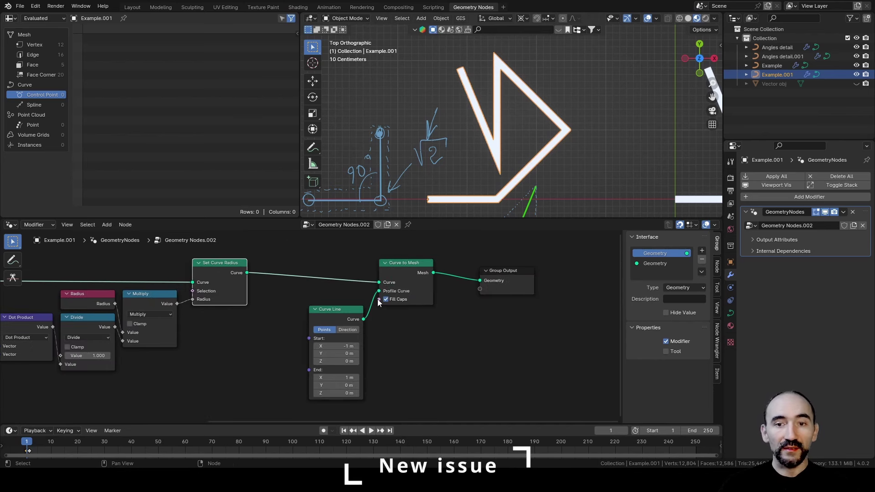
click(472, 135)
key(ctrl+s)
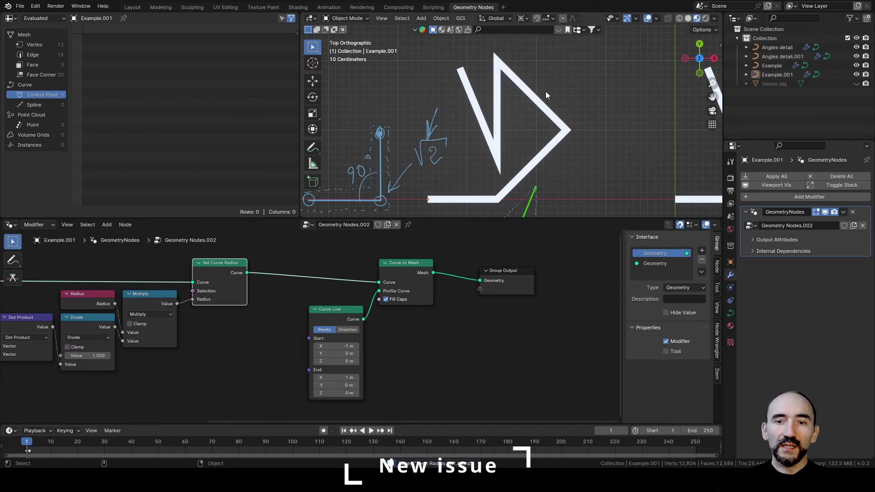
Draw annotation hatching inside the corners of the Example.001 zigzag mesh to mark the angles between its segments
click(498, 104)
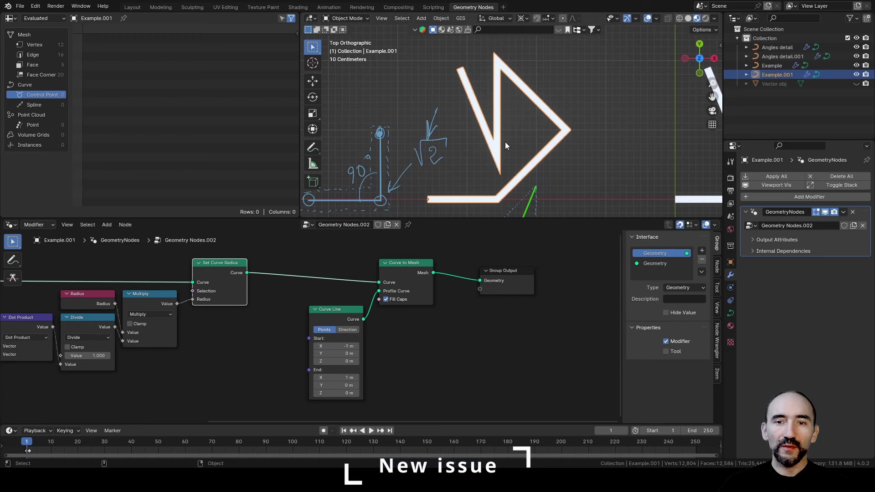
key(shift+space)
key(d)
drag(491, 95, 481, 107)
drag(492, 104, 489, 136)
drag(497, 130, 493, 146)
drag(505, 71, 501, 79)
drag(512, 81, 501, 97)
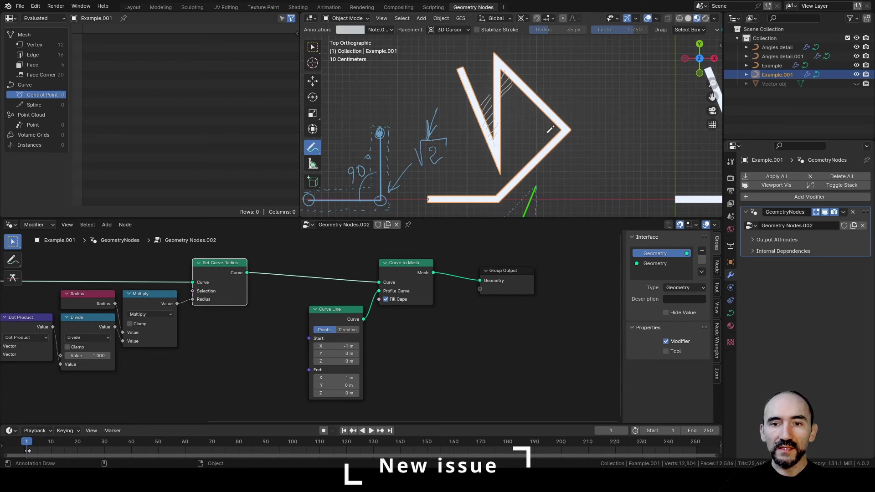
drag(555, 126, 549, 140)
drag(547, 116, 543, 144)
drag(540, 114, 536, 149)
drag(532, 116, 531, 138)
drag(494, 191, 512, 178)
drag(445, 191, 519, 162)
drag(451, 194, 506, 175)
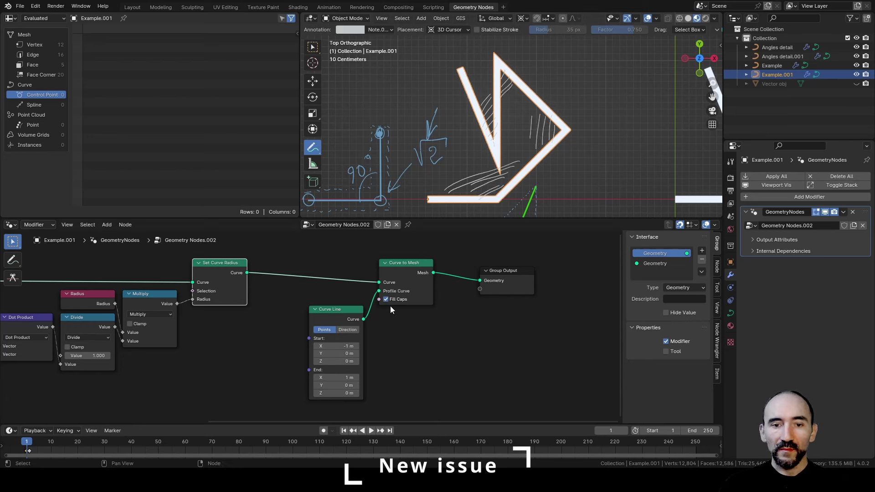
Replace the Curve Line with a Curve Circle of resolution 32 and radius 1 m as the Curve to Mesh profile
drag(341, 316, 317, 308)
click(374, 319)
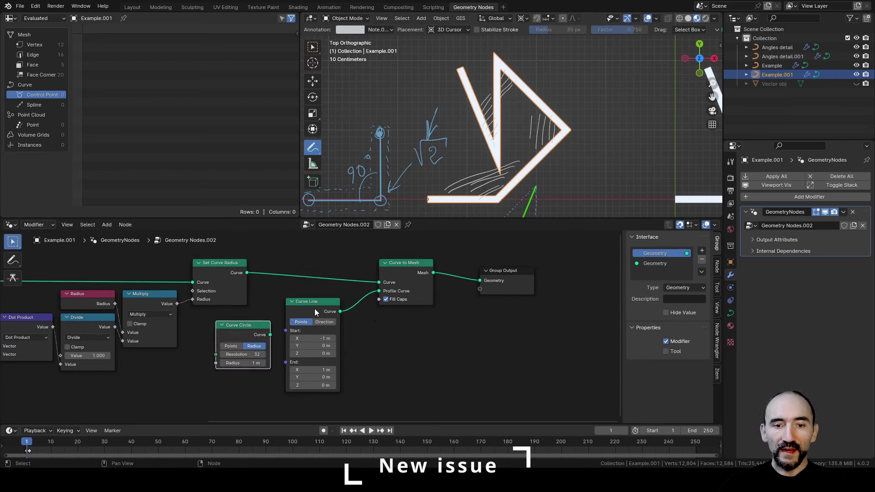
click(314, 308)
key(x)
drag(251, 330, 379, 291)
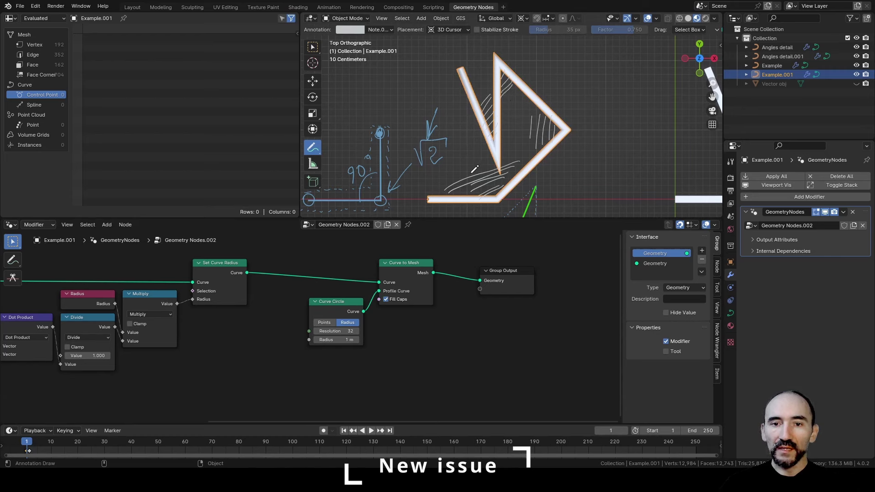
key(w)
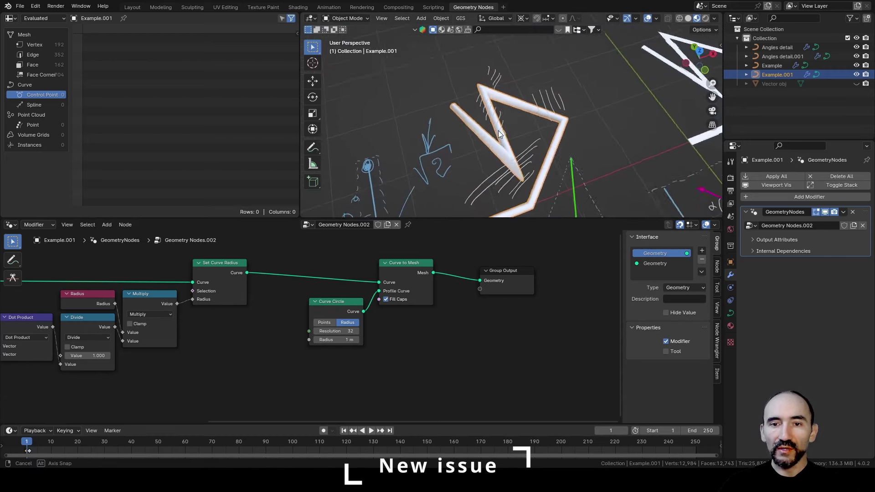
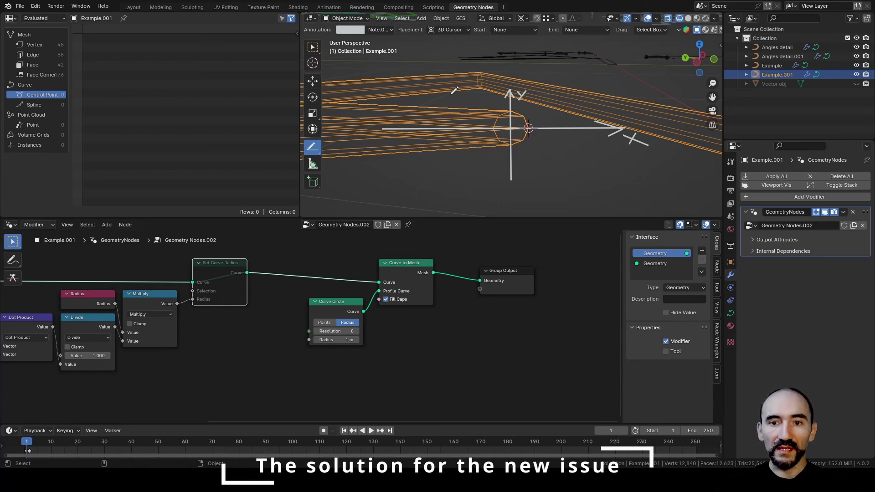
Lower the end control point of the Example.001 curve along global Z and check the angled corner against the annotated X and Y axes
scroll(611, 89, down, 2)
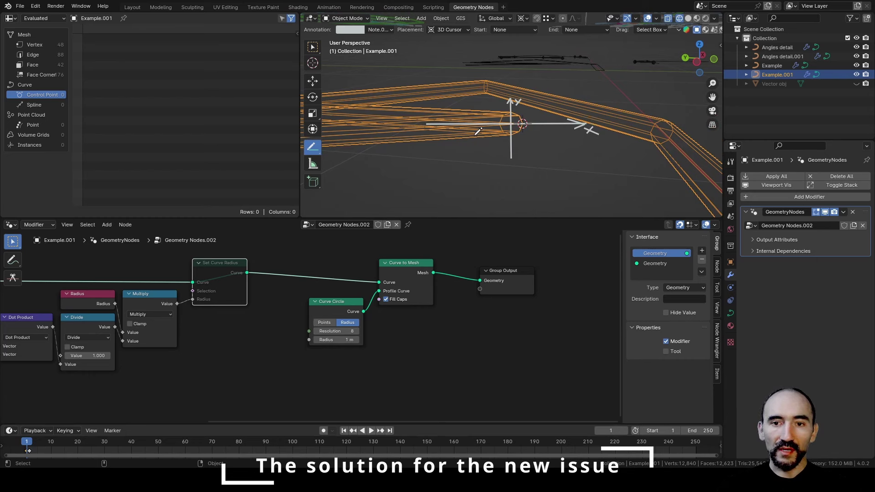
middle_drag(593, 86, 384, 106)
key(Tab)
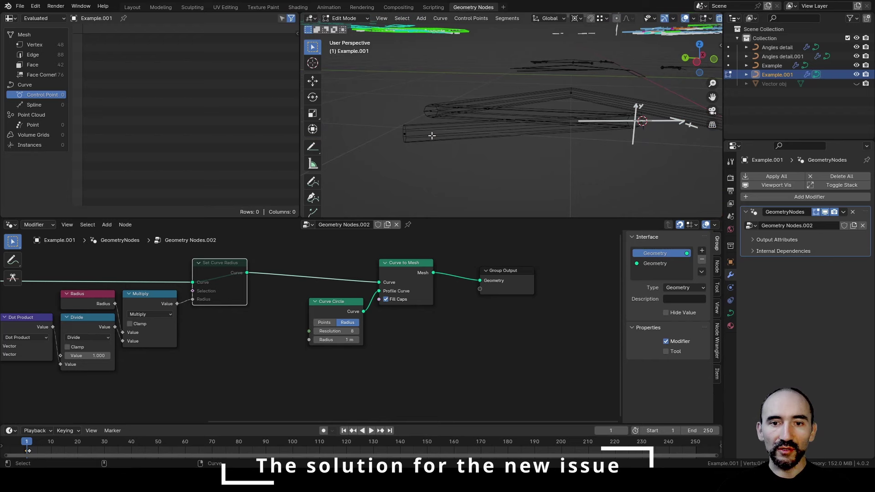
click(386, 121)
key(g)
key(z)
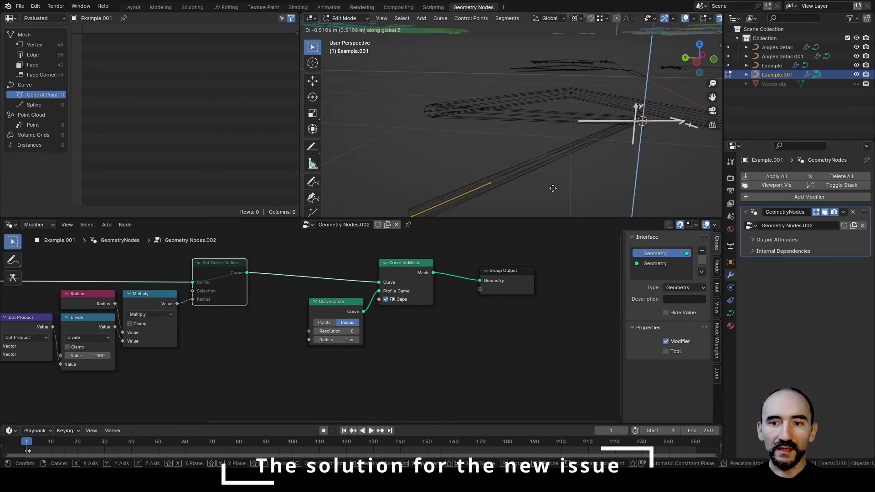
click(557, 211)
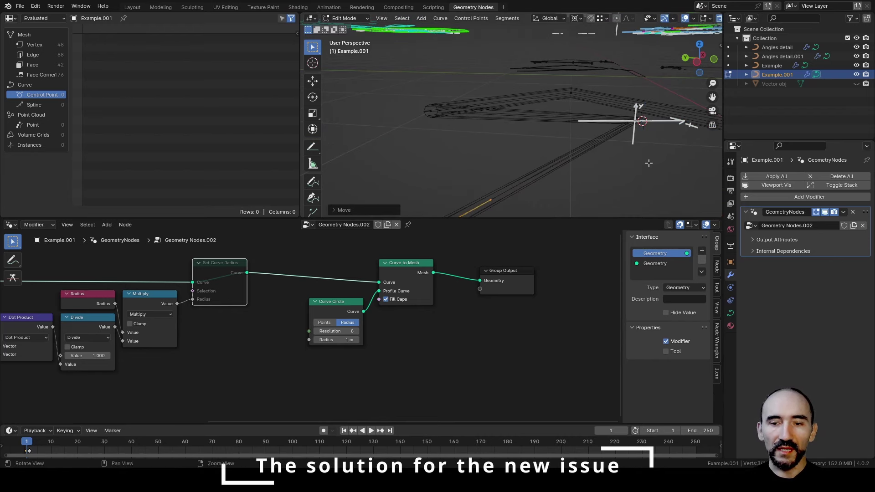
mouse_move(649, 163)
middle_down()
mouse_move(539, 118)
mouse_move(530, 126)
mouse_move(556, 127)
mouse_move(525, 135)
mouse_move(519, 109)
middle_up()
key(Tab)
mouse_move(578, 71)
middle_down()
mouse_move(499, 137)
mouse_move(470, 94)
mouse_move(514, 153)
mouse_move(524, 150)
mouse_move(519, 134)
mouse_move(549, 164)
middle_up()
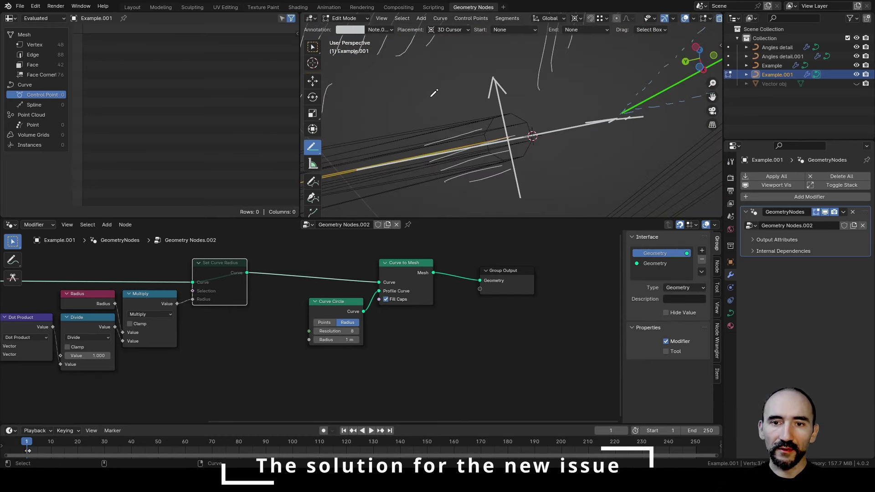
click(313, 47)
mouse_move(435, 88)
middle_down()
mouse_move(389, 153)
mouse_move(348, 182)
mouse_move(399, 168)
mouse_move(533, 186)
mouse_move(688, 185)
mouse_move(504, 147)
mouse_move(671, 128)
mouse_move(524, 117)
mouse_move(567, 113)
mouse_move(551, 106)
middle_up()
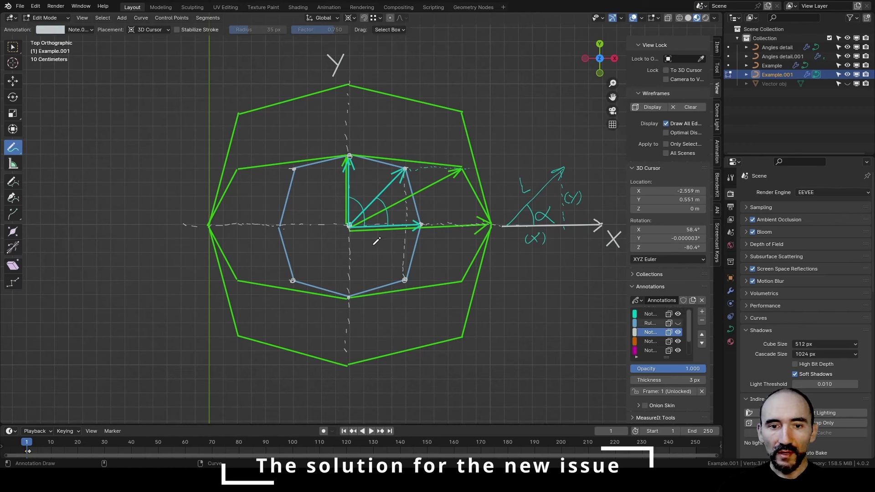
Annotate the octagon diagram with dimension lines labelled r for the blue profile and r* for the wide green profile, and save the file
mouse_move(377, 239)
mouse_down()
mouse_move(372, 247)
mouse_move(387, 247)
mouse_up()
mouse_move(349, 237)
mouse_down()
mouse_move(419, 232)
mouse_move(420, 242)
mouse_up()
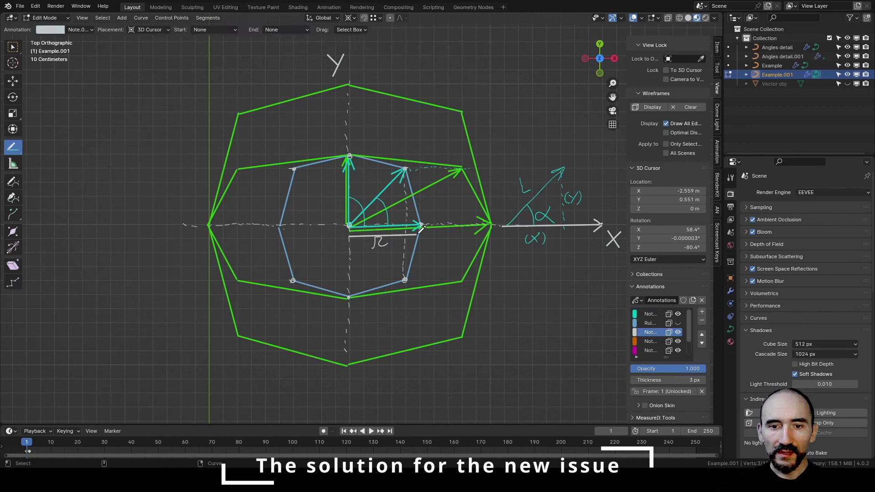
drag(349, 236, 345, 243)
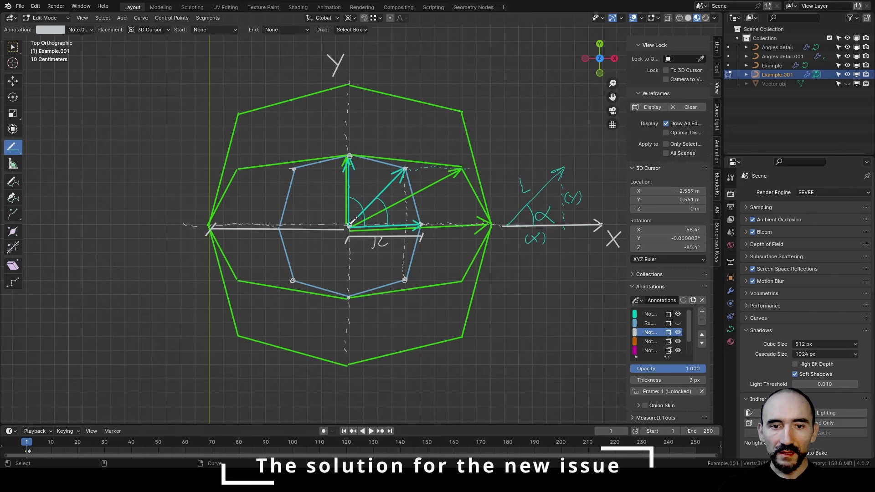
drag(346, 228, 338, 235)
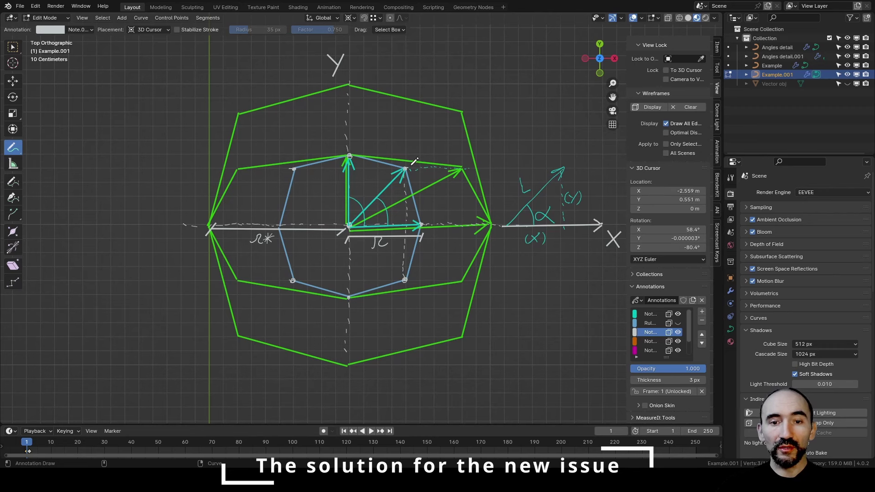
shift+middle_drag(534, 237, 370, 234)
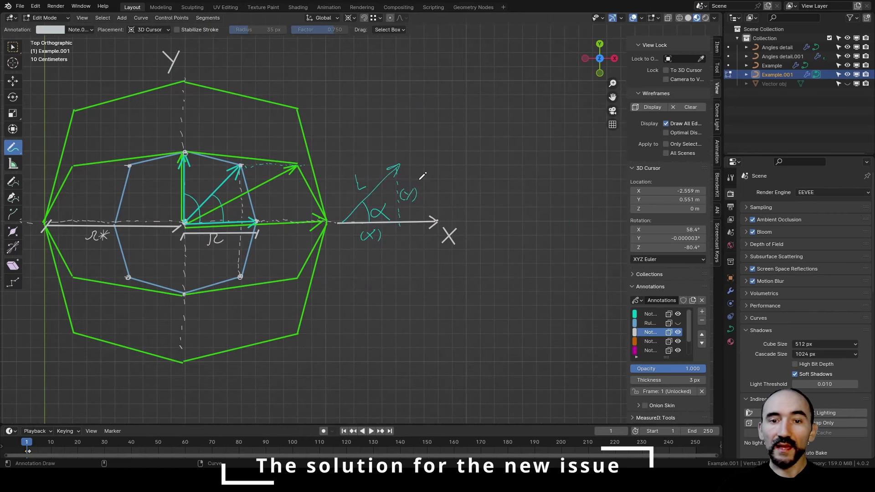
scroll(408, 187, up, 1)
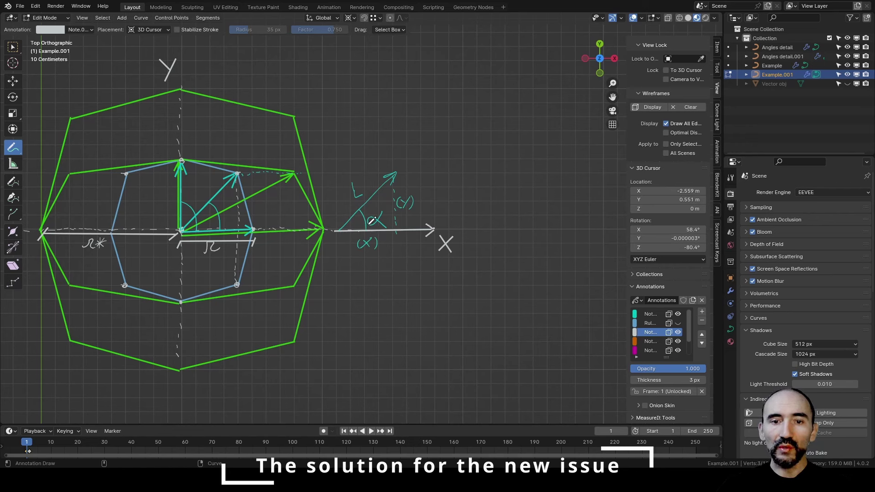
drag(371, 221, 367, 227)
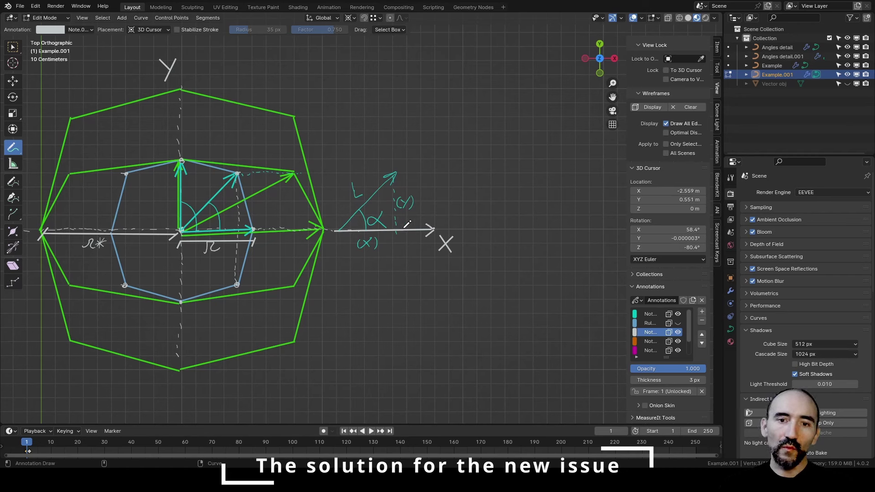
key(ctrl+s)
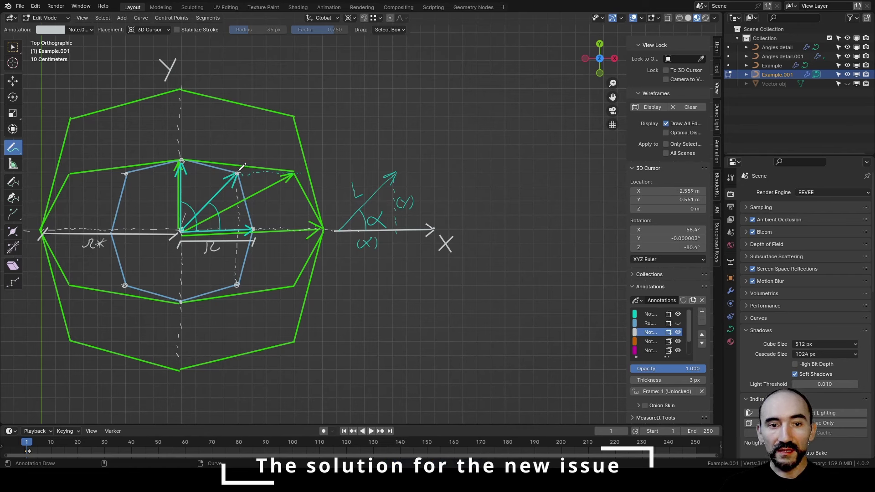
key(ctrl+s)
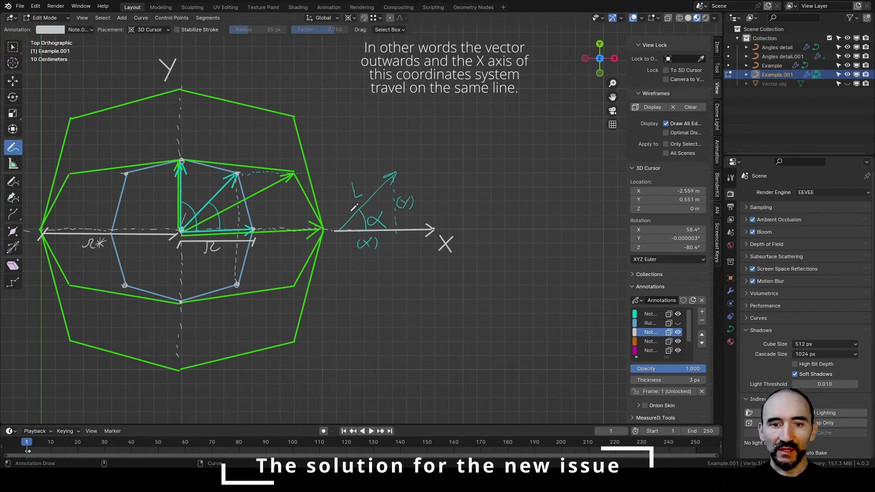
Write the component formulas X = L cosα * F and Y = L senα as annotations below the angle sketch
mouse_move(338, 272)
mouse_down()
mouse_move(349, 286)
mouse_move(338, 286)
mouse_move(361, 278)
mouse_move(383, 287)
mouse_up()
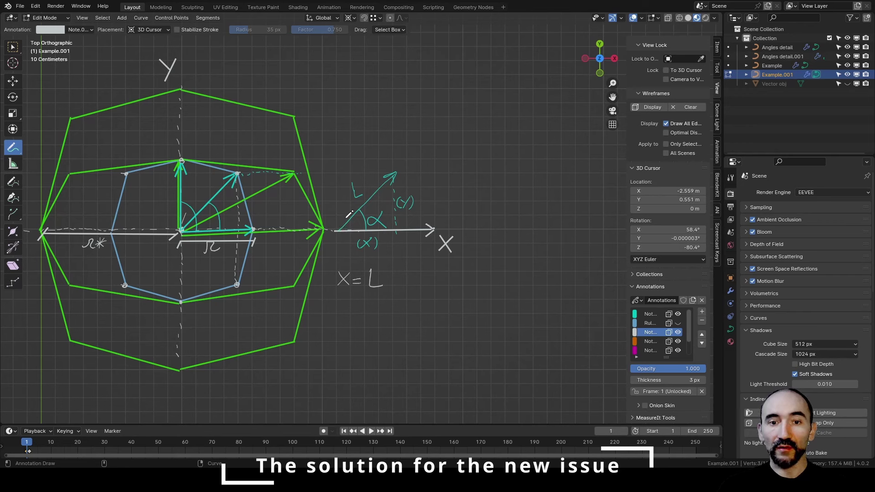
mouse_move(395, 281)
mouse_down()
mouse_move(412, 274)
mouse_move(442, 283)
mouse_up()
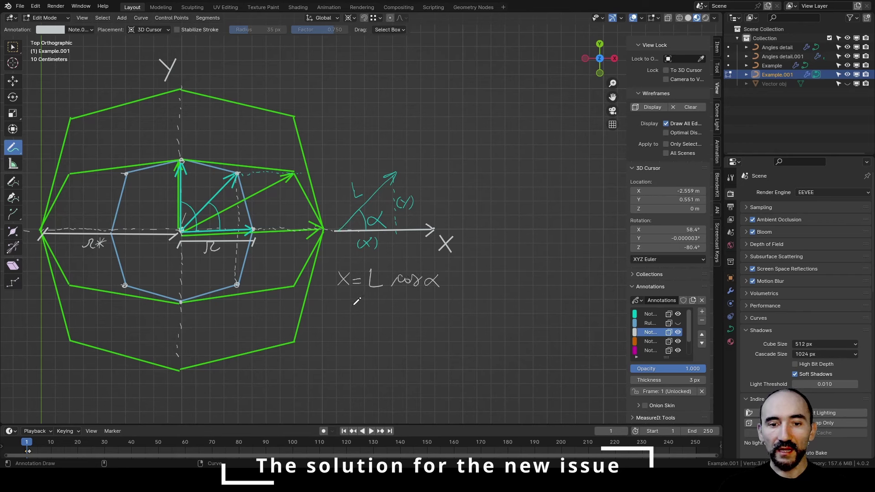
mouse_move(338, 299)
mouse_down()
mouse_move(343, 314)
mouse_move(360, 306)
mouse_up()
mouse_move(350, 312)
mouse_down()
mouse_move(414, 305)
mouse_move(445, 313)
mouse_up()
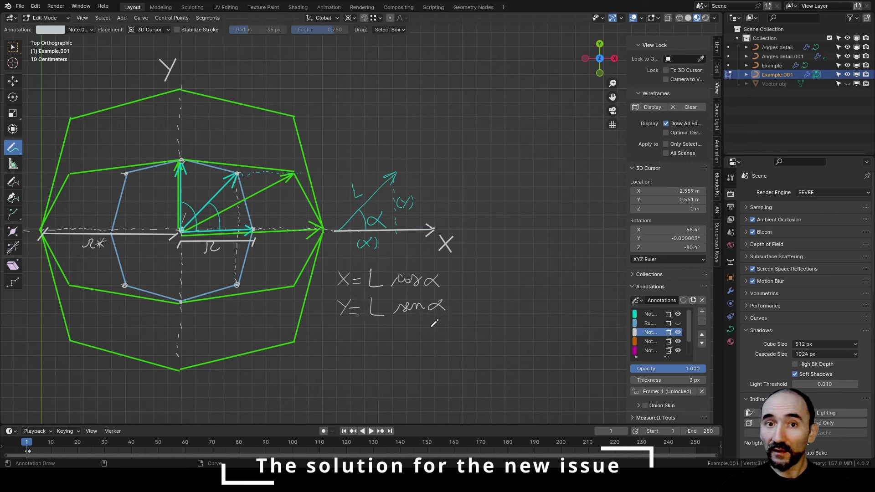
mouse_move(458, 271)
mouse_down()
mouse_move(457, 286)
mouse_move(465, 284)
mouse_move(450, 285)
mouse_move(492, 272)
mouse_up()
drag(477, 280, 486, 278)
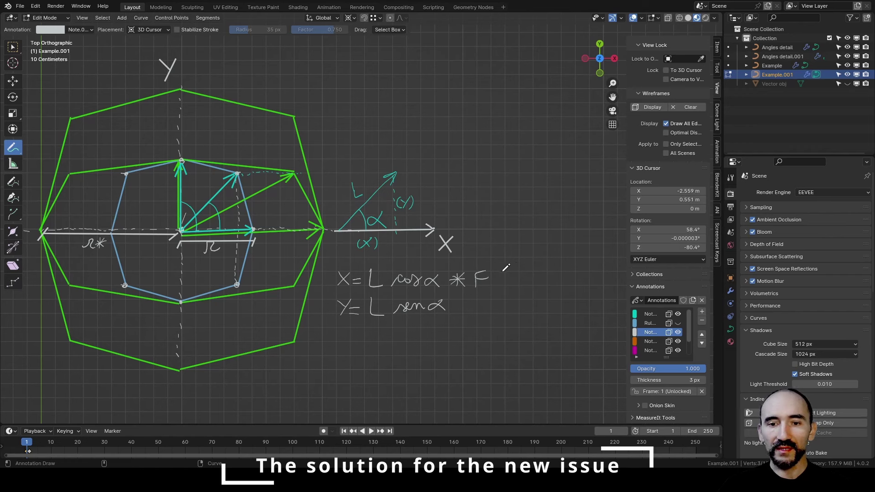
Draw two converging arrows beside the formulas and a right triangle of arrows showing the combined X and Y vector
mouse_move(504, 276)
mouse_down()
mouse_move(519, 286)
mouse_move(511, 288)
mouse_up()
drag(503, 310, 519, 295)
drag(511, 296, 517, 303)
mouse_move(532, 296)
mouse_down()
mouse_move(560, 295)
mouse_move(562, 255)
mouse_up()
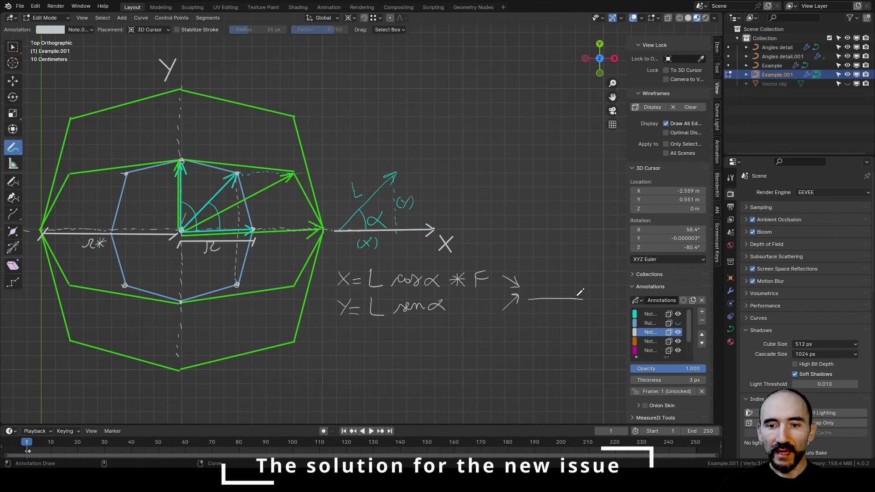
drag(576, 296, 583, 298)
mouse_move(583, 299)
mouse_down()
mouse_move(576, 302)
mouse_move(584, 281)
mouse_move(588, 287)
mouse_up()
mouse_move(584, 280)
mouse_down()
mouse_move(576, 291)
mouse_move(583, 280)
mouse_up()
drag(584, 281, 575, 290)
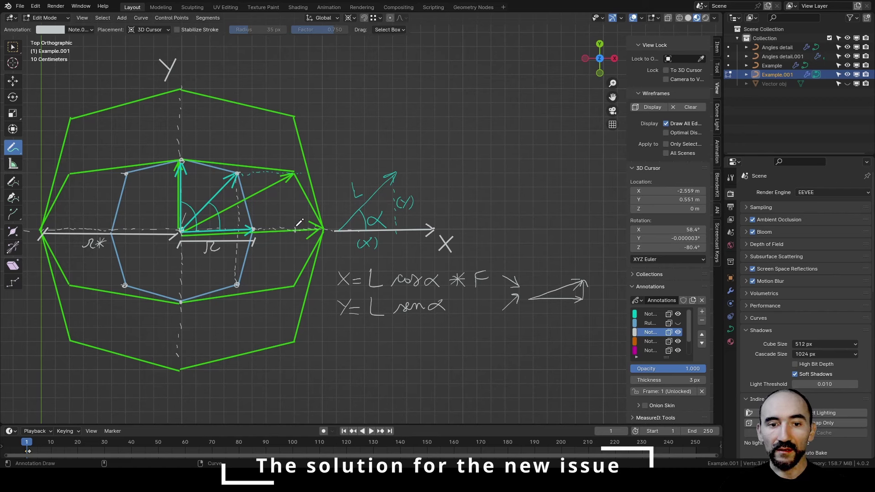
Draw a dashed vertical line from the tip of the diagonal green vector to the X axis and label the octagon's angle α
drag(296, 228, 294, 174)
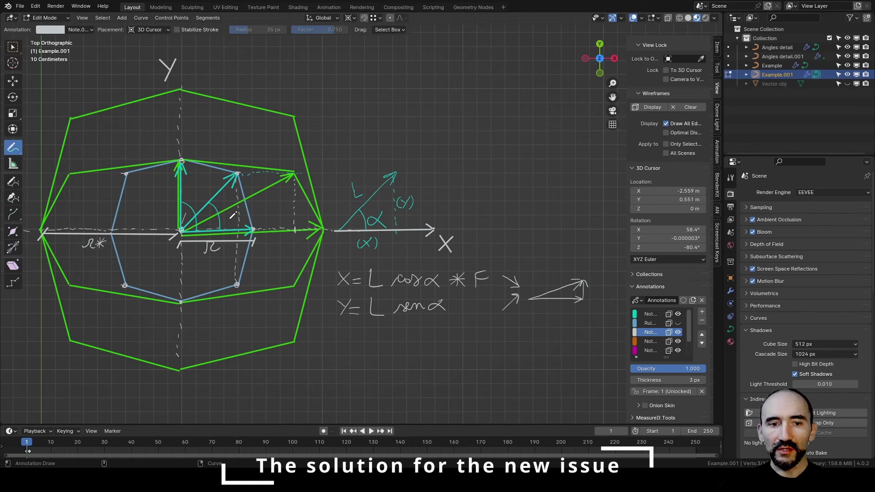
mouse_move(234, 212)
mouse_down()
mouse_move(226, 220)
mouse_move(236, 225)
mouse_up()
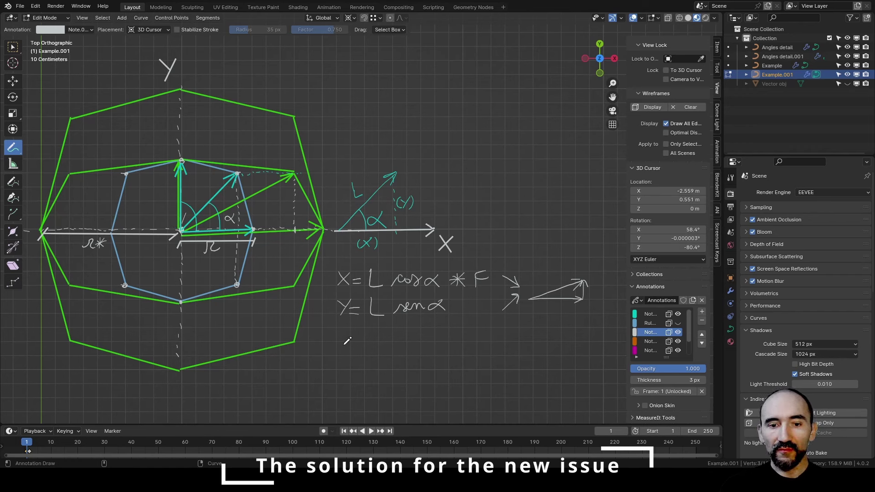
Write X = |V1||V2| below the formulas and label the diagonal cyan vector V1 and the X-axis vector V2
drag(338, 342, 348, 352)
mouse_move(348, 342)
mouse_down()
mouse_move(337, 353)
mouse_move(361, 345)
mouse_move(368, 358)
mouse_move(386, 342)
mouse_up()
drag(390, 341, 390, 360)
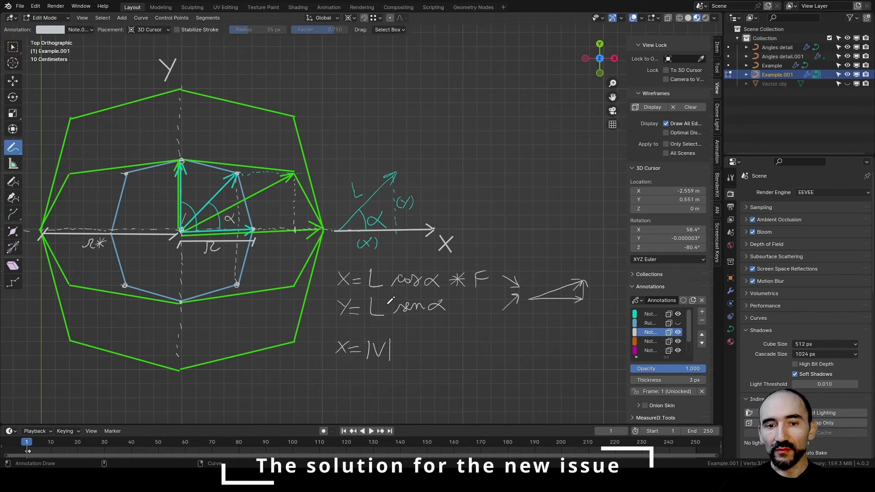
mouse_move(397, 341)
mouse_down()
mouse_move(396, 361)
mouse_move(417, 360)
mouse_move(383, 364)
mouse_up()
drag(202, 186, 211, 194)
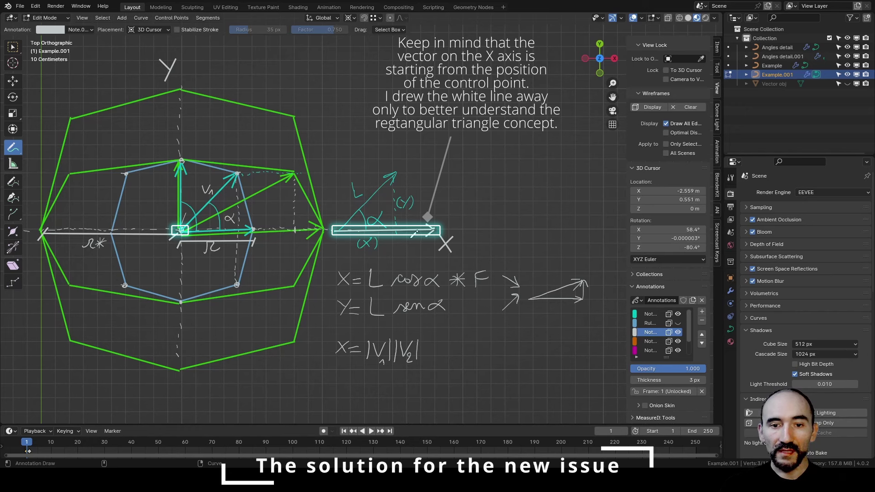
drag(409, 239, 424, 248)
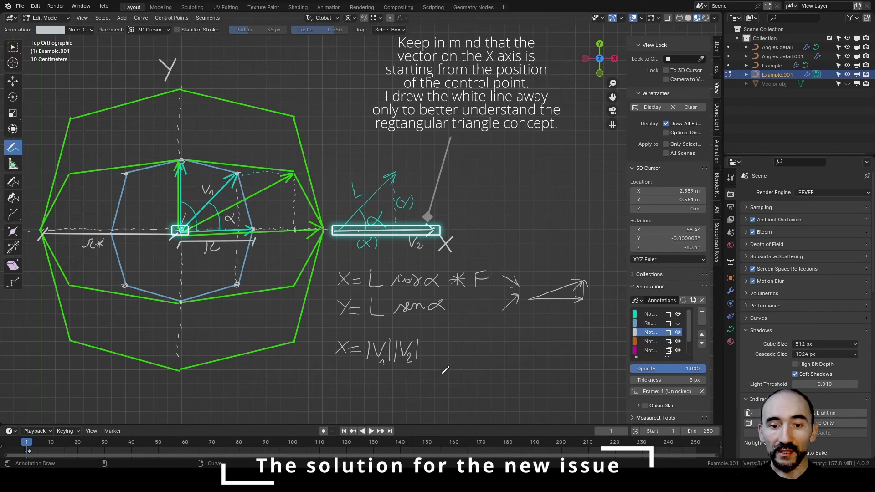
Bracket |V2| with an arrow to 1 and complete the dot-product formula with cosα = V1 cosα
mouse_move(392, 364)
mouse_down()
mouse_move(420, 364)
mouse_move(404, 403)
mouse_up()
mouse_move(436, 344)
mouse_down()
mouse_move(438, 352)
mouse_move(472, 347)
mouse_up()
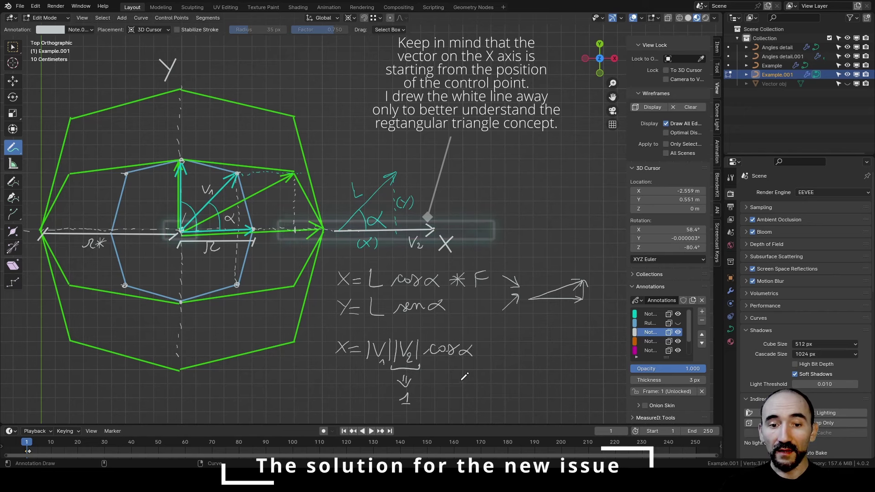
drag(479, 347, 492, 347)
mouse_move(479, 353)
mouse_down()
mouse_move(517, 342)
mouse_move(518, 360)
mouse_move(578, 346)
mouse_up()
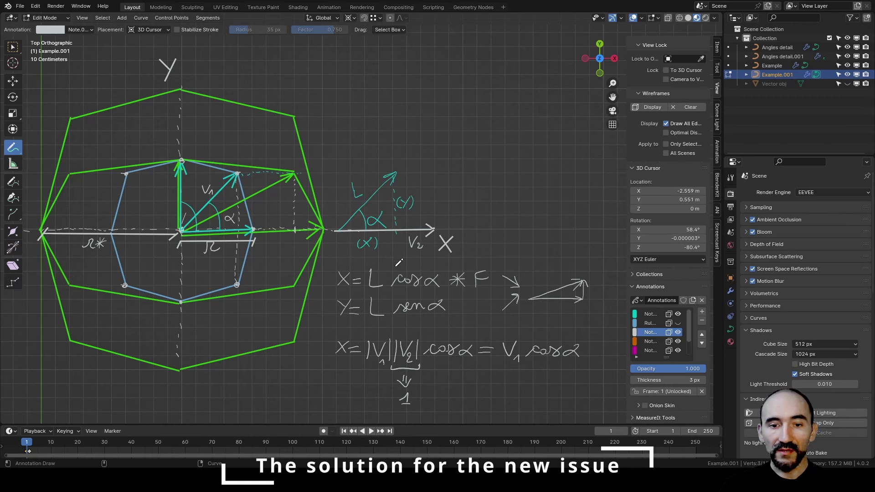
drag(369, 286, 383, 286)
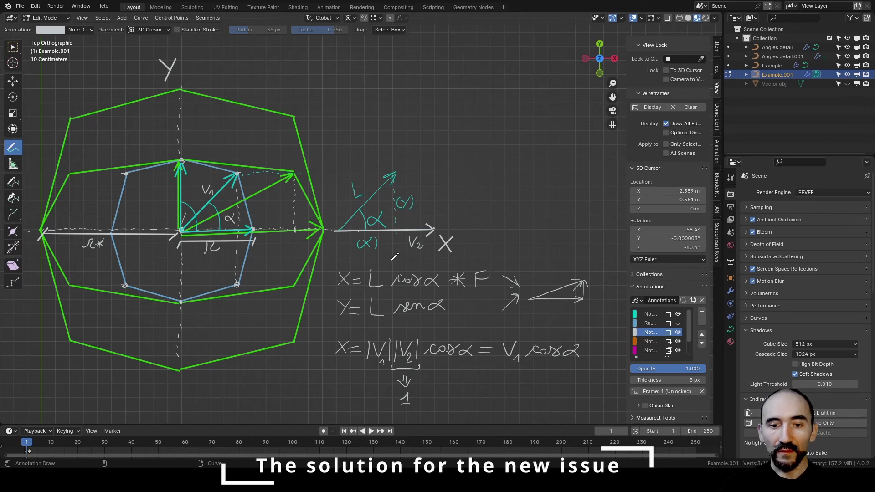
Write Y = |V1||V2| senα => LENGHT(V3) with vector arrows below the X formula, and bracket |V2| with an arrow to 1
shift+scroll(427, 252, down, 7)
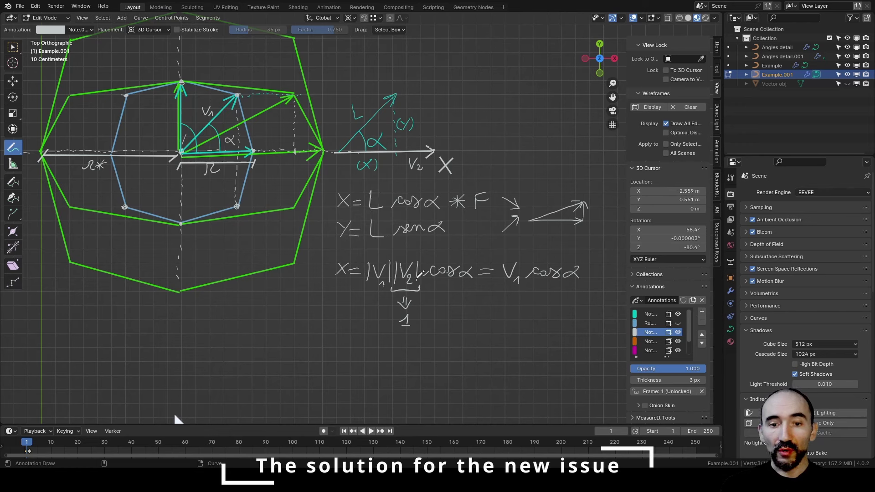
drag(419, 289, 419, 285)
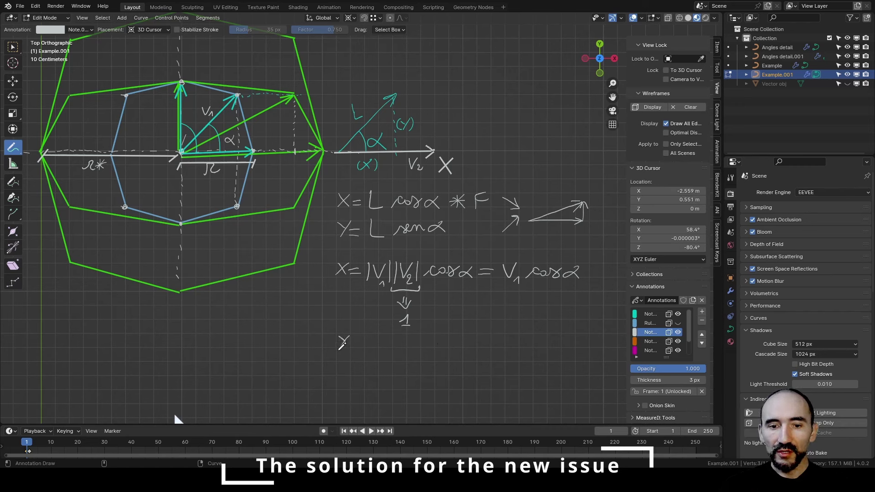
drag(352, 339, 363, 345)
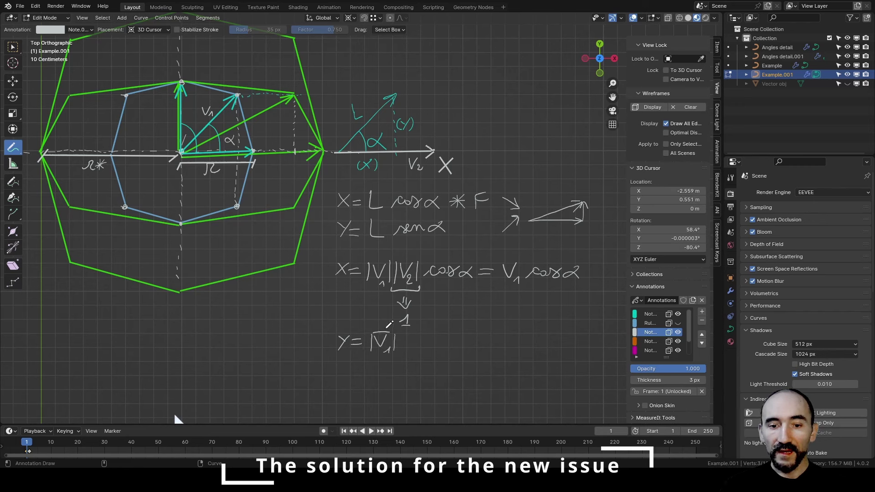
drag(386, 328, 401, 351)
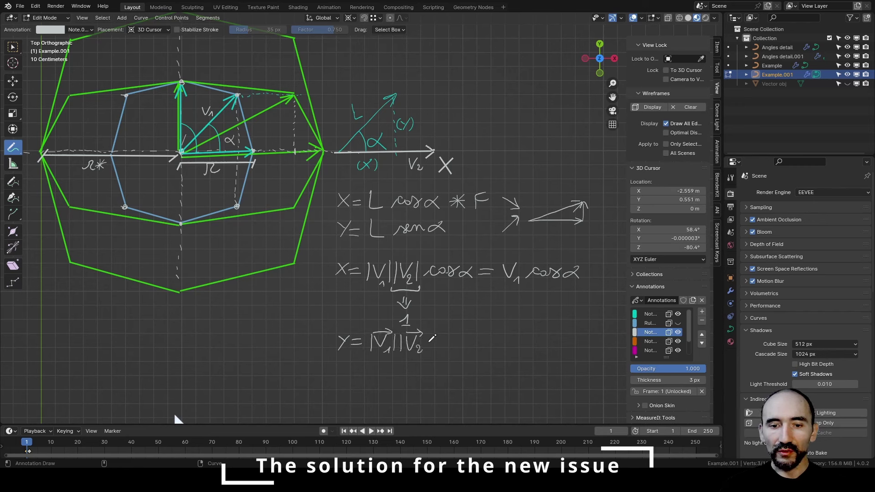
mouse_move(431, 333)
mouse_down()
mouse_move(429, 353)
mouse_move(466, 343)
mouse_up()
mouse_move(474, 339)
mouse_down()
mouse_move(481, 348)
mouse_move(494, 339)
mouse_move(497, 349)
mouse_up()
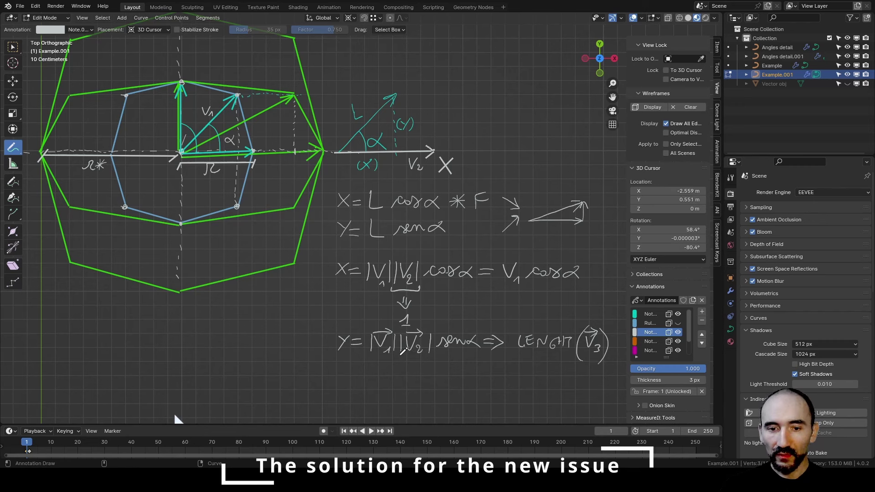
mouse_move(399, 358)
mouse_down()
mouse_move(437, 358)
mouse_move(433, 349)
mouse_move(416, 396)
mouse_up()
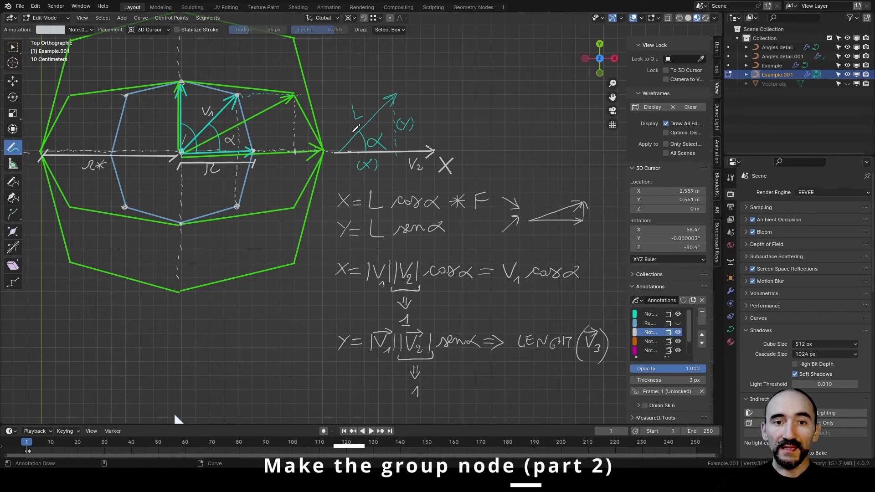
In the Geometry Nodes workspace, move Curve Circle aside and group the nodes from Curve Handle Positions through Curve to Mesh
click(474, 7)
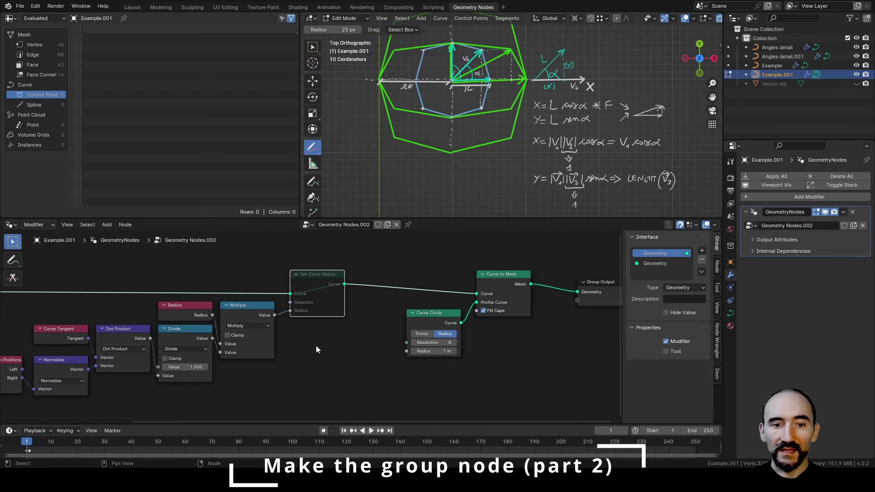
scroll(317, 346, down, 2)
middle_drag(336, 347, 409, 333)
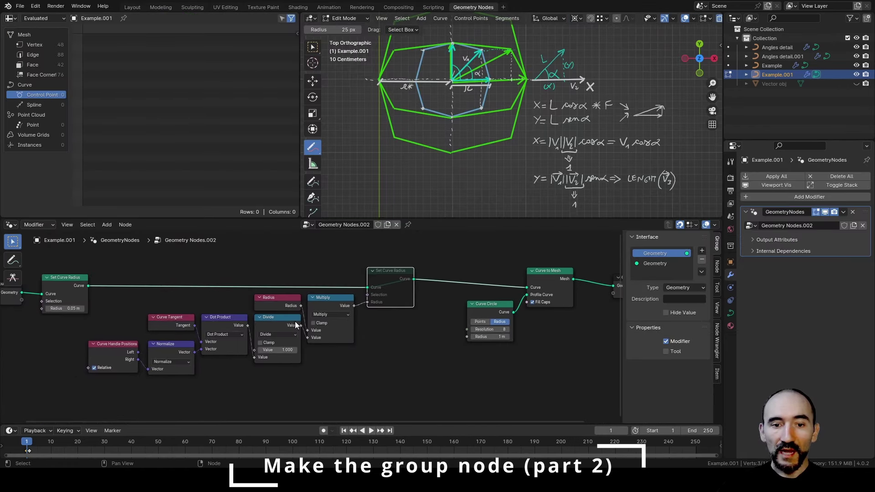
click(388, 321)
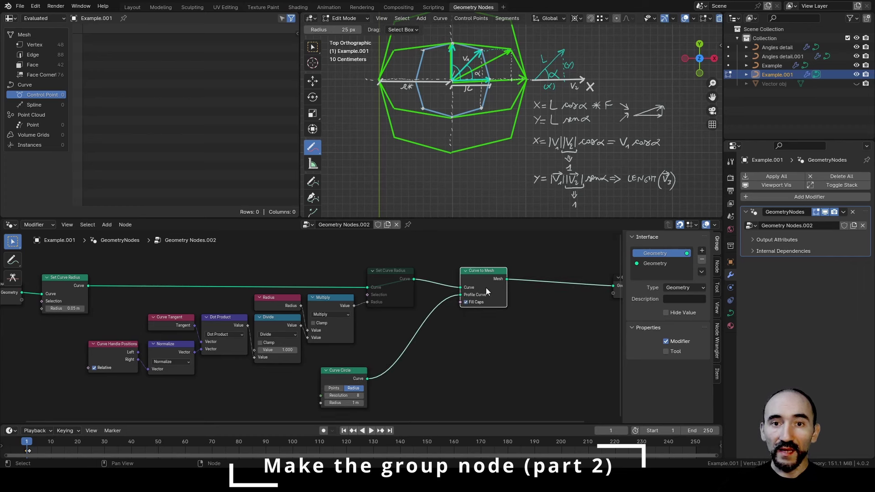
drag(533, 255, 109, 363)
key(ctrl+g)
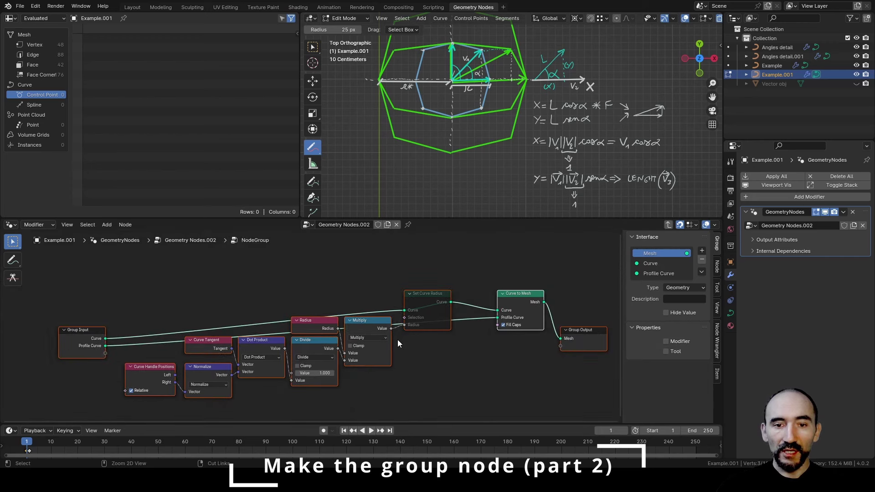
Raise the Group Input node and move Group Output farther from Curve to Mesh inside the new group
click(266, 286)
drag(74, 339, 74, 300)
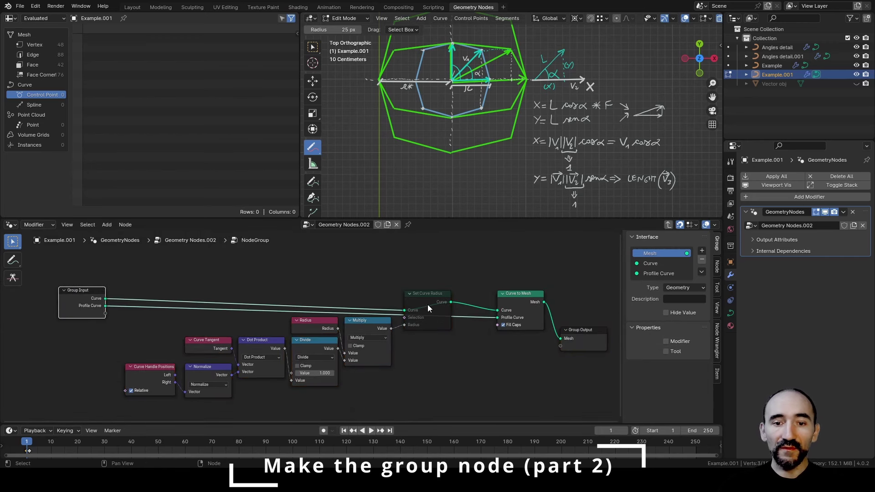
middle_drag(436, 307, 388, 295)
drag(544, 335, 593, 329)
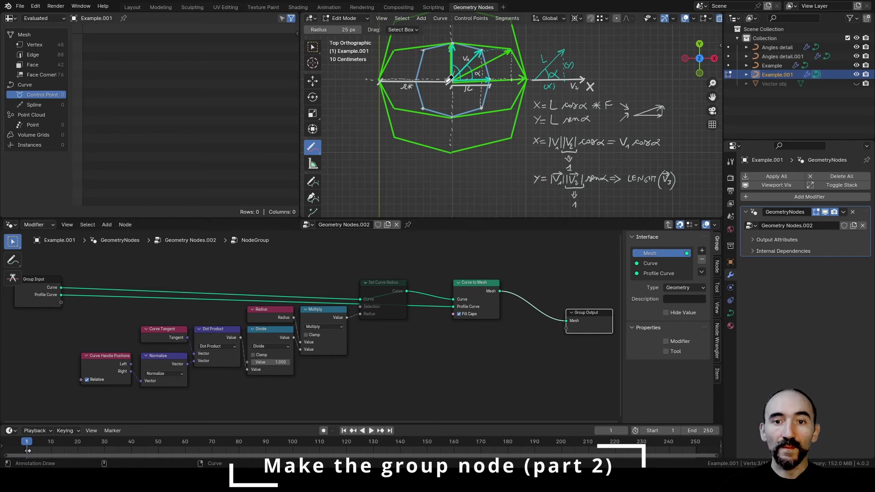
Delete the muted Set Curve Radius node while keeping the curve link to Curve to Mesh
key(w)
click(383, 286)
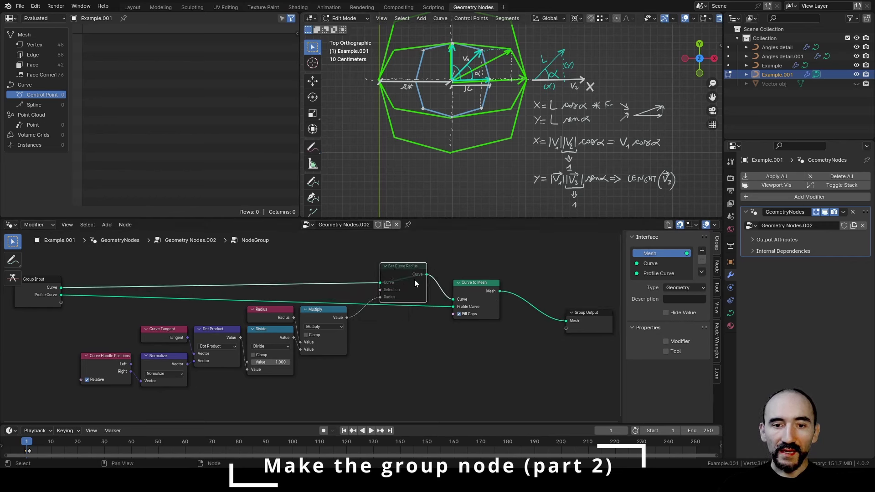
key(ctrl+x)
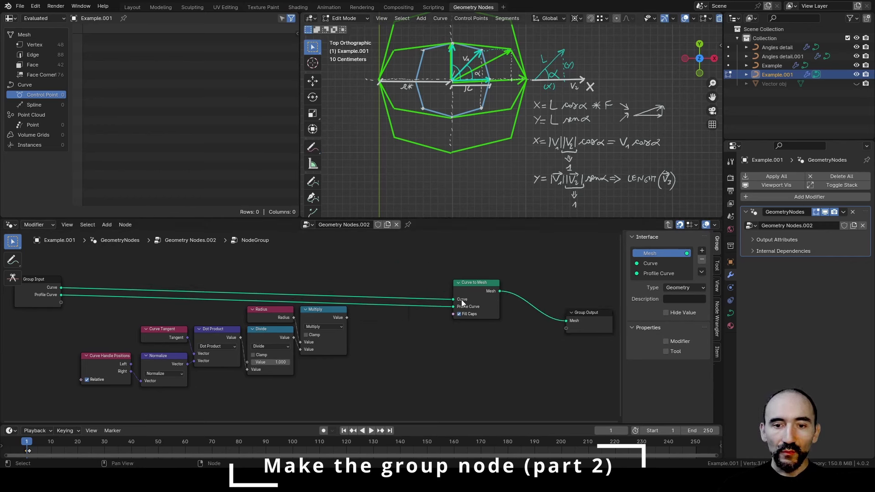
Rename the group's Curve input to "Base curve"
double_click(655, 265)
text(Base c)
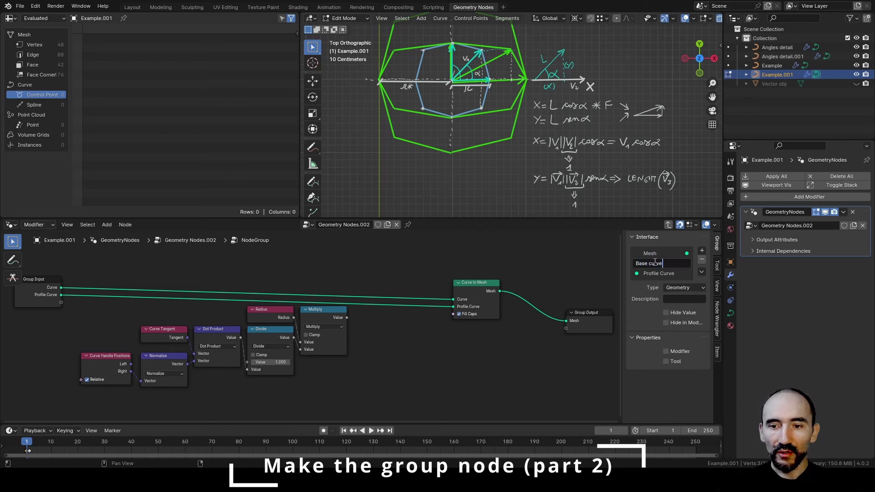
key(Return)
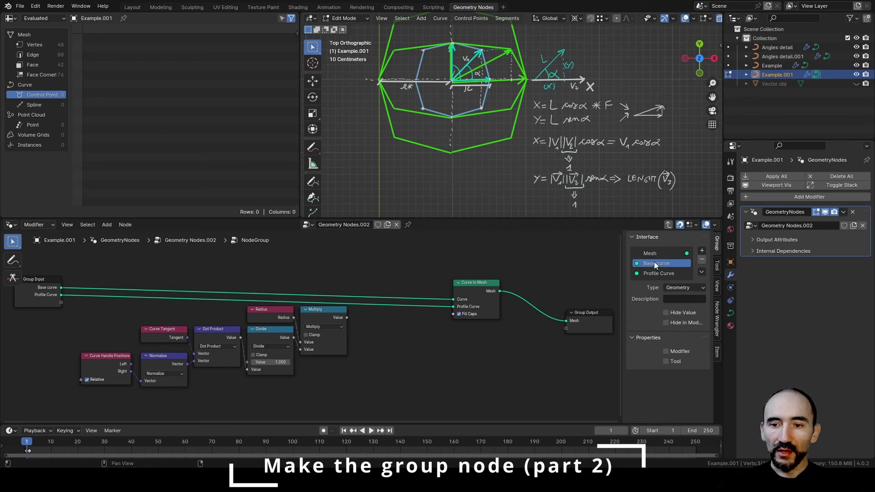
Add a second Group Input node beside Curve to Mesh and feed its Profile Curve and Fill Caps inputs from it
key(shift+a)
text(group input)
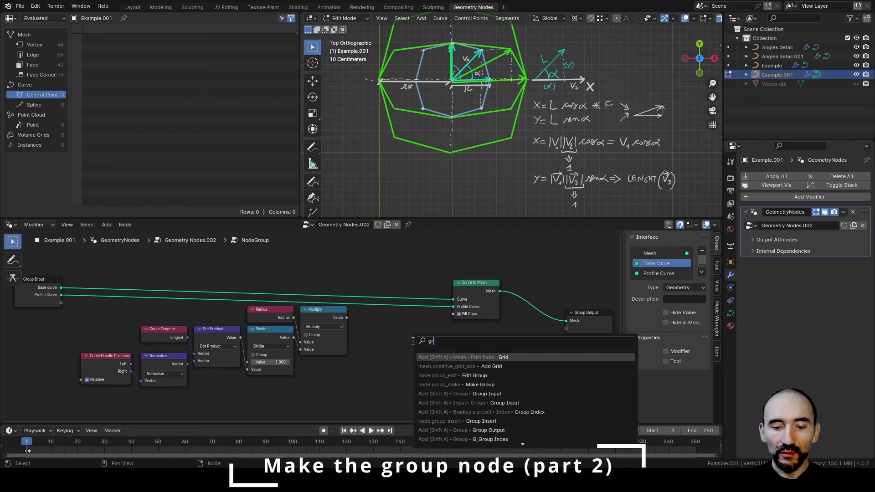
key(Return)
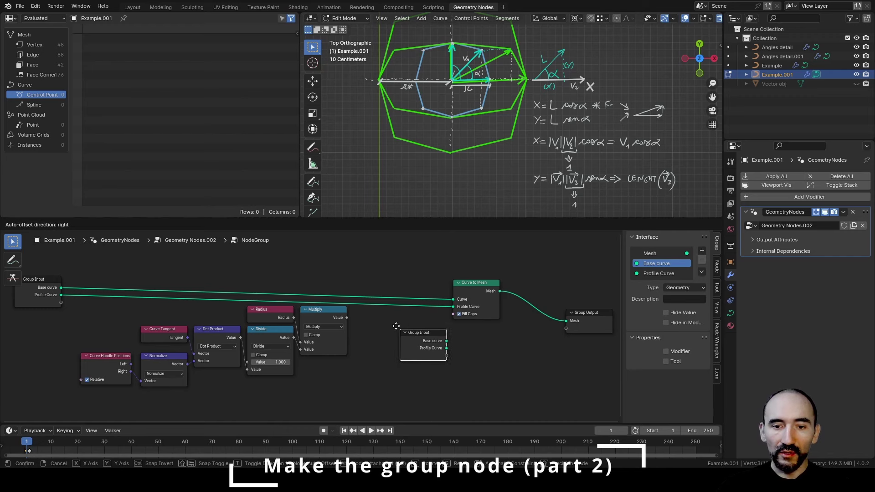
click(392, 317)
scroll(399, 300, up, 5)
mouse_move(404, 309)
mouse_down()
mouse_move(386, 351)
mouse_move(414, 301)
mouse_move(405, 299)
mouse_up()
scroll(487, 330, down, 1)
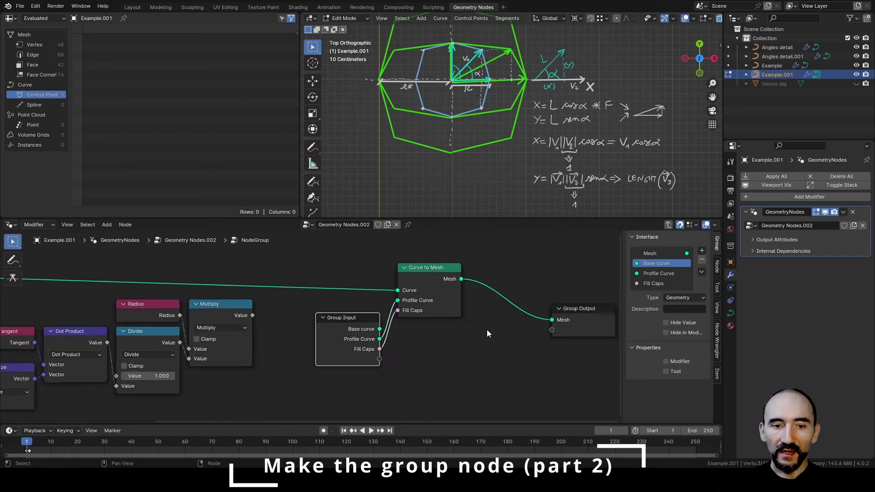
Spread out the layout by moving the first Group Input away and shifting the radius-factor nodes closer to it
scroll(324, 310, down, 2)
middle_drag(266, 322, 441, 301)
scroll(319, 319, down, 1)
drag(109, 285, 41, 286)
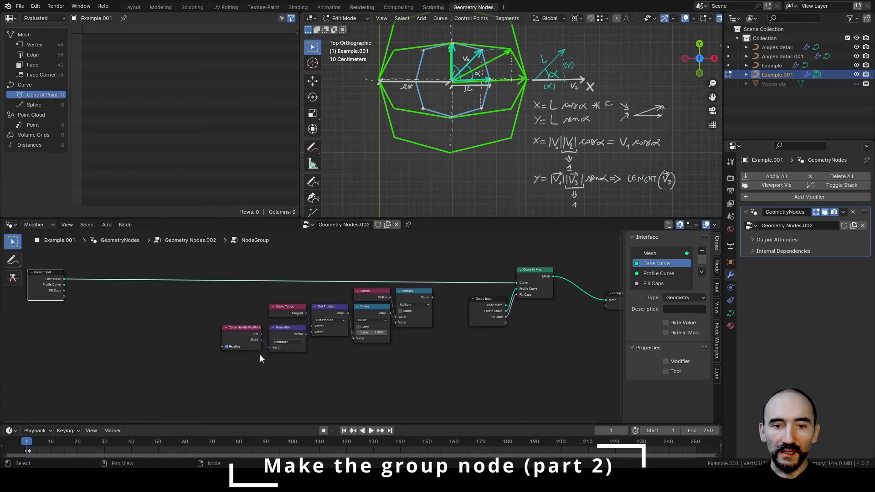
drag(214, 373, 414, 296)
key(g)
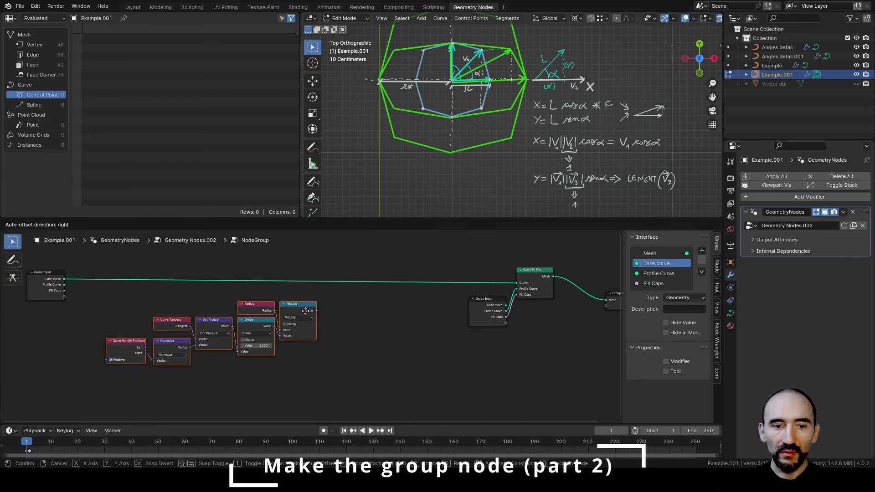
click(294, 296)
Collapse the Multiply, Normalize and Dot Product nodes to make the factor chain compact
scroll(319, 318, up, 2)
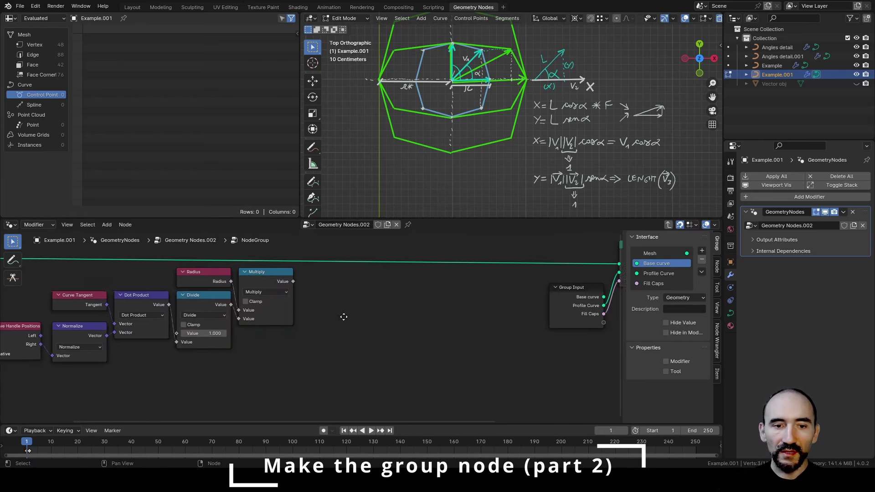
middle_drag(344, 317, 469, 336)
click(386, 296)
key(h)
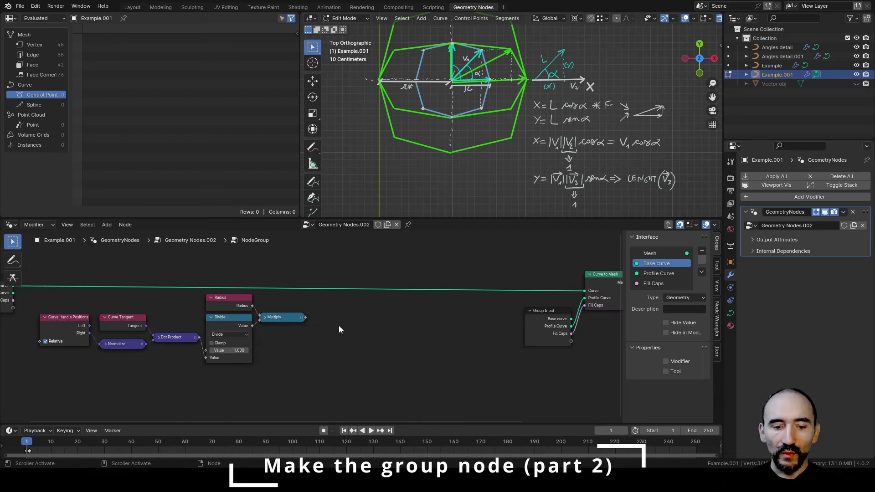
Insert a Store Named Attribute node on the base curve link after the factor chain and connect Multiply to its Value
key(F3)
text(st)
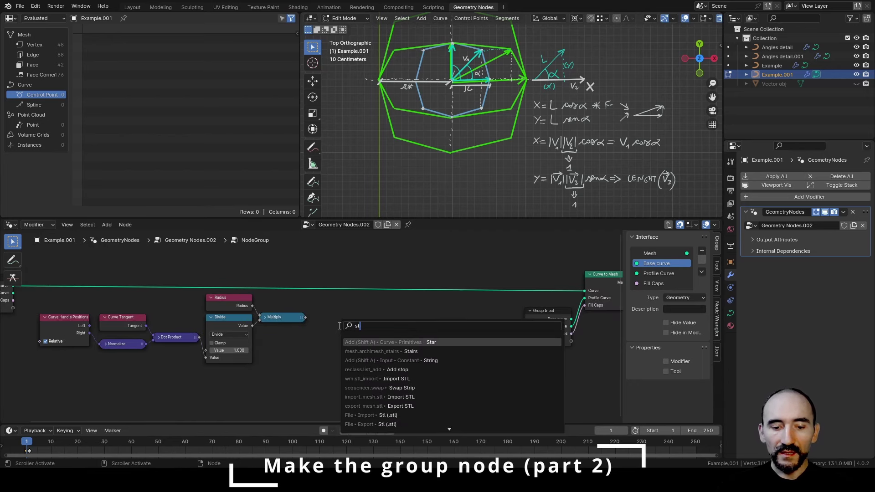
text(o na)
key(Return)
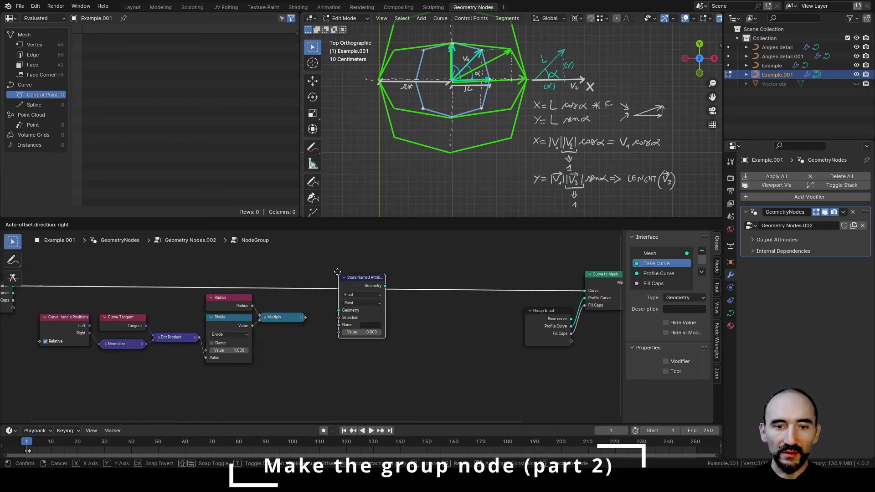
click(311, 266)
scroll(332, 276, up, 2)
drag(303, 312, 312, 306)
middle_drag(347, 337, 380, 390)
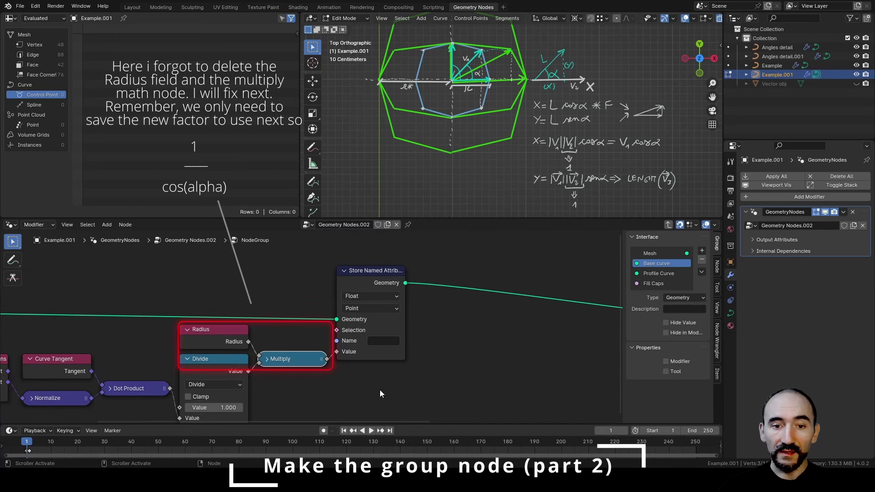
Name the stored float attribute radius_factor
click(381, 342)
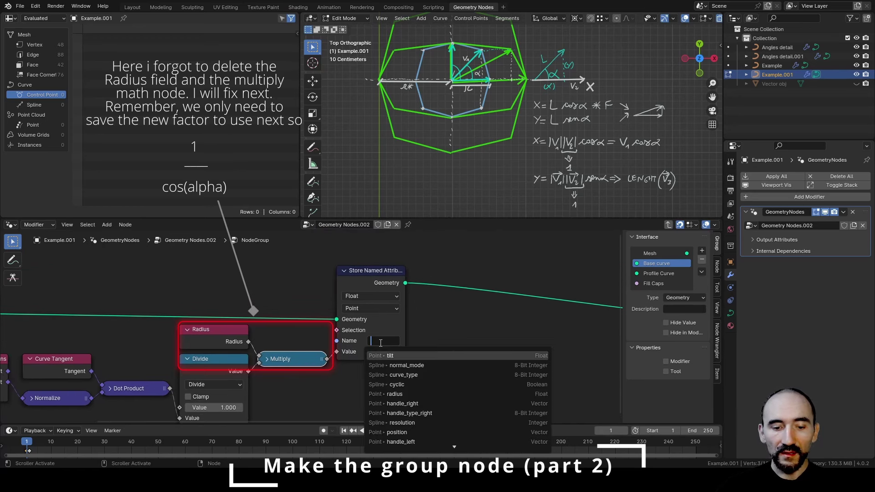
text(radius_factor)
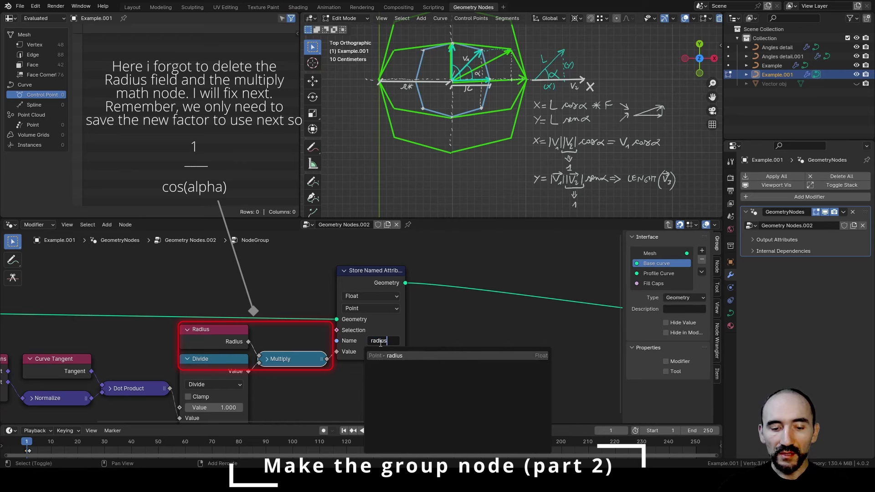
key(Return)
Enclose the factor nodes and Store Named Attribute in a frame labeled "Save factor to stretch the vertices of the mesh"
scroll(331, 367, down, 2)
drag(390, 380, 58, 294)
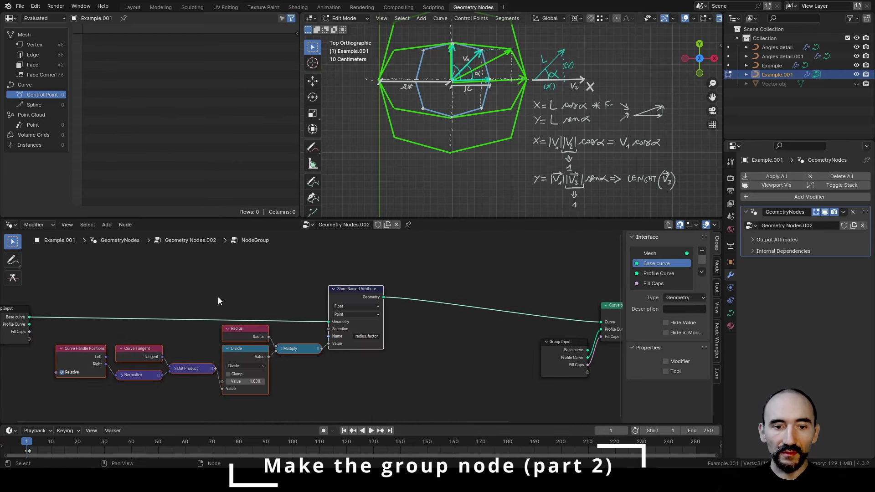
key(ctrl+j)
key(F2)
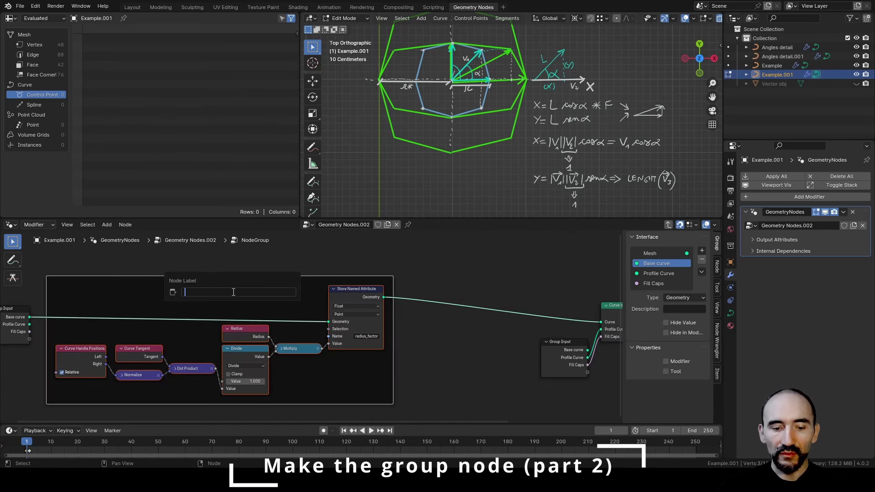
text(Save factor to)
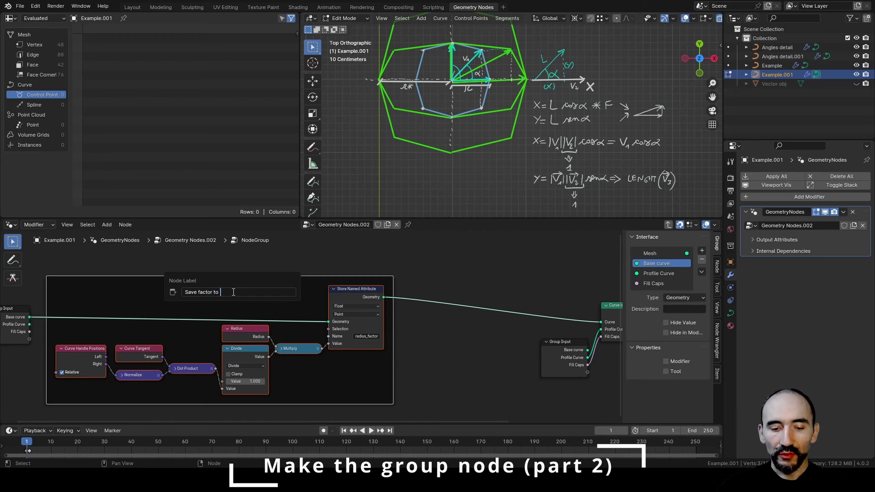
text( stretch the ver)
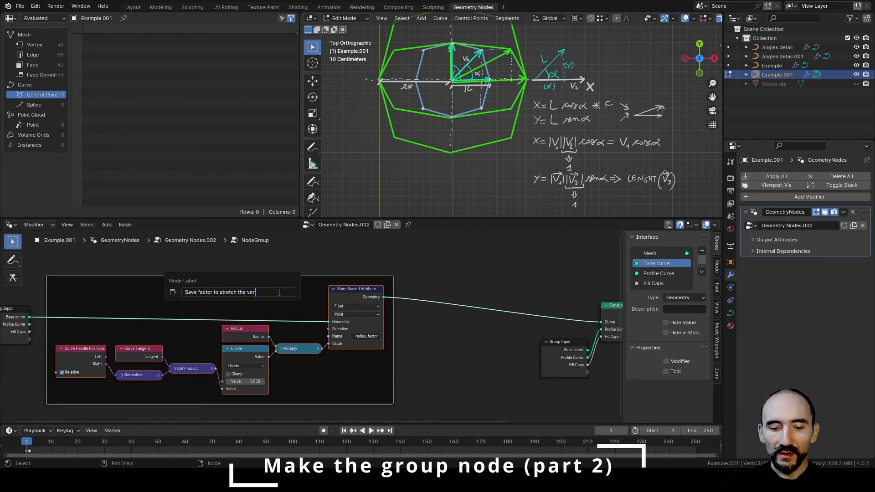
text(tices of the )
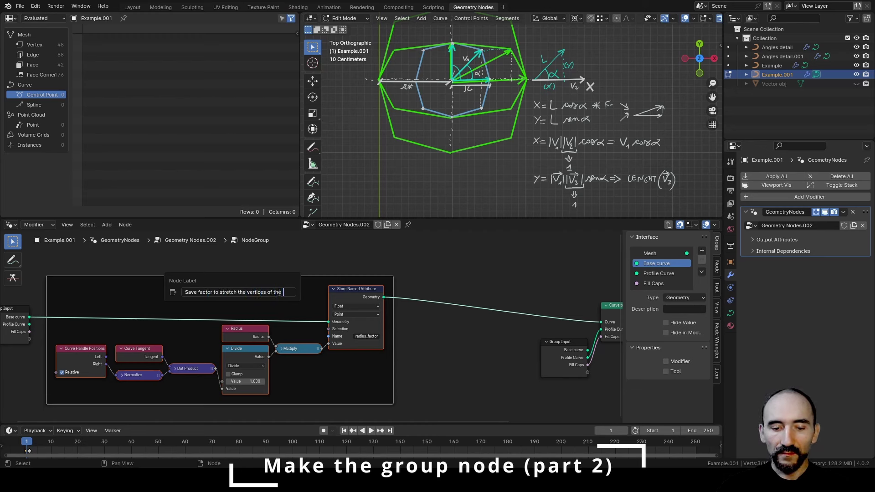
text(mesh)
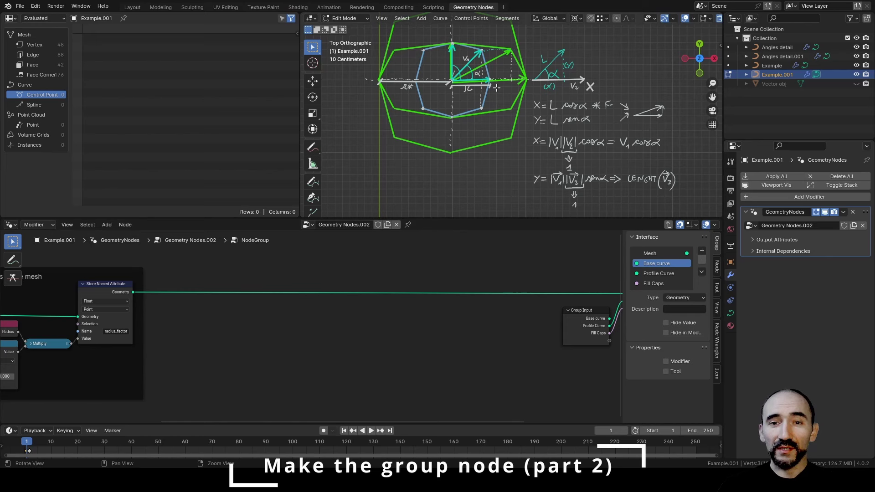
Add a Position node and place it just after the framed nodes, below the base curve link
shift+middle_drag(496, 88, 447, 96)
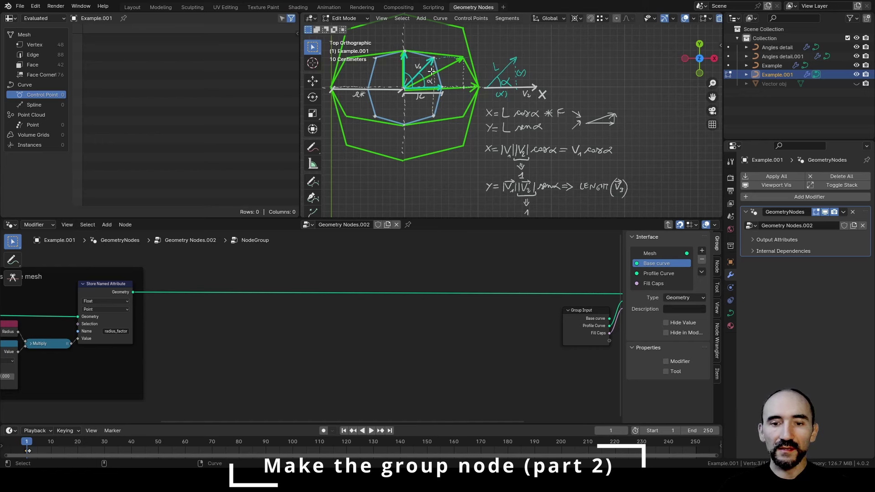
key(F3)
text(posit)
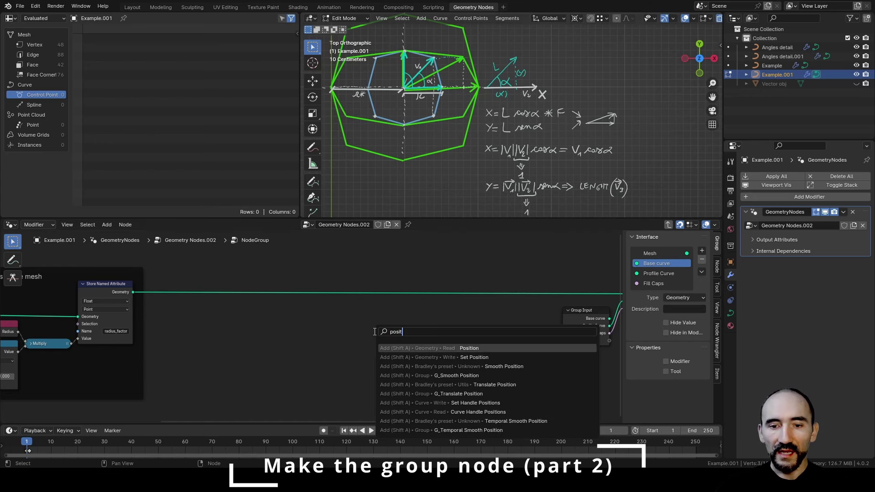
key(Return)
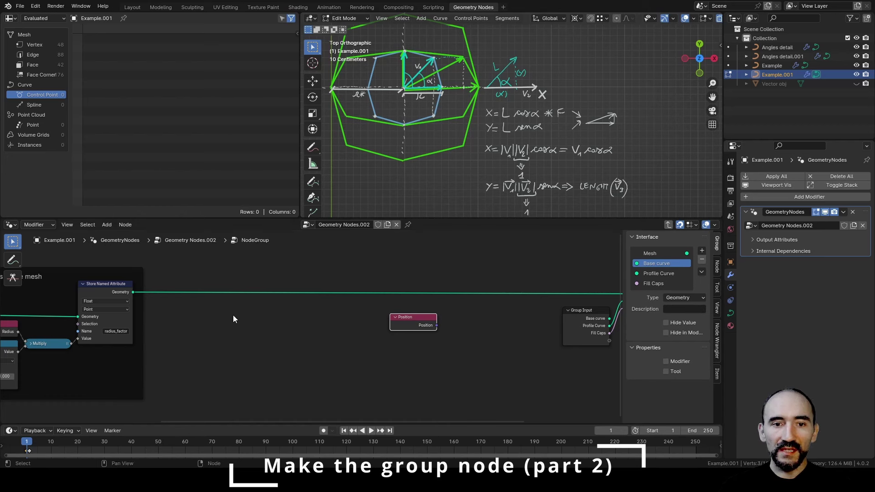
middle_drag(439, 302, 368, 302)
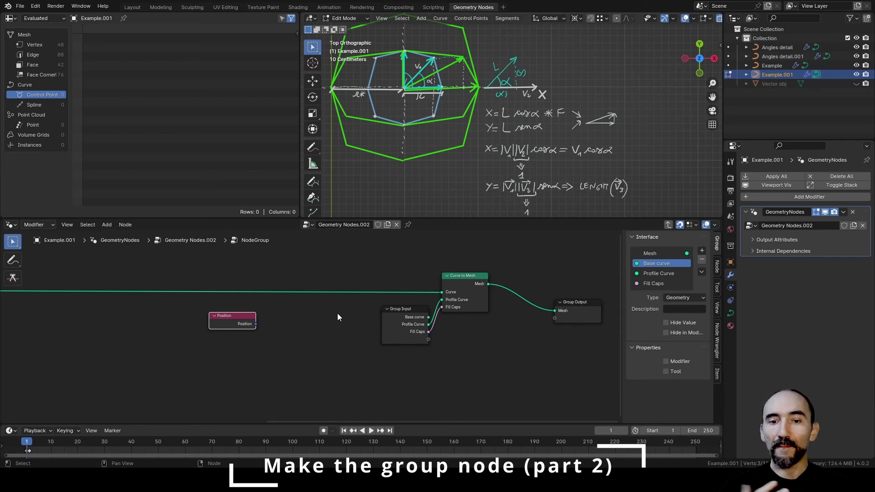
middle_drag(195, 338, 304, 341)
scroll(302, 337, up, 1)
middle_drag(397, 337, 389, 341)
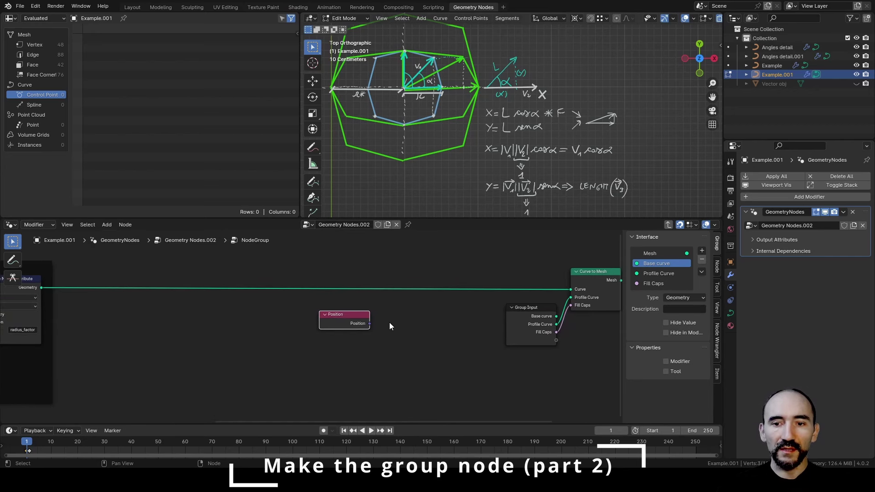
drag(340, 315, 206, 310)
Add a Vector Store Named Attribute node fed by Position and link it between the radius_factor node and Curve to Mesh
text(store)
key(Return)
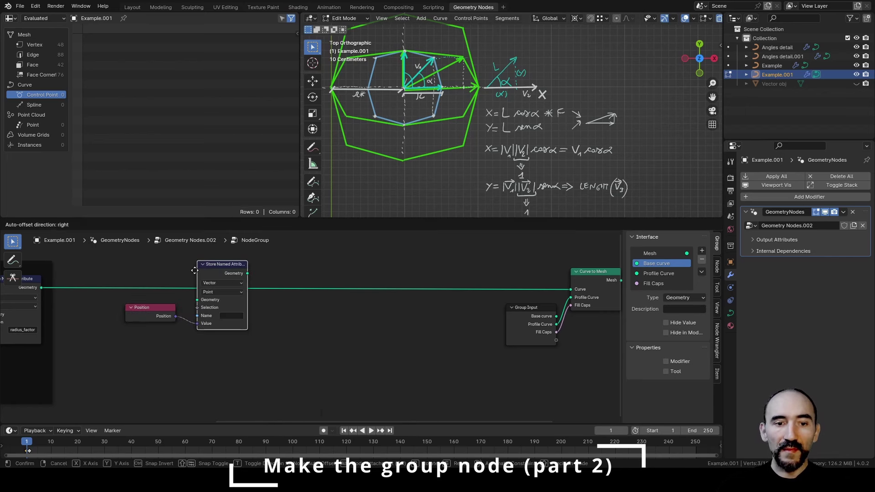
drag(42, 288, 197, 300)
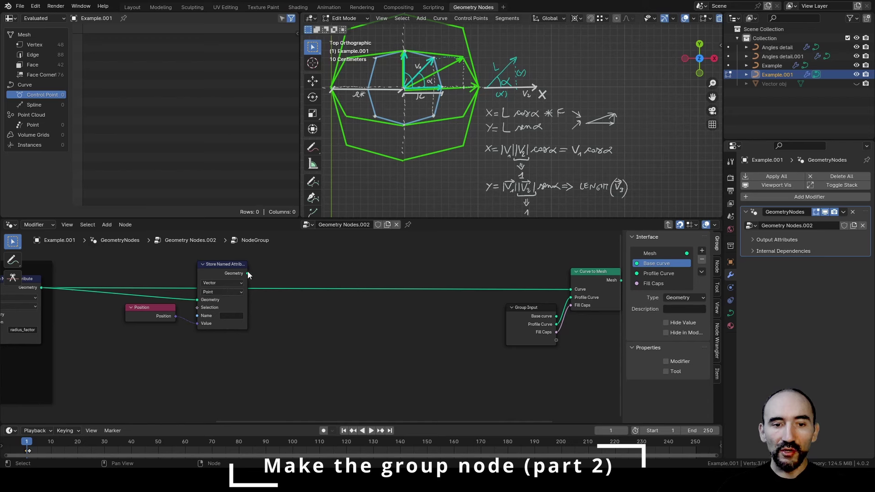
drag(247, 274, 572, 289)
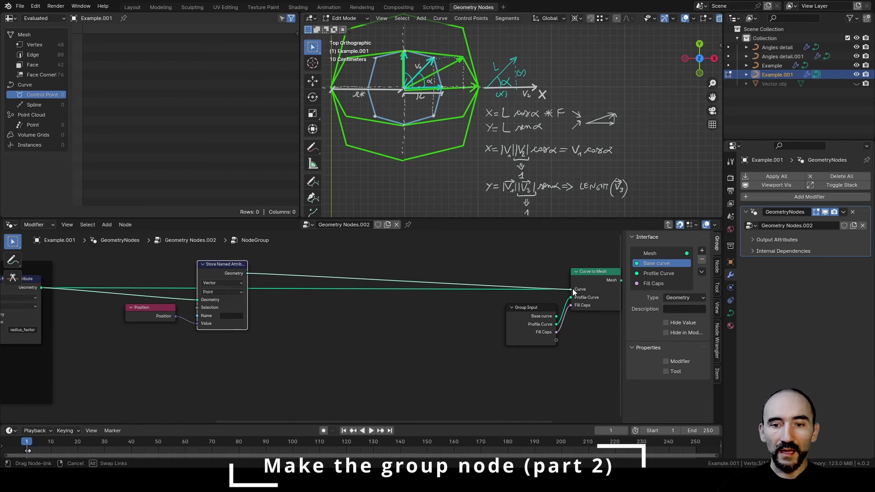
Name the stored vector position attribute pos_cp
click(227, 316)
text(pos)
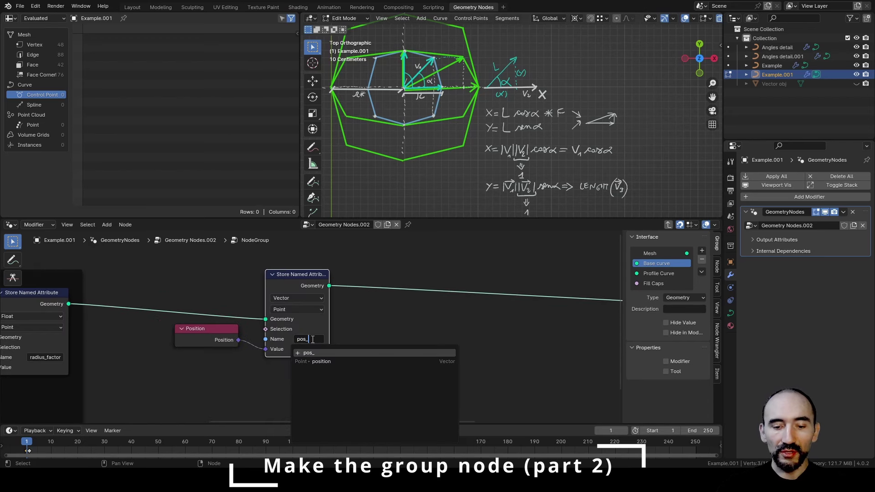
text(_cp)
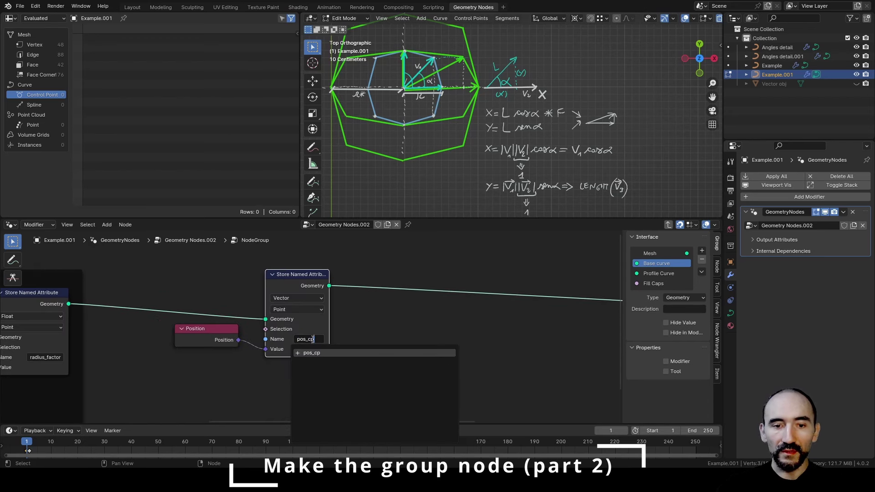
key(Return)
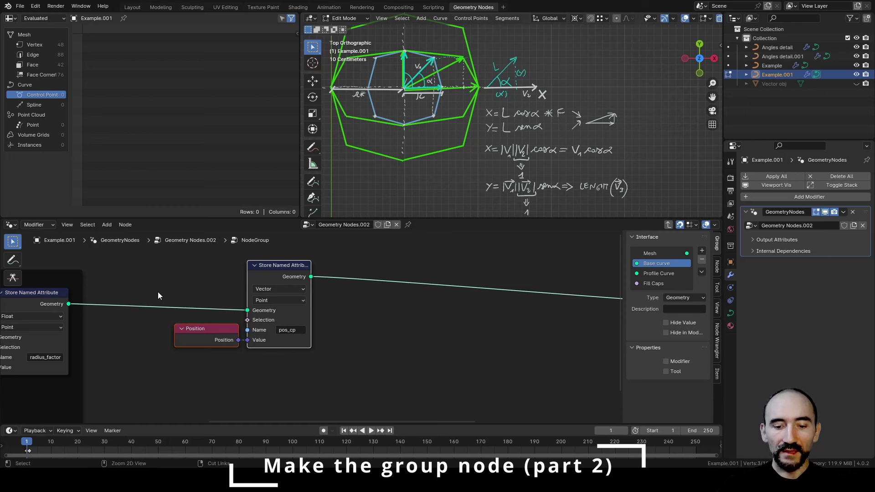
Enclose the Position and pos_cp Store Named Attribute nodes in a frame labeled "Save pos. of control points"
key(ctrl+j)
key(F2)
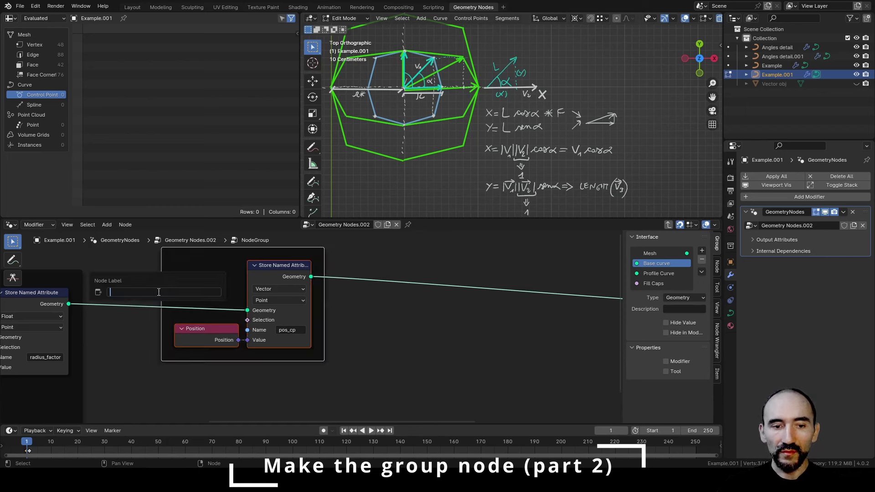
text(Save pos. of control points)
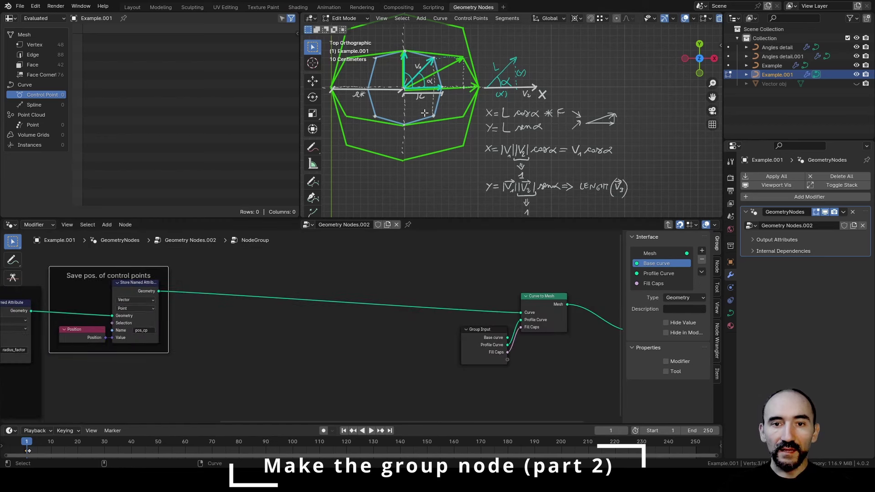
Examine the annotated profile sketch and the X and Y component formulas in the top view
shift+middle_drag(431, 59, 452, 41)
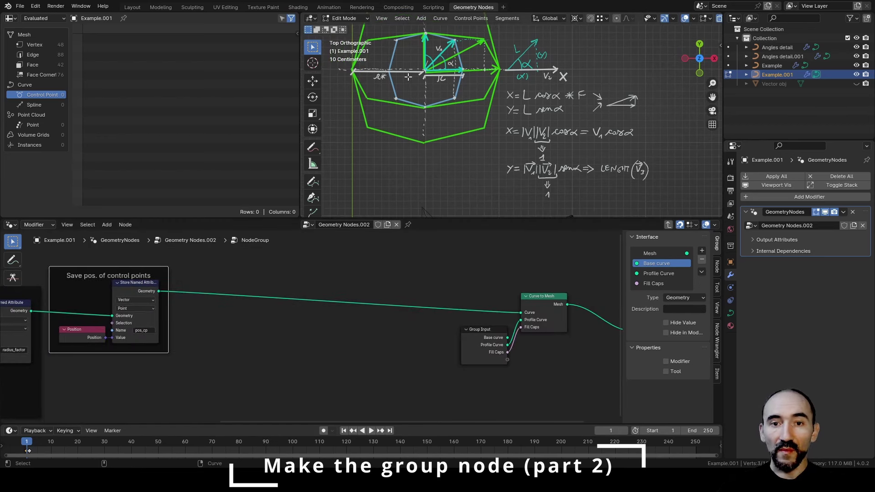
scroll(421, 111, down, 5)
shift+middle_drag(447, 169, 425, 139)
scroll(426, 139, up, 2)
scroll(425, 139, down, 1)
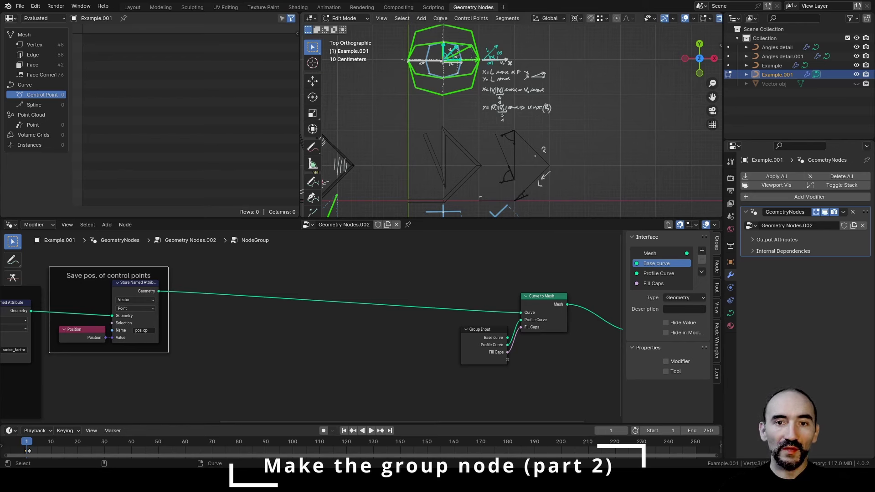
scroll(454, 53, up, 3)
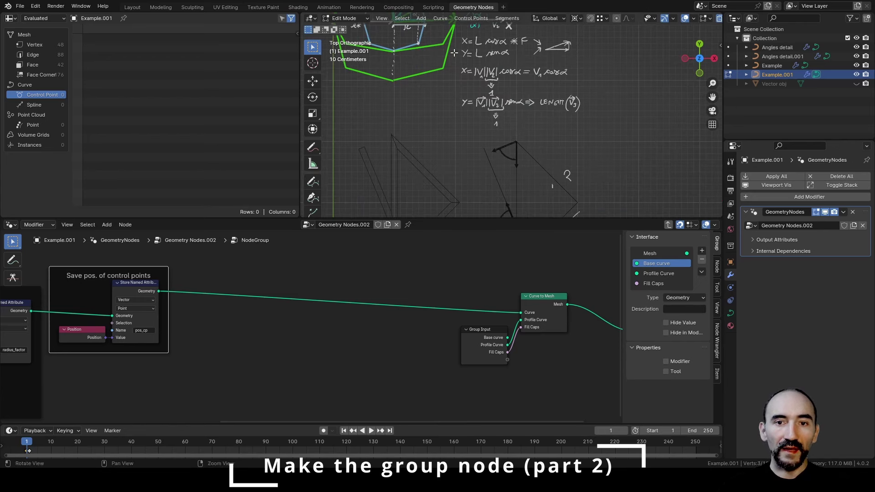
shift+middle_drag(454, 53, 541, 166)
scroll(542, 166, up, 4)
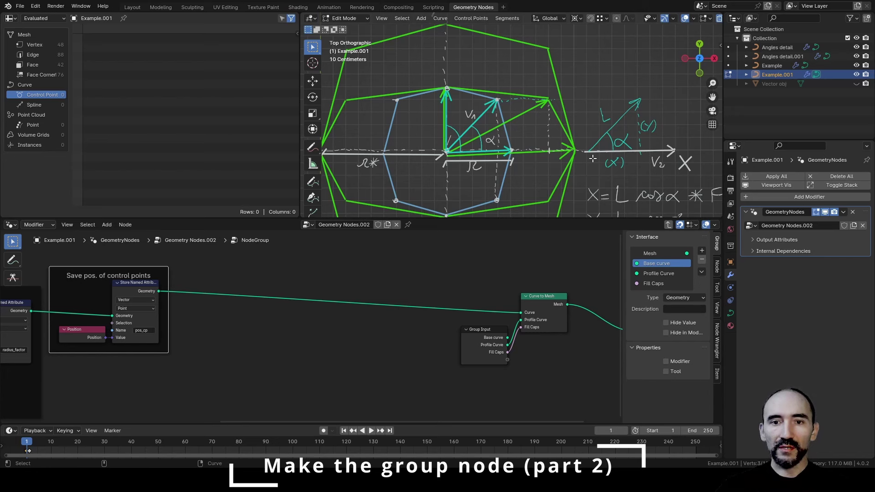
scroll(562, 123, down, 4)
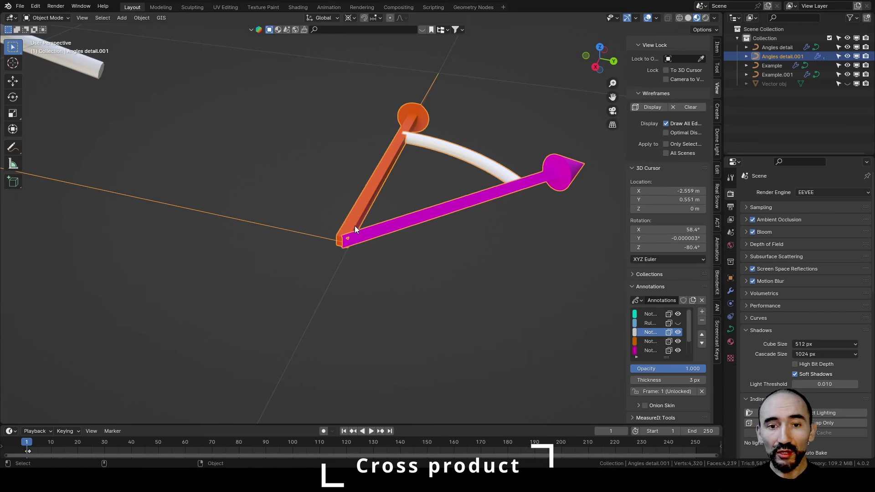
Draw a straight white annotation arrow pointing up from the common origin of the orange and magenta vectors
click(12, 147)
key(n)
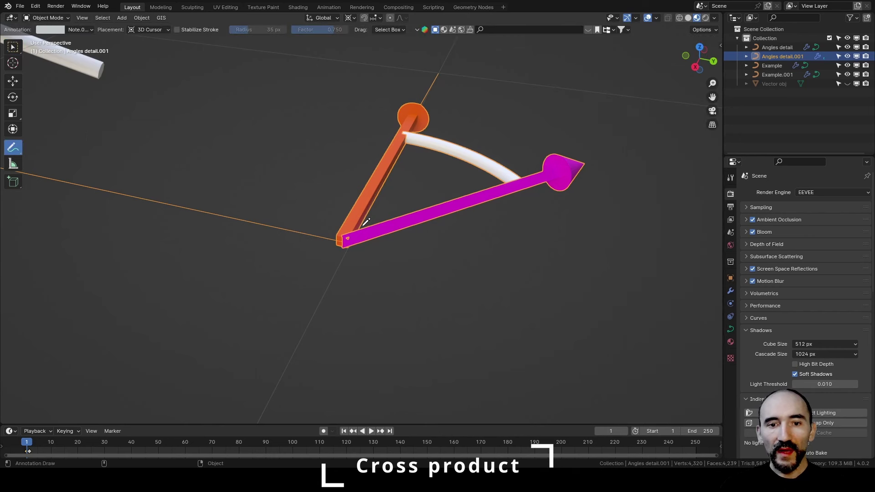
drag(15, 149, 59, 168)
drag(347, 239, 336, 100)
drag(342, 97, 335, 97)
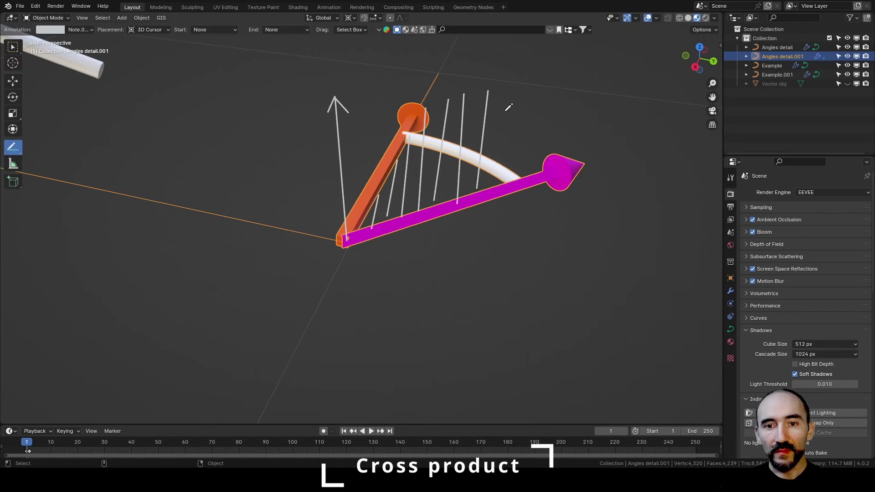
Extend the white hatch lines along the magenta vector to its tip to mark the plane of both vectors
drag(508, 107, 498, 194)
drag(528, 97, 517, 183)
drag(557, 94, 542, 176)
drag(567, 103, 561, 162)
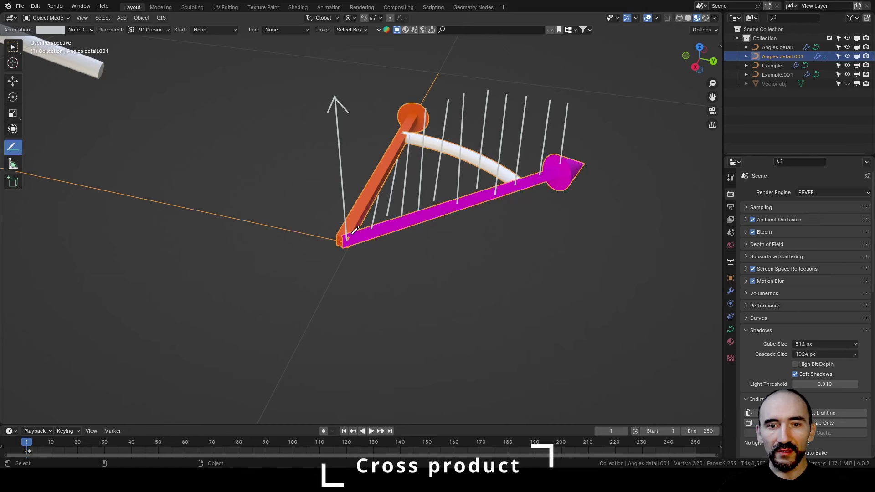
Draw a white annotation arrow pointing down from the vectors' origin, opposite to the upward arrow
drag(19, 150, 83, 155)
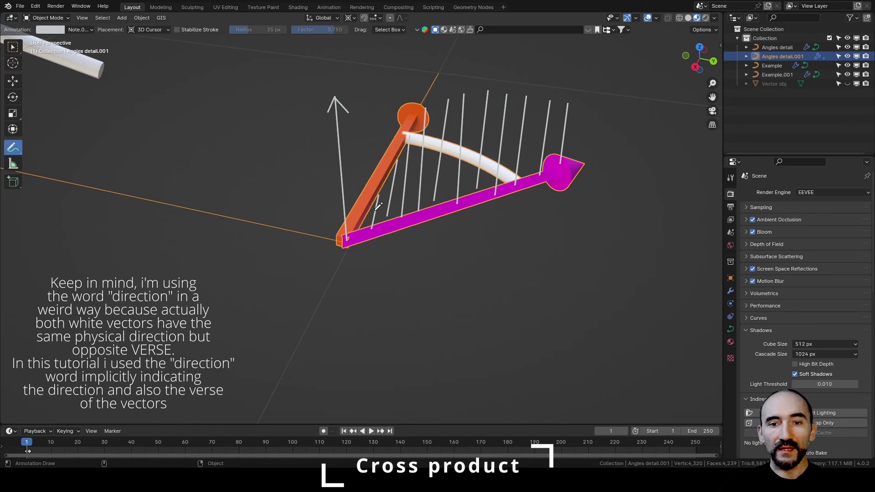
drag(348, 238, 350, 336)
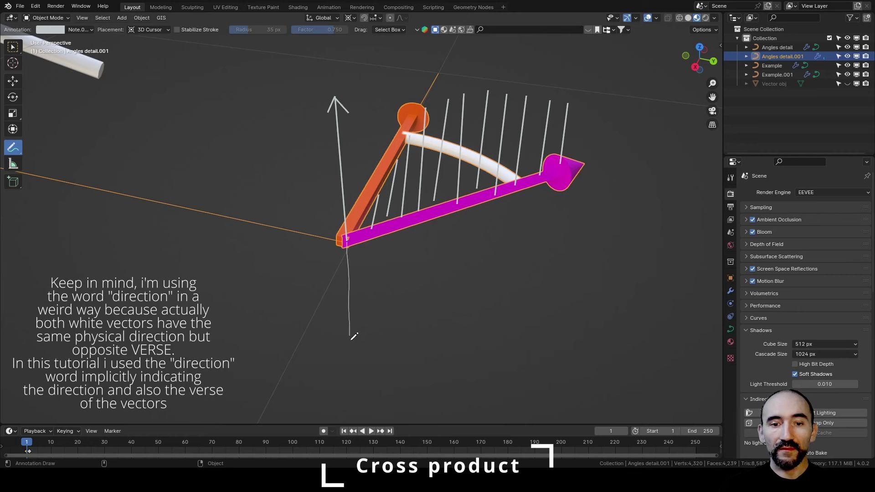
drag(350, 336, 353, 389)
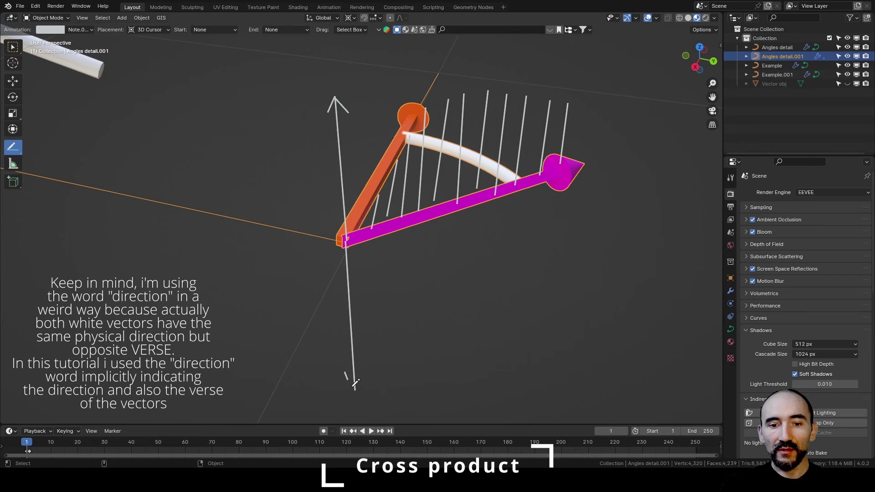
drag(367, 368, 355, 391)
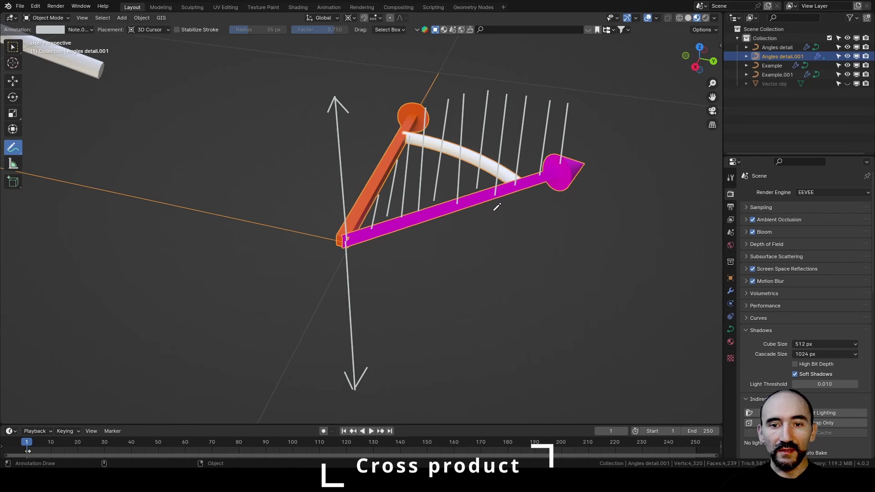
Label the magenta vector V1 and the orange vector V2 with handwritten annotations
drag(495, 208, 506, 208)
drag(509, 214, 515, 222)
mouse_move(366, 137)
mouse_down()
mouse_move(377, 127)
mouse_move(386, 150)
mouse_up()
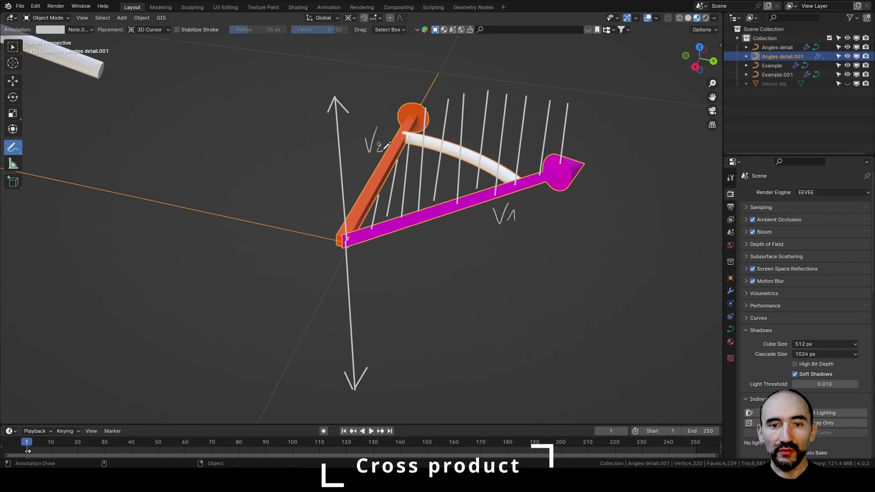
Write the formula cp = V1 V2 senα beside the vectors and bracket V1 V2 underneath
mouse_move(57, 259)
mouse_down()
mouse_move(76, 258)
mouse_move(77, 283)
mouse_move(104, 262)
mouse_move(108, 284)
mouse_move(136, 267)
mouse_move(157, 276)
mouse_up()
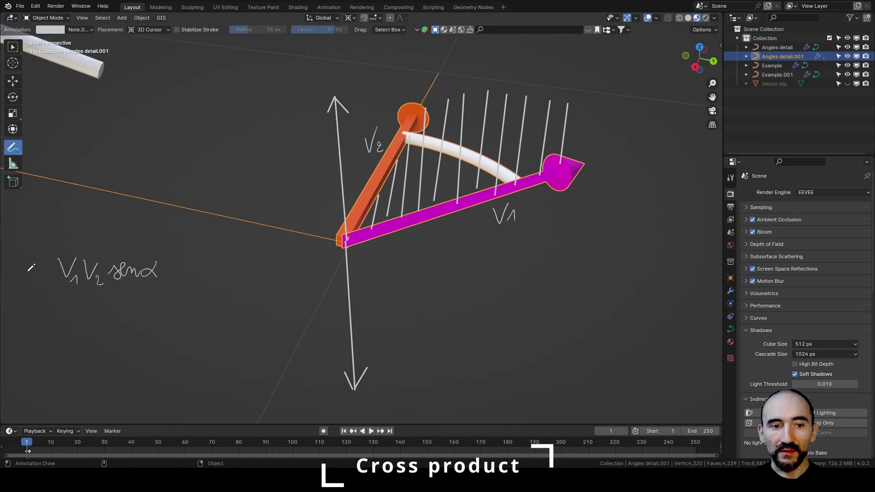
drag(18, 271, 17, 282)
drag(21, 273, 23, 291)
drag(37, 275, 49, 273)
drag(38, 280, 50, 279)
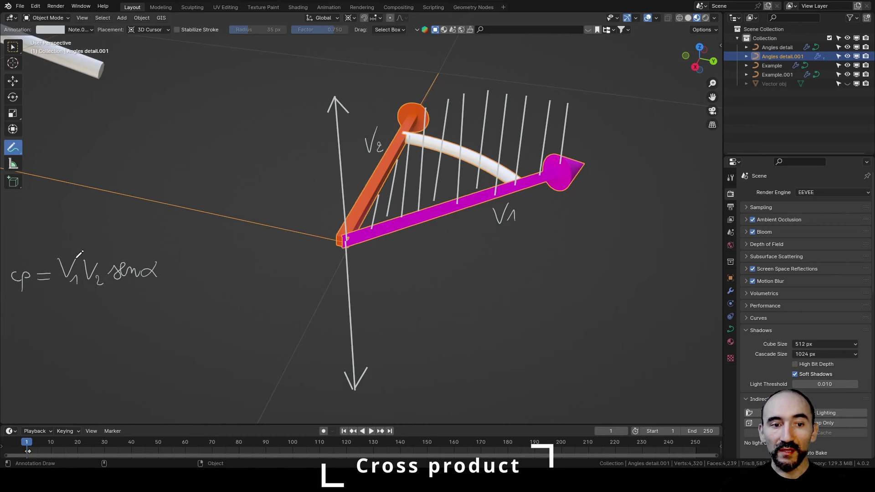
mouse_move(55, 288)
mouse_down()
mouse_move(56, 296)
mouse_move(107, 290)
mouse_up()
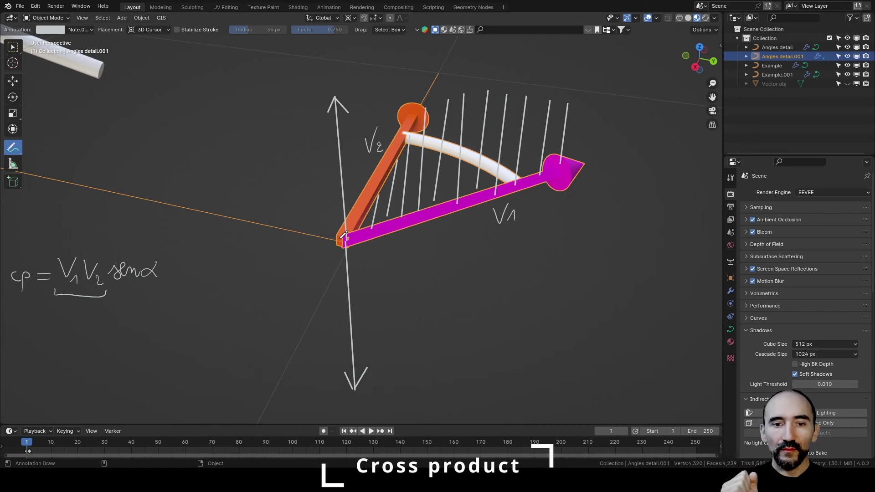
Draw another white arrow from the vectors' origin with an arc to the magenta vector labeled 90
drag(345, 235, 300, 128)
mouse_move(320, 179)
mouse_down()
mouse_move(360, 181)
mouse_move(388, 222)
mouse_up()
drag(329, 152, 325, 170)
drag(332, 157, 332, 157)
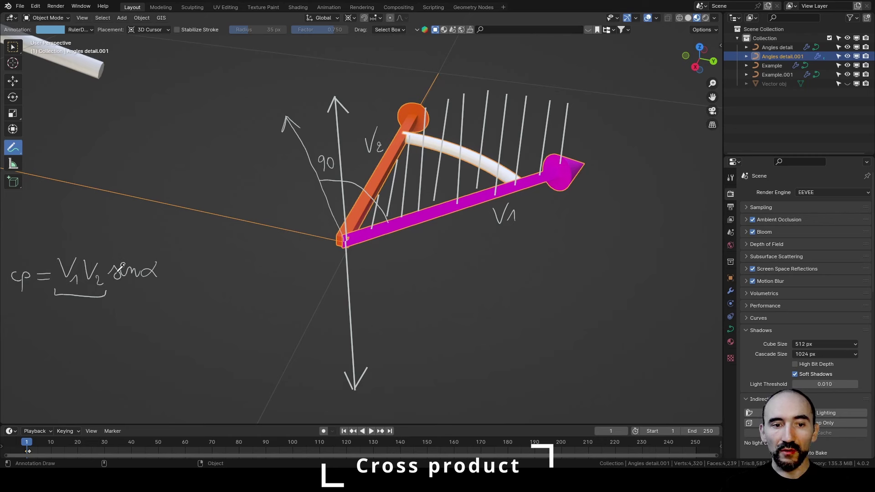
Add a blue equals sign and an upward arrow after the V1 V2 senα formula
drag(170, 270, 177, 269)
drag(170, 274, 178, 274)
key(n)
mouse_move(193, 274)
mouse_down()
mouse_move(193, 232)
mouse_move(199, 243)
mouse_up()
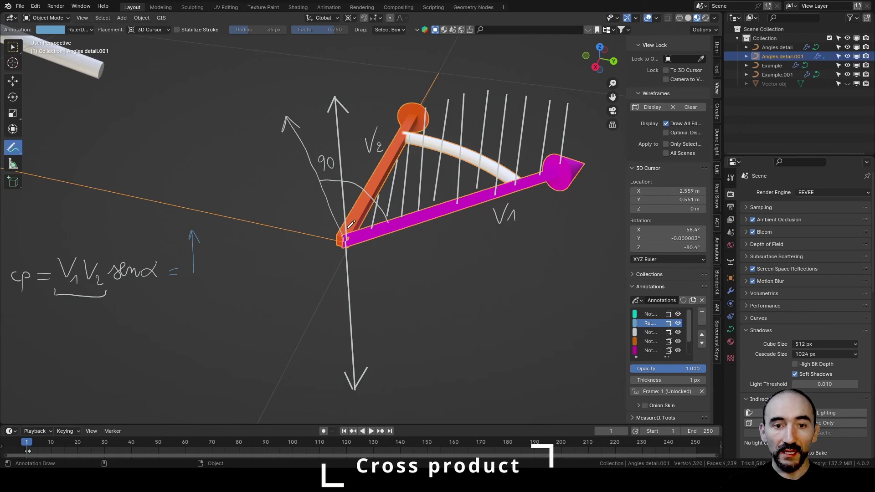
Write V2 V1 senα in white below the first formula and equate it to a blue downward arrow
click(651, 332)
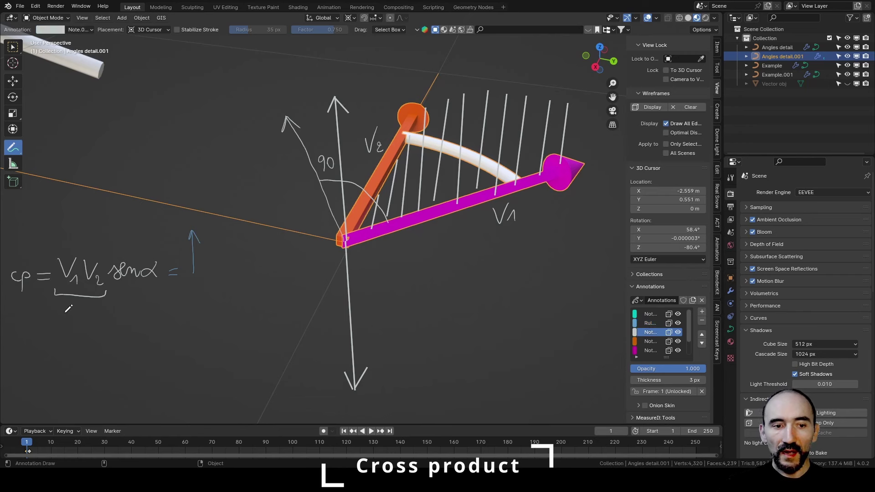
mouse_move(64, 312)
mouse_down()
mouse_move(79, 306)
mouse_move(75, 334)
mouse_move(101, 310)
mouse_move(95, 334)
mouse_move(148, 315)
mouse_move(143, 323)
mouse_up()
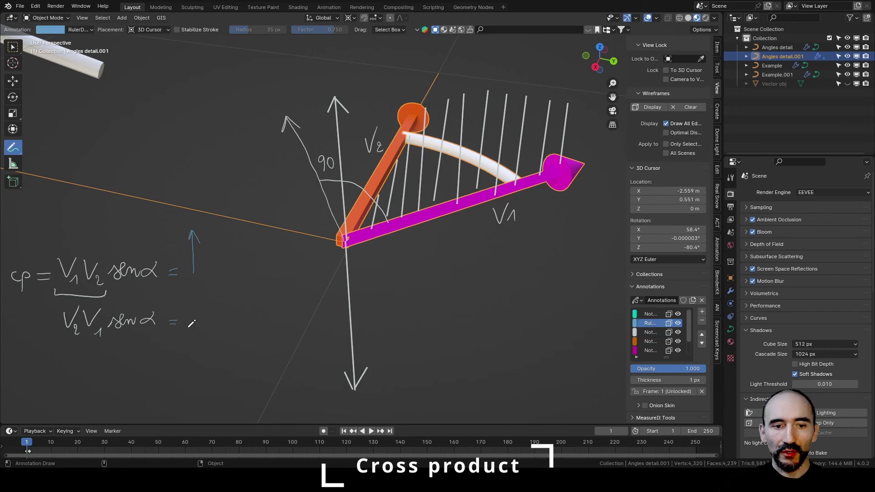
drag(193, 314, 191, 350)
drag(188, 341, 190, 352)
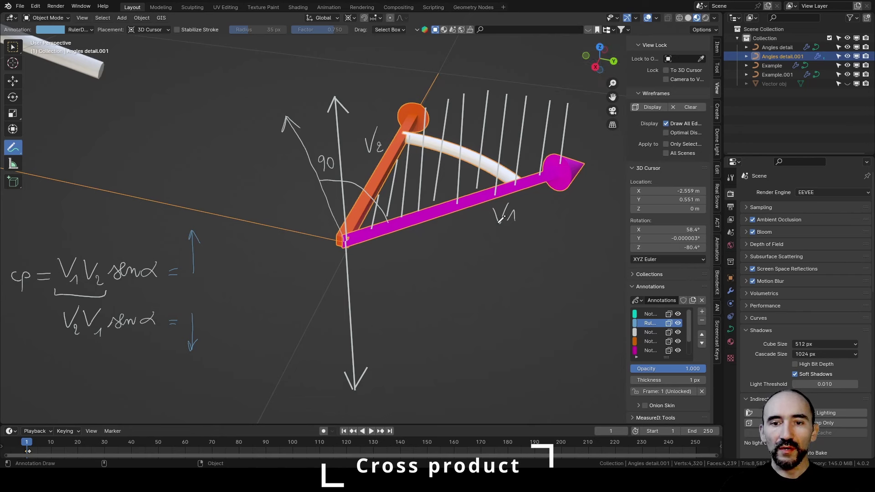
Annotate in blue that V1 equals X and V2 equals Y beside the vector labels
mouse_move(533, 217)
mouse_down()
mouse_move(522, 218)
mouse_move(542, 224)
mouse_move(543, 212)
mouse_up()
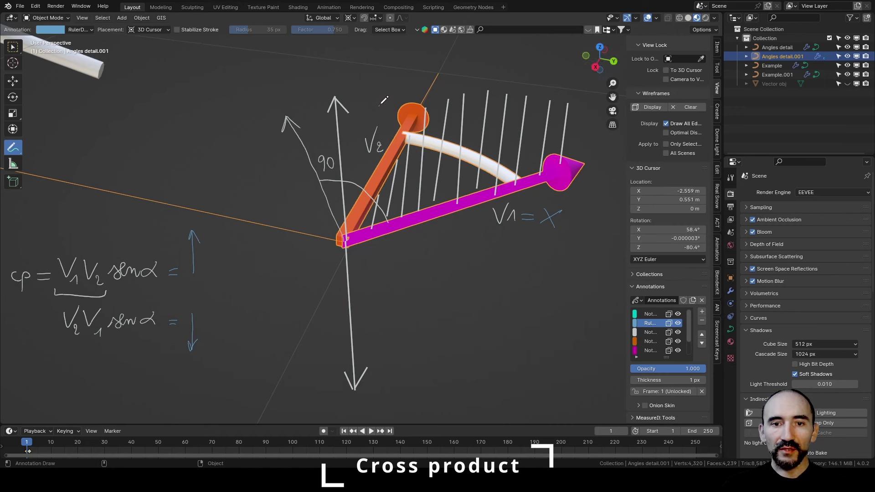
drag(381, 107, 375, 118)
drag(384, 108, 379, 119)
mouse_move(391, 81)
mouse_down()
mouse_move(379, 93)
mouse_move(391, 98)
mouse_up()
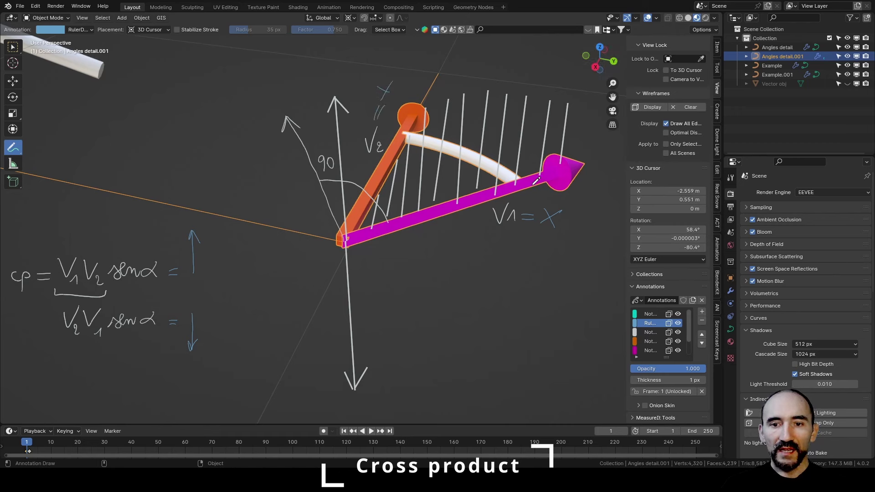
Mark the first formula's factors as X and Y with result Z, and the second's as Y and X with result -Z
drag(67, 248, 66, 233)
mouse_move(61, 240)
mouse_down()
mouse_move(71, 240)
mouse_move(72, 223)
mouse_up()
mouse_move(71, 212)
mouse_down()
mouse_move(61, 224)
mouse_move(89, 219)
mouse_move(87, 246)
mouse_up()
mouse_move(92, 236)
mouse_down()
mouse_move(90, 246)
mouse_move(98, 238)
mouse_up()
drag(184, 215, 195, 224)
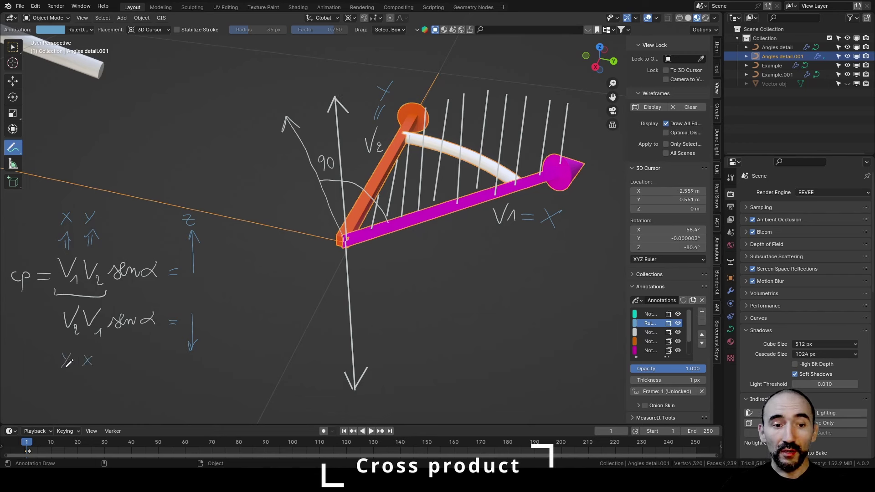
drag(178, 366, 200, 370)
drag(189, 367, 200, 366)
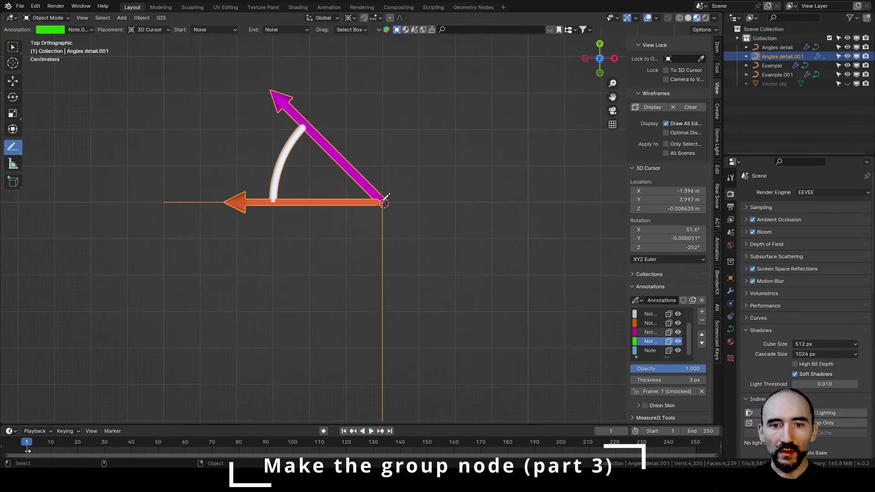
Draw a green annotation arrow in the top view from the vectors' origin, perpendicular to the magenta vector
mouse_move(384, 202)
mouse_down()
mouse_move(483, 99)
mouse_move(465, 104)
mouse_move(475, 120)
mouse_up()
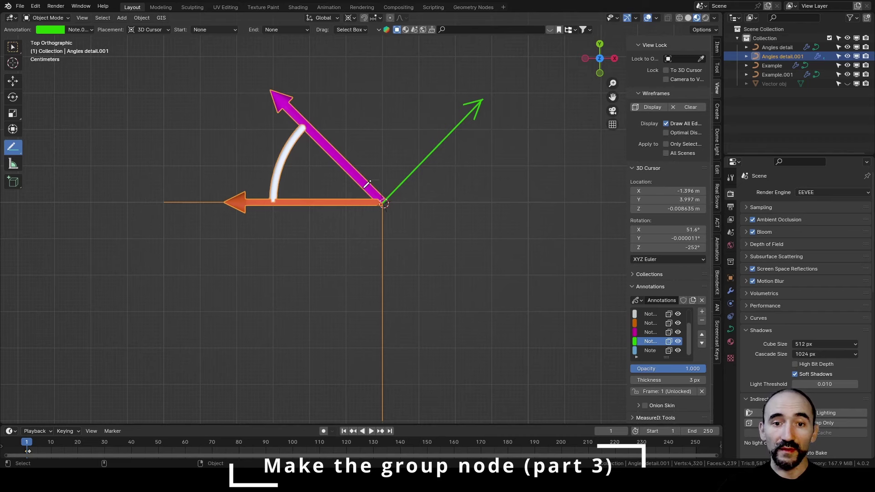
middle_drag(376, 185, 338, 143)
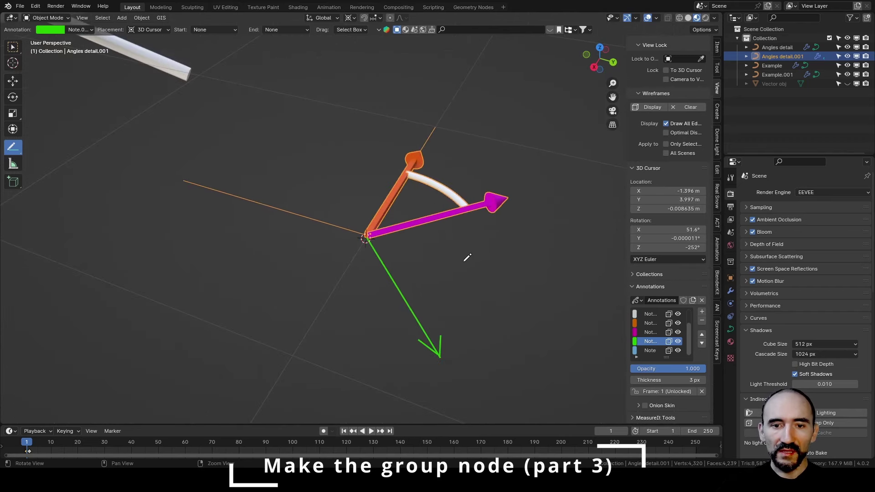
middle_drag(465, 255, 440, 195)
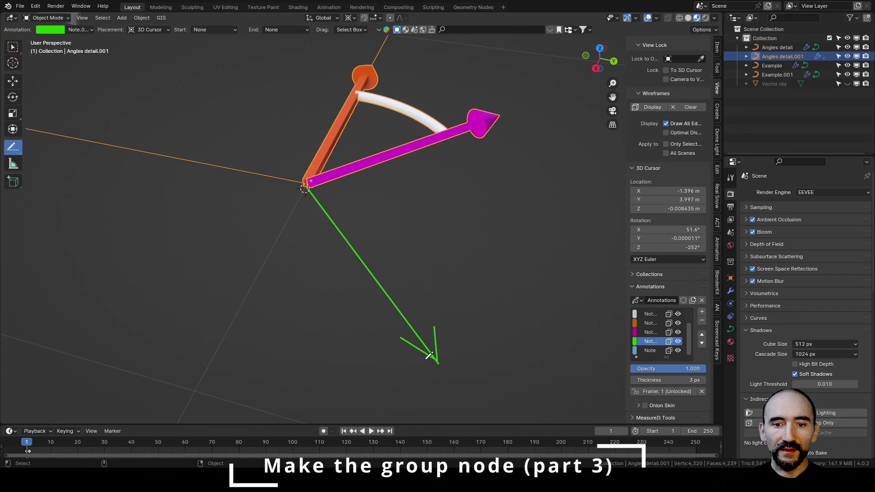
Draw a white downward arrow from the vectors' origin and hatch the plane between it and the magenta vector
click(12, 46)
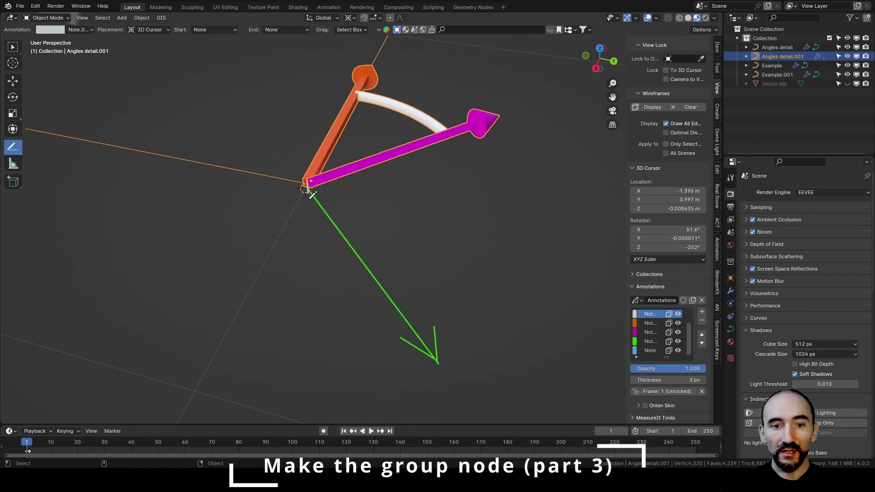
drag(308, 190, 312, 332)
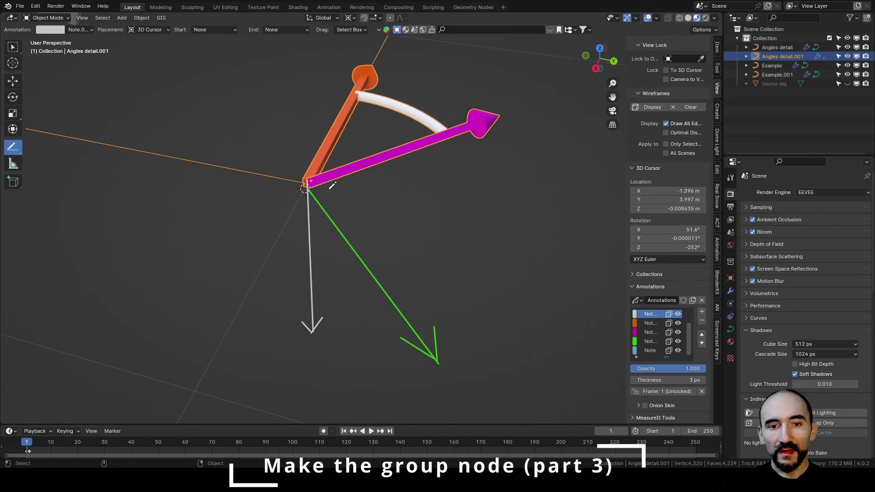
mouse_move(329, 187)
mouse_down()
mouse_move(310, 223)
mouse_move(318, 231)
mouse_up()
drag(369, 172, 318, 277)
mouse_move(388, 168)
mouse_down()
mouse_move(313, 322)
mouse_move(315, 349)
mouse_up()
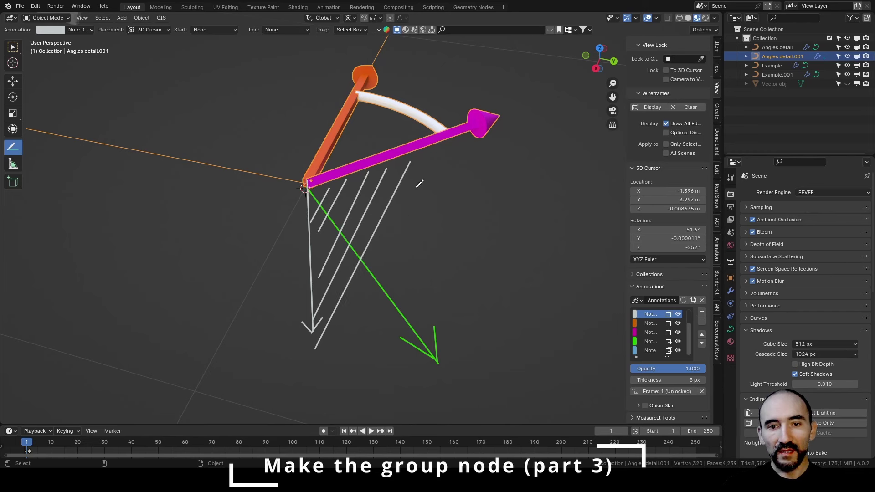
drag(432, 155, 319, 392)
drag(458, 147, 349, 393)
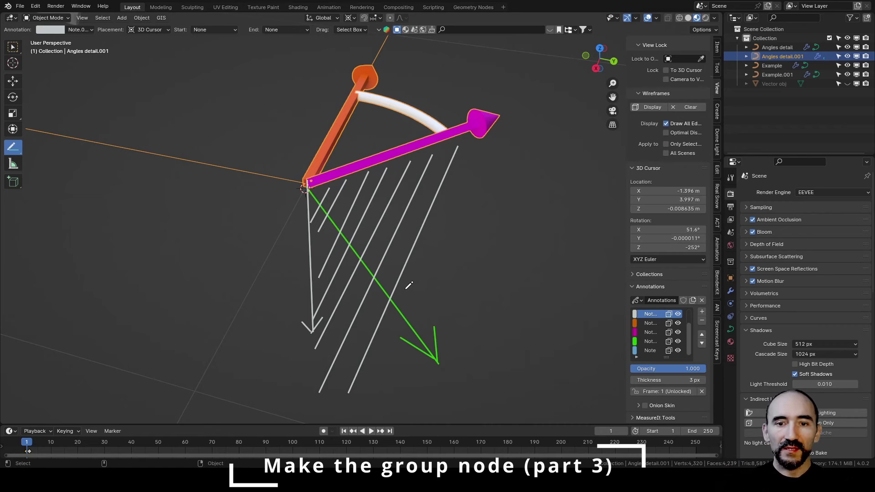
Bring up Example.001's node tree in the Geometry Nodes workspace, tidy its nodes and rename the node group as Even radius
click(474, 8)
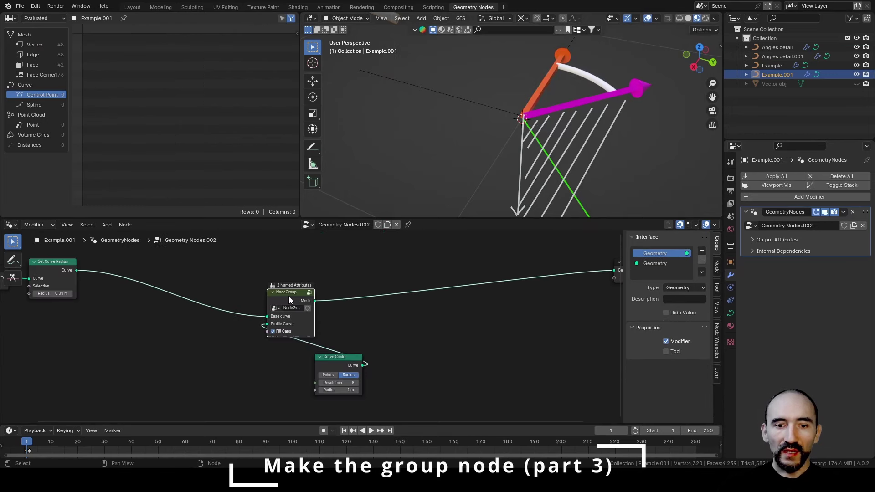
drag(289, 296, 417, 281)
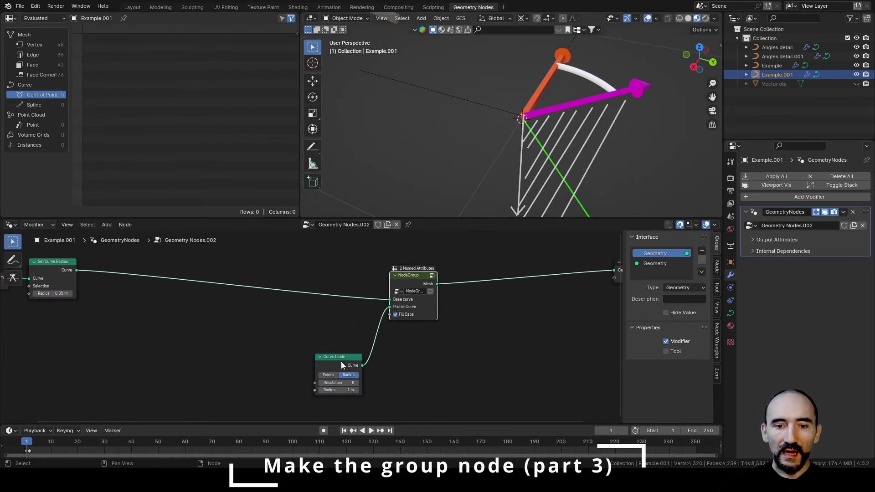
drag(341, 362, 340, 321)
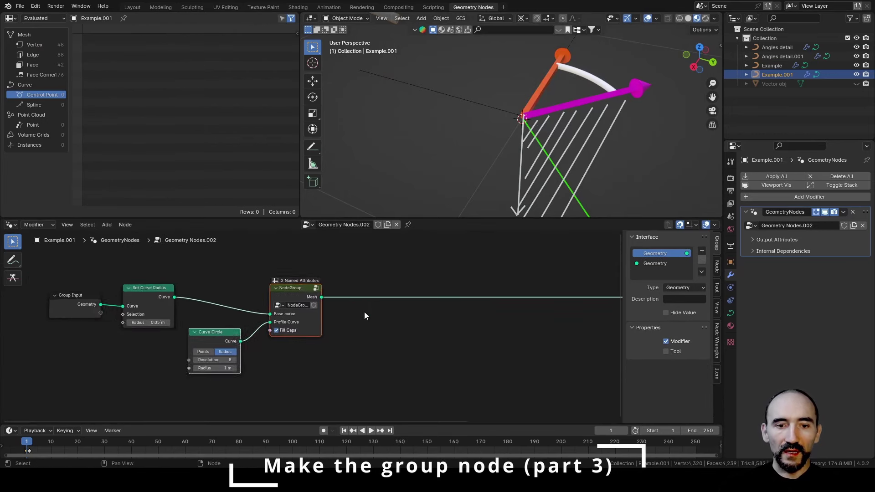
scroll(365, 312, up, 5)
click(284, 292)
text(Even  radius)
key(Return)
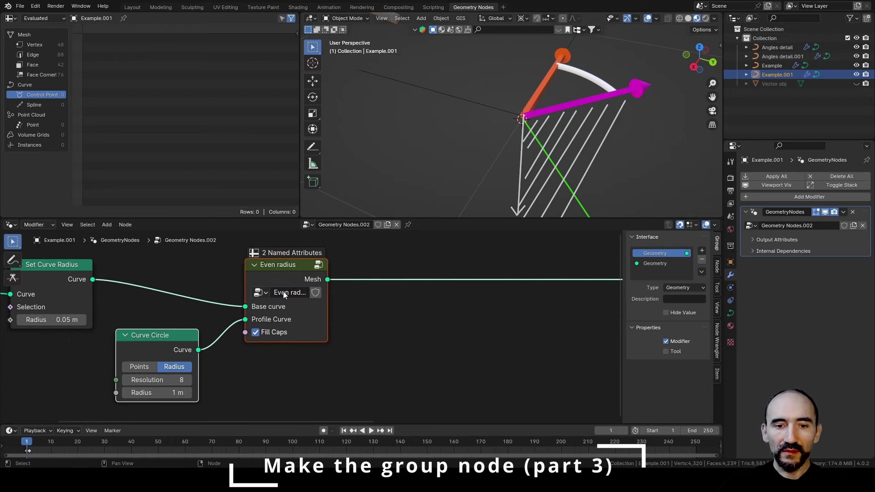
Inside the Even radius group, add a Curve Handle Positions node with Relative enabled after the pos_cp store frame
key(Tab)
scroll(206, 321, up, 3)
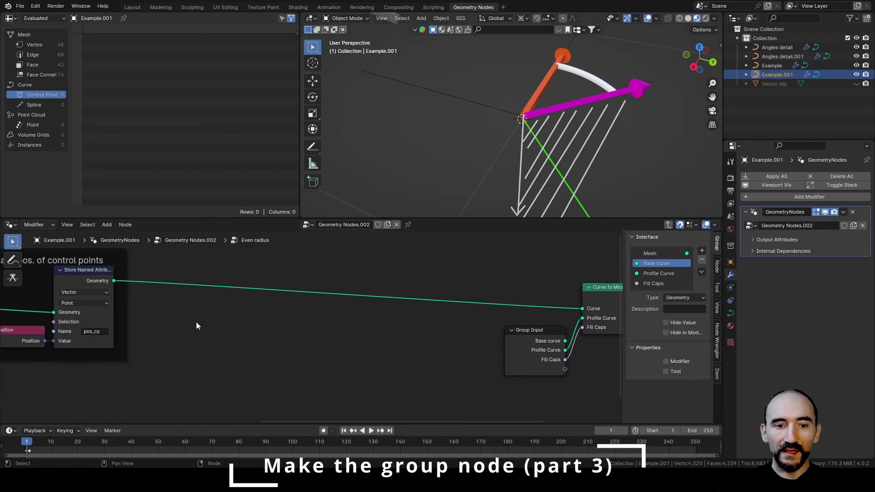
shift+middle_drag(567, 129, 531, 105)
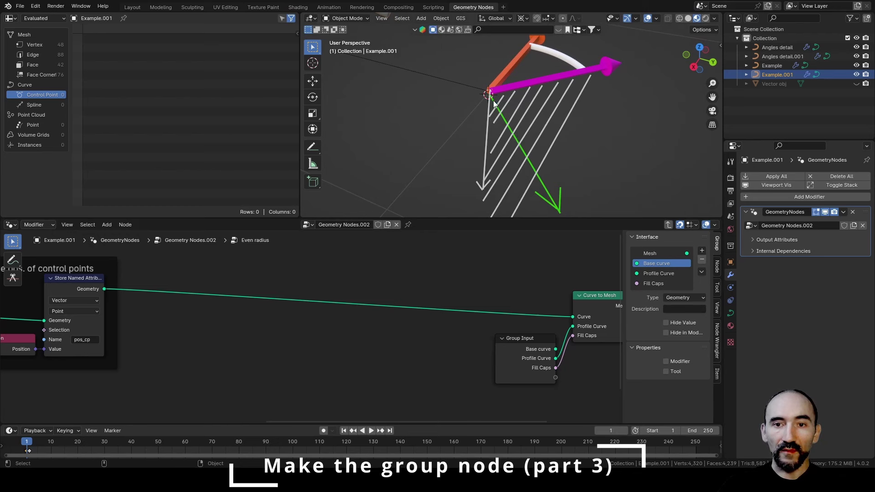
middle_drag(177, 336, 176, 312)
key(F3)
text(handl)
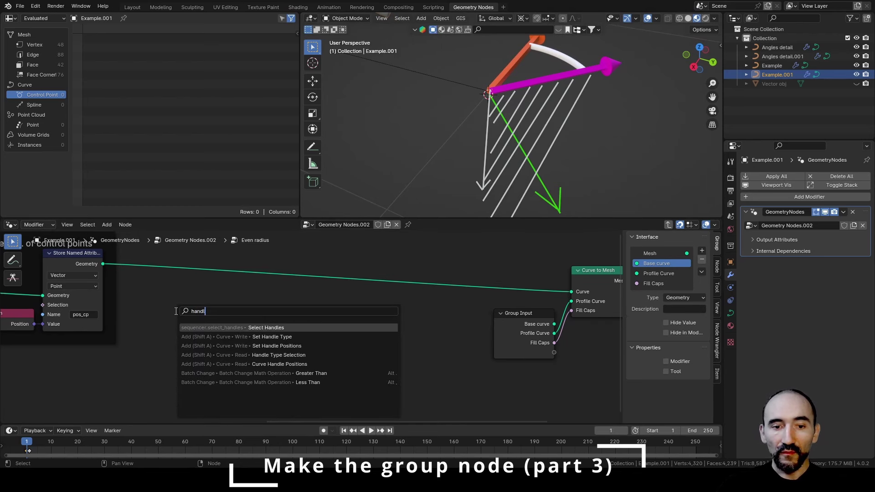
click(196, 364)
click(150, 318)
click(167, 356)
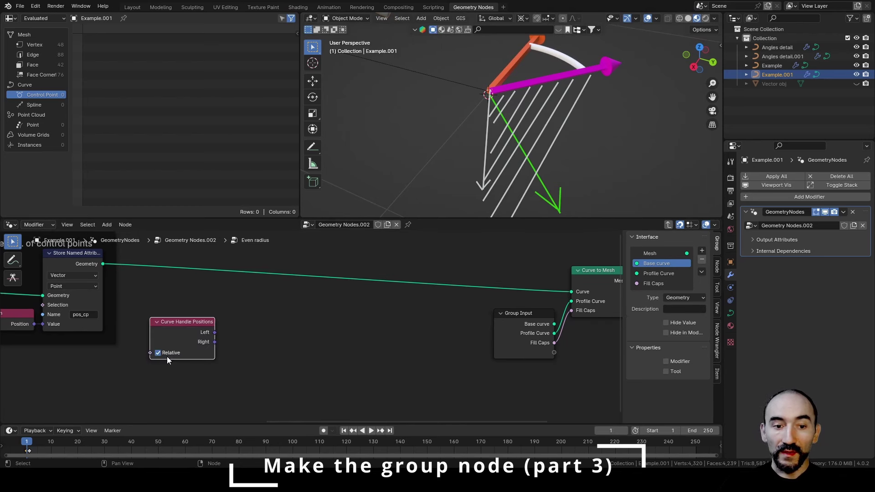
Add a Cross Product vector math node with the Right handle position as its first vector
drag(214, 342, 248, 327)
text(cros)
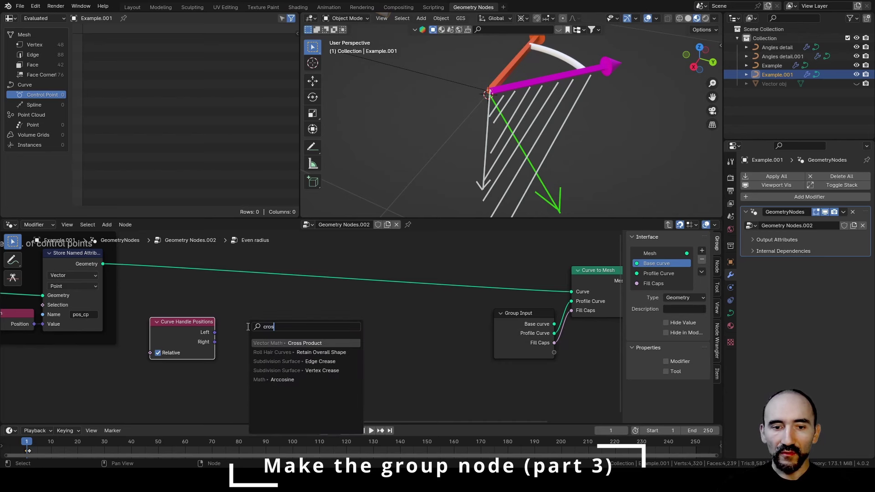
key(Return)
click(247, 326)
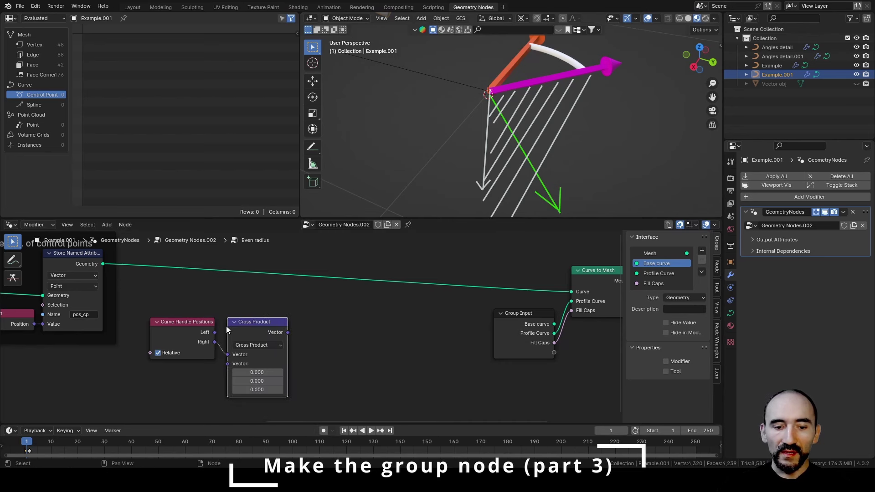
Add a Curve Tangent node and connect it to the Cross Product's second vector
key(F3)
text(tangent)
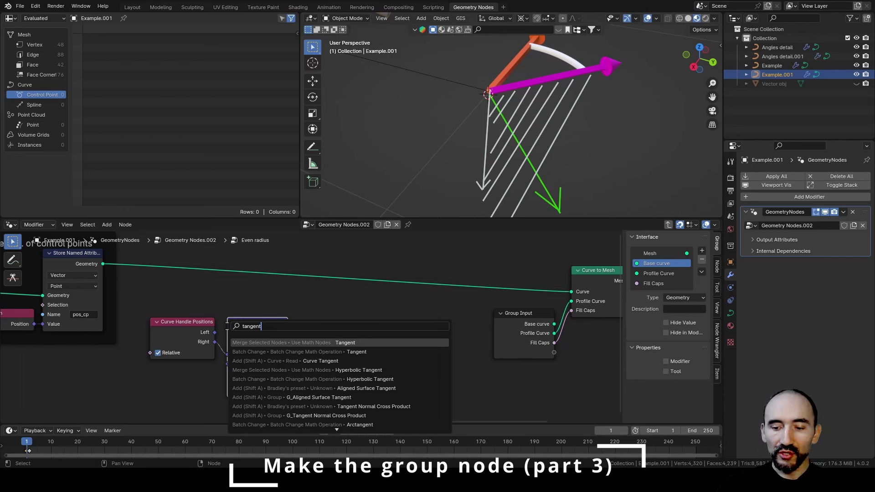
key(Down)
key(Down)
key(Return)
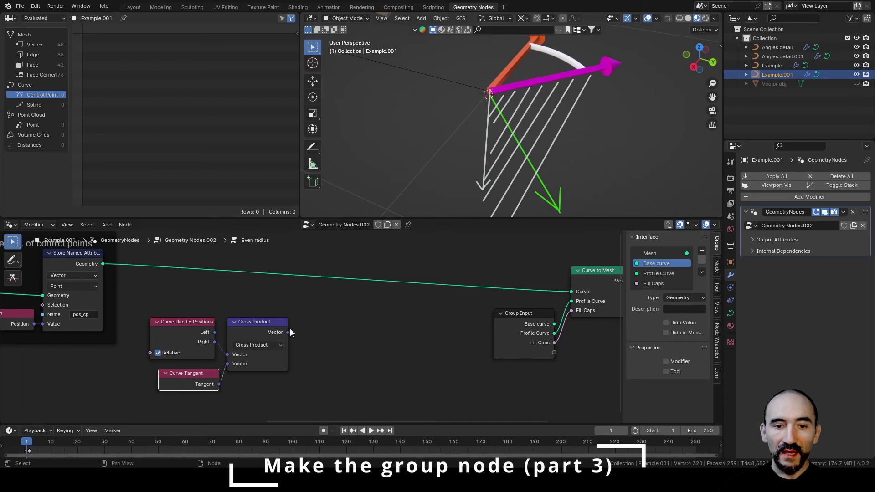
Add a second Cross Product node taking the first cross product's result and the curve tangent as its vectors
drag(288, 333, 313, 353)
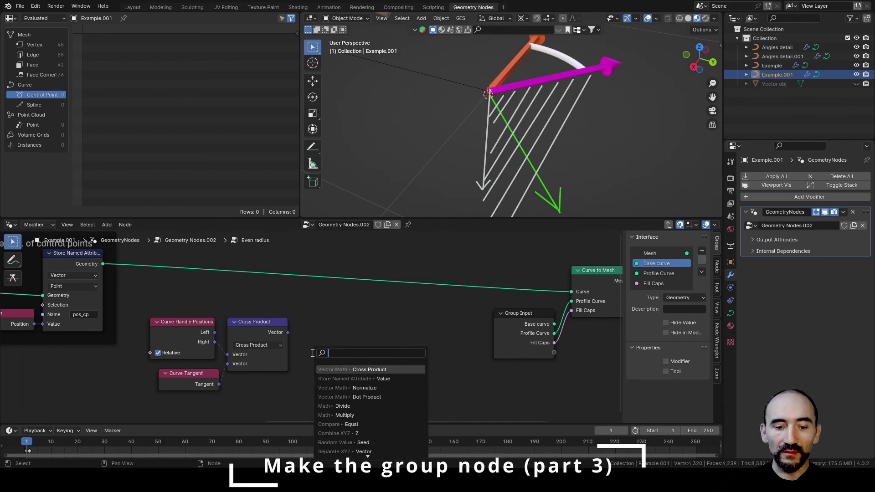
text(cross)
key(Return)
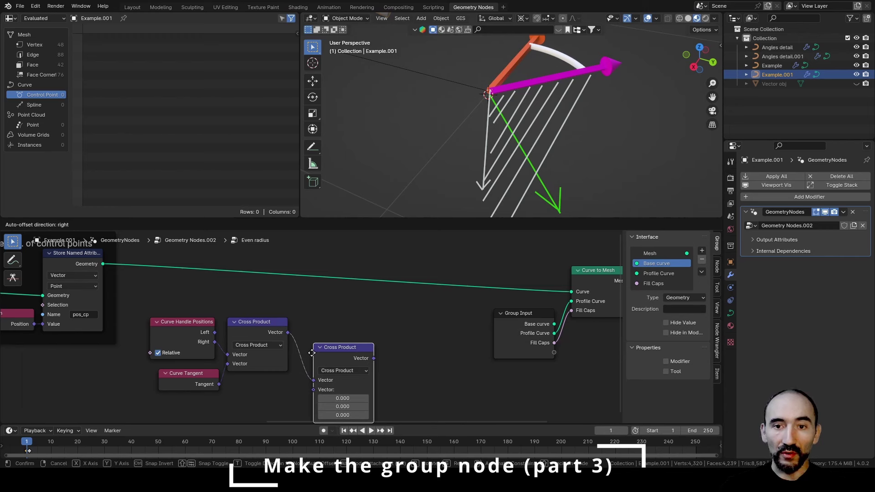
click(303, 337)
drag(219, 385, 306, 373)
drag(334, 338, 325, 346)
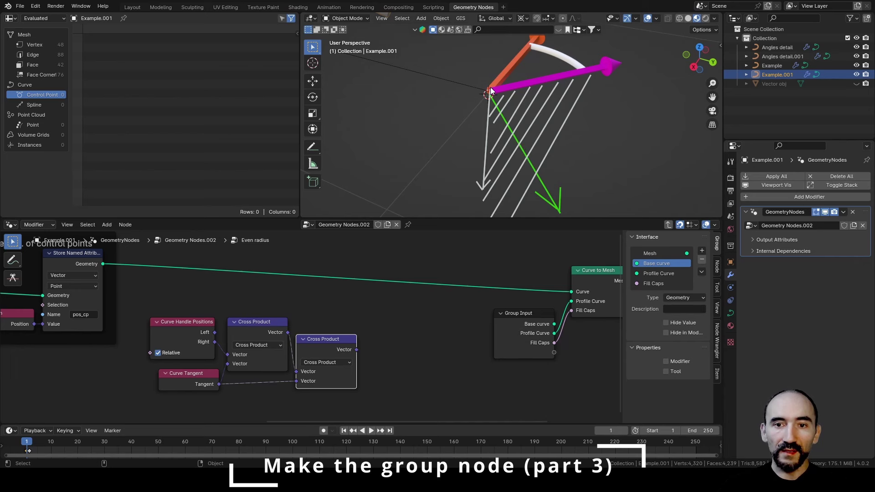
Add a Normalize node fed by the second Cross Product's output
key(shift+a)
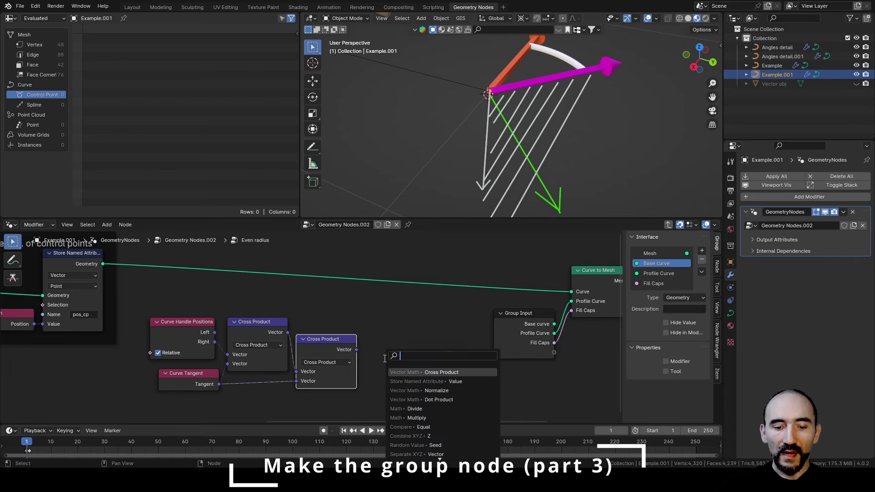
text(normalize)
key(Return)
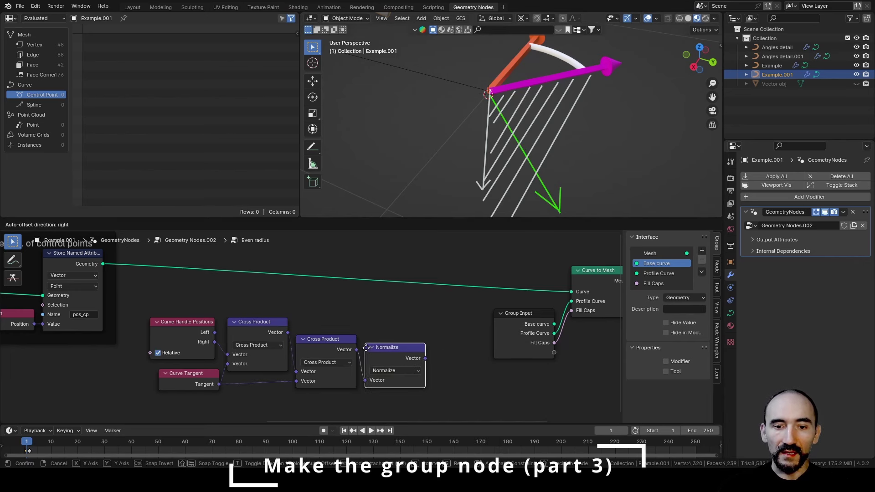
click(366, 348)
Add a Store Named Attribute node of Vector type on points, taking the normalized vector as its value
middle_drag(479, 385, 362, 385)
key(shift+a)
text(st)
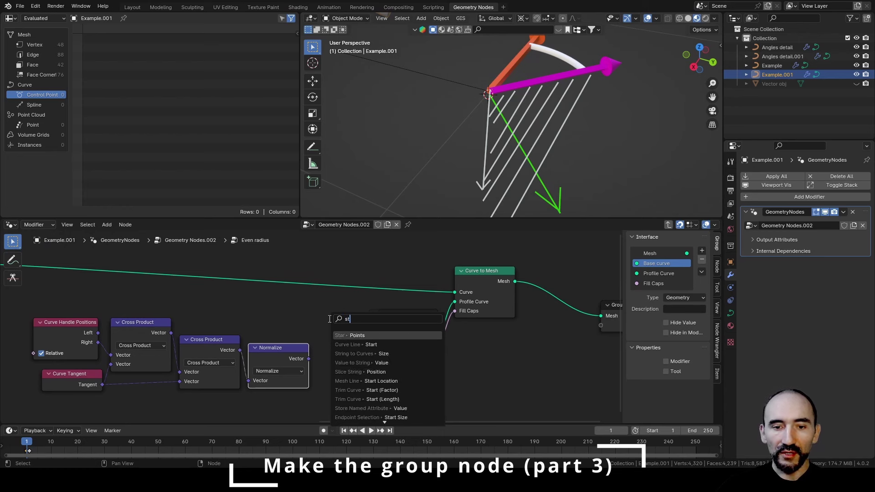
text(ore)
key(Return)
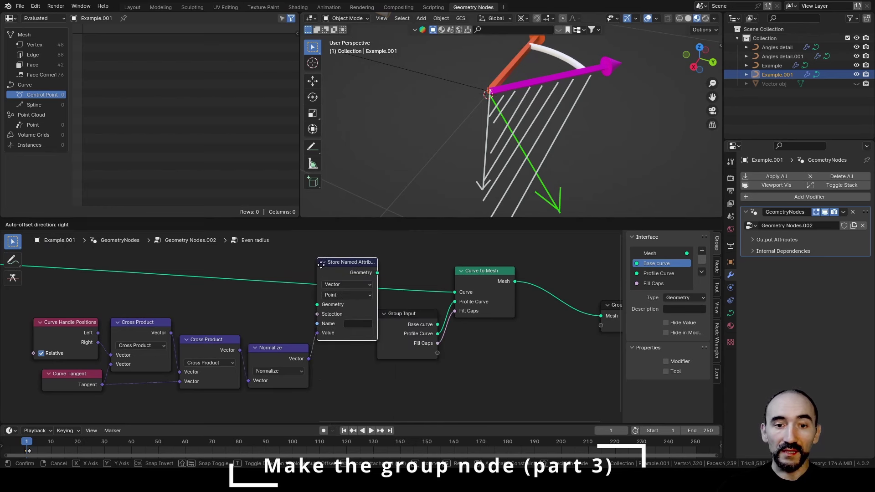
click(329, 261)
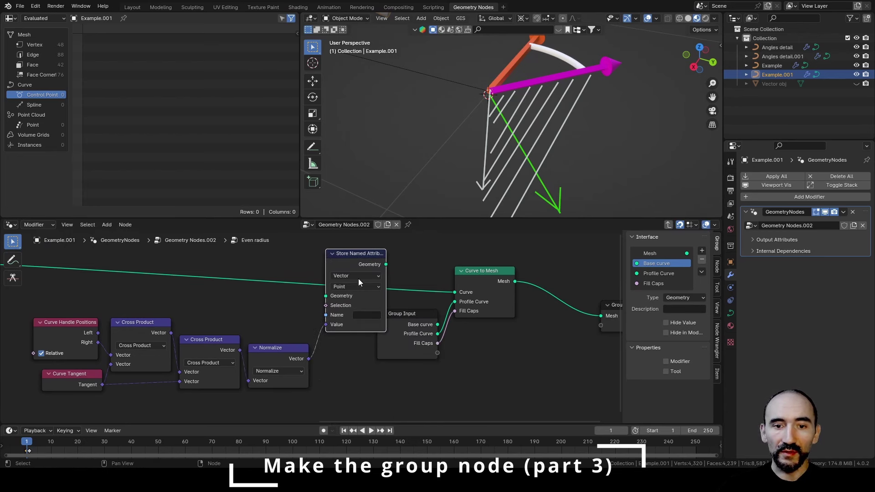
Move Curve to Mesh and its Group Input aside, and wire the new Store Named Attribute between the pos_cp store and Curve to Mesh
drag(419, 270, 464, 322)
key(g)
click(444, 295)
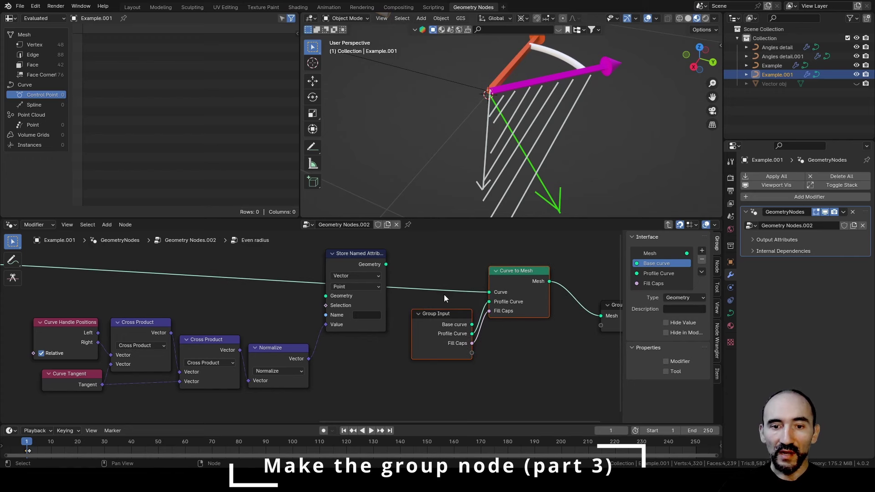
scroll(313, 290, down, 1)
drag(324, 300, 33, 273)
drag(375, 273, 464, 297)
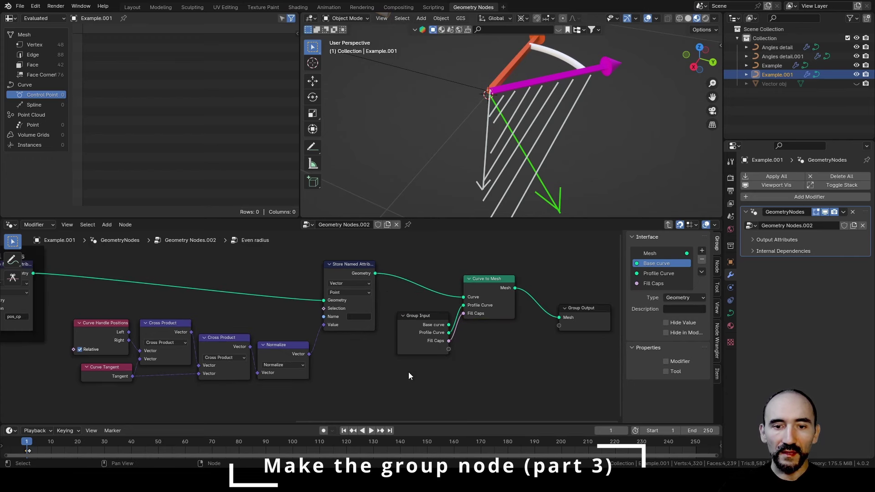
Name the stored vector attribute direction_out
click(403, 329)
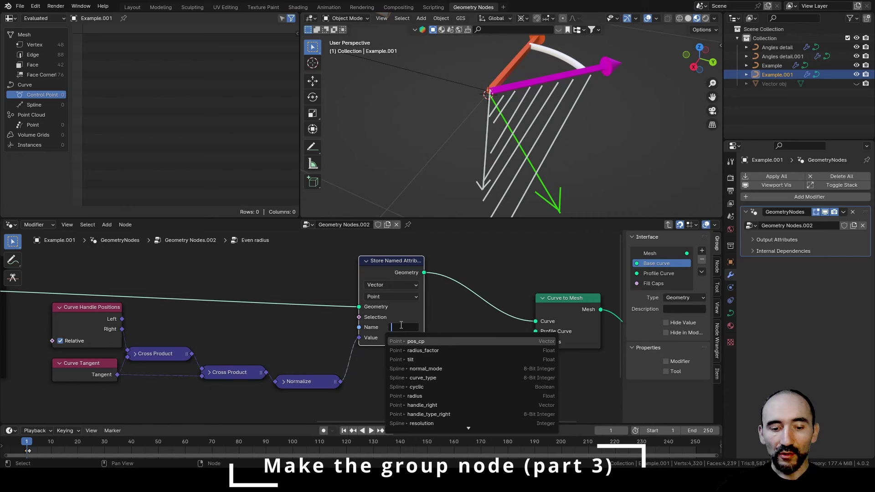
text(direction_)
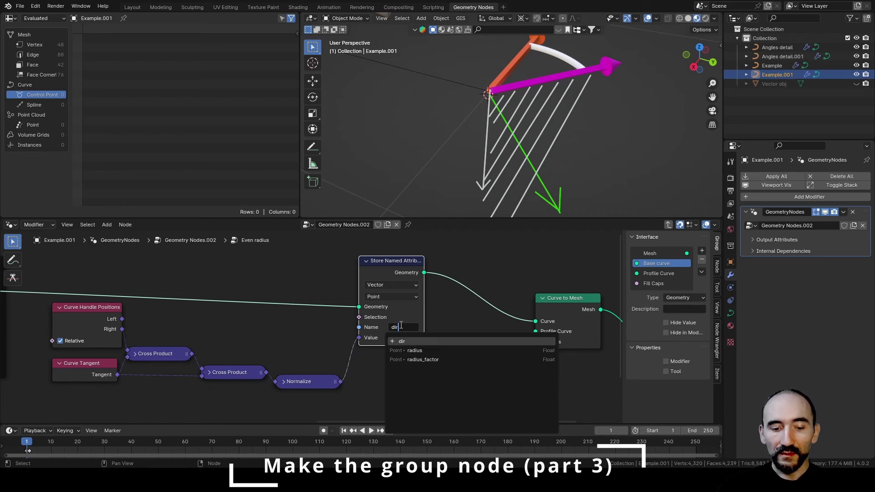
text(out)
key(Return)
Frame the handle, tangent, cross product, normalize and store nodes together and label the frame "Save vector outwards control point"
drag(404, 391, 71, 284)
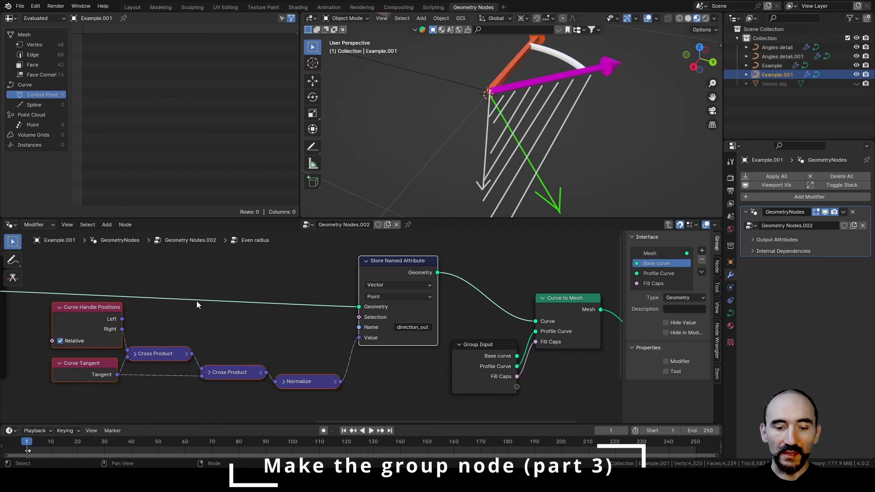
key(ctrl+j)
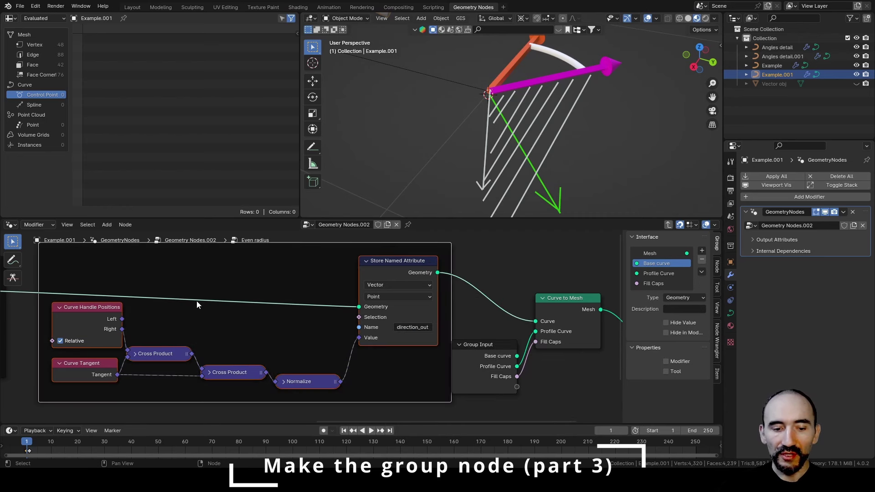
key(F2)
text(Save vec)
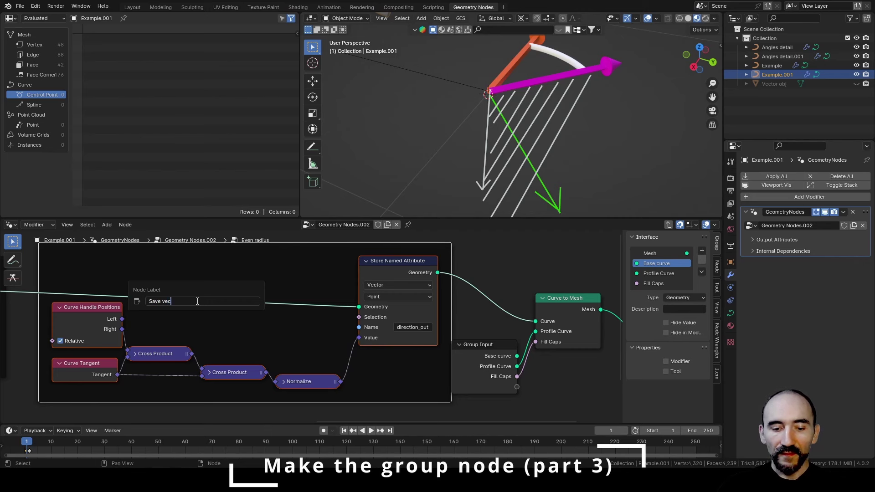
text(tor out)
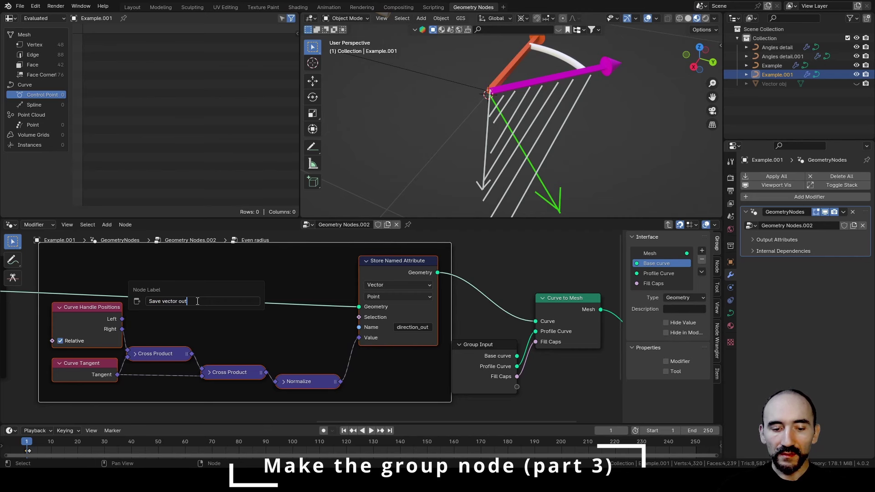
text(wards control point)
key(Return)
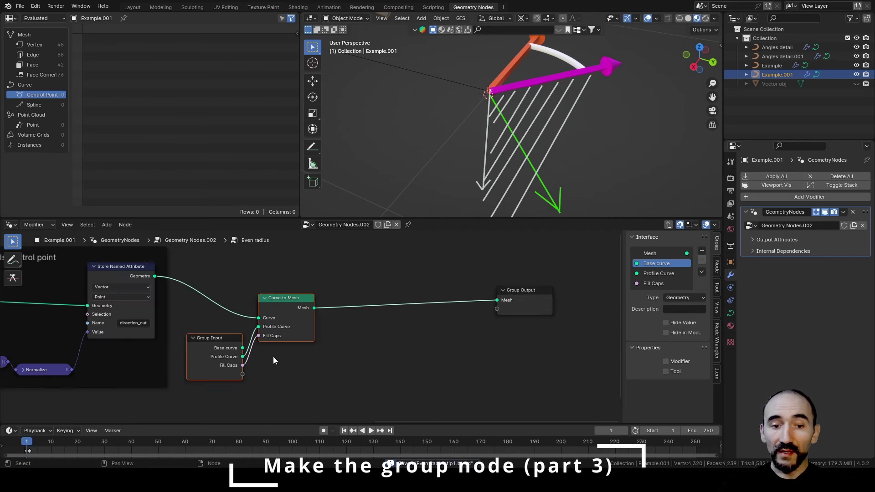
Frame the Curve to Mesh and Group Input nodes with the label "Create the mesh", and move Group Output farther away
key(ctrl+j)
key(F2)
text(Create the mesh)
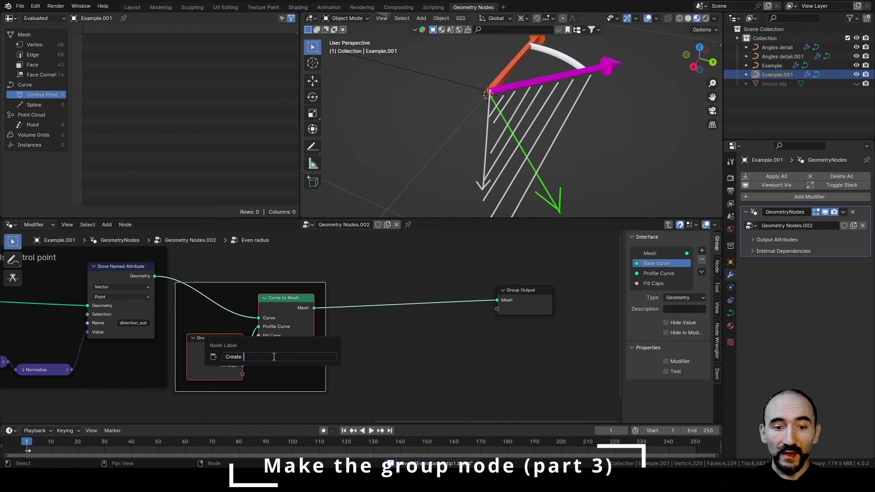
key(Return)
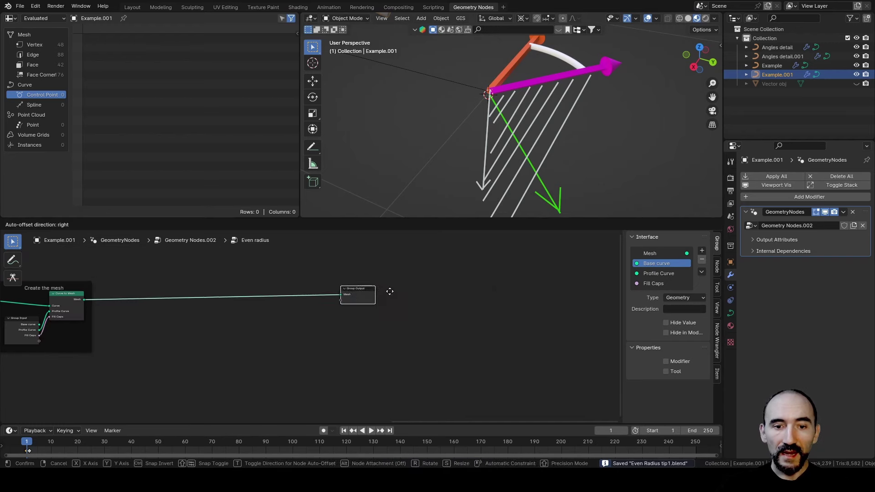
drag(391, 292, 548, 299)
Show the stretching sketch from the top view and add a Position node after the Create the mesh frame
middle_drag(498, 101, 542, 114)
key(KP_7)
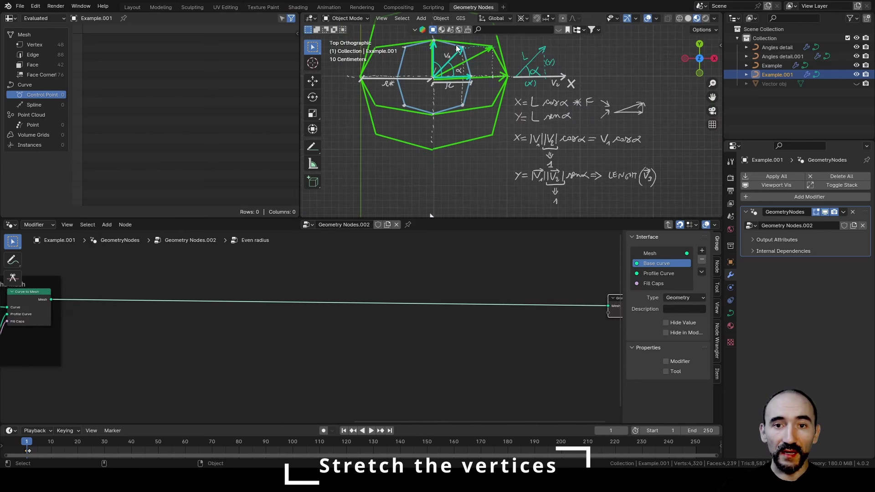
key(shift+a)
text(positio)
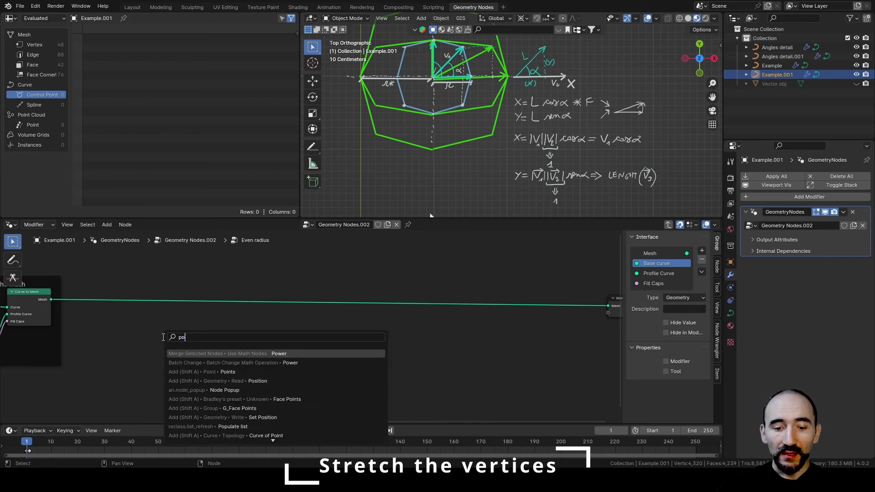
key(Return)
click(113, 324)
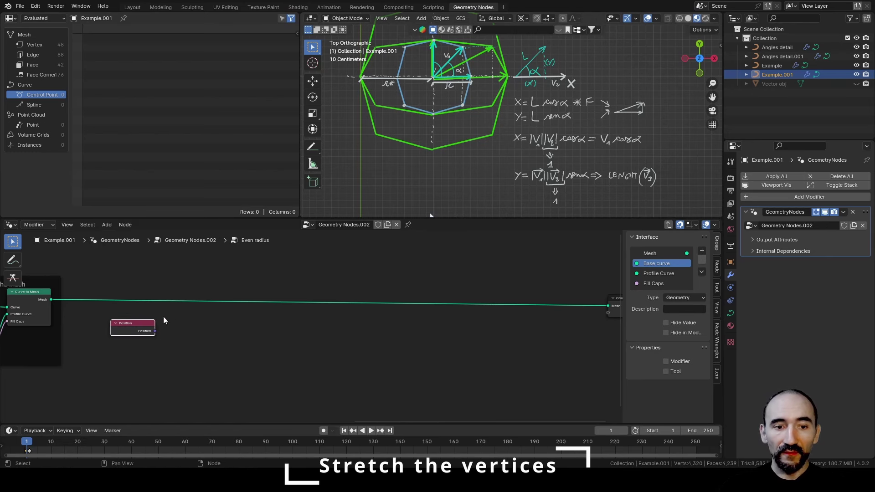
Add a vector Subtract node with the Position output as its first vector
scroll(154, 357, up, 2)
drag(100, 336, 129, 335)
text(sub)
key(Return)
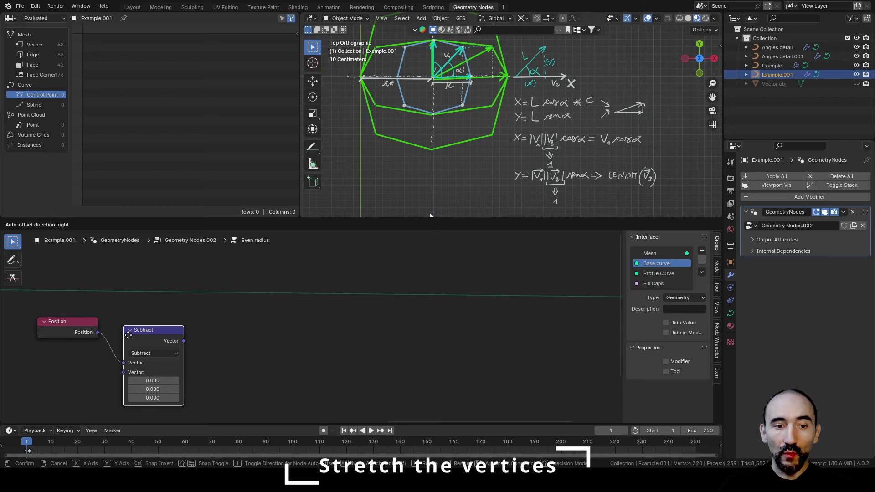
click(119, 327)
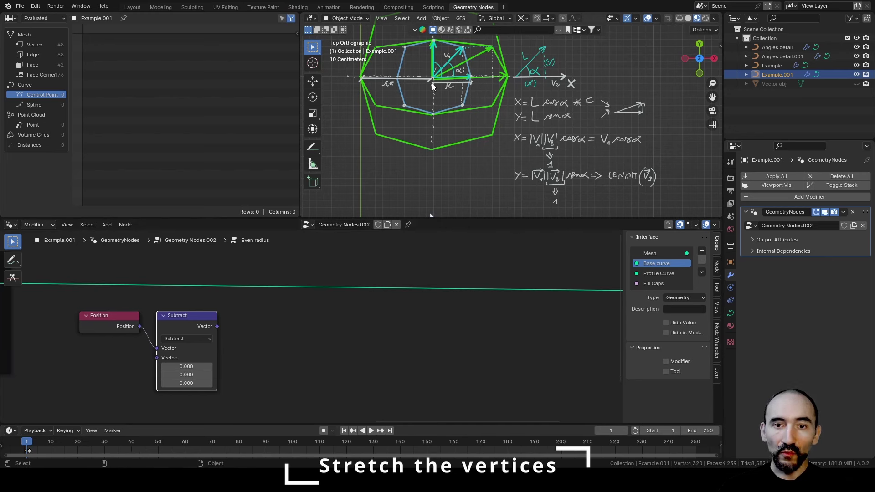
Add a Named Attribute node reading pos_cp and link its Attribute output to the Subtract node's second vector
key(F3)
text(name)
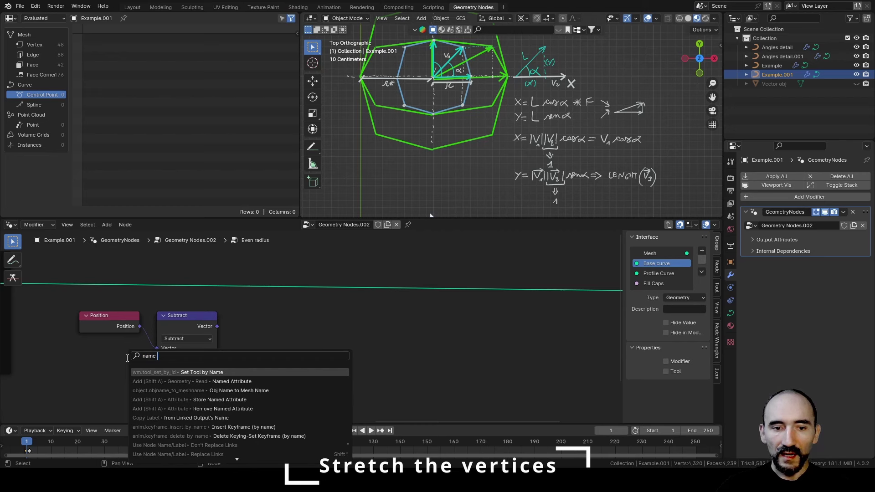
key(Down)
key(Return)
click(80, 346)
click(115, 391)
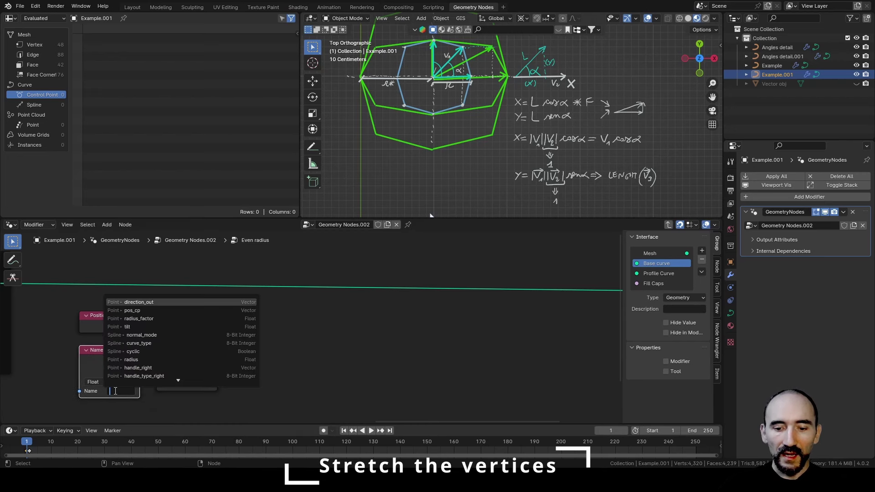
text(pos)
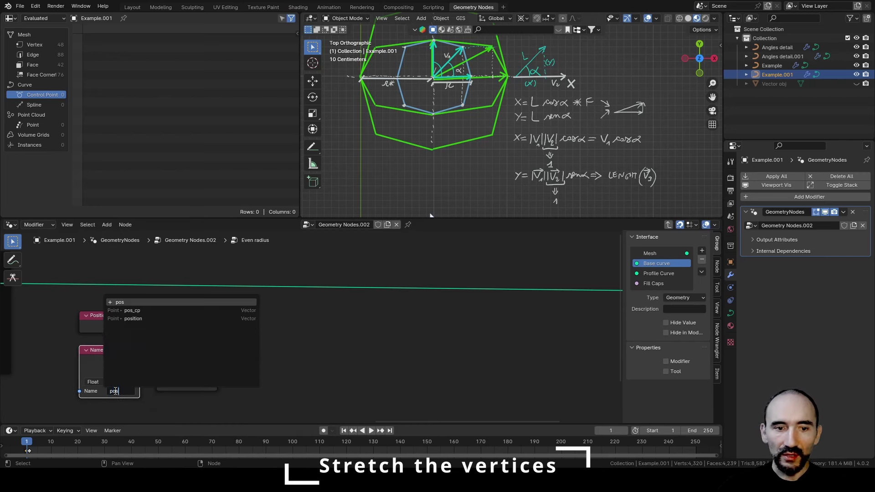
key(Down)
key(Return)
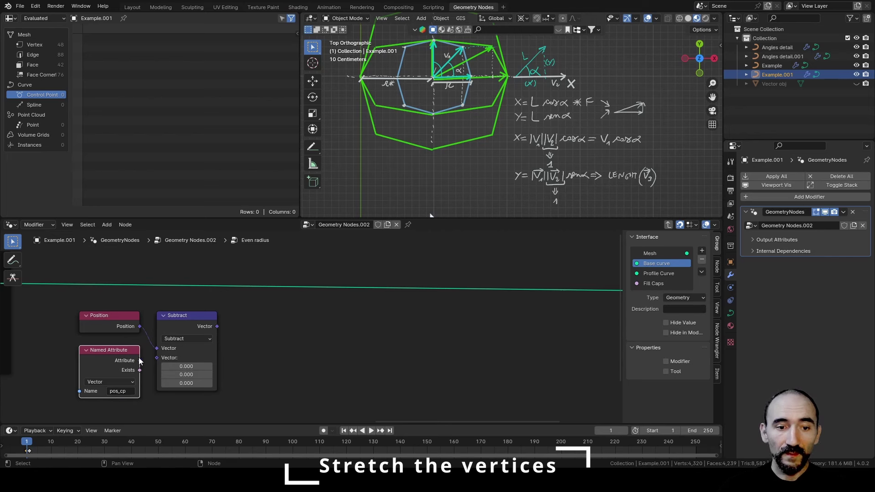
drag(139, 361, 157, 358)
Collapse the Subtract node and frame it with its two inputs, labelled "Vector of vertex based on pos. of the control point"
click(191, 297)
click(184, 321)
key(h)
text(Vector of vertex based on p)
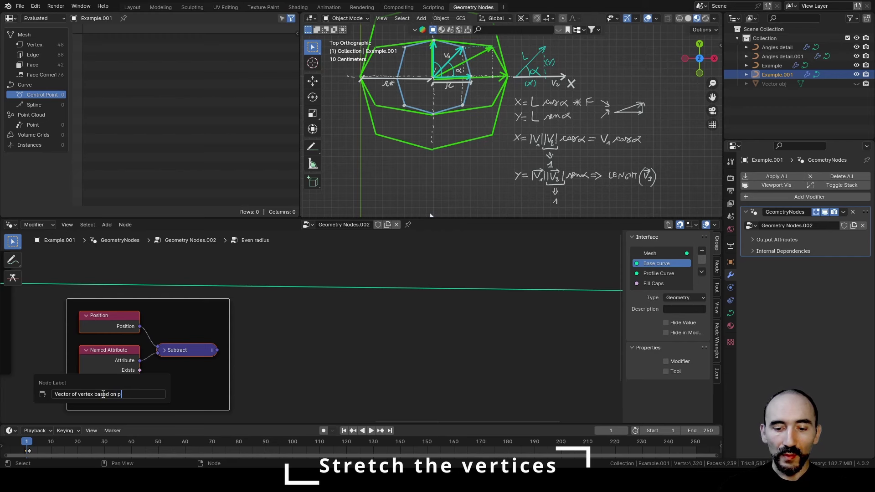
text(control point)
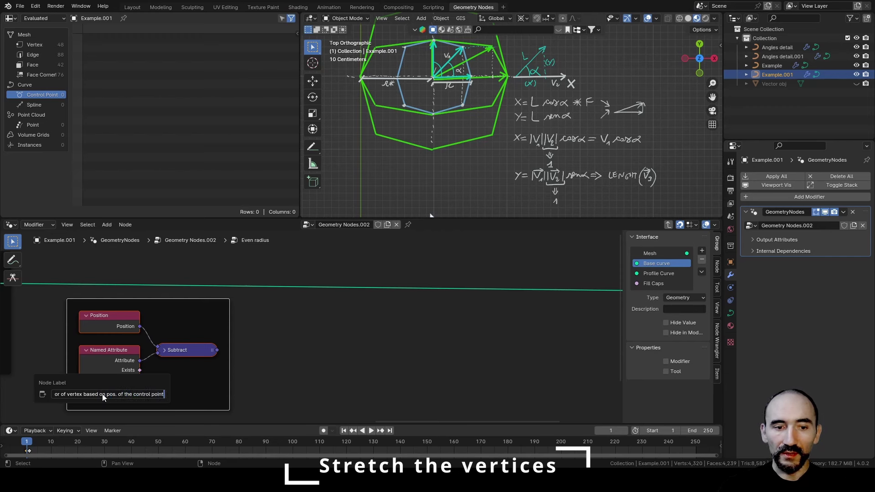
key(Return)
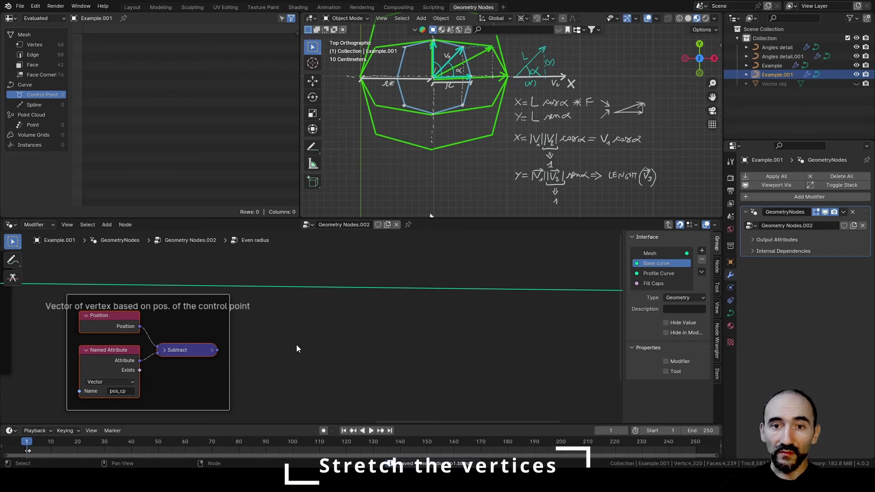
Add a Named Attribute node reading direction_out after the vertex vector frame
middle_drag(250, 341, 164, 336)
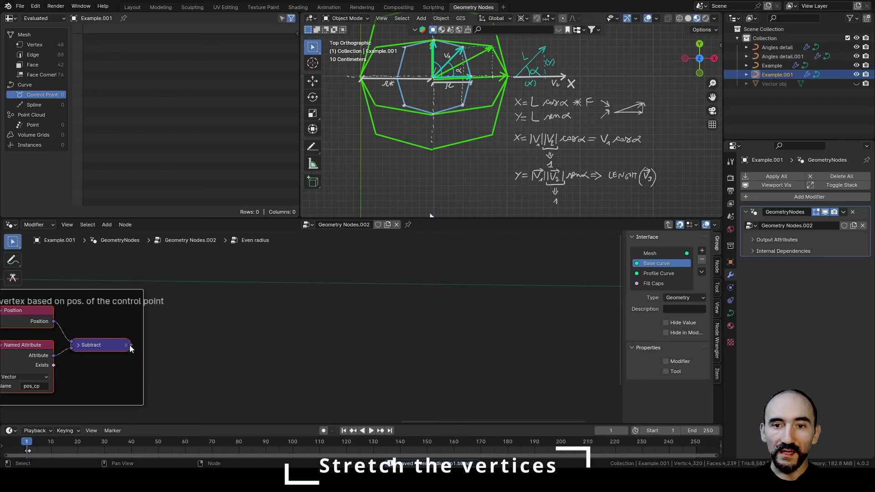
mouse_move(131, 349)
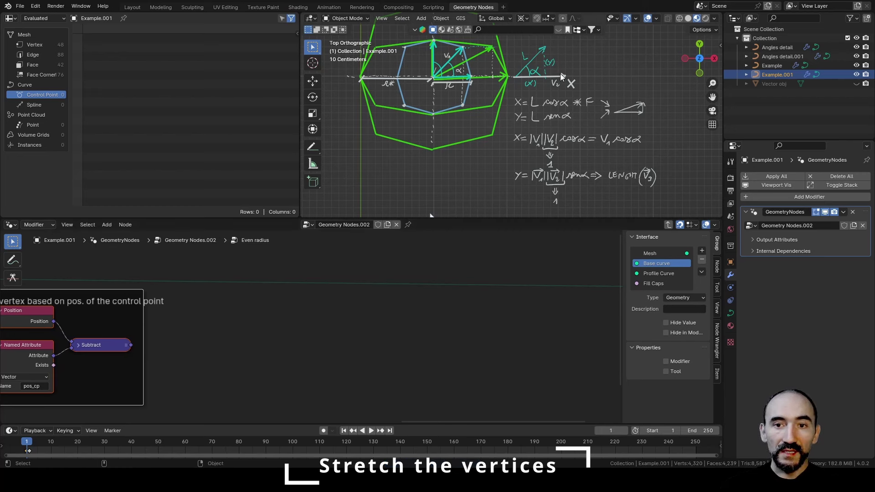
shift+middle_drag(519, 78, 527, 113)
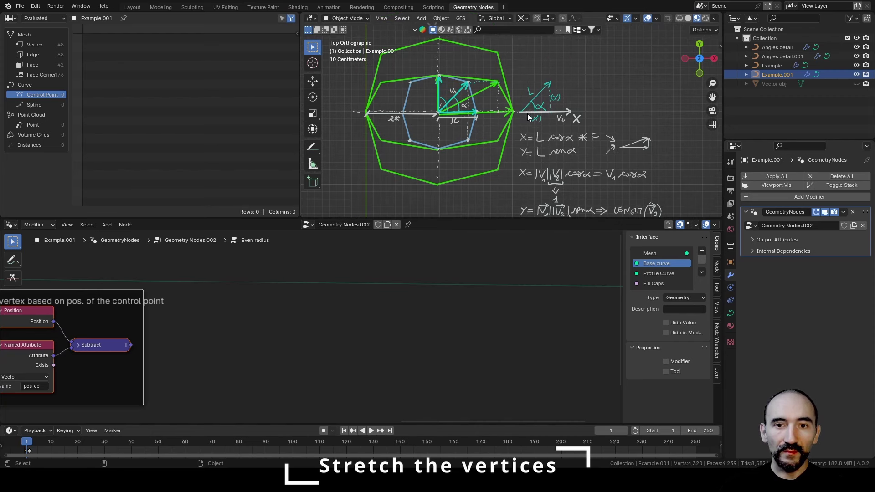
shift+middle_drag(419, 73, 614, 107)
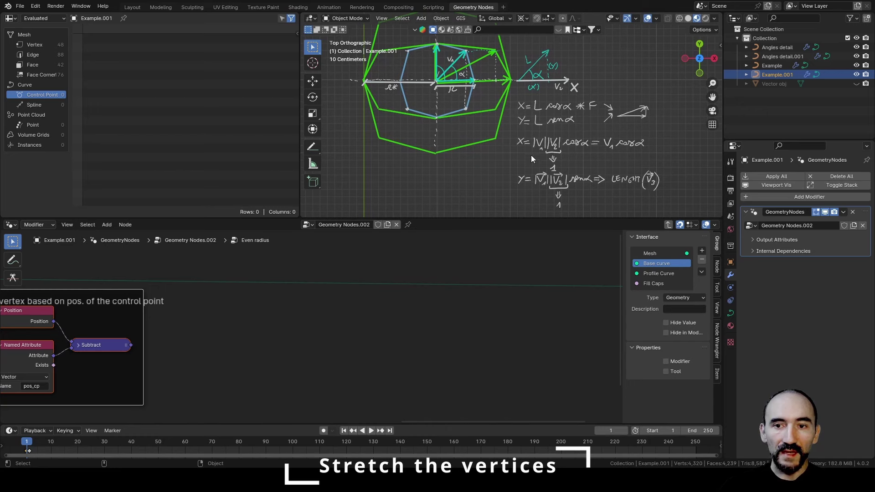
key(F3)
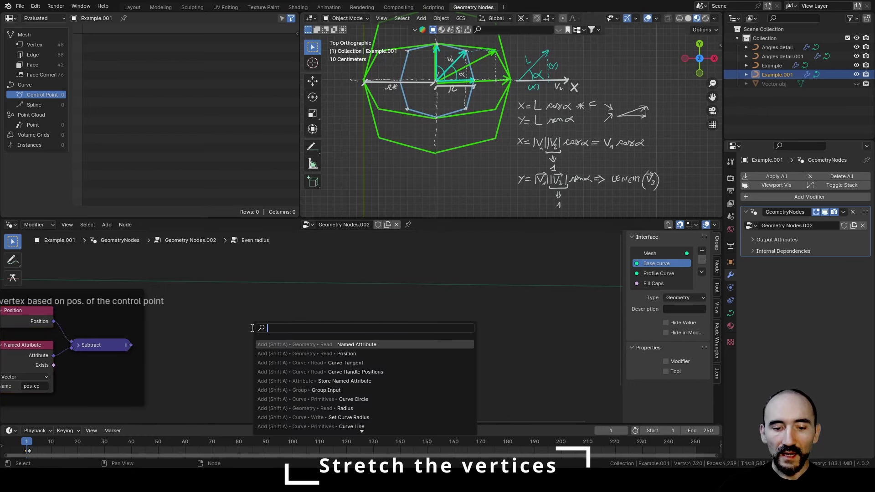
text(named)
key(Return)
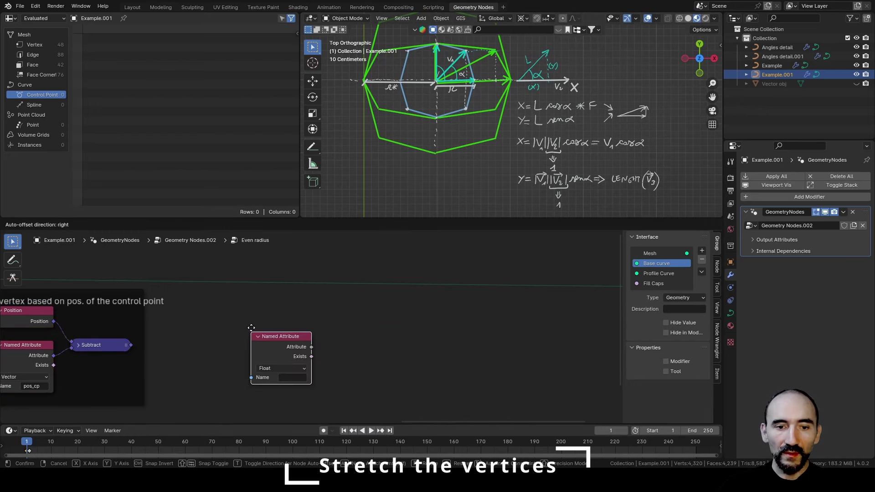
click(226, 310)
click(262, 352)
text(dire)
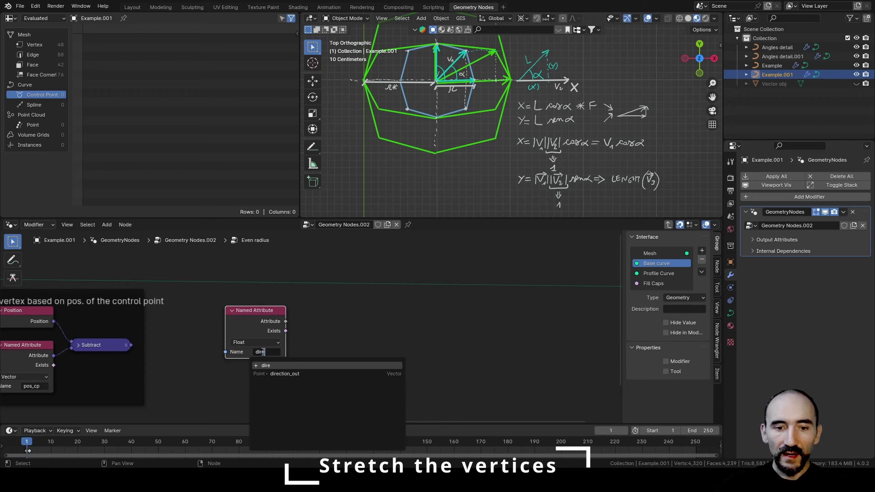
key(Down)
key(Return)
drag(257, 311, 249, 302)
Add a Dot Product node fed by the direction_out attribute and the Subtract vector, and collapse it
drag(277, 313, 308, 322)
text(dot)
key(Return)
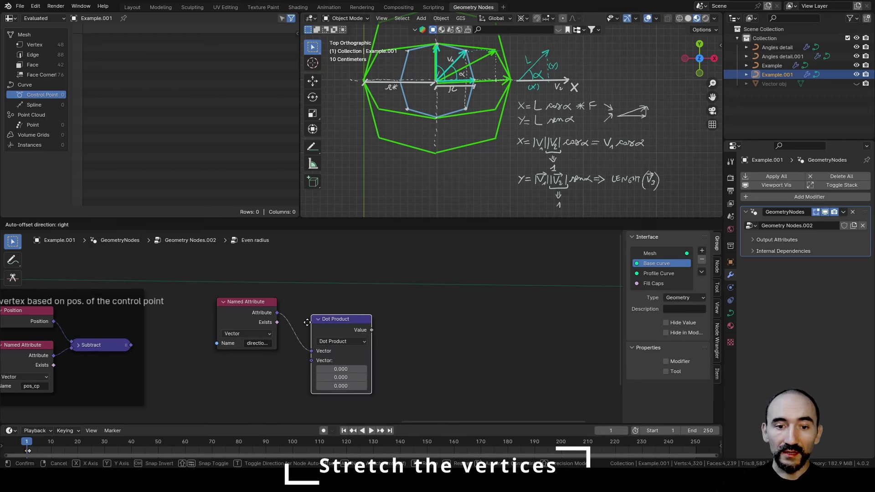
click(281, 322)
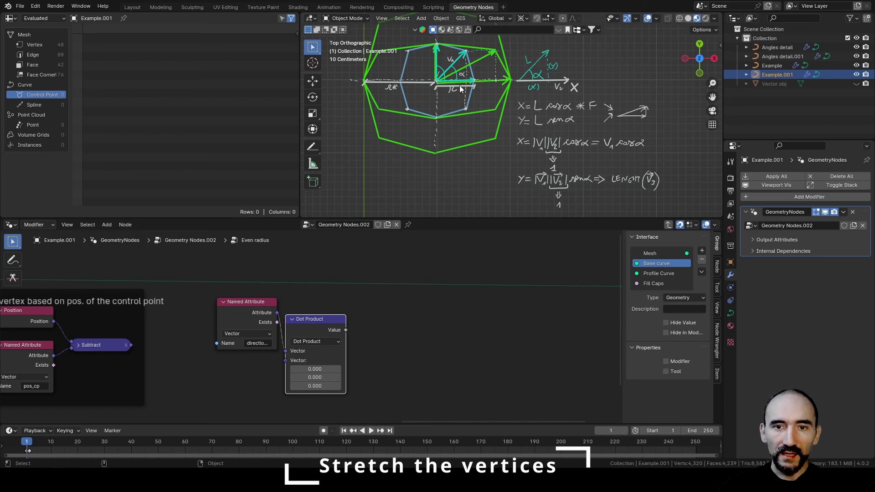
drag(250, 316, 239, 297)
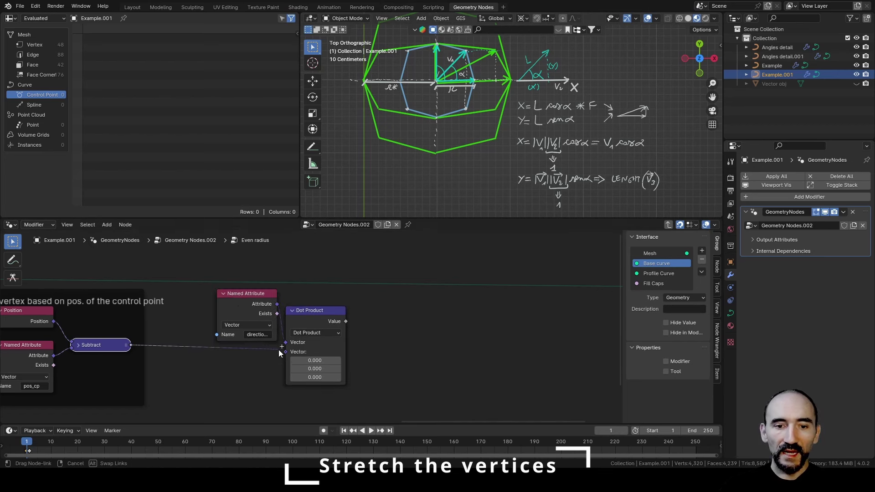
drag(131, 345, 330, 349)
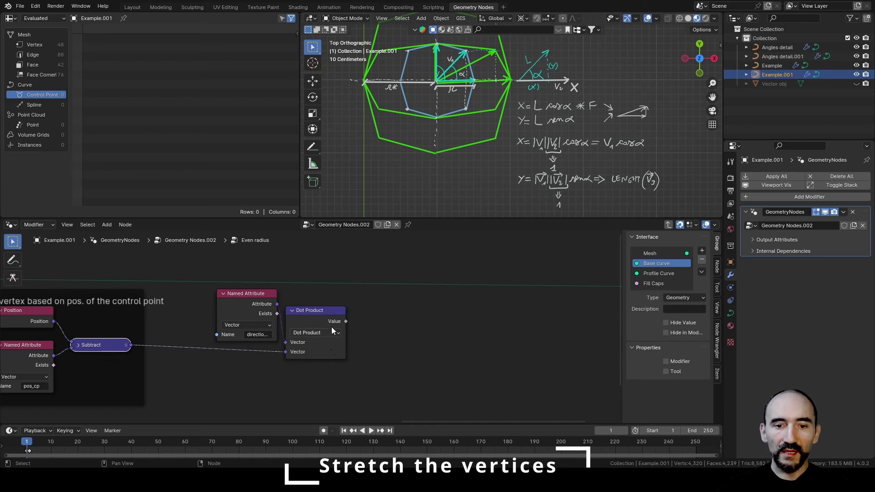
key(h)
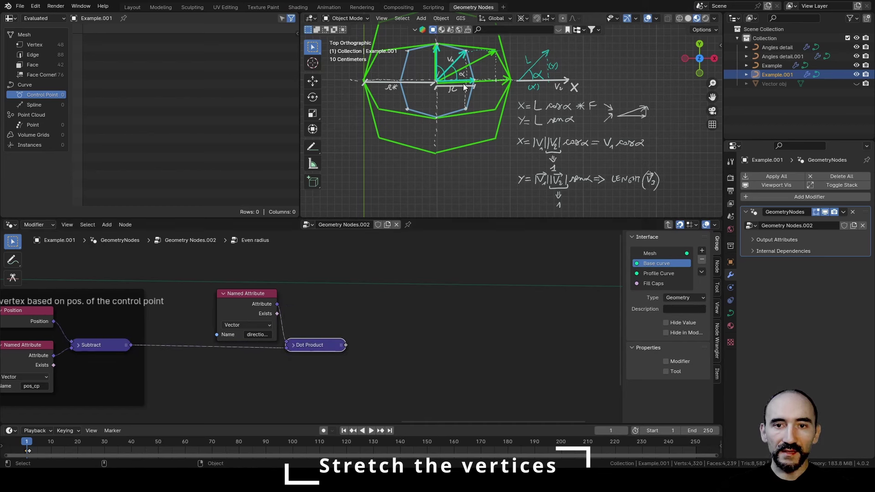
Frame the direction_out attribute and Dot Product nodes with the label "X component"
drag(322, 368, 245, 311)
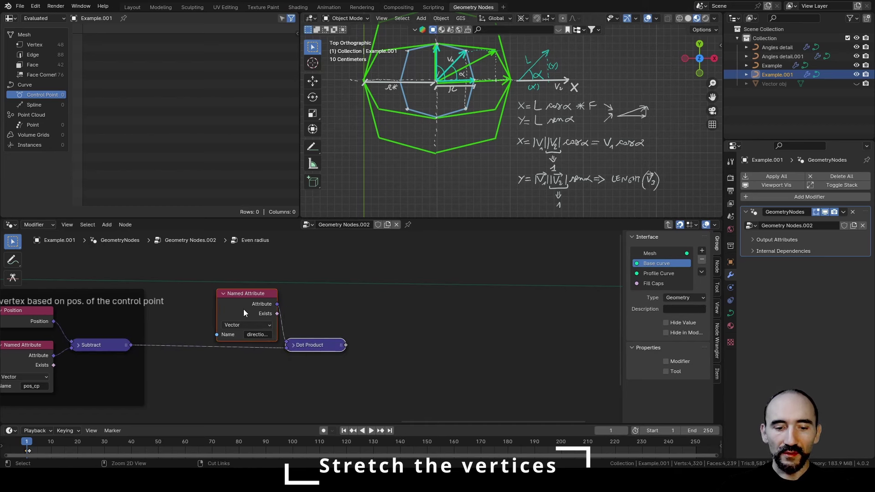
key(ctrl+j)
key(F2)
text(X component)
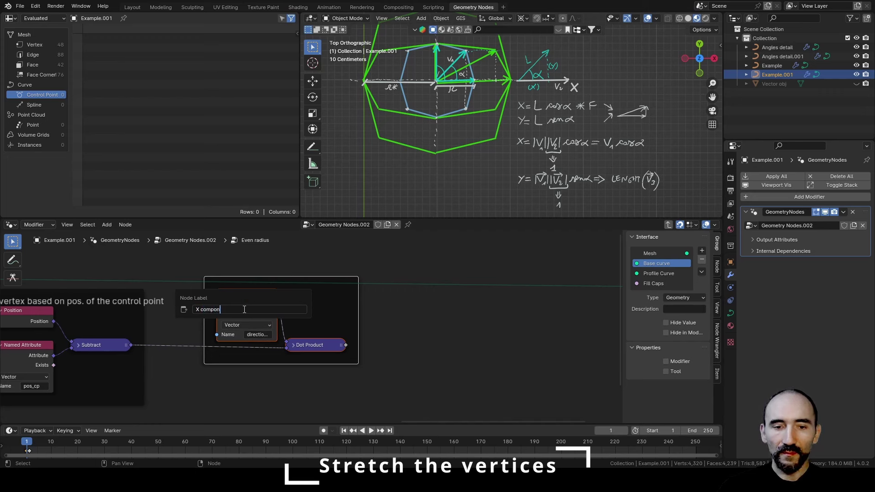
key(Return)
Add another Named Attribute node reading direction_out below the X component frame
scroll(248, 312, down, 1)
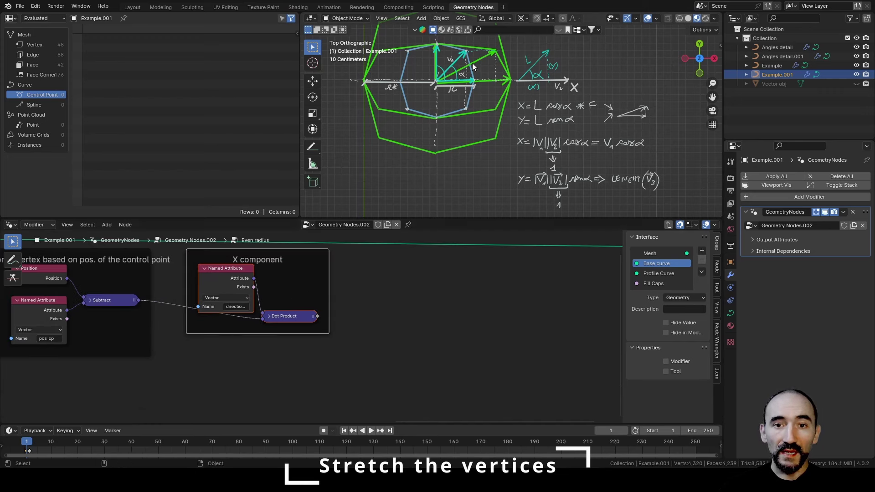
key(shift+a)
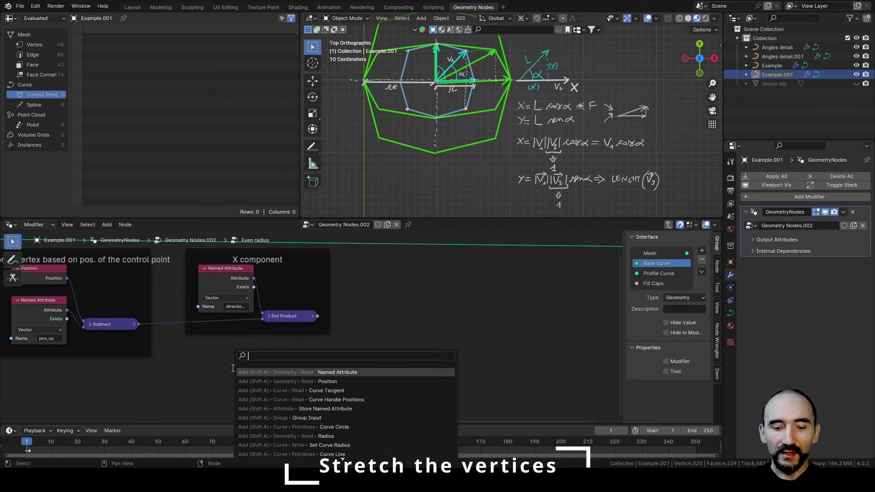
text(name)
key(Return)
click(201, 344)
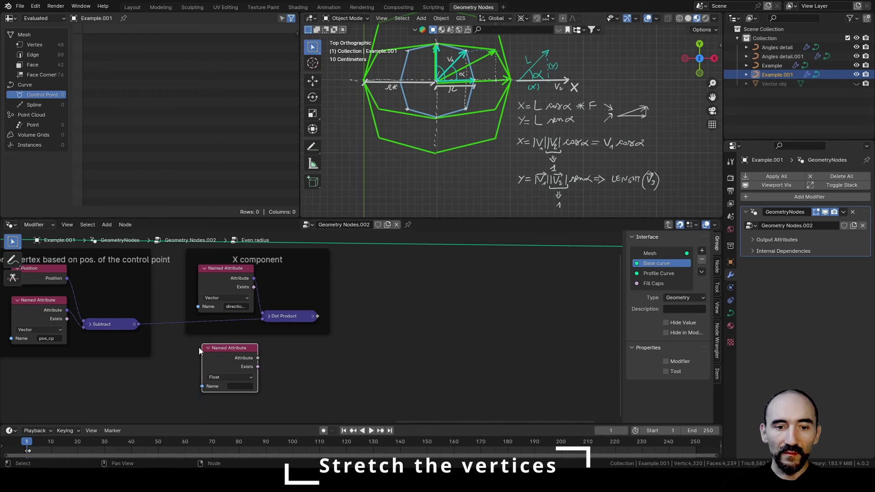
middle_drag(280, 362, 292, 338)
click(252, 362)
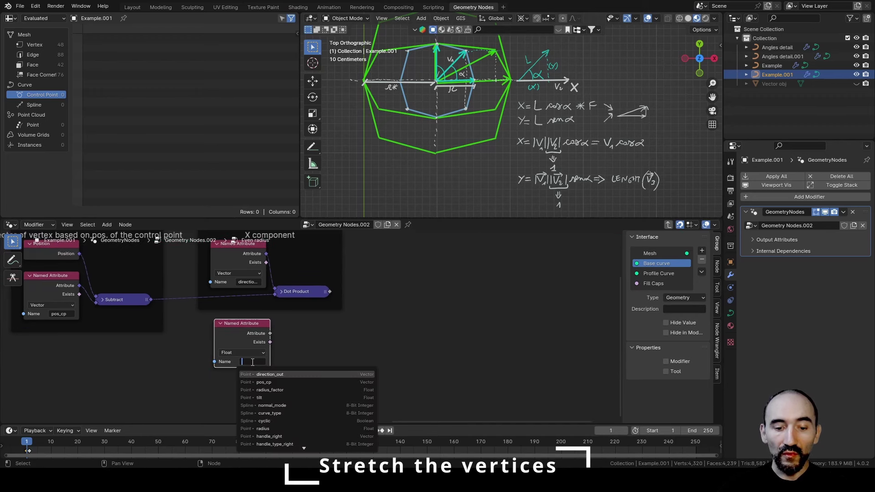
text(di)
key(Return)
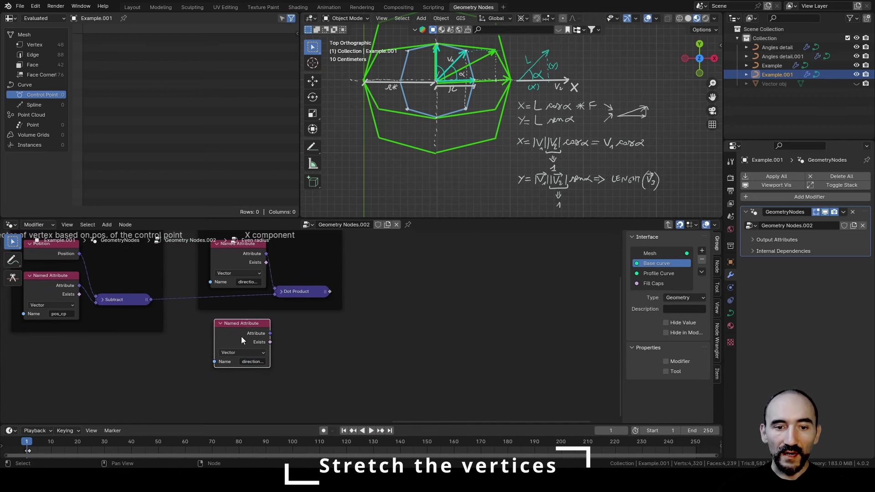
Add a Cross Product node fed by the second direction_out attribute and the Subtract vector
drag(266, 335, 297, 348)
text(cross)
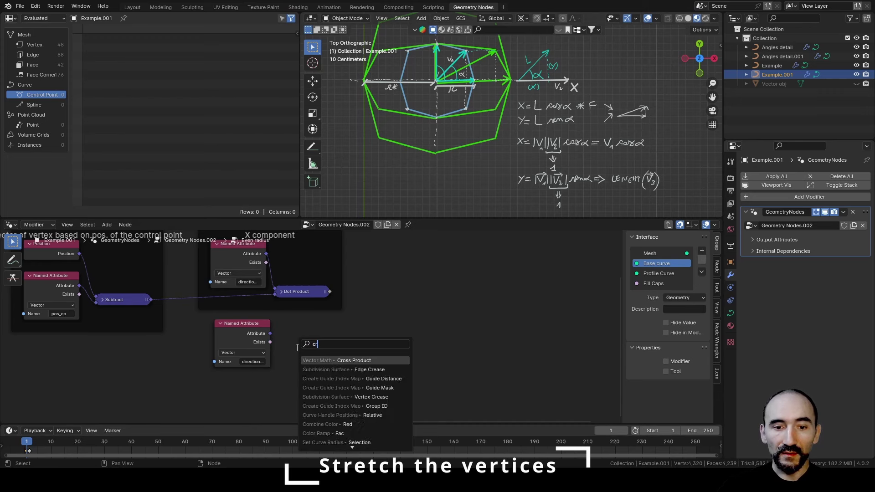
key(Return)
click(283, 349)
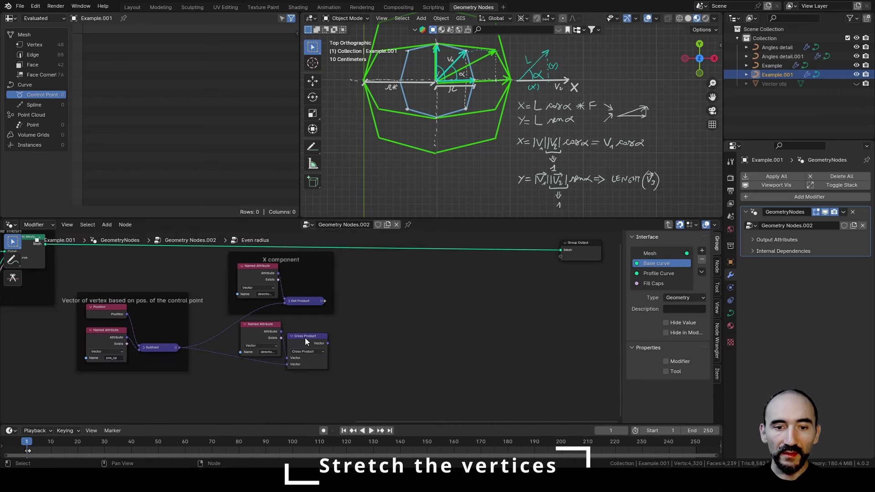
scroll(310, 343, up, 3)
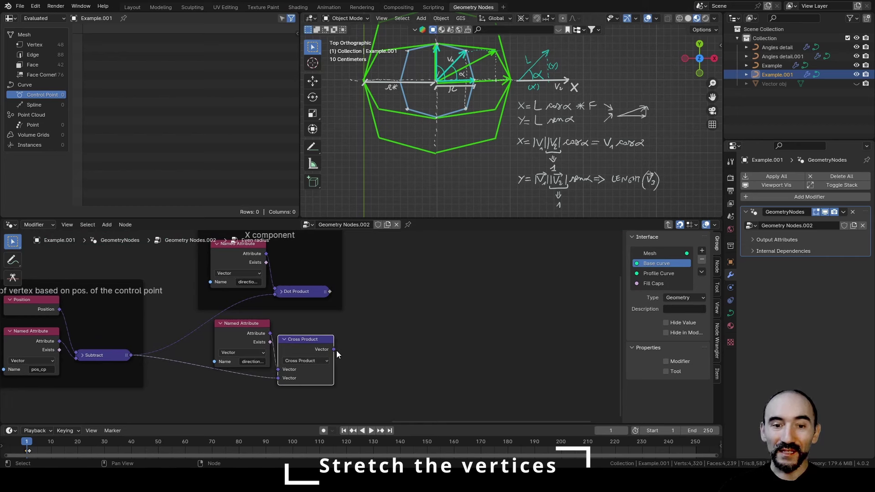
Add a vector Length node after the Cross Product, taking its vector output
drag(334, 349, 367, 352)
text(leng)
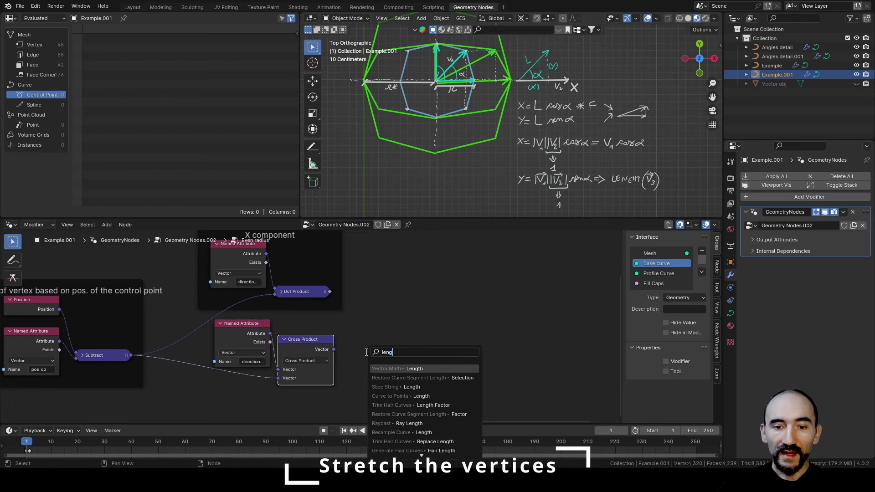
key(Return)
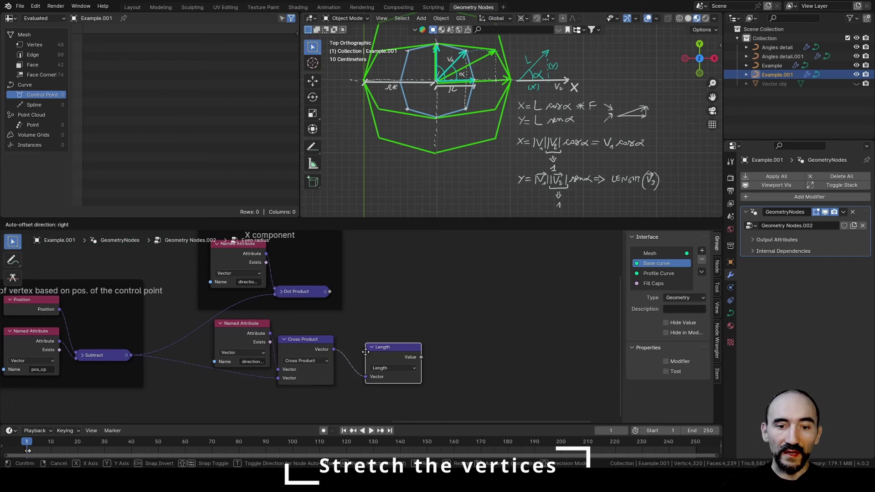
click(342, 344)
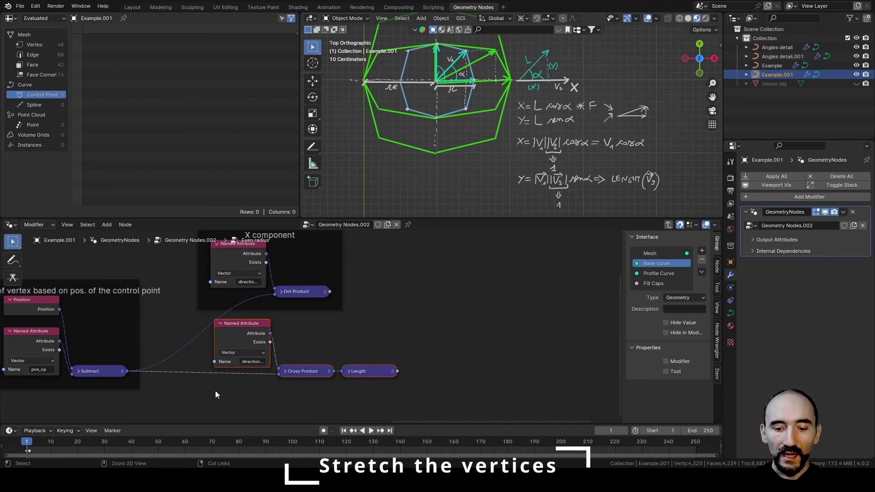
Frame the second direction_out, Cross Product and Length nodes as "Y component (need to be the same)" and move the frame clear of X component
key(ctrl+j)
key(F2)
text(Y c)
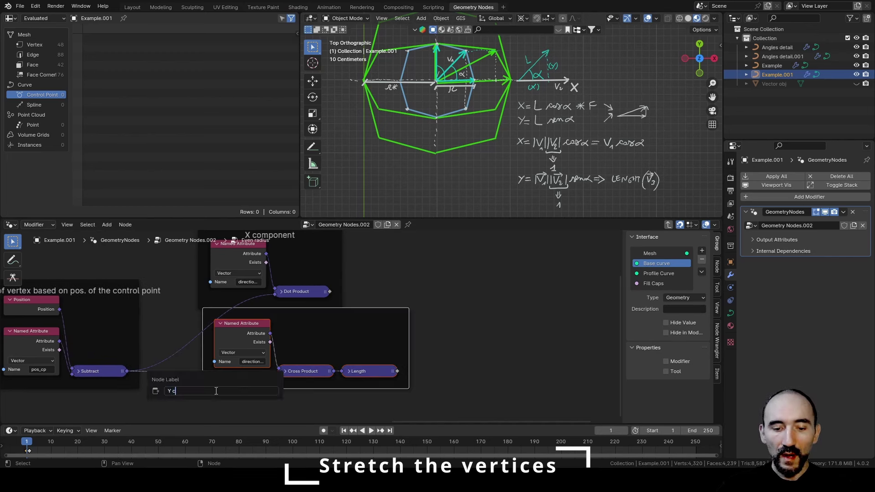
text(omponent (need)
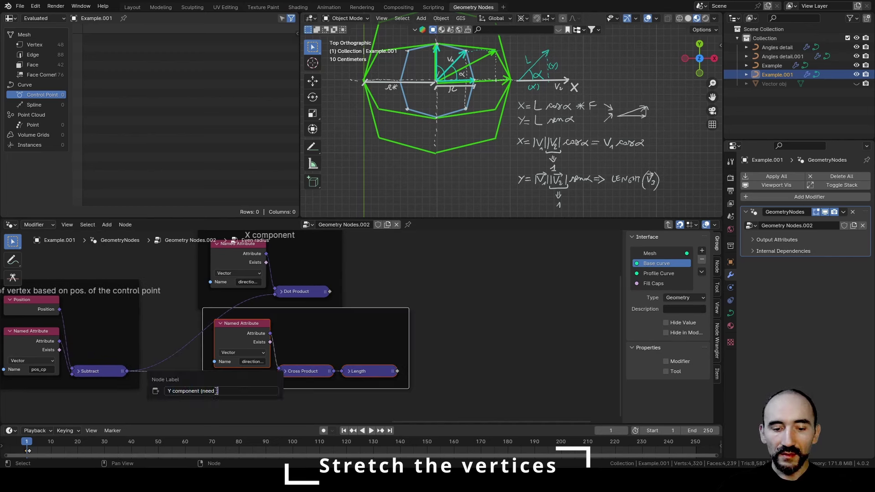
text( to be the same))
key(Return)
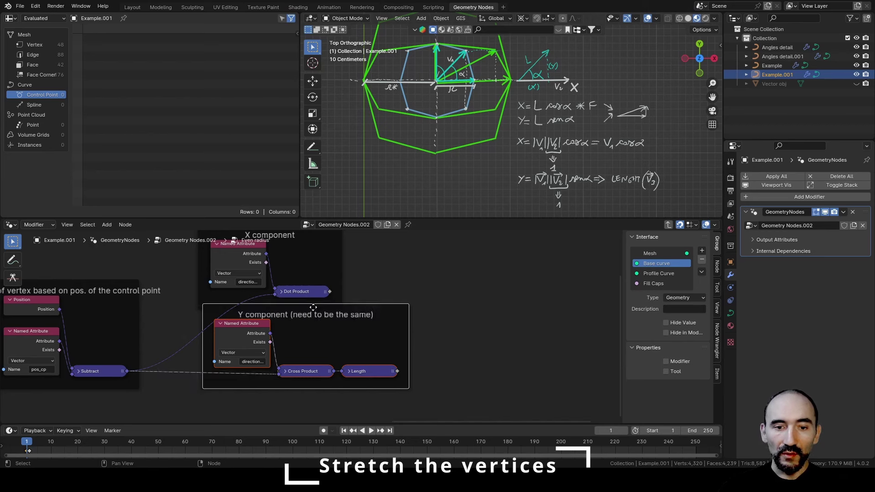
drag(311, 313, 306, 324)
click(95, 373)
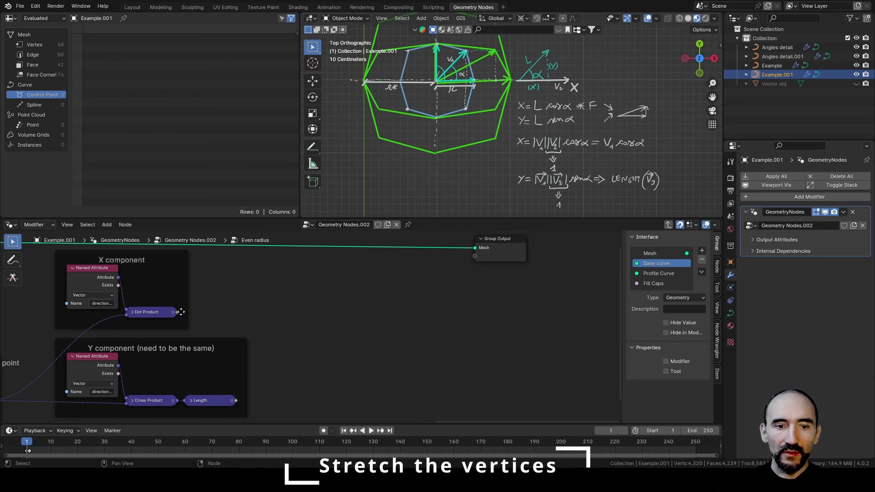
Add a Named Attribute node beyond the X component frame that reads the radius_factor attribute
key(F3)
text(a)
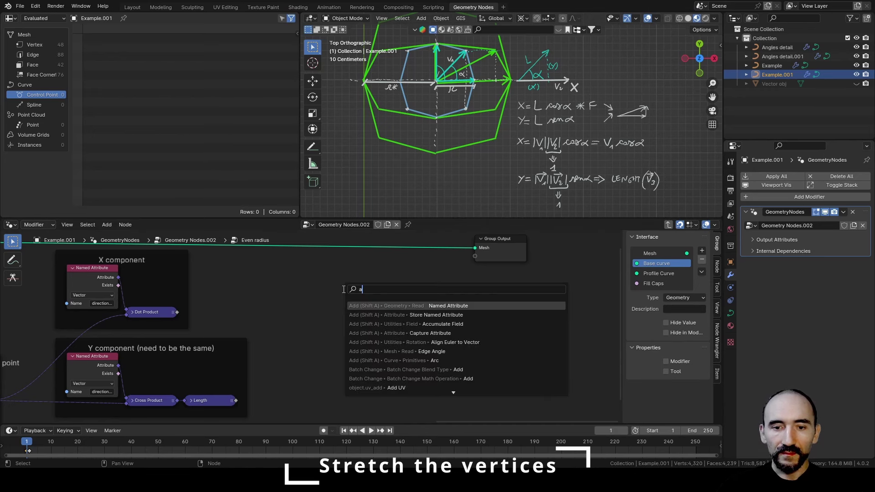
key(Return)
click(313, 275)
click(348, 311)
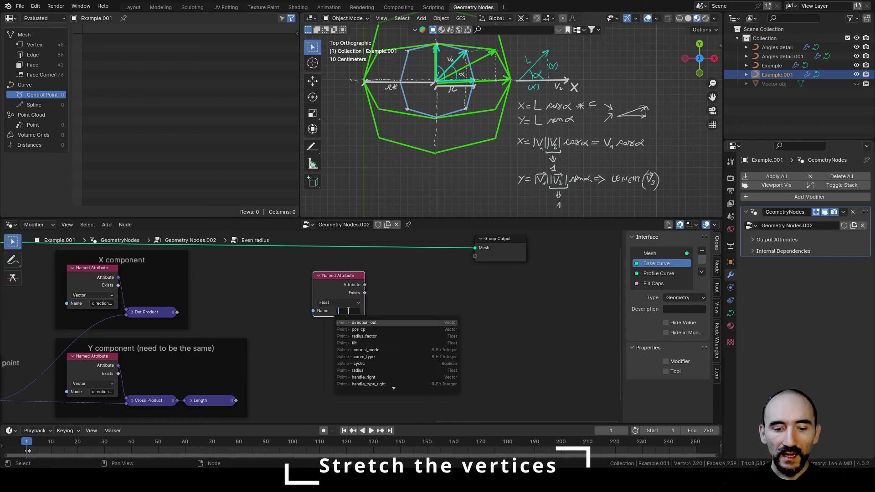
text(radiu)
key(Down)
key(Down)
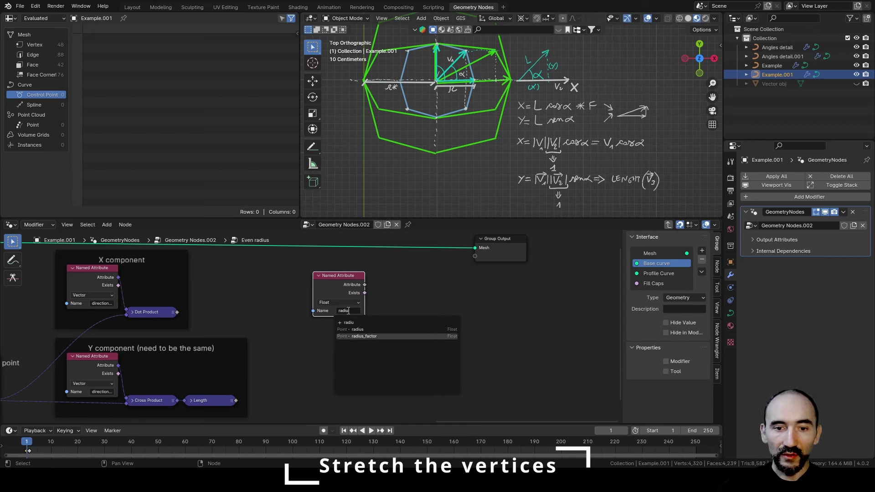
key(Return)
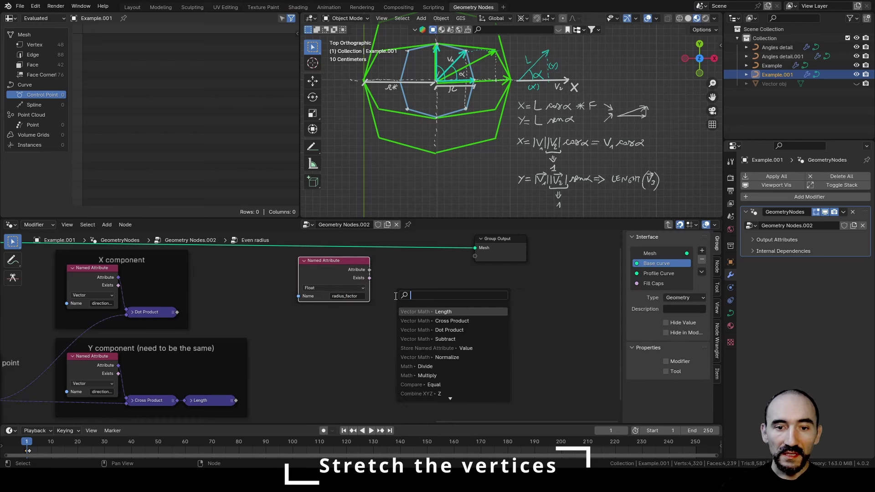
Add a Multiply node that multiplies the radius_factor attribute by the X component's Dot Product value
text(mult)
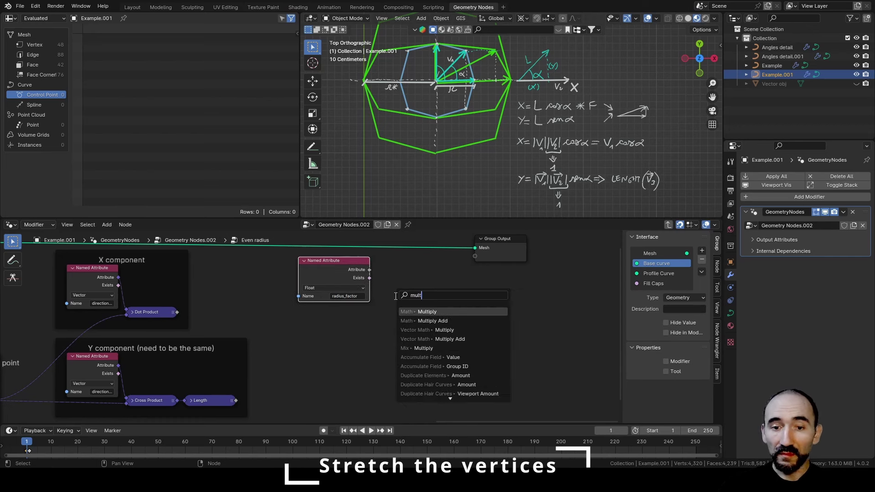
key(Return)
click(381, 272)
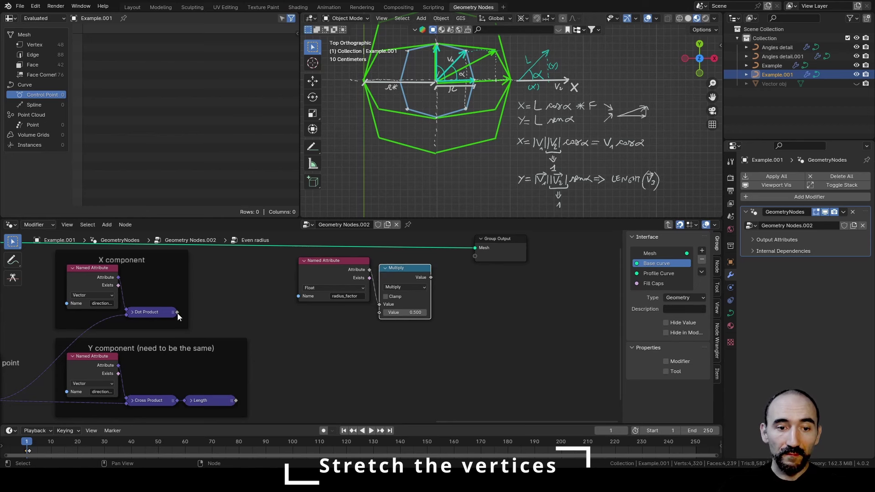
drag(176, 313, 380, 312)
Frame the radius_factor and Multiply nodes as "Stretch the X by the factor" and move the Group Output farther away to make room
key(ctrl+j)
key(F2)
text(Stretc)
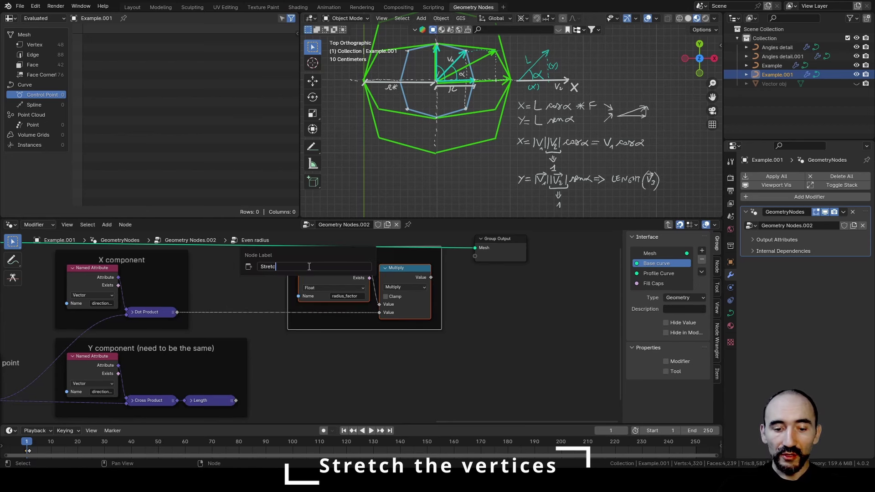
text(h the X by )
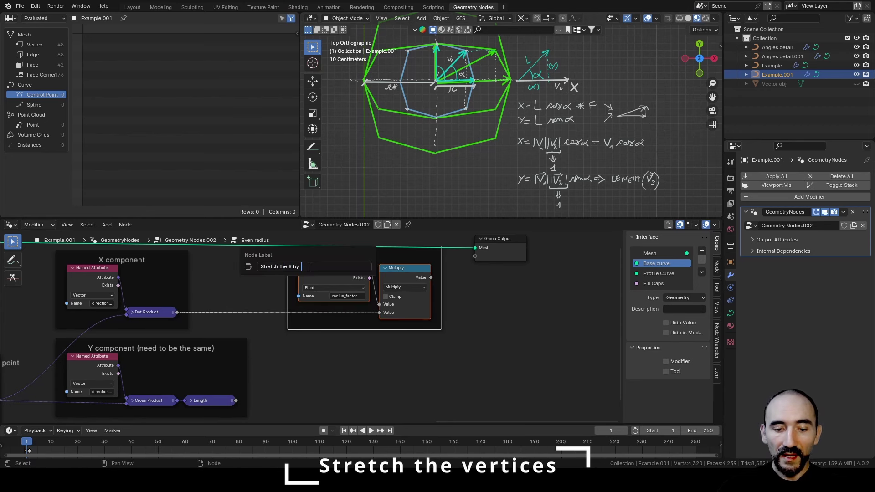
text(the factor)
key(Return)
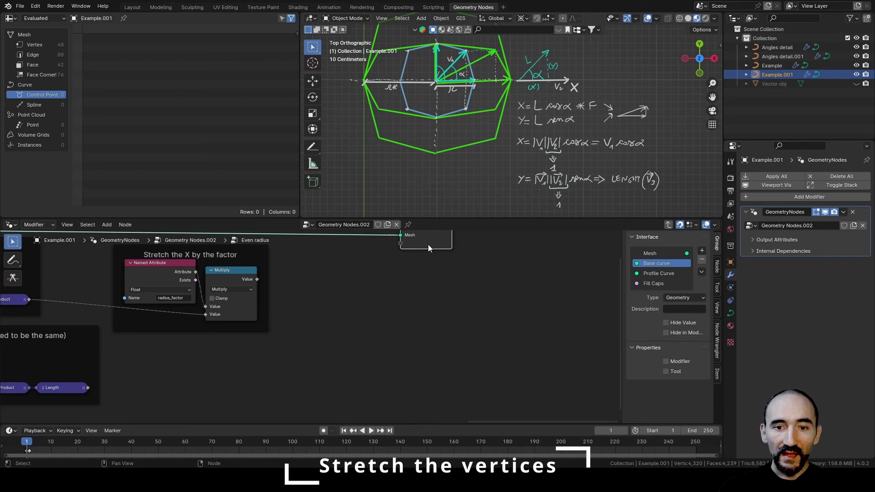
drag(428, 248, 578, 237)
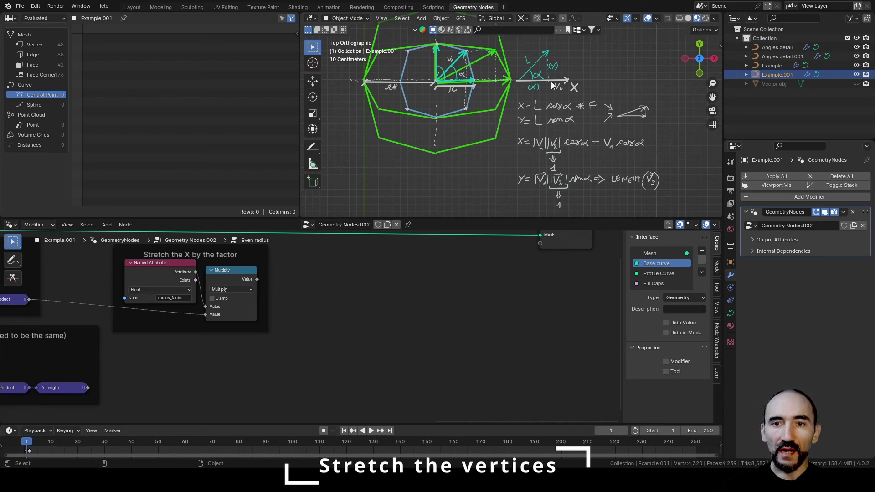
Add a Named Attribute node after the "Stretch the X by the factor" frame, reading the direction_out vector
key(F3)
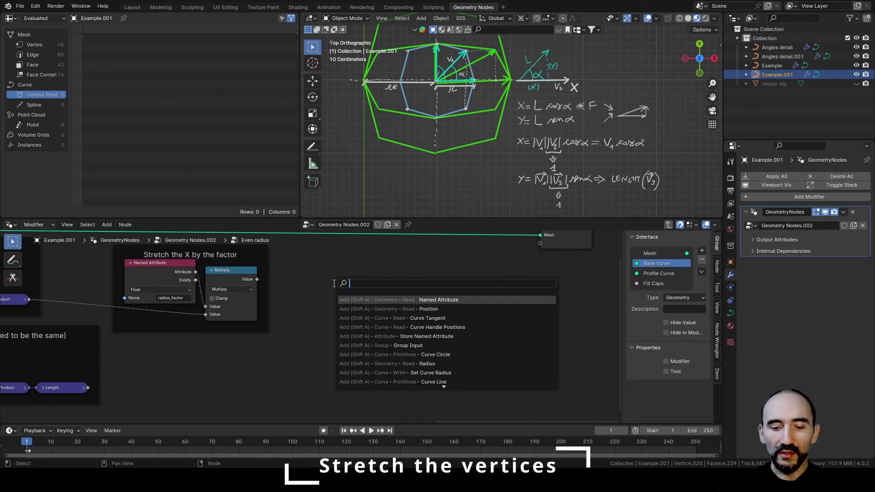
text(name)
key(Down)
key(Return)
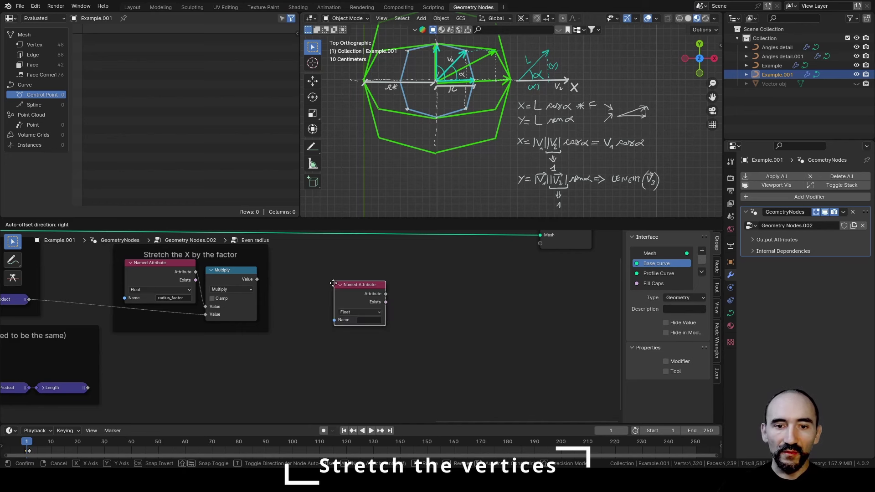
click(334, 284)
click(369, 306)
text(dire)
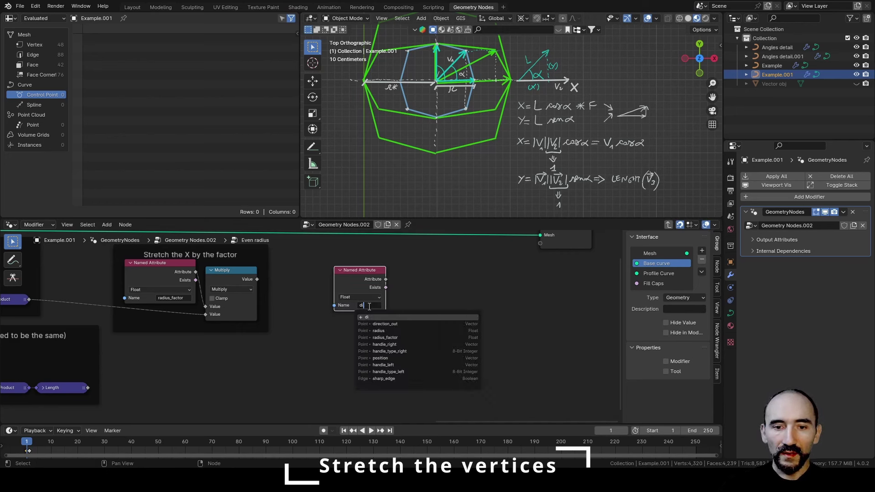
key(Down)
key(Return)
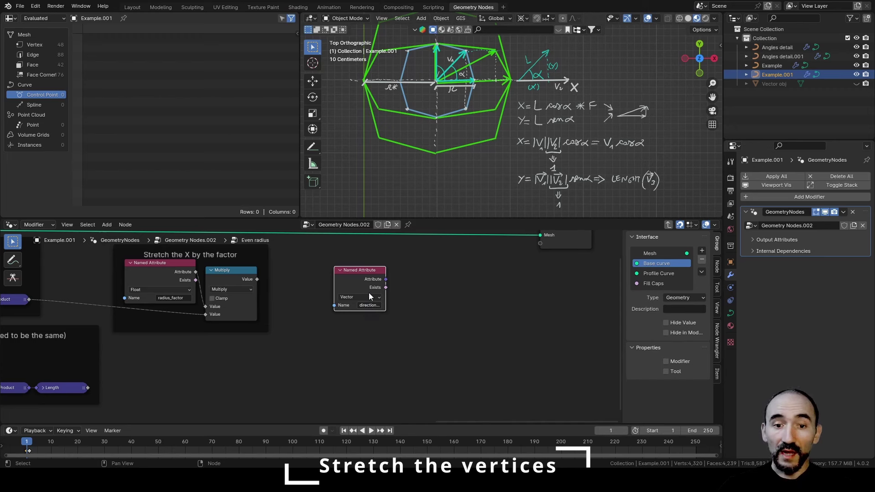
Add a vector Scale node fed by the new direction_out attribute, with the Multiply value as its scale
drag(357, 278, 397, 282)
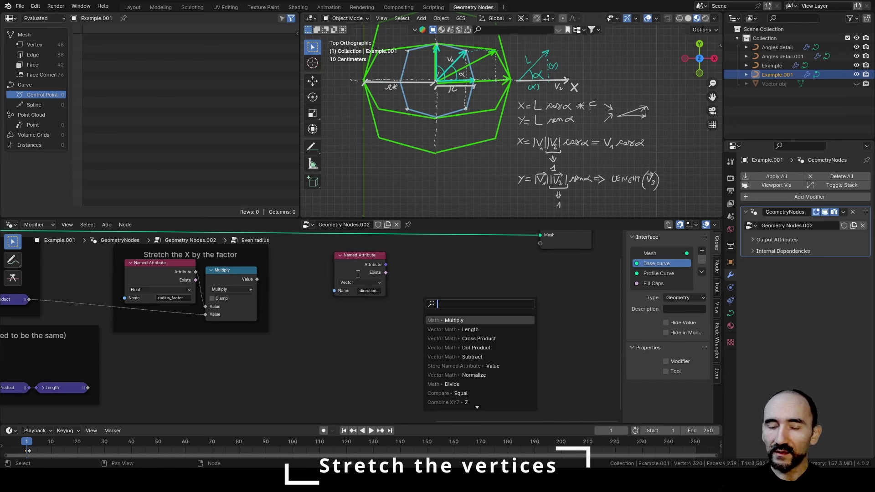
text(scale)
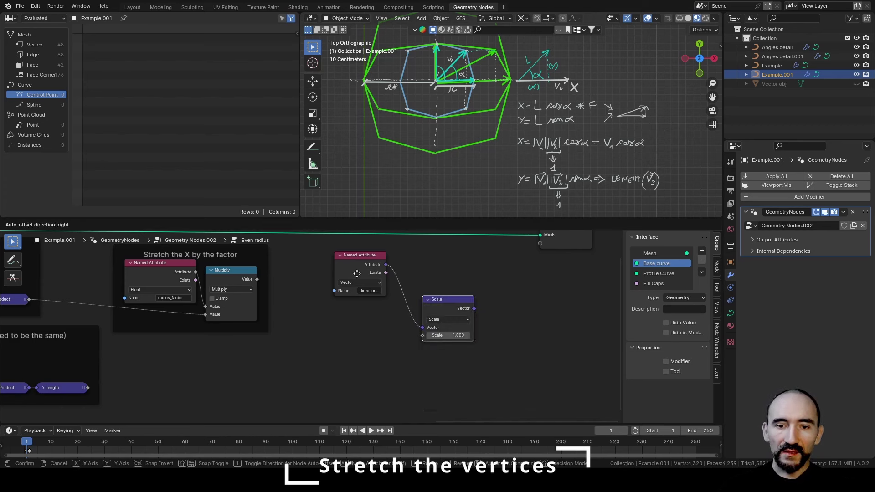
key(Return)
click(328, 248)
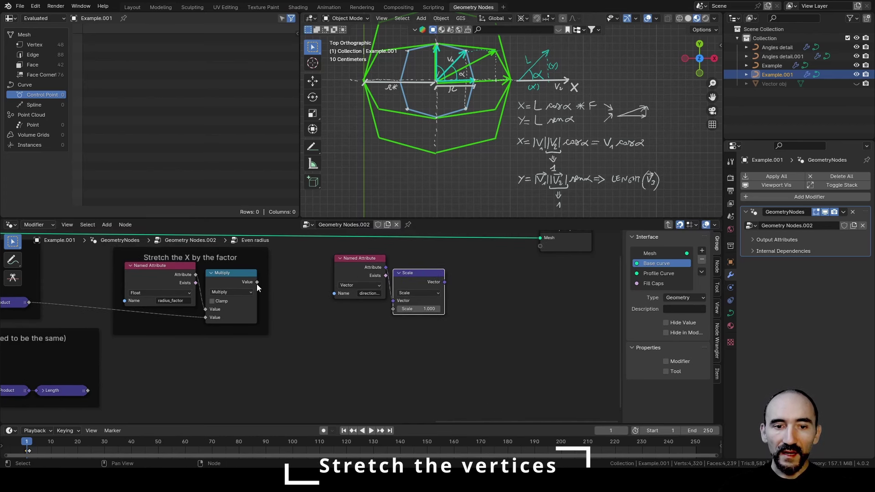
drag(257, 283, 393, 309)
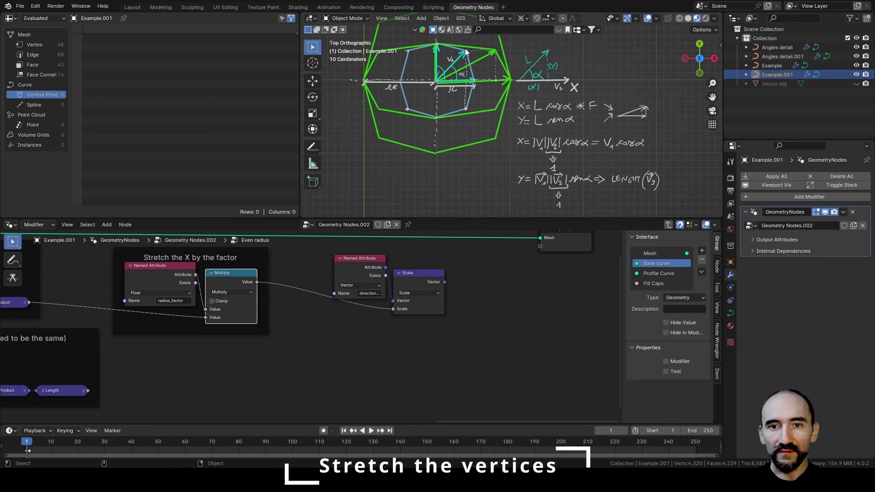
Frame the direction_out attribute and the Scale node together and label the frame "X vector"
key(ctrl+j)
key(F2)
text(X)
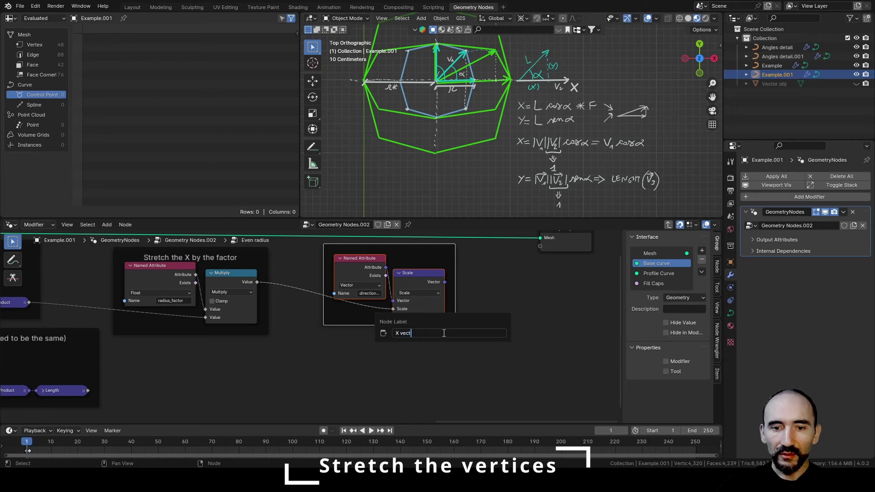
text(vect)
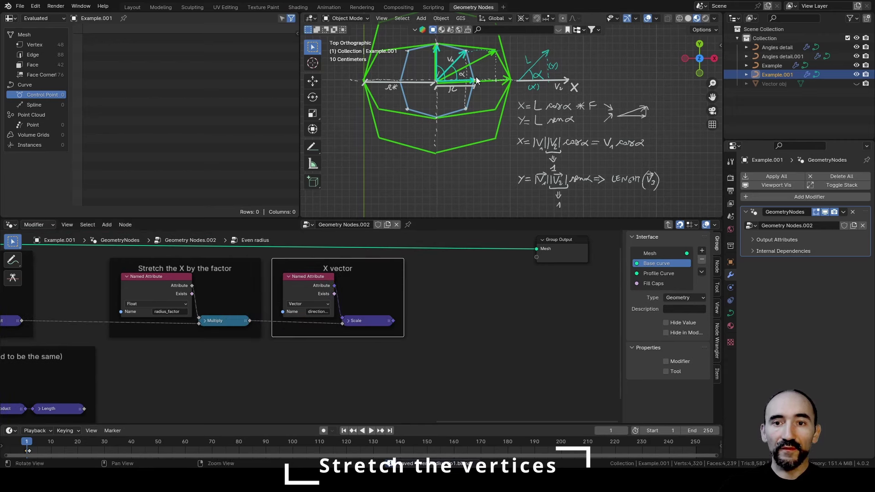
Add another Named Attribute node below the X vector frame, reading direction_out as a vector
shift+middle_drag(476, 76, 480, 123)
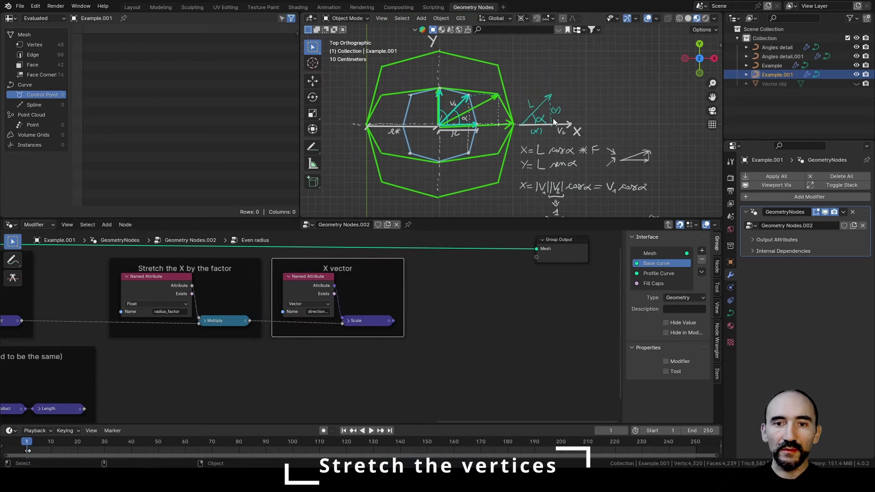
scroll(554, 118, up, 2)
shift+middle_drag(426, 84, 424, 147)
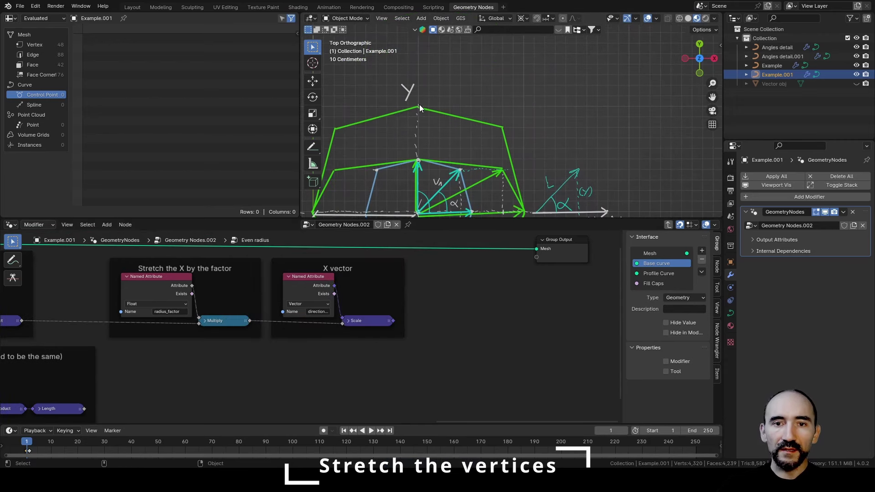
shift+middle_drag(502, 183, 501, 154)
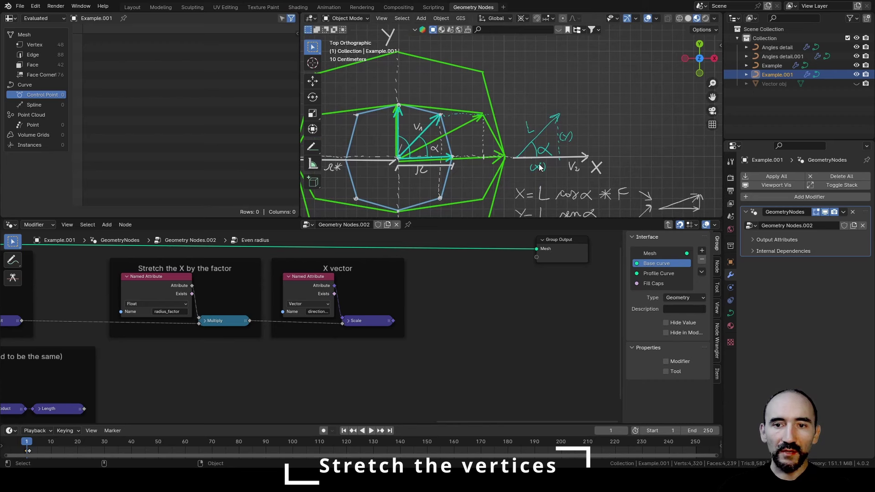
middle_drag(324, 372, 324, 342)
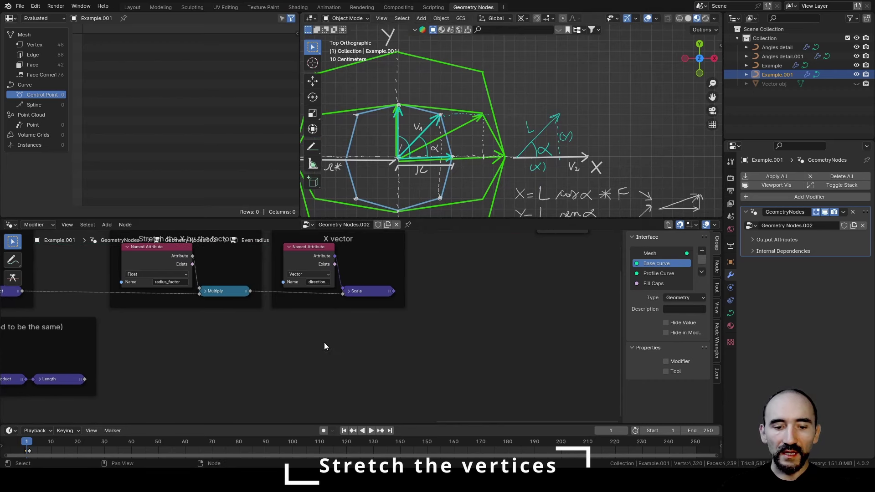
key(F3)
text(nam)
key(Down)
key(Return)
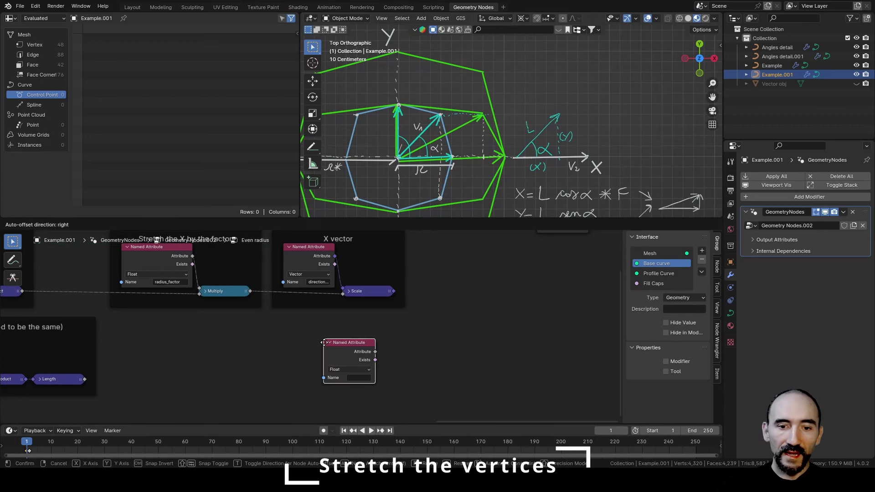
click(286, 327)
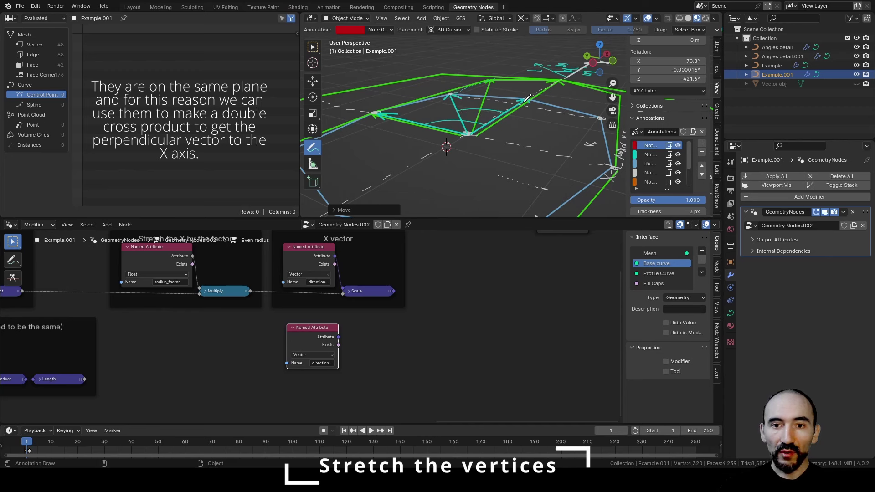
Annotate the vectors' common origin in the viewport with red vertical arrows up and down, plus hatching for the plane
drag(468, 134, 470, 54)
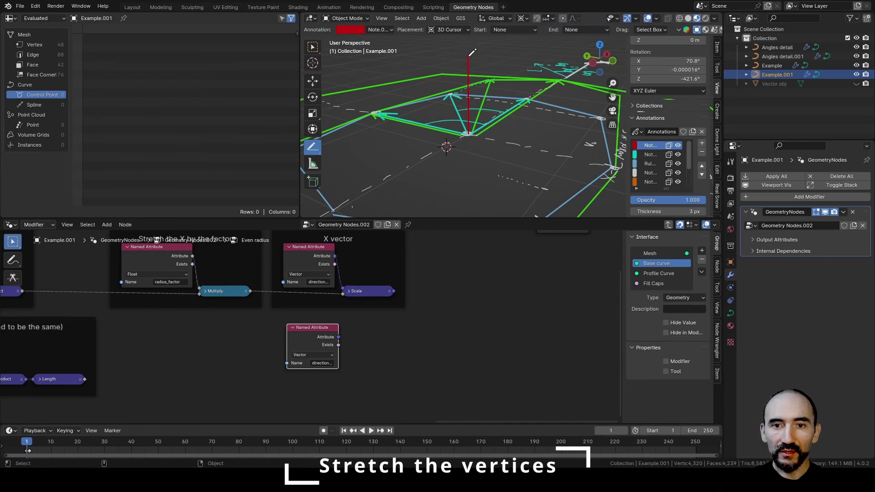
drag(468, 135, 470, 203)
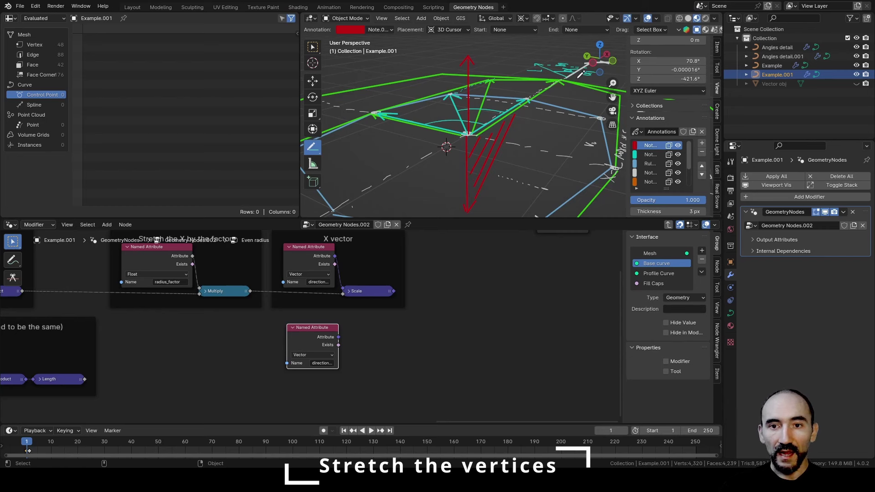
drag(483, 202, 564, 84)
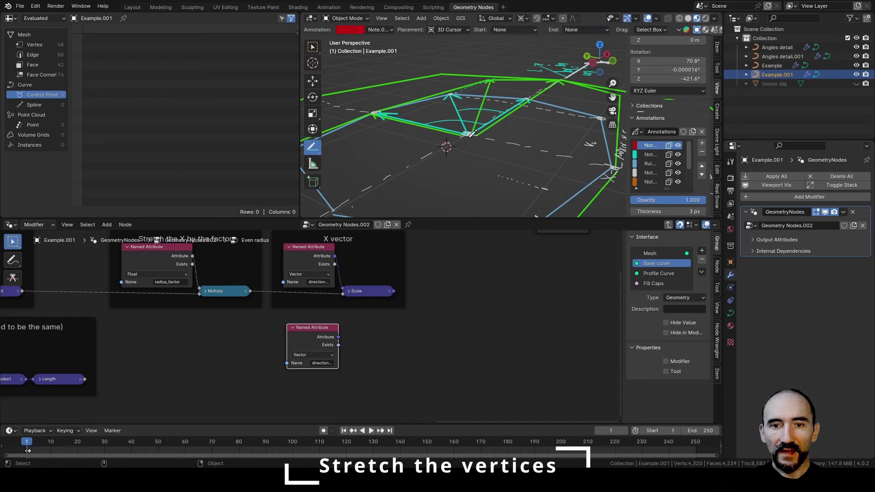
Draw red annotation arrows from the vectors' common origin in the viewport and label them X, Y and Z
drag(469, 135, 471, 196)
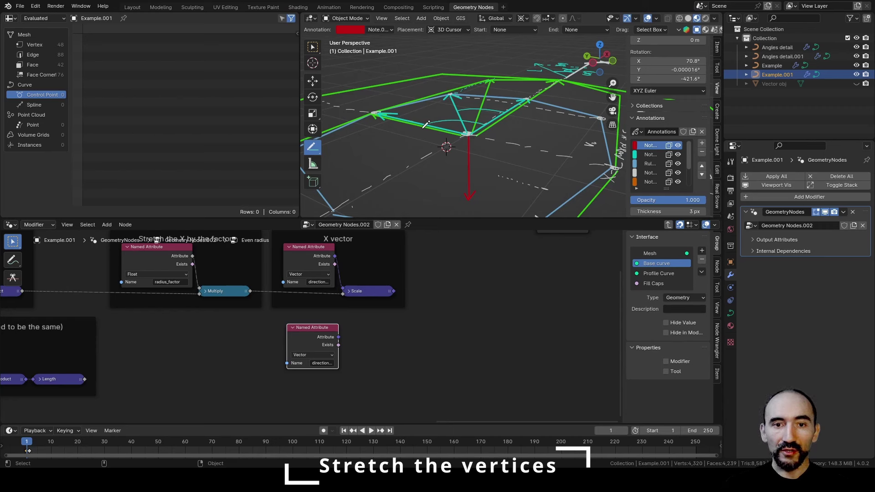
mouse_move(466, 132)
mouse_down()
mouse_move(408, 114)
mouse_move(413, 119)
mouse_move(422, 112)
mouse_move(399, 102)
mouse_up()
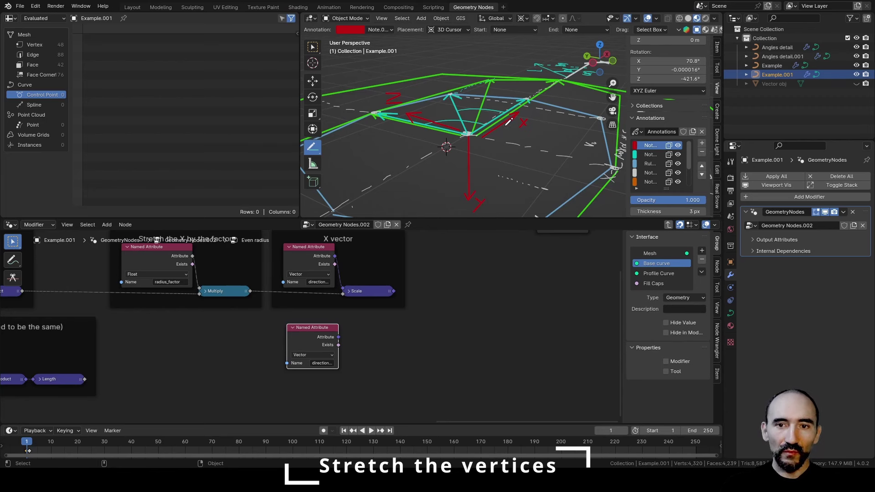
Duplicate the "Vector of vertex based on pos. of the control point" frame with its nodes and place it beside the Y component frame
click(184, 365)
middle_drag(184, 365, 442, 347)
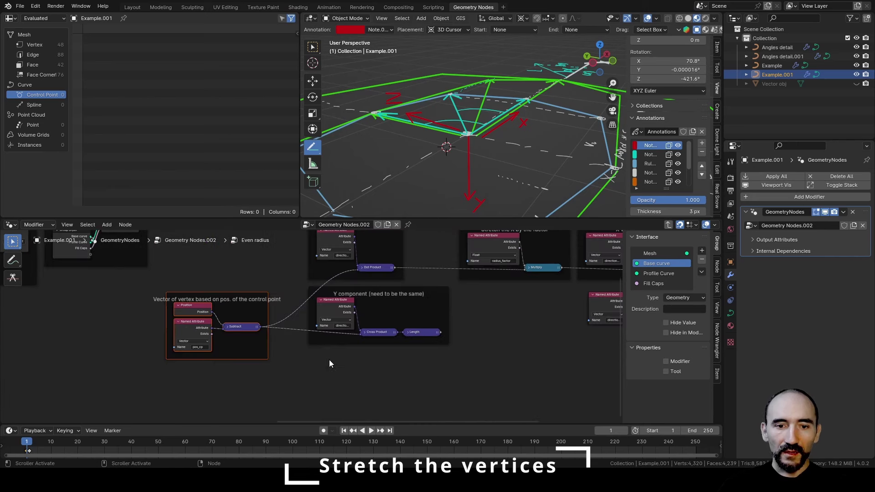
middle_drag(414, 361, 265, 358)
key(shift+d)
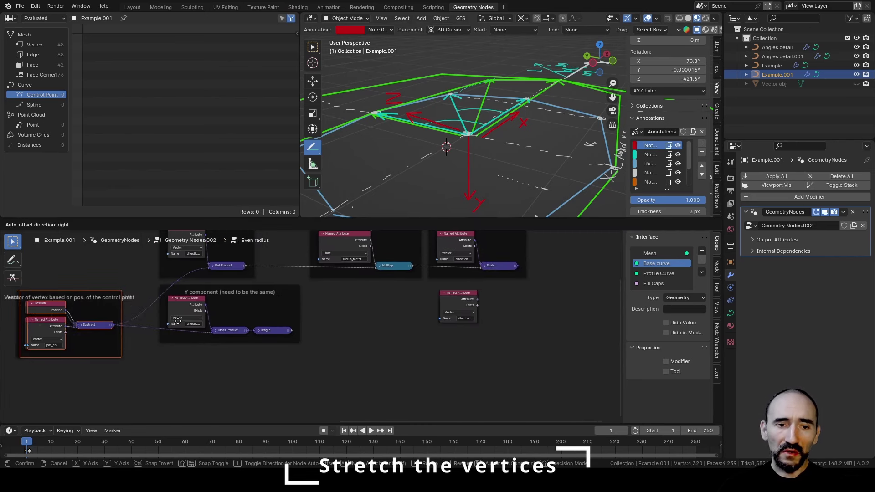
click(479, 324)
middle_drag(517, 342, 430, 344)
scroll(430, 345, up, 4)
Add a Cross Product node fed by the duplicated Subtract vector first and the nearby direction_out attribute second
drag(330, 299, 330, 359)
drag(290, 318, 342, 306)
text(cross)
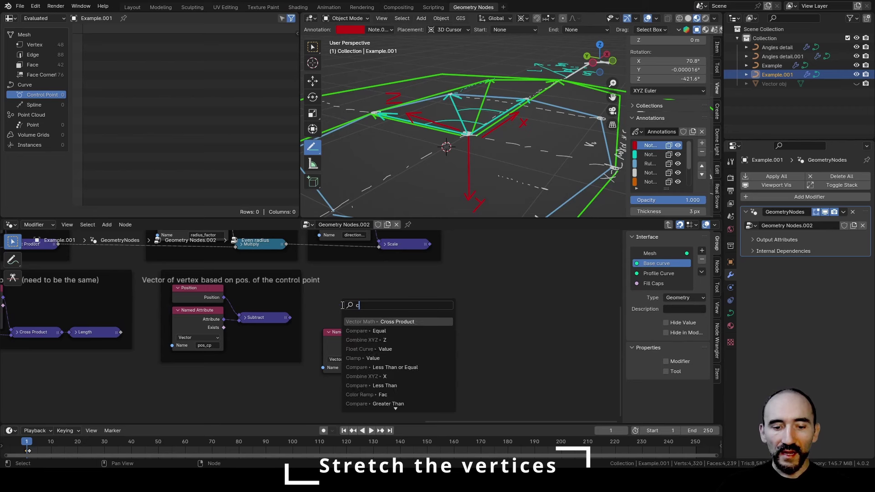
key(Return)
click(392, 298)
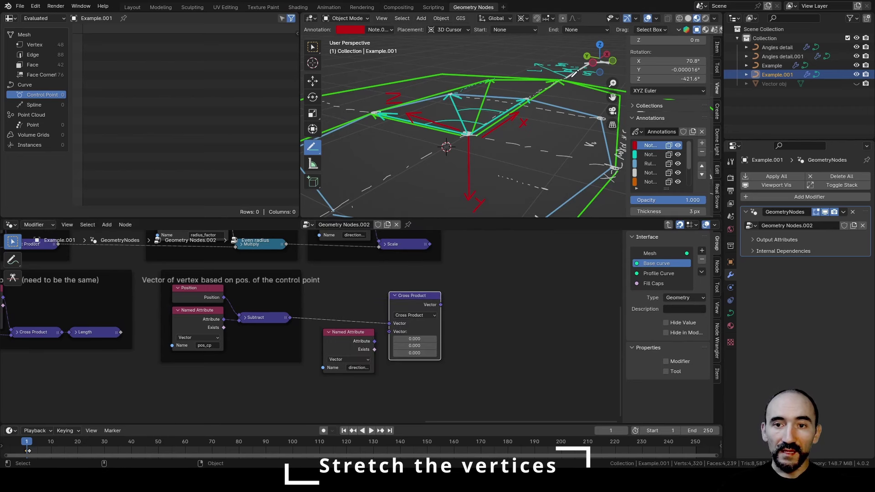
drag(375, 341, 389, 331)
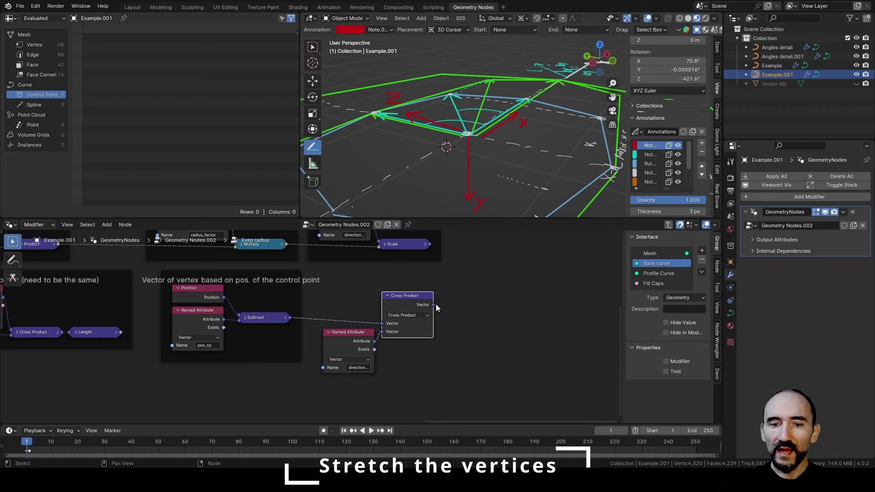
Add a second Cross Product node taking direction_out as its first vector and the first Cross Product's output as its second
click(502, 299)
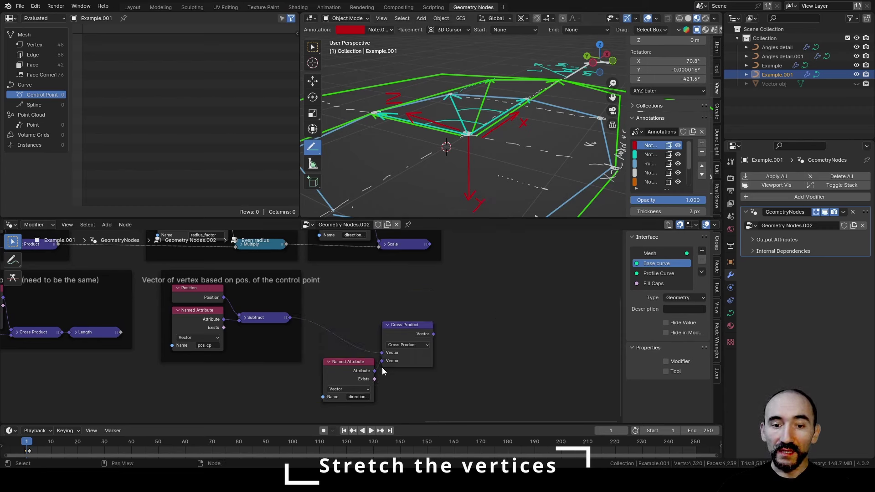
drag(402, 325, 401, 295)
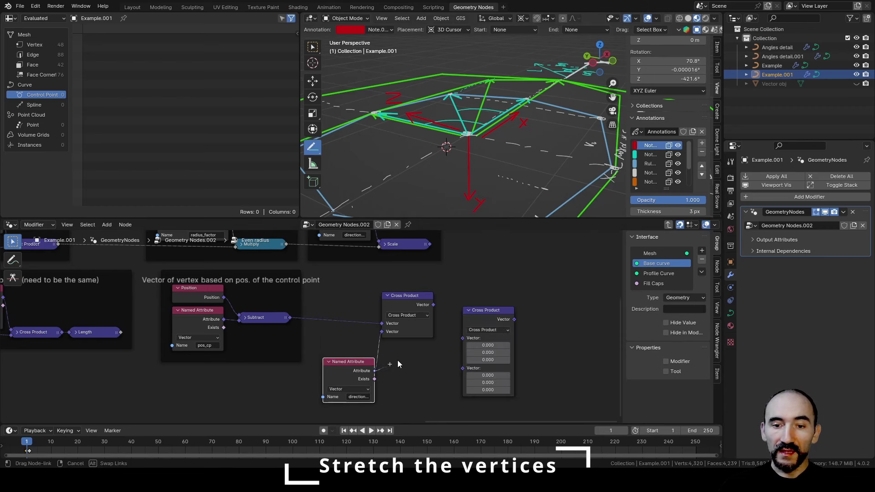
drag(375, 370, 464, 338)
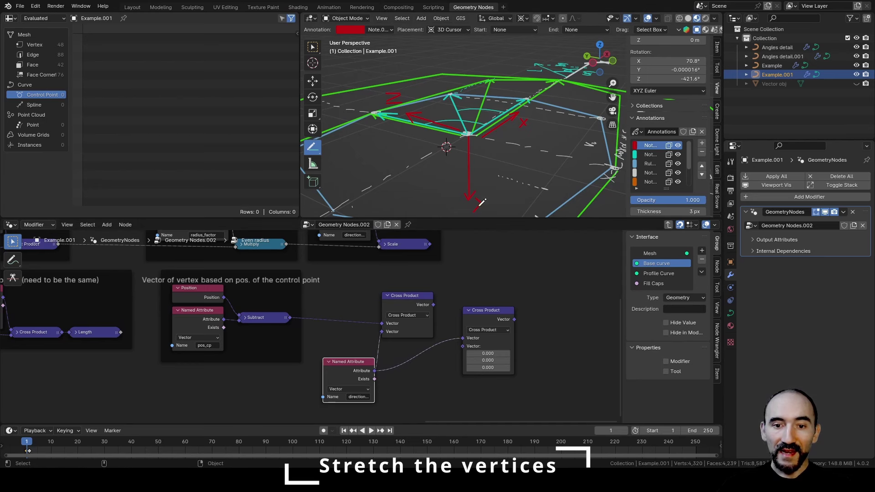
drag(432, 305, 463, 346)
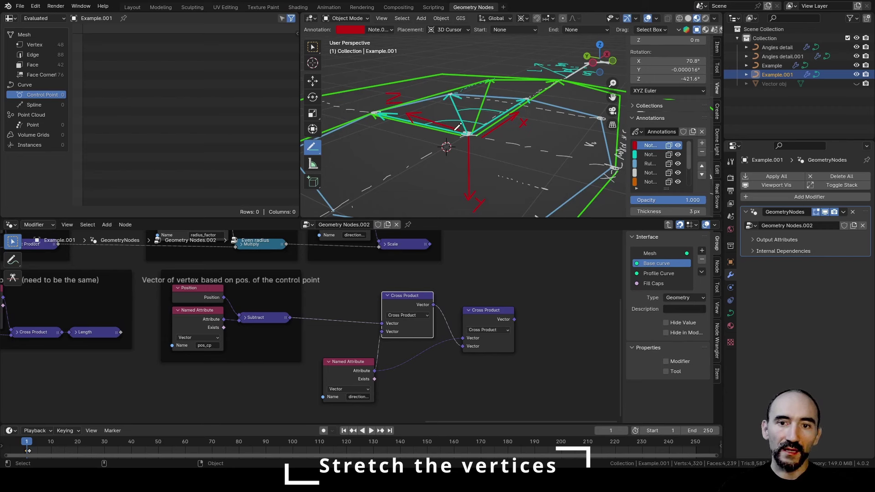
Add a Normalize node fed by the second Cross Product, then collapse and tidy the Cross Product and Normalize nodes
mouse_move(516, 320)
mouse_down()
mouse_move(500, 319)
mouse_move(528, 320)
mouse_up()
text(normal)
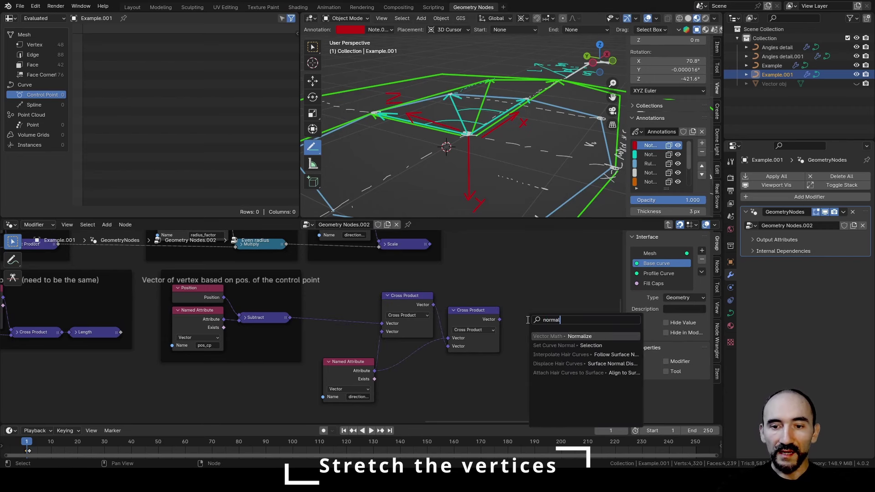
key(Return)
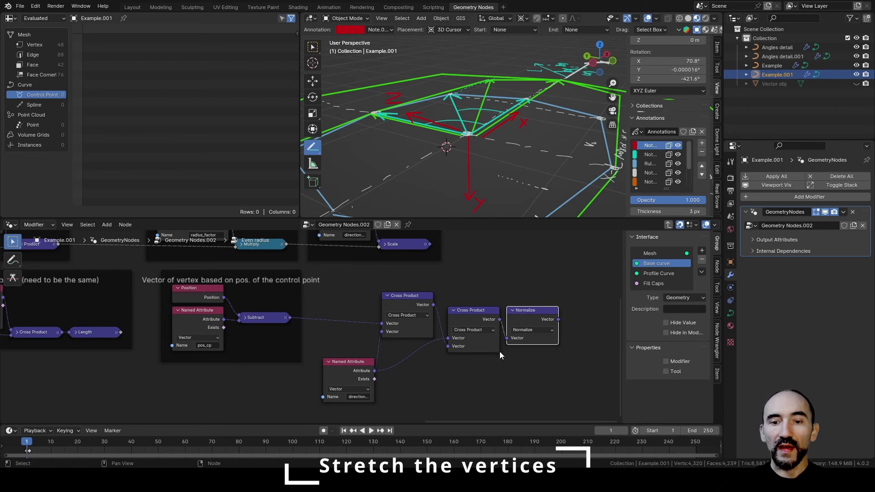
middle_drag(500, 352, 398, 332)
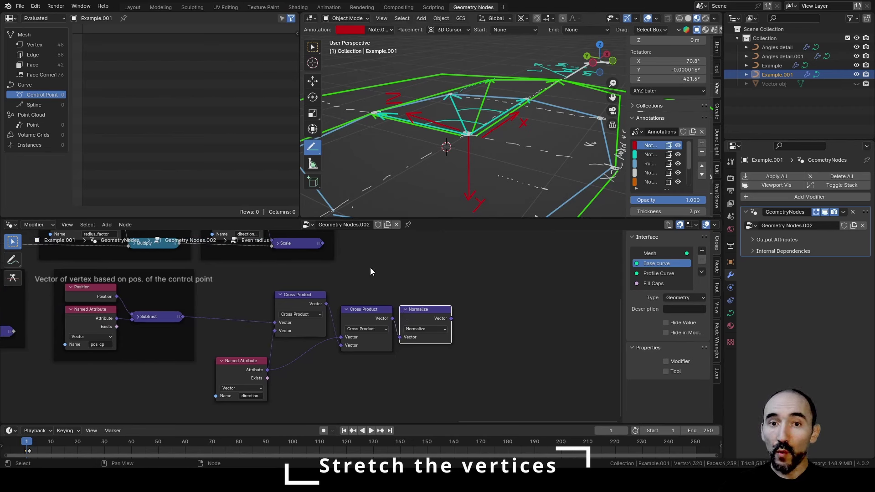
drag(241, 363, 241, 340)
click(297, 302)
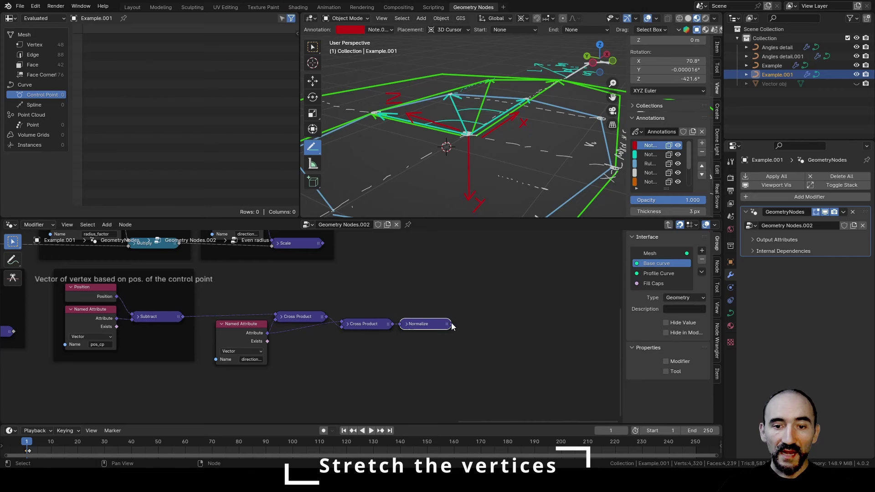
Add a Vector Math Scale node fed by Normalize and connect the Y component frame's Length output to its scale factor
drag(451, 325, 477, 340)
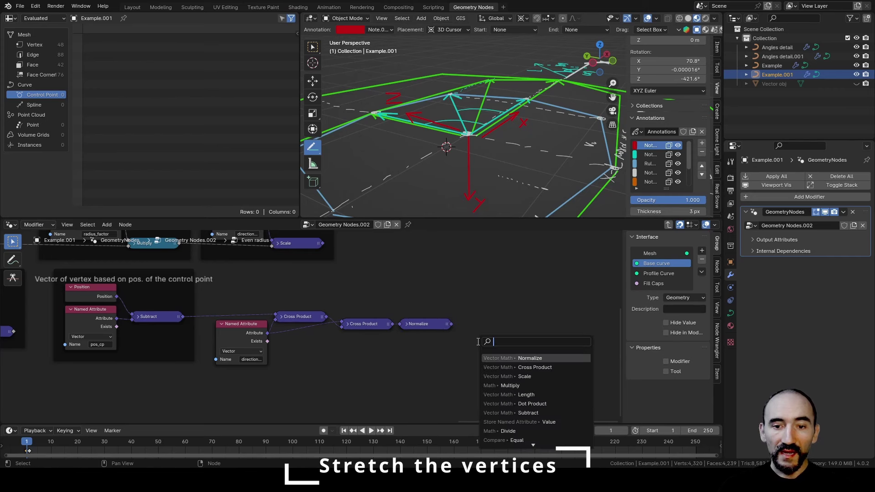
text(scale)
key(Return)
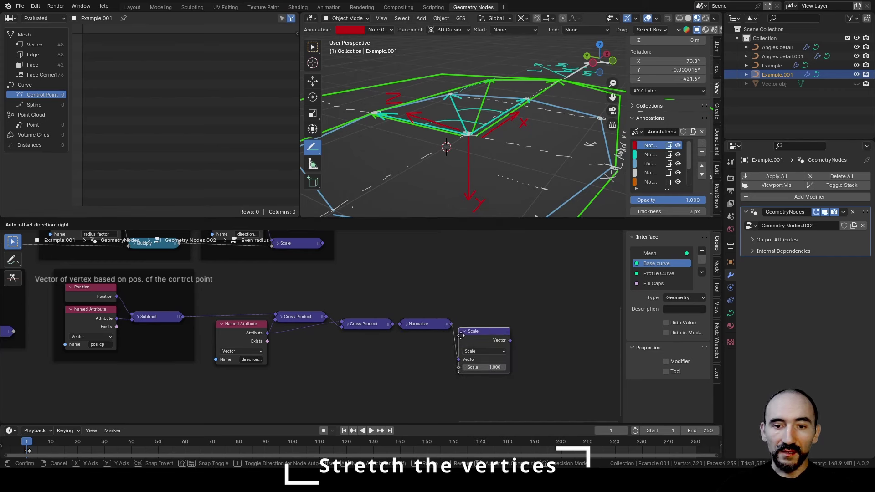
click(477, 341)
middle_drag(278, 390, 470, 361)
scroll(312, 328, down, 1)
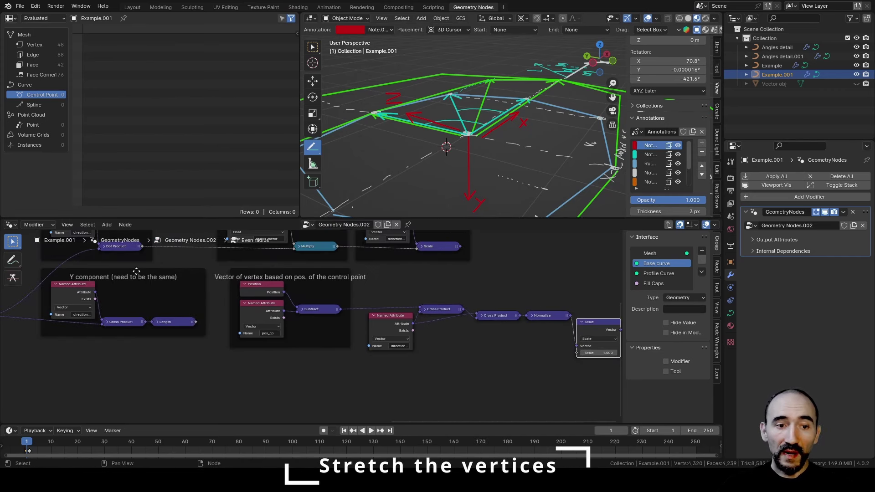
drag(122, 280, 122, 318)
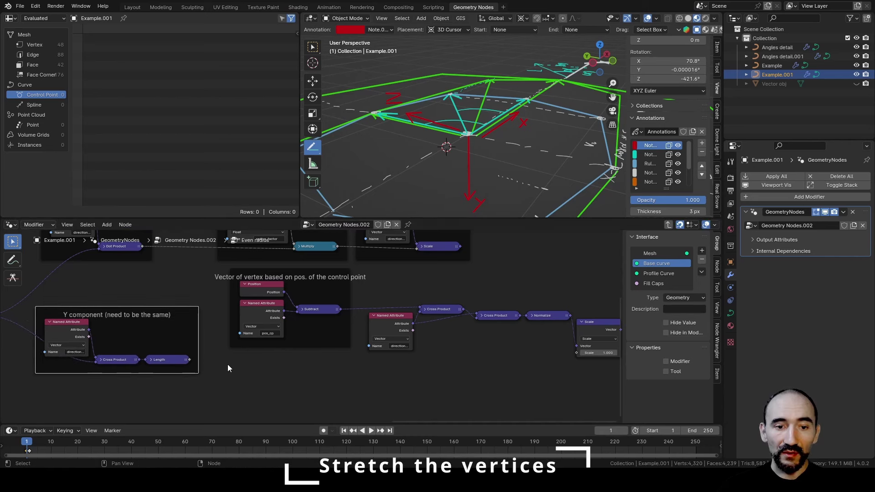
middle_drag(227, 367, 171, 371)
drag(106, 360, 494, 353)
middle_drag(422, 353, 305, 353)
Collapse the new Scale node and group the direction attribute, Cross Product, Normalize and Scale nodes in a frame labelled "Y vector"
drag(450, 285, 190, 350)
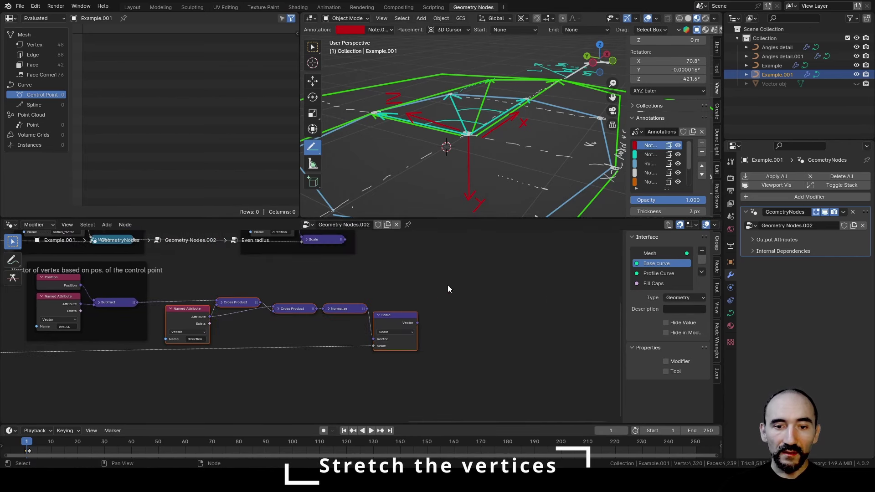
key(h)
drag(448, 288, 176, 362)
key(ctrl+j)
key(F2)
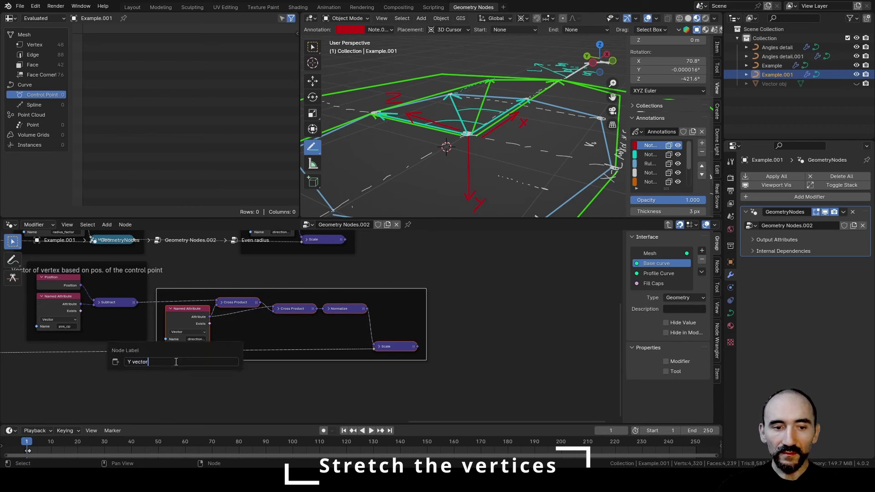
key(Return)
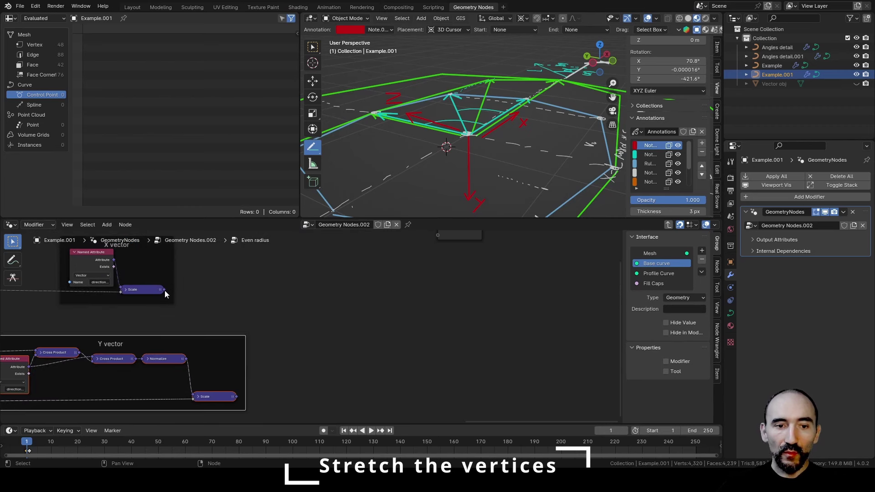
Add a Vector Math Add node that sums the Scale outputs of the X vector and Y vector frames
drag(165, 291, 293, 303)
text(ad)
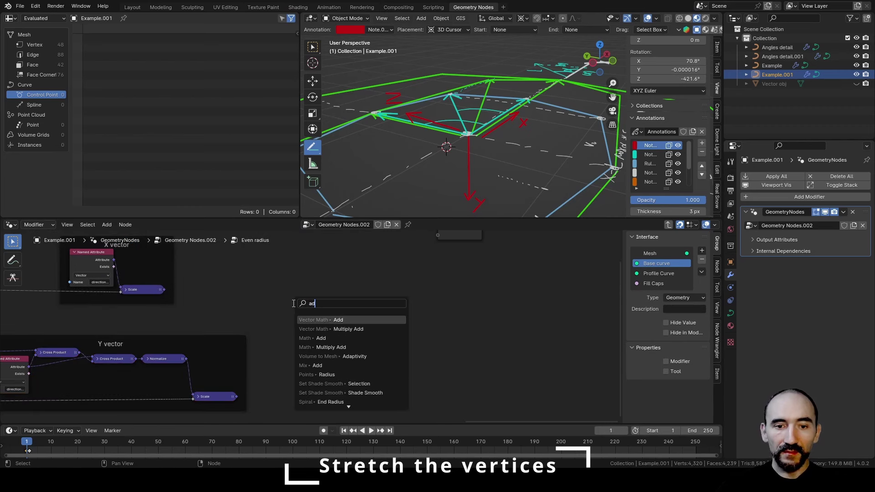
key(Return)
drag(237, 396, 288, 324)
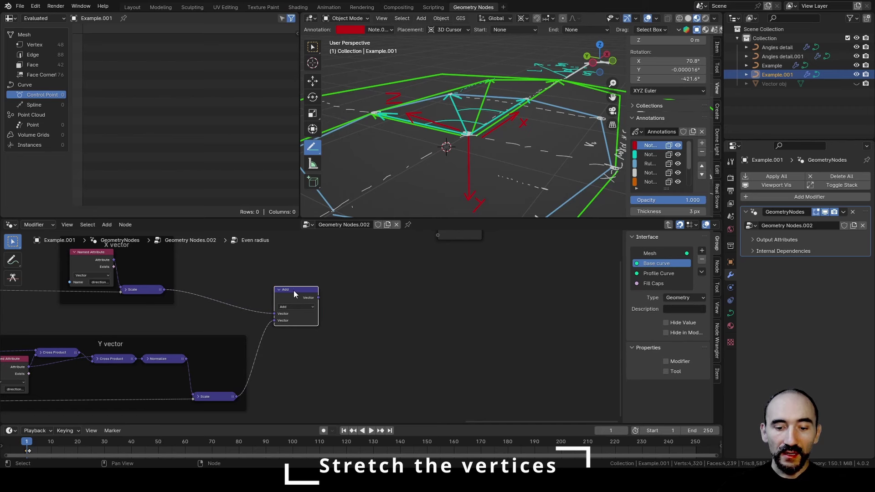
Put the Add node in a frame labelled "Final vector" and collapse the node
key(ctrl+j)
key(F2)
text(Final )
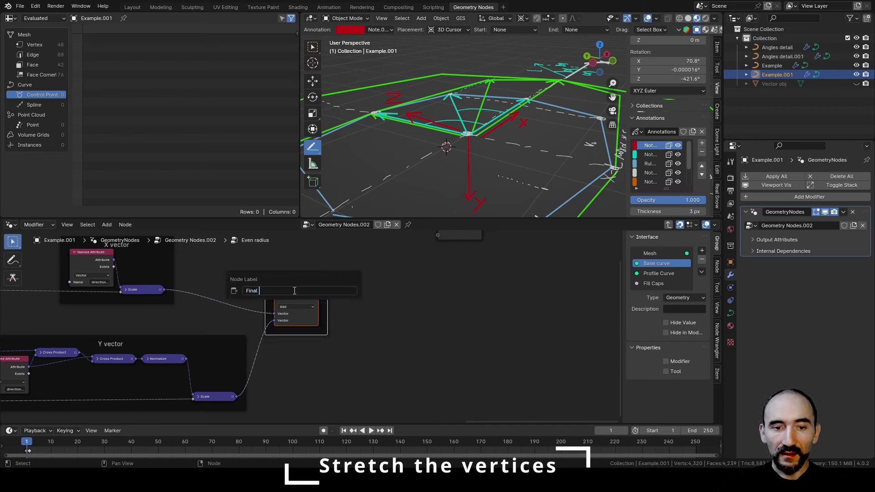
text(vector)
key(Return)
key(h)
key(g)
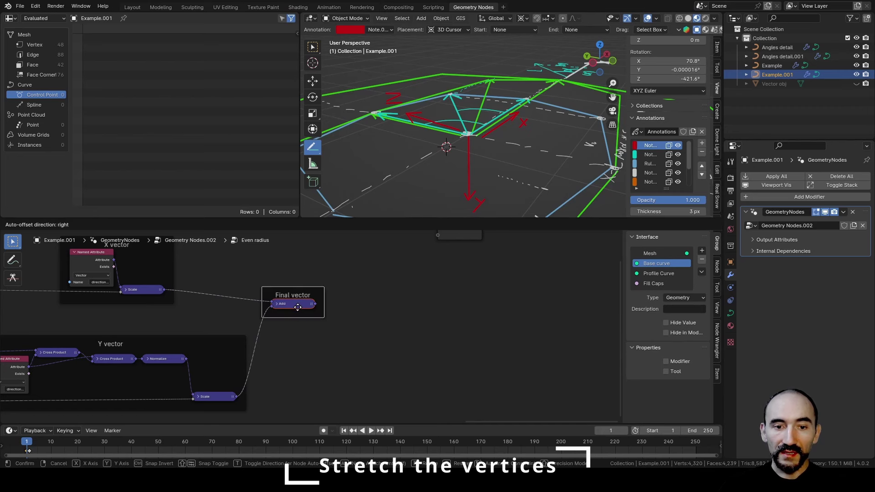
click(297, 308)
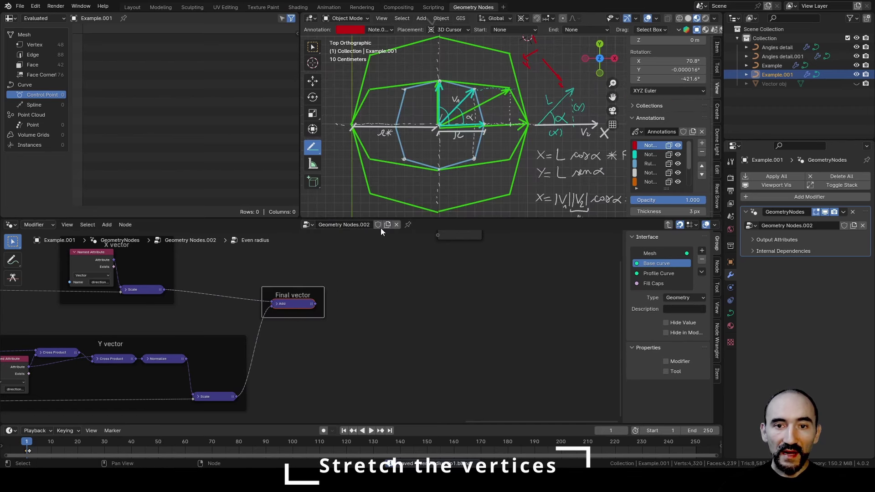
Examine the annotated stretch diagrams and X/Y formulas beside the example curves in the top view
scroll(474, 214, down, 2)
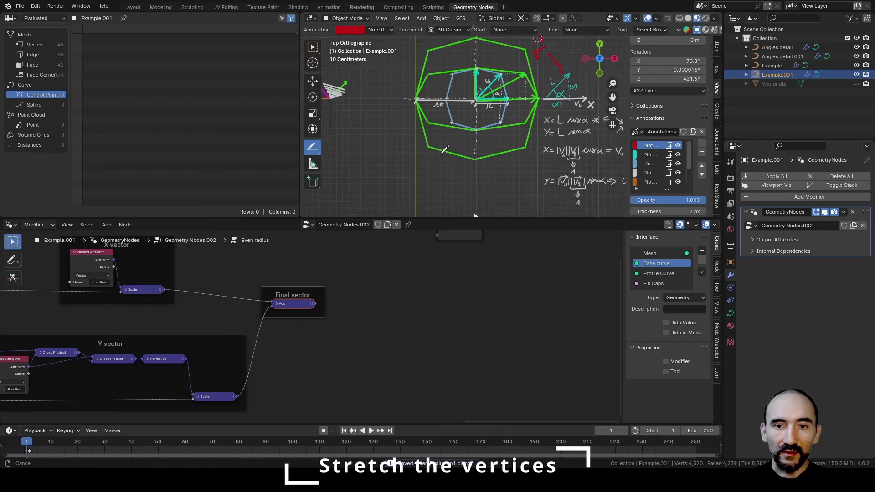
shift+middle_drag(444, 150, 436, 7)
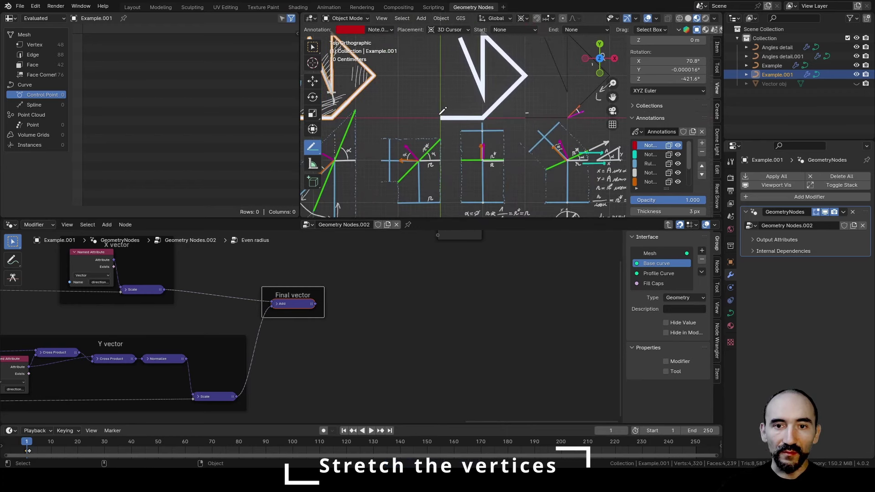
shift+middle_drag(473, 66, 466, 93)
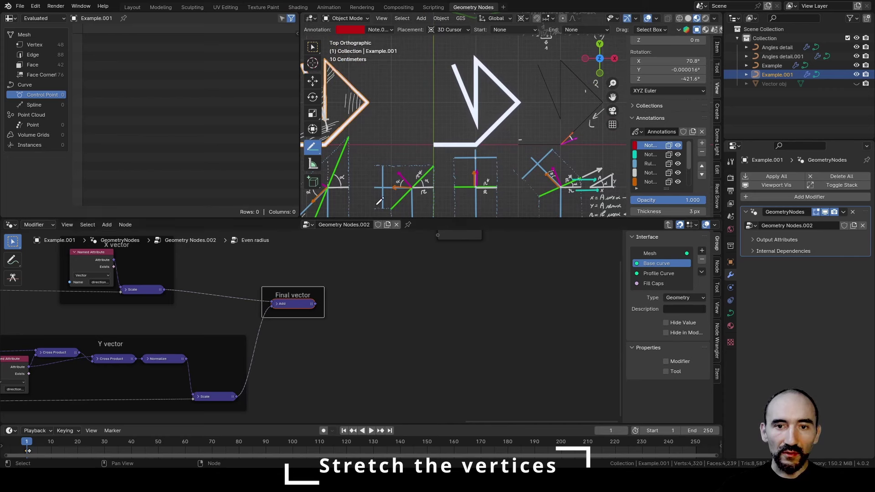
scroll(422, 145, up, 3)
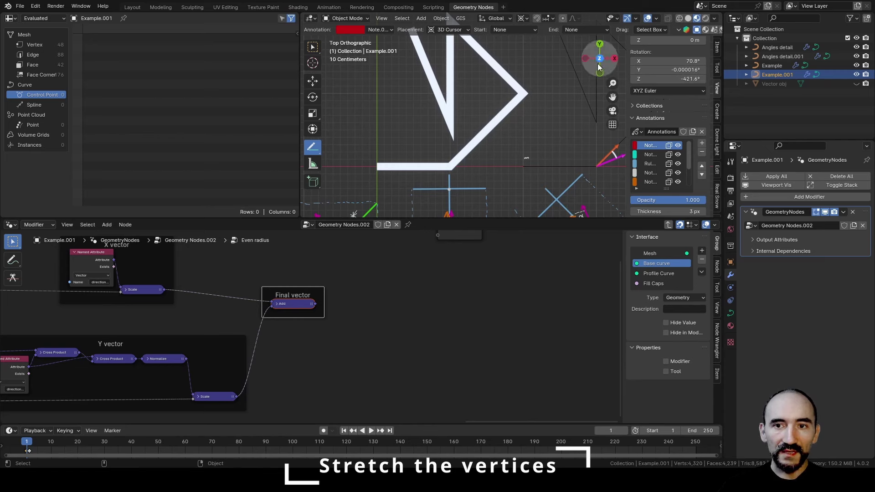
scroll(480, 79, down, 3)
shift+middle_drag(469, 81, 423, 230)
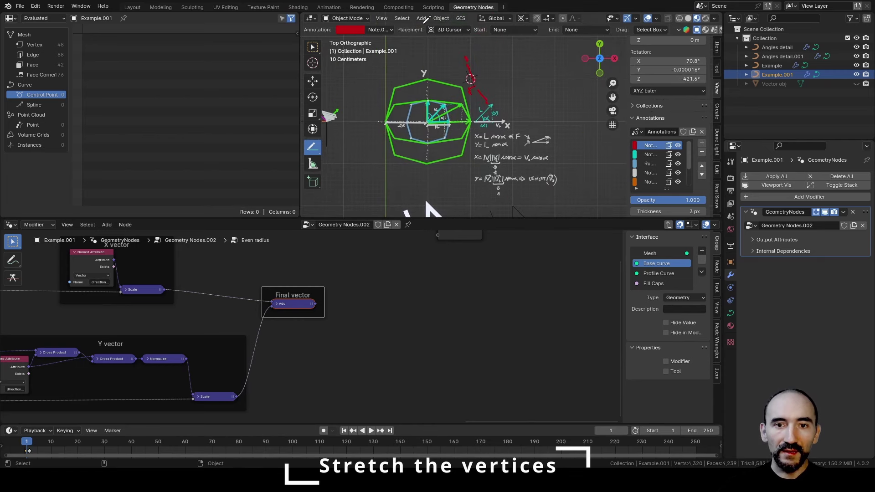
scroll(430, 95, up, 5)
alt+middle_drag(424, 110, 554, 104)
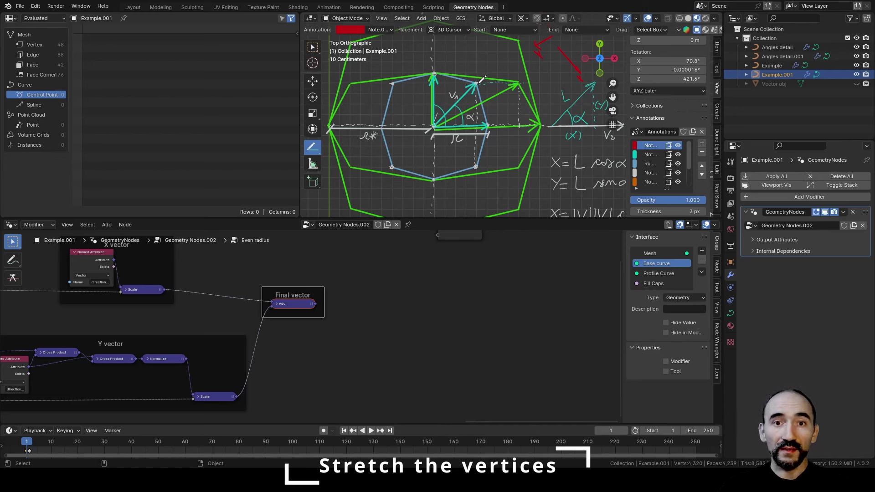
Add a Named Attribute node above the Final vector frame and set it to read the pos_cp vector attribute
click(360, 294)
middle_drag(361, 294, 359, 340)
key(F3)
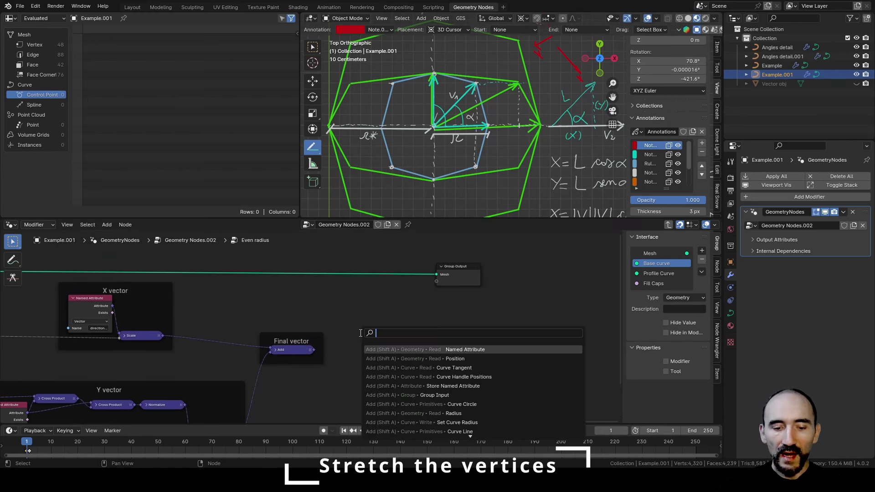
text(name)
key(Down)
key(Return)
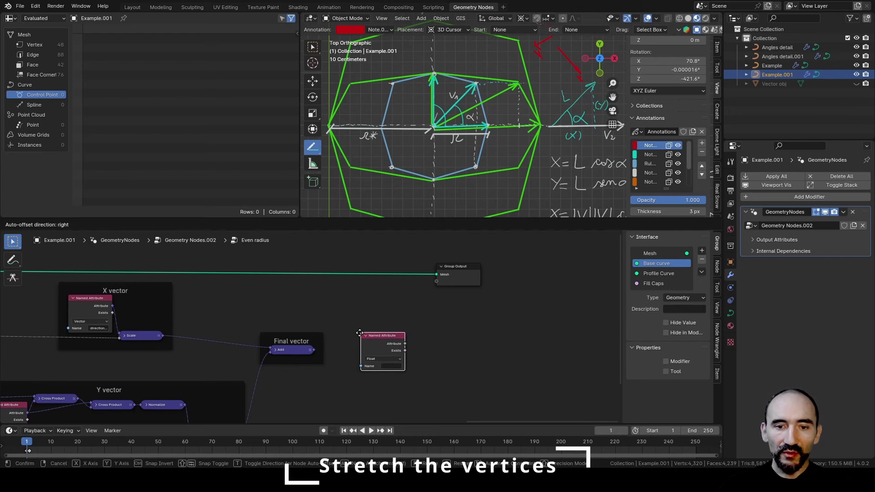
click(343, 290)
scroll(365, 306, up, 4)
click(400, 323)
text(pos)
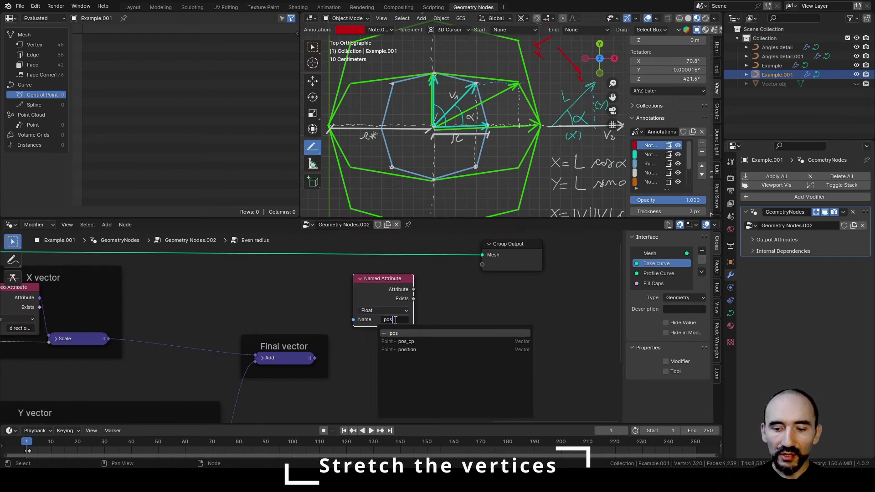
text(_cp)
key(Return)
mouse_move(383, 290)
mouse_down()
mouse_move(288, 288)
mouse_move(367, 289)
mouse_up()
Add a Vector Math Add node that sums the pos_cp attribute and the Final vector output
key(shift+a)
text(ad)
key(Return)
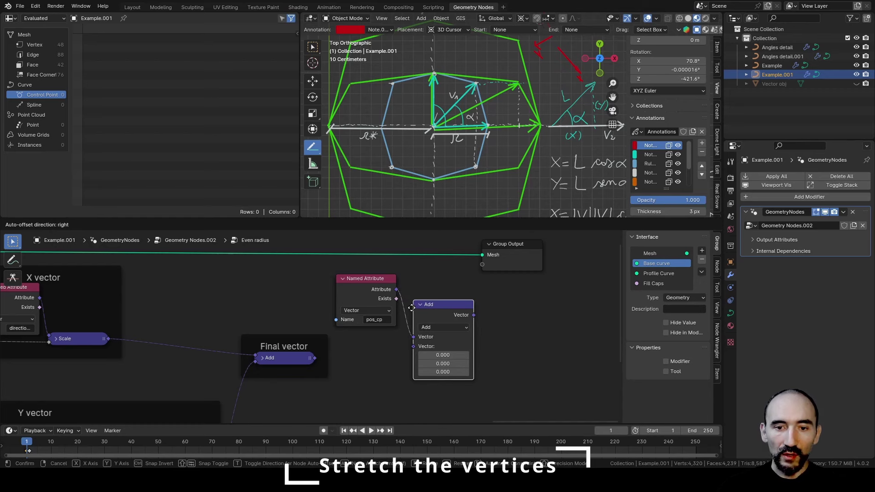
click(414, 309)
drag(315, 357, 413, 347)
Insert a Set Position node on the mesh link before Group Output and feed its Position with the pos_cp plus Final vector sum
scroll(412, 348, down, 6)
middle_drag(170, 362, 415, 319)
middle_drag(155, 329, 281, 326)
scroll(281, 325, up, 3)
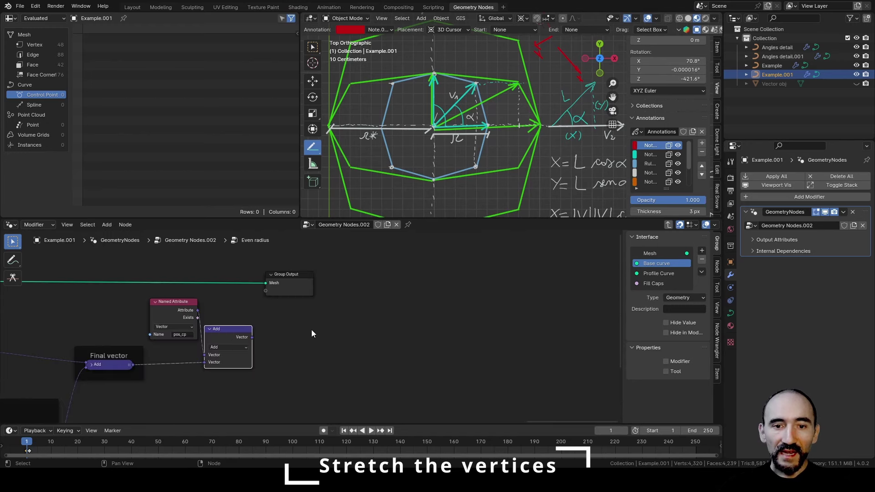
scroll(311, 330, up, 2)
drag(302, 272, 487, 272)
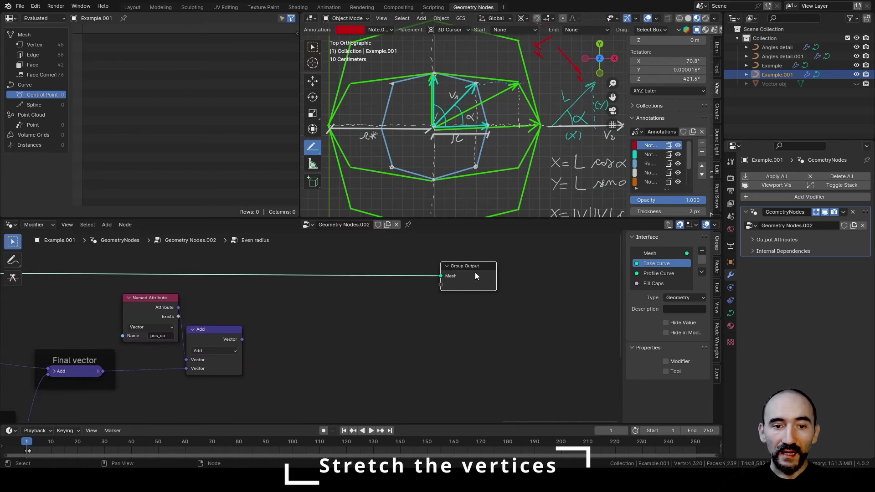
key(F3)
text(set pos)
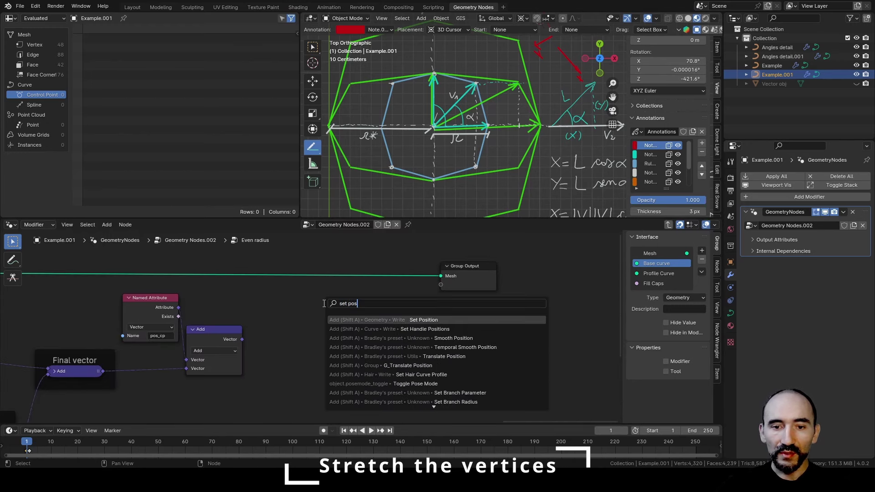
click(424, 403)
click(313, 282)
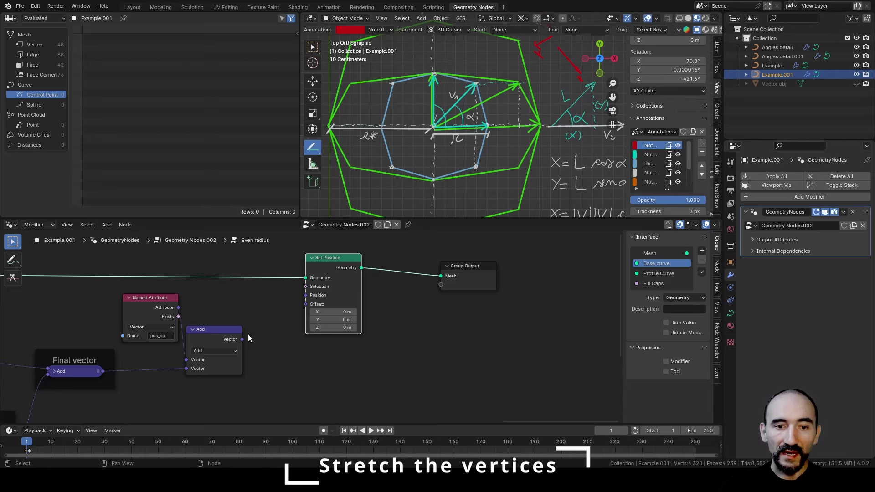
drag(242, 339, 306, 296)
drag(330, 262, 274, 261)
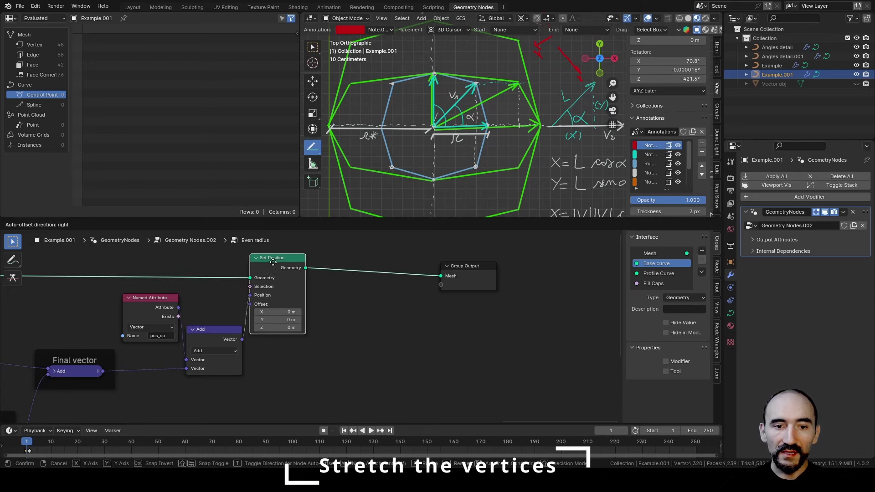
drag(464, 272, 400, 265)
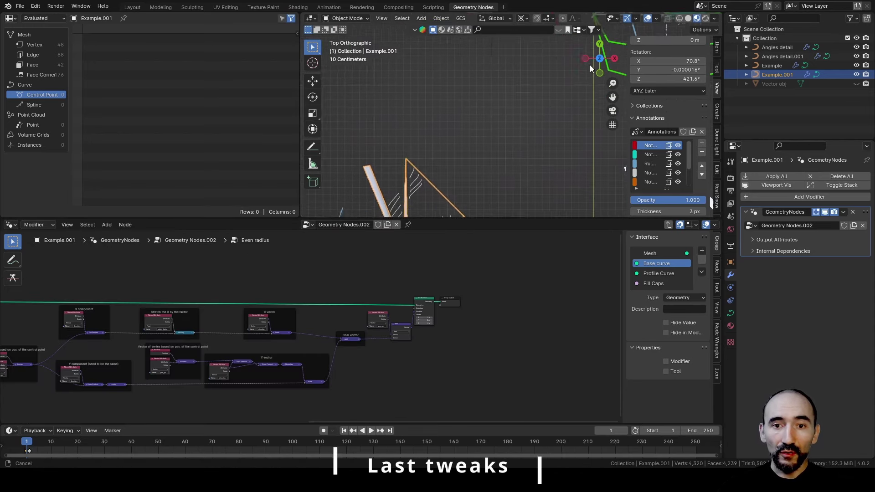
In the "Save factor to stretch the vertices of the mesh" frame, connect Divide directly to the radius_factor attribute's Value input
shift+middle_drag(648, 176, 647, 161)
scroll(534, 146, up, 1)
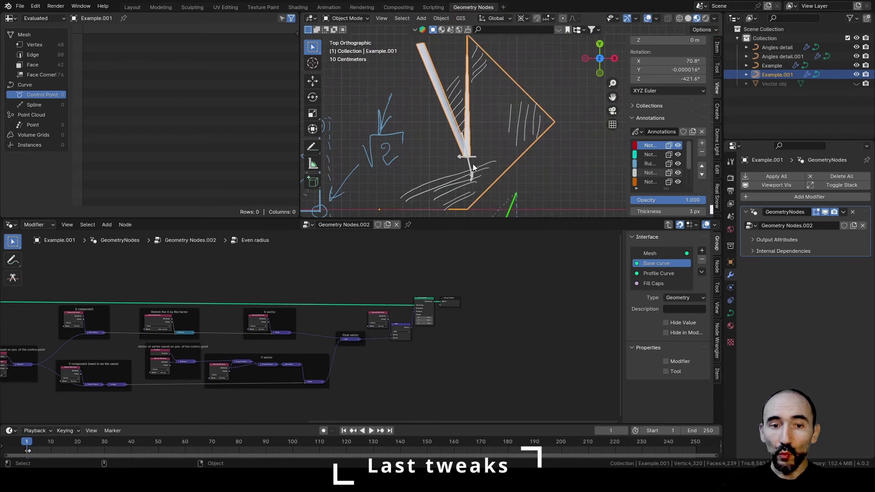
middle_drag(141, 332, 485, 321)
middle_drag(222, 333, 524, 339)
scroll(291, 337, up, 5)
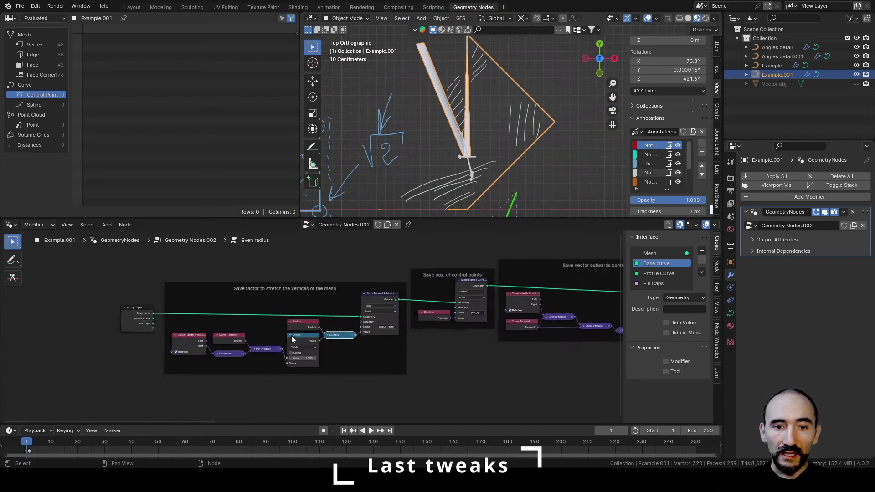
scroll(292, 339, up, 3)
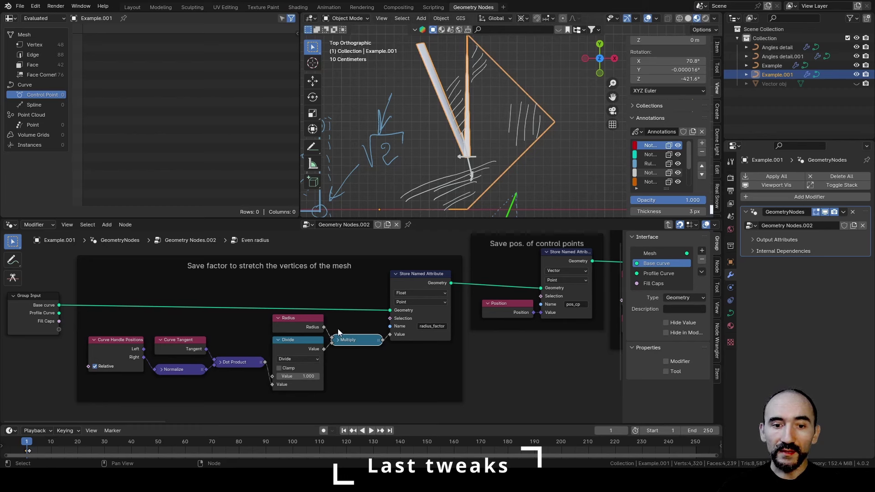
drag(322, 349, 391, 335)
Delete the unused Multiply and Radius nodes from the stretch factor frame
click(360, 340)
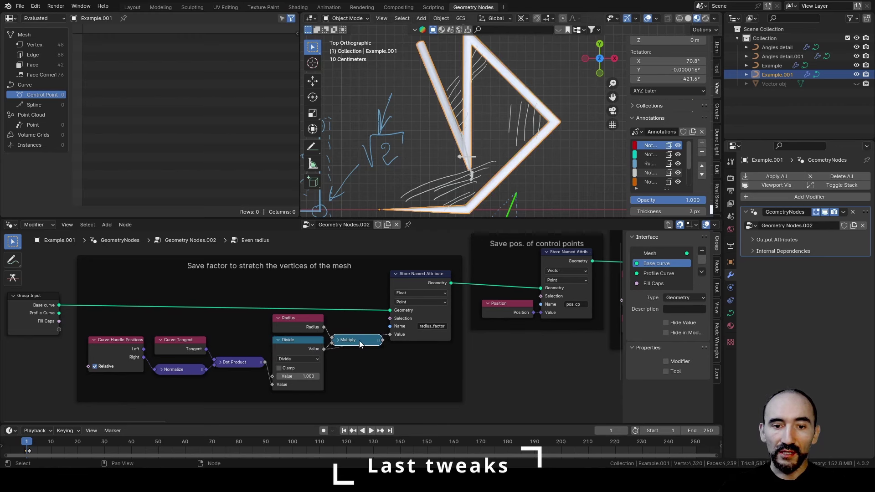
key(x)
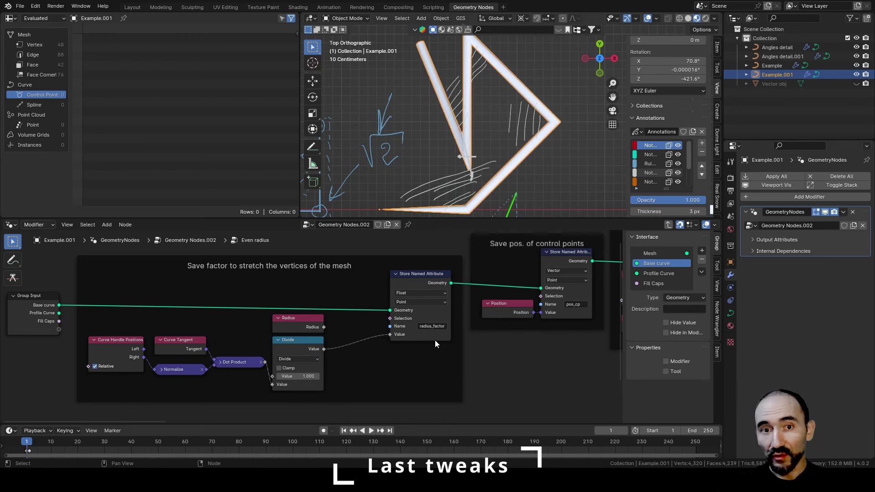
click(300, 322)
key(ctrl+x)
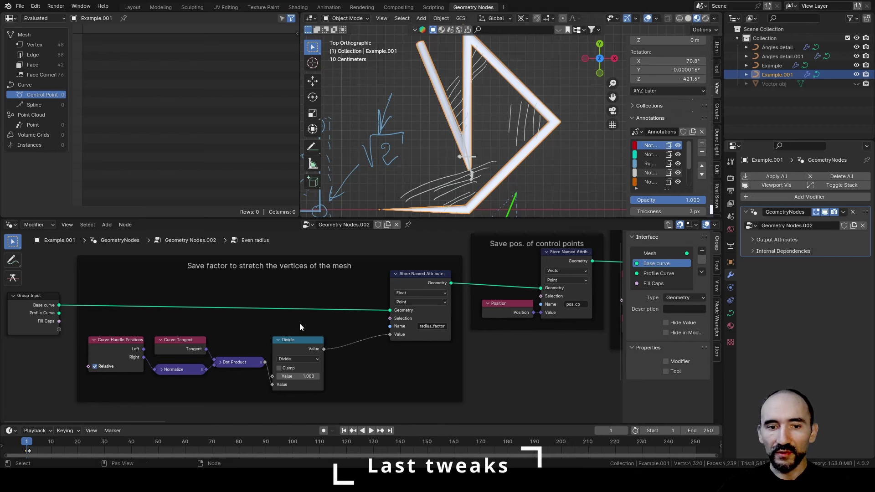
Move the handle, tangent, Normalize, Dot Product and Divide nodes closer to the radius_factor Store Named Attribute node
drag(300, 324, 124, 376)
drag(217, 359, 275, 344)
click(309, 326)
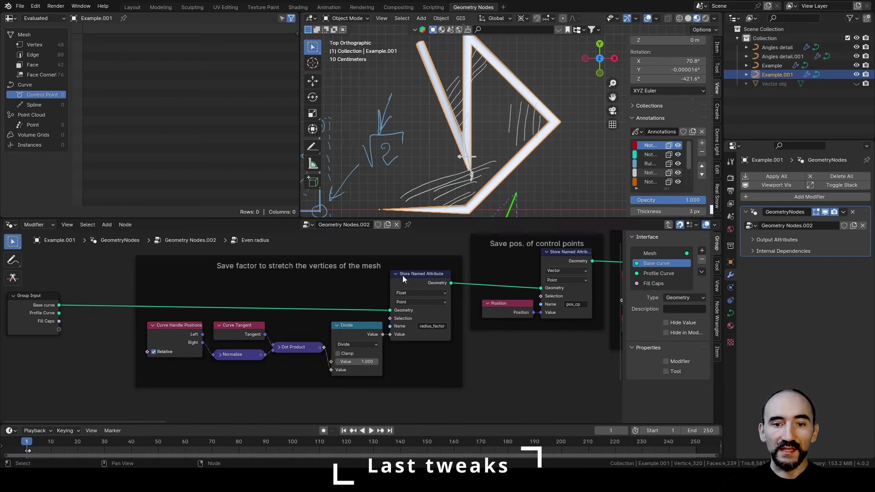
Examine the end points of the Example.001 mesh and the sketched case where the angle alpha is zero
middle_drag(429, 165, 458, 84)
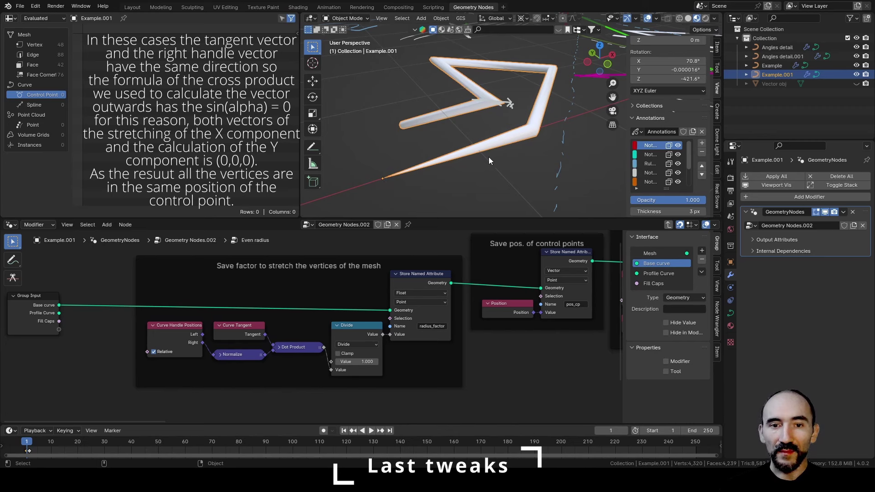
middle_drag(383, 179, 487, 152)
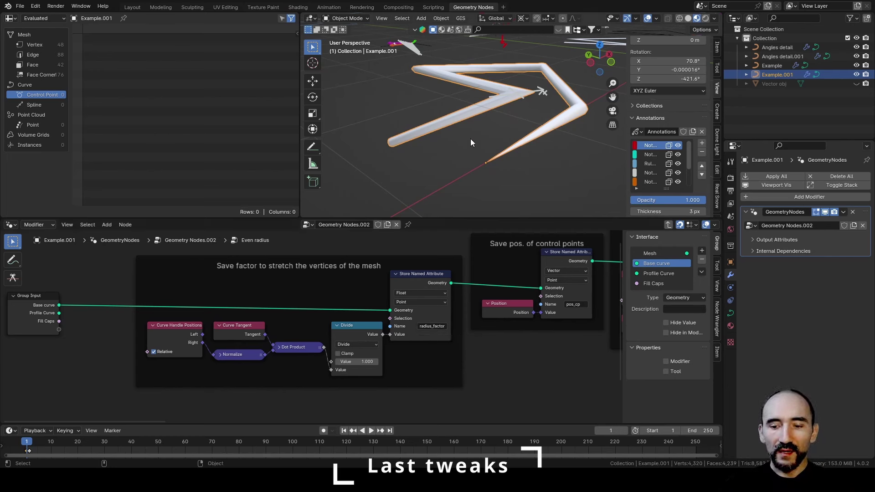
key(KP_7)
scroll(508, 165, down, 7)
scroll(486, 73, up, 5)
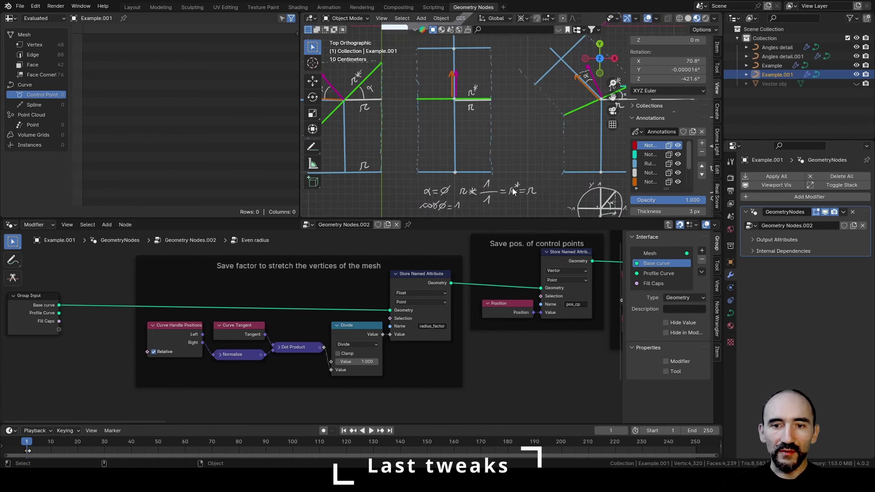
drag(514, 183, 518, 189)
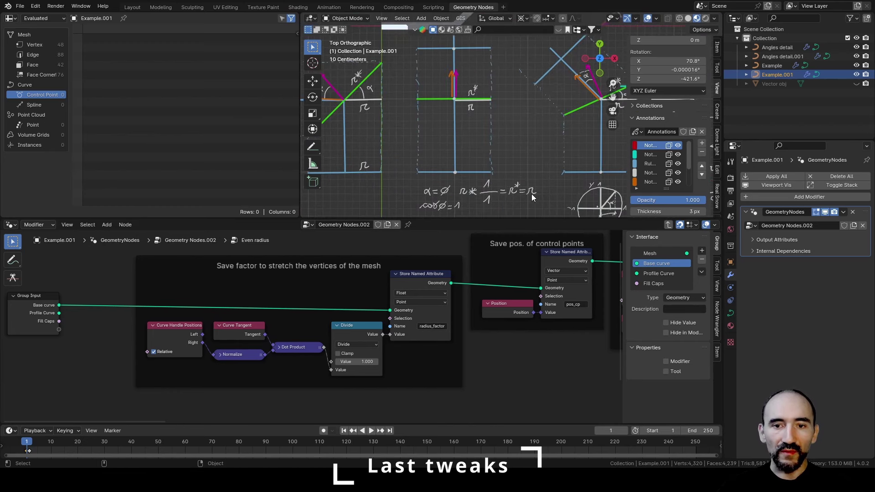
Shift the Set Position and Group Output nodes away from the Add node to make room for more nodes
scroll(517, 332, down, 2)
middle_drag(533, 315, 164, 319)
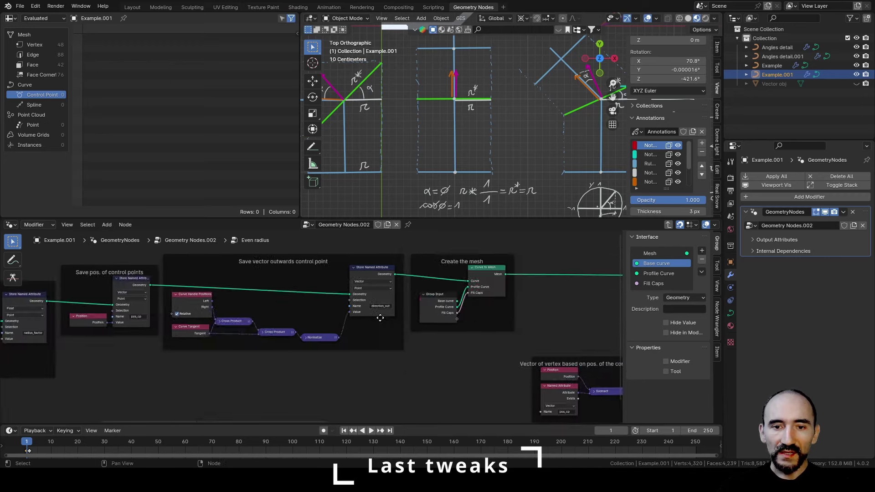
middle_drag(488, 339, 166, 313)
middle_drag(488, 311, 156, 303)
middle_drag(400, 238, 306, 265)
scroll(307, 266, up, 3)
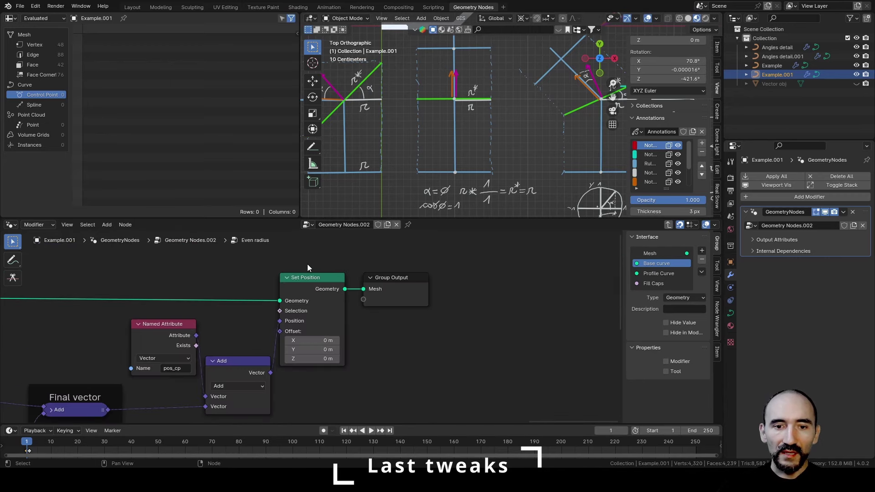
drag(306, 265, 412, 325)
key(g)
click(580, 324)
Add a Float Named Attribute node below Set Position that reads radius_factor
key(F3)
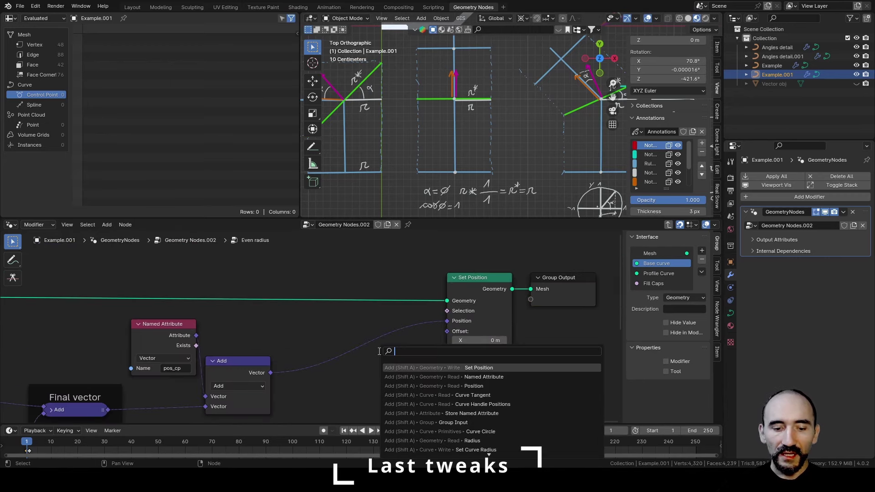
text(name)
key(Return)
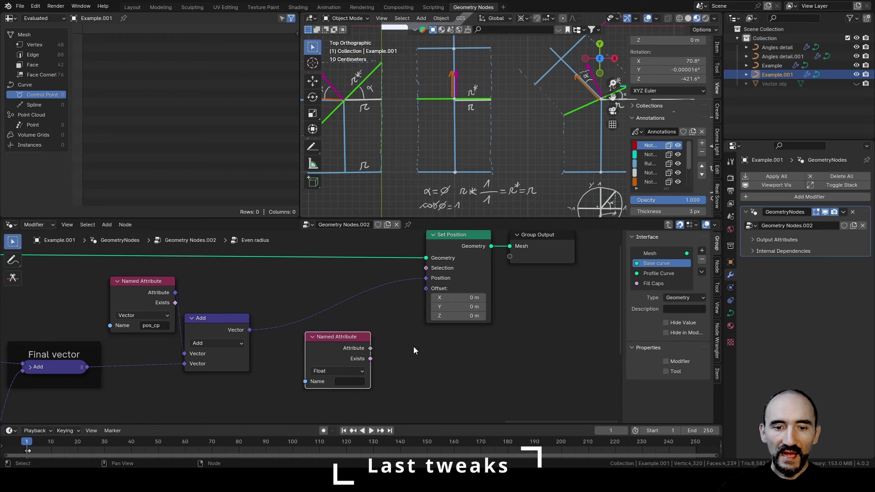
click(347, 383)
text(radiu)
key(Down)
key(Down)
key(Return)
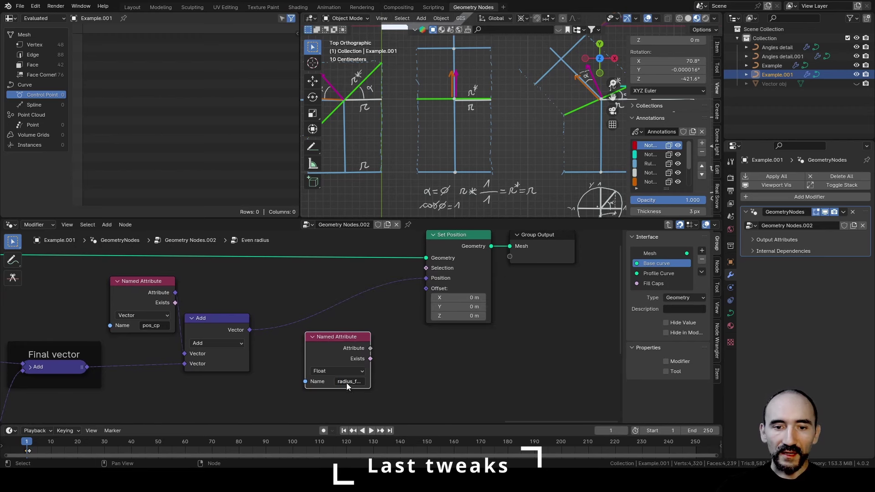
Compare radius_factor with 1 using a Not Equal node and connect its Result to Set Position's Selection
key(shift+a)
text(not)
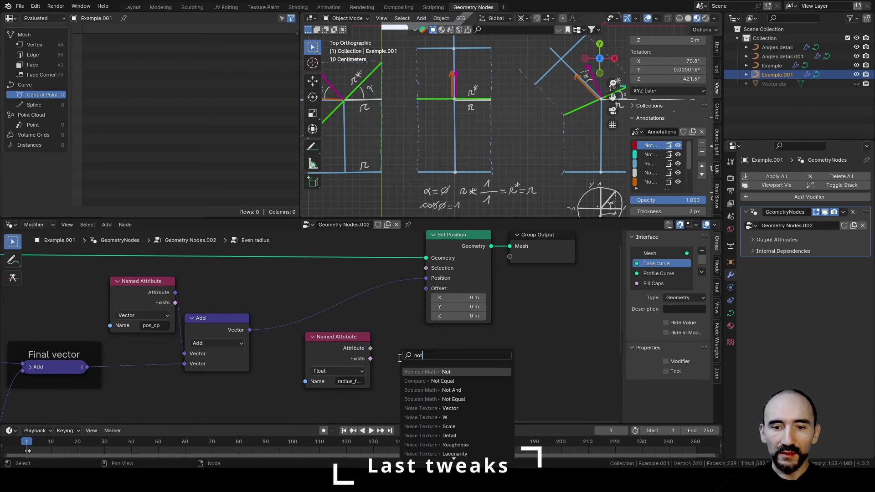
click(431, 381)
click(412, 370)
click(414, 393)
text(1)
key(Return)
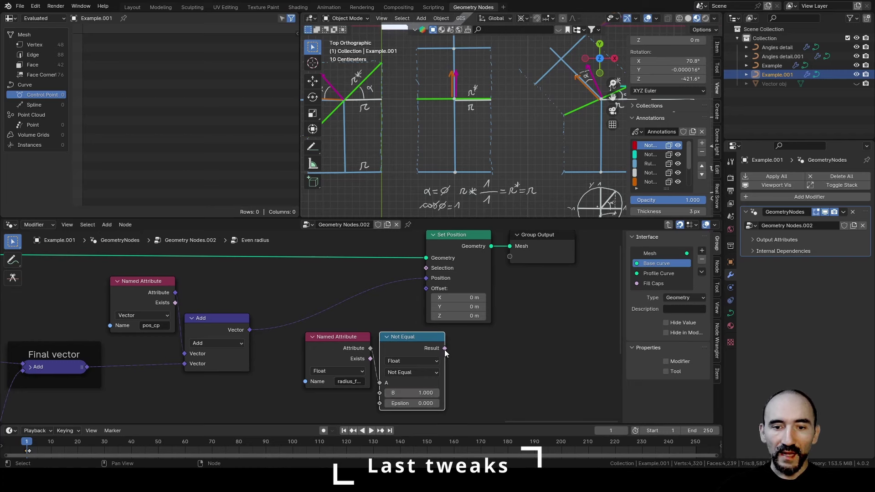
drag(445, 349, 425, 270)
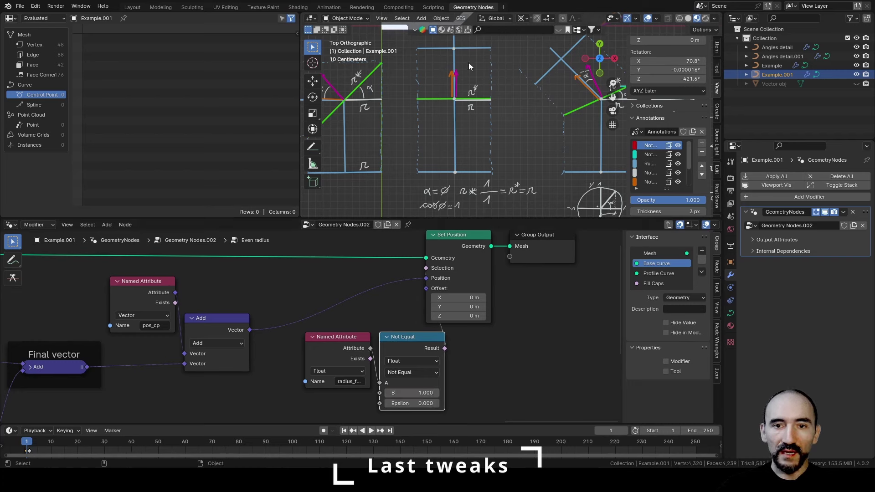
scroll(522, 199, down, 5)
scroll(514, 150, up, 3)
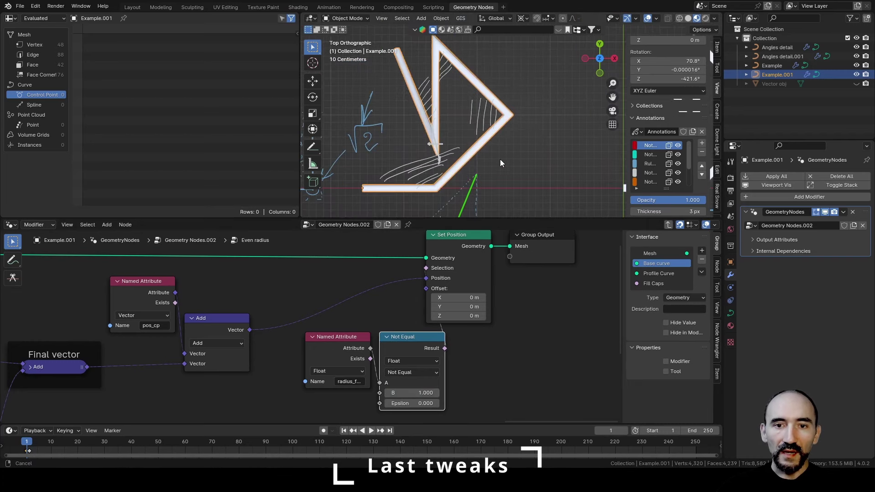
Label the frame around the Set Position nodes "Shift on pos. of the control point filtered"
key(Left)
key(Right)
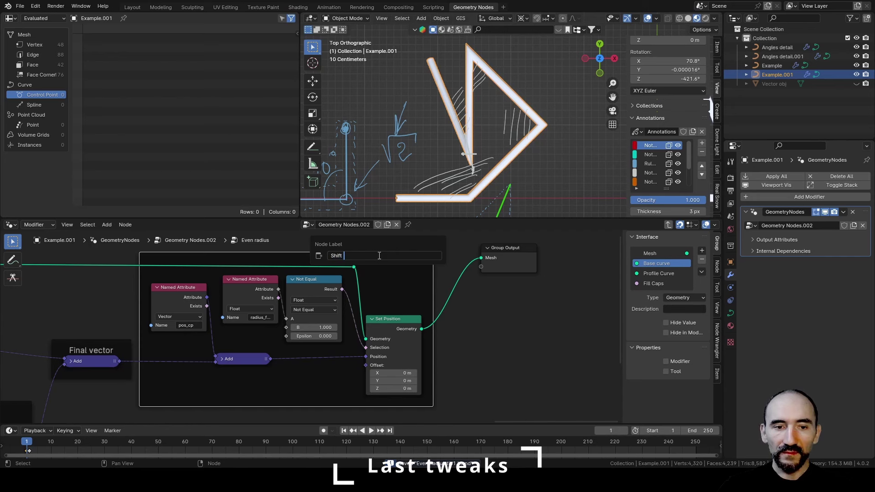
text(on pos. of )
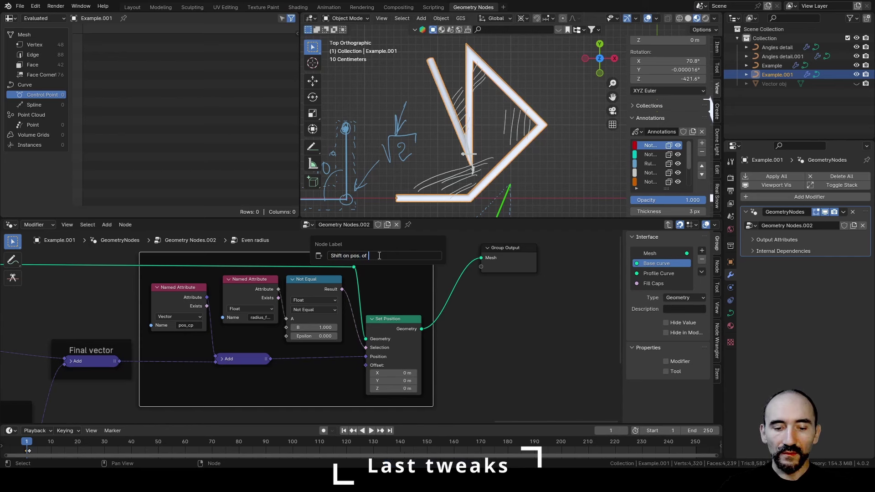
text(the control point )
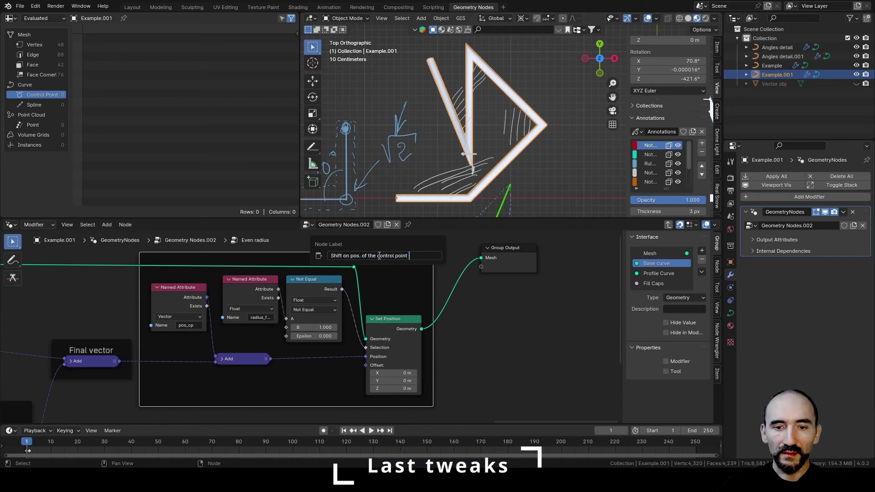
text(filtered)
key(Return)
Leave the Even radius group and add a Set Shade Smooth node fed by its Mesh output, with Shade Smooth disabled
scroll(392, 299, down, 3)
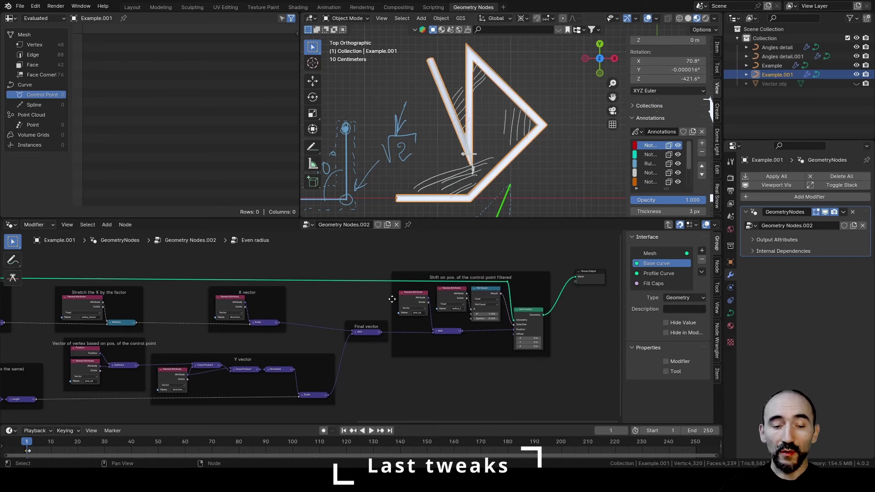
key(Tab)
scroll(340, 300, up, 3)
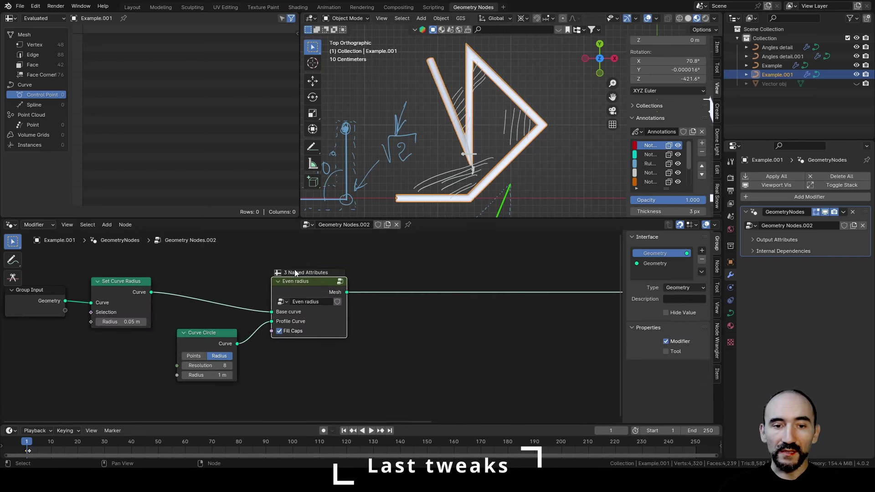
drag(347, 292, 393, 328)
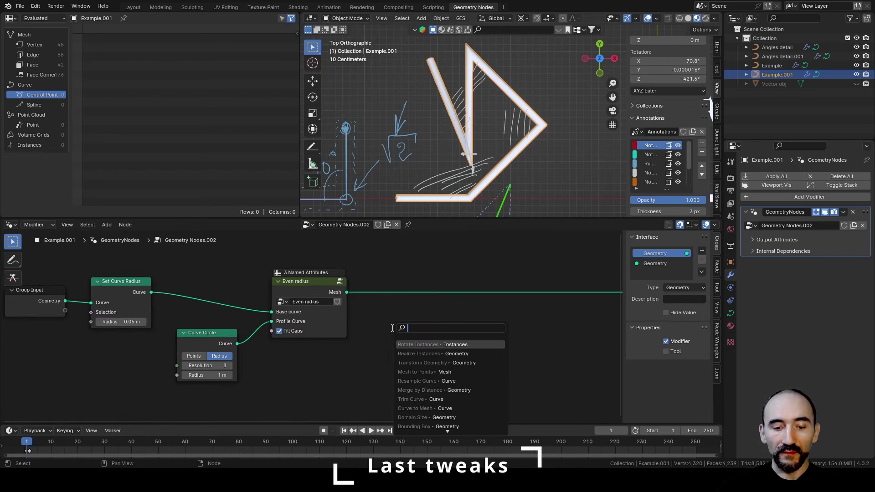
text(smooth)
key(Return)
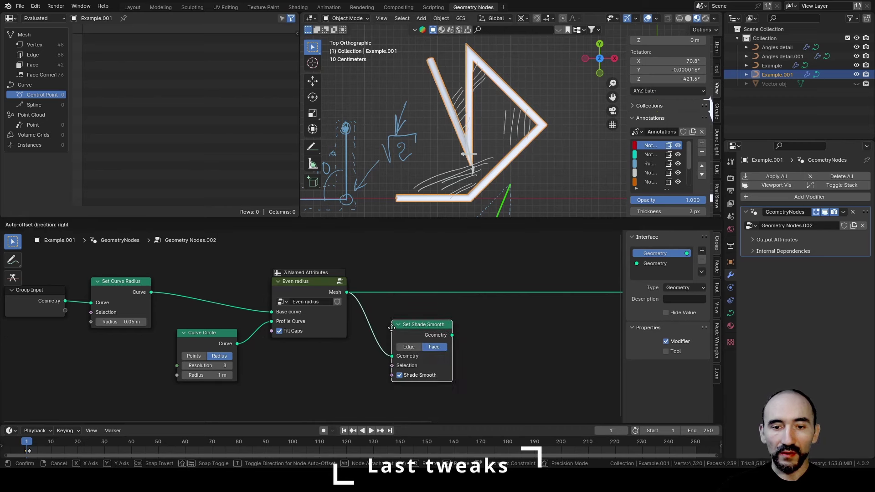
click(369, 277)
click(391, 326)
Bring Group Output next to Set Shade Smooth and route the shaded geometry into it
middle_drag(446, 172, 458, 159)
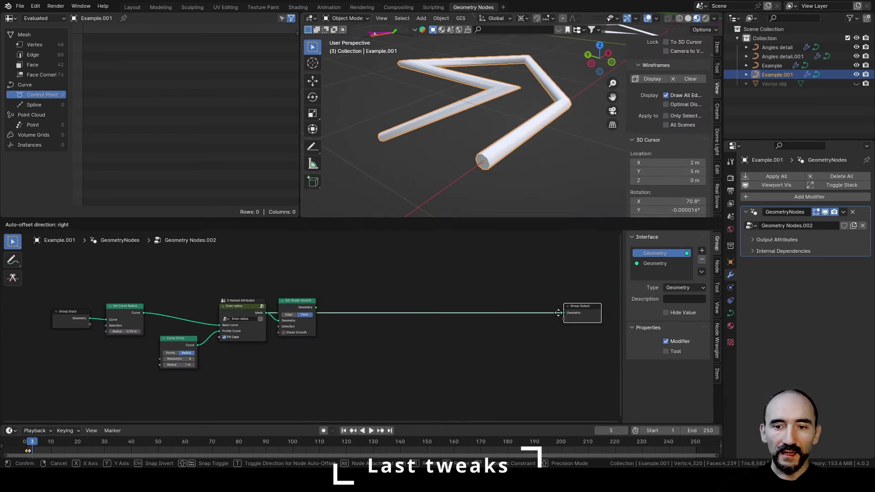
drag(573, 304, 343, 309)
scroll(325, 318, up, 4)
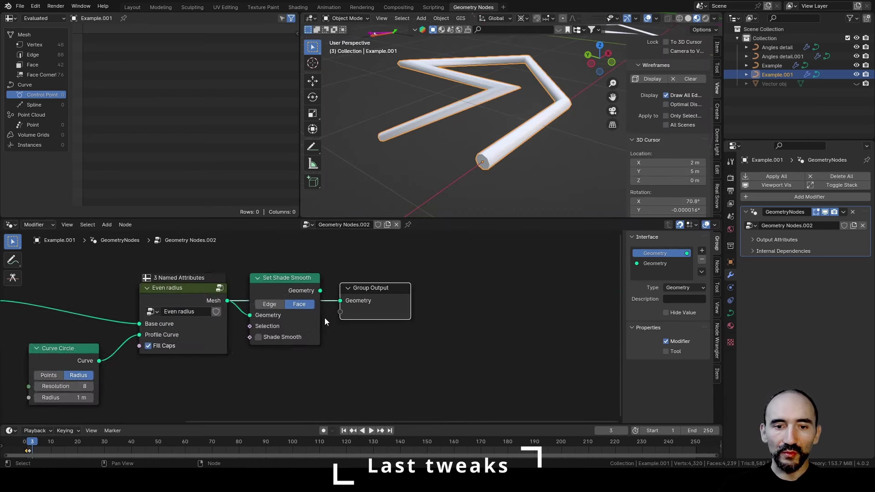
scroll(325, 320, up, 1)
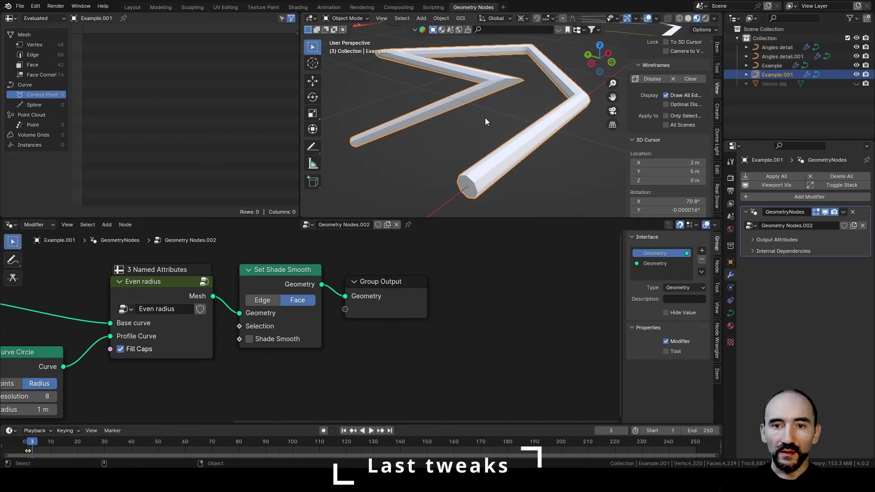
Set the Curve Circle's radius to 1.81 m and view the thicker mesh from another angle
middle_drag(485, 117, 464, 118)
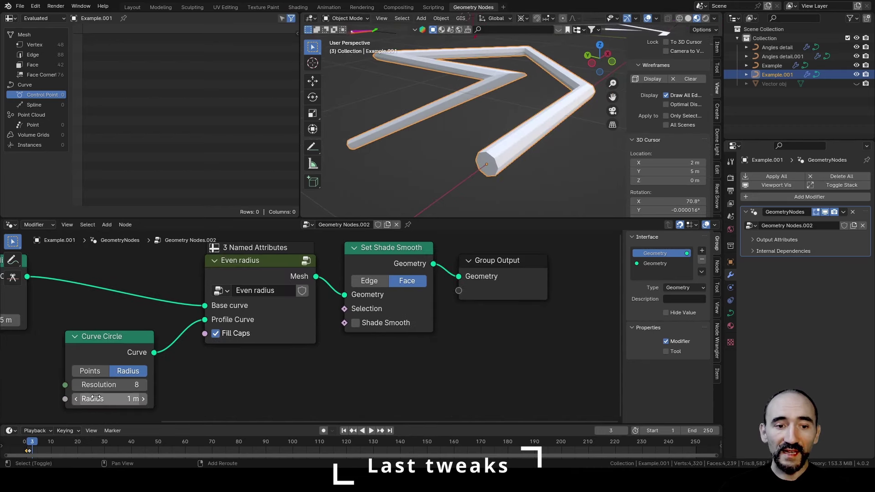
drag(95, 400, 133, 400)
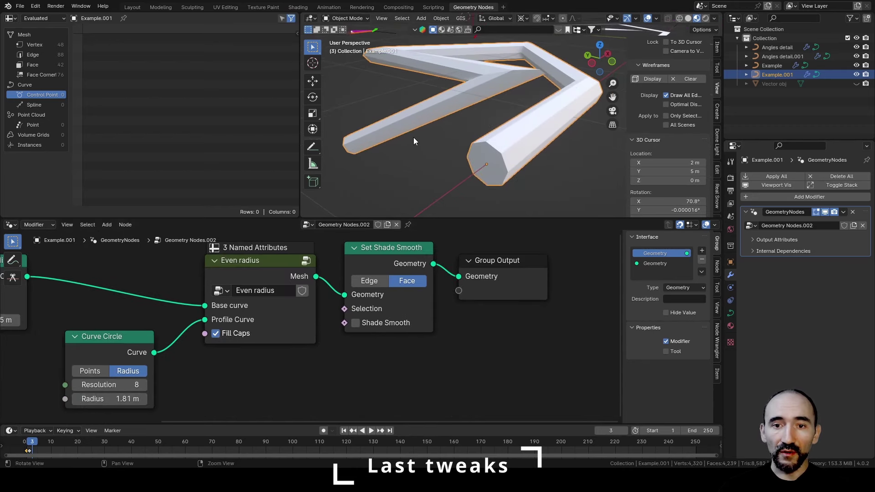
middle_drag(414, 138, 455, 139)
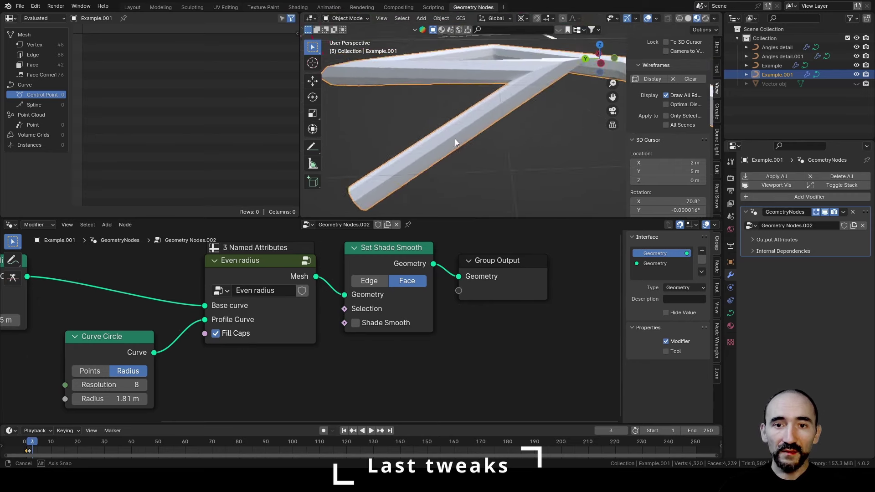
Move the end control point of the Example.001 curve in Edit Mode to change its last segment's angle
key(Tab)
key(g)
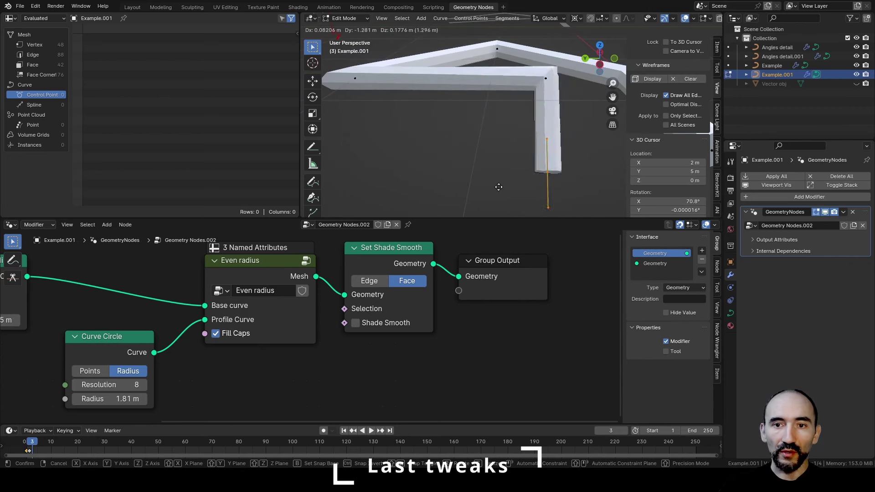
click(434, 191)
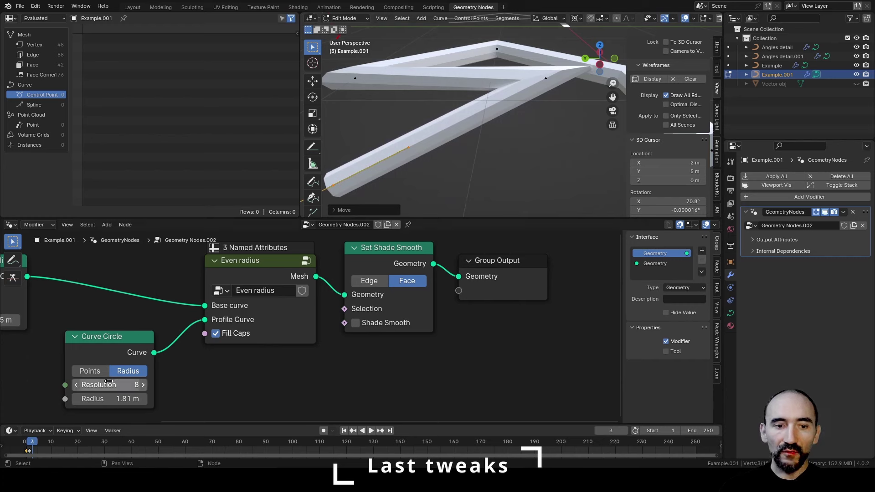
Set the Curve Circle's resolution to 4 and view the square-profile mesh
drag(131, 385, 105, 384)
middle_drag(528, 98, 485, 129)
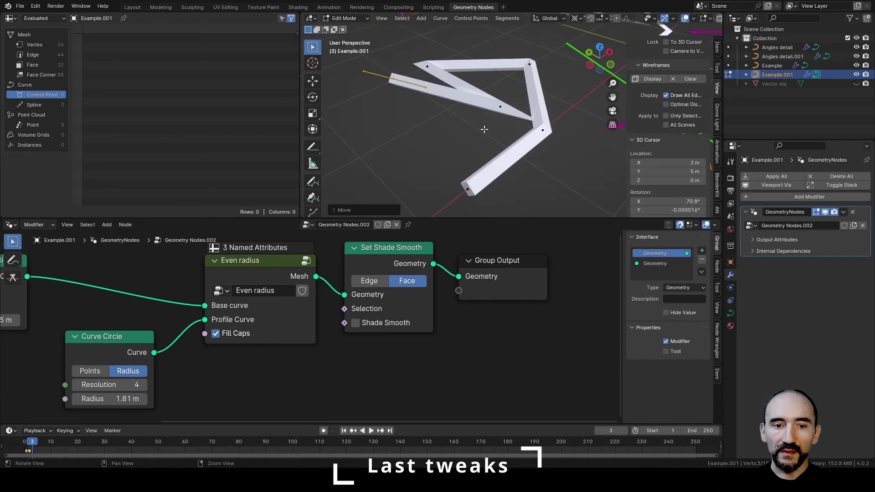
scroll(207, 379, down, 4)
Move Curve Circle aside and connect a new Star curve node to the Profile Curve input of Even radius
middle_drag(231, 378, 316, 313)
scroll(288, 315, up, 2)
drag(218, 275, 109, 286)
click(260, 321)
key(shift+a)
text(star)
key(Return)
click(259, 329)
drag(262, 324, 316, 252)
Examine the star-profile mesh up close at its end cap and along its angled corners
middle_drag(542, 161, 545, 141)
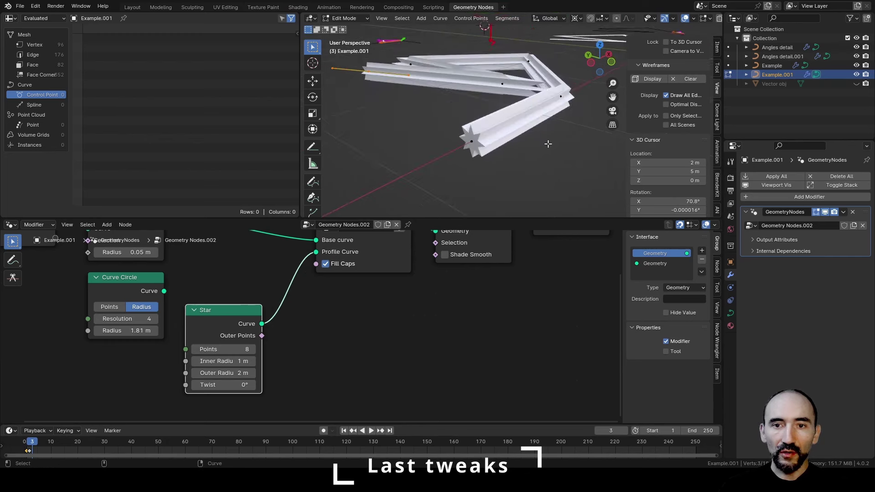
scroll(546, 141, up, 5)
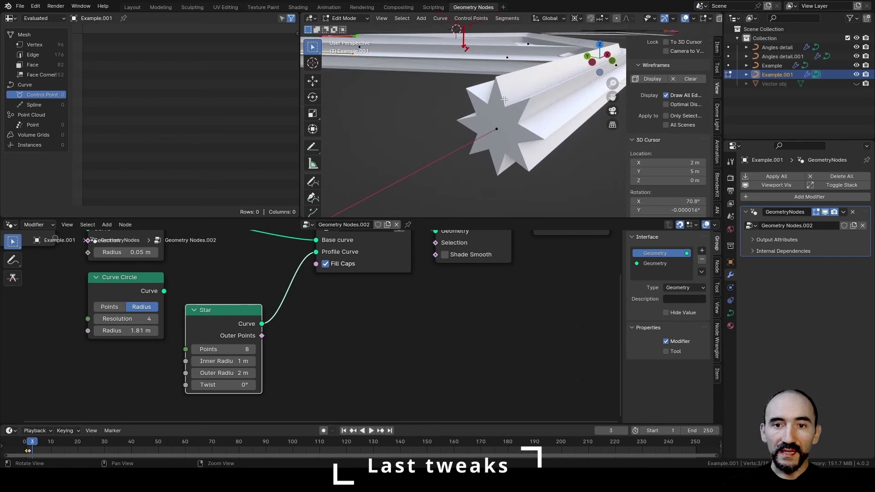
scroll(519, 98, up, 5)
scroll(543, 100, down, 5)
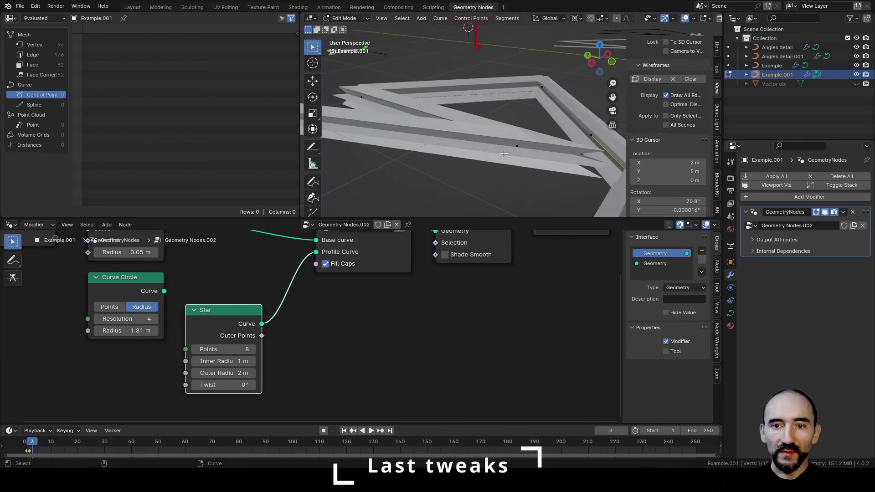
Move the selected end control point of the Example.001 curve about 1.4 m in the horizontal plane, with global Z locked
middle_drag(502, 152, 375, 138)
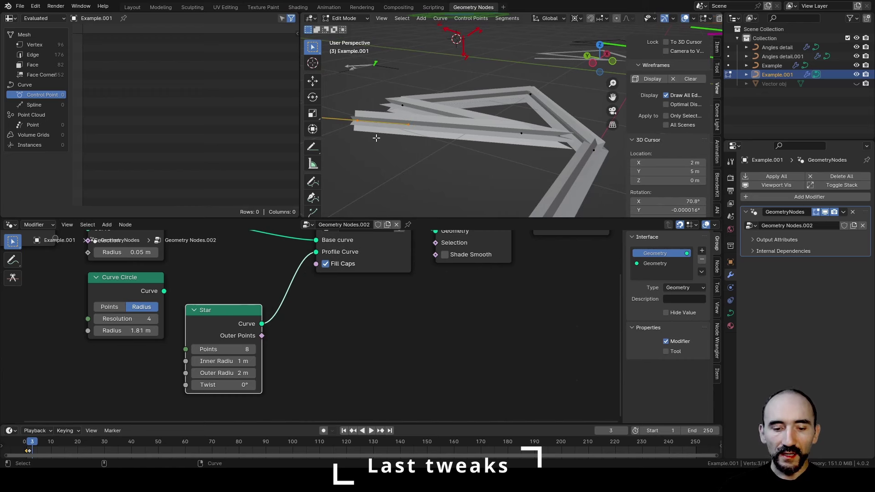
key(g)
key(shift+z)
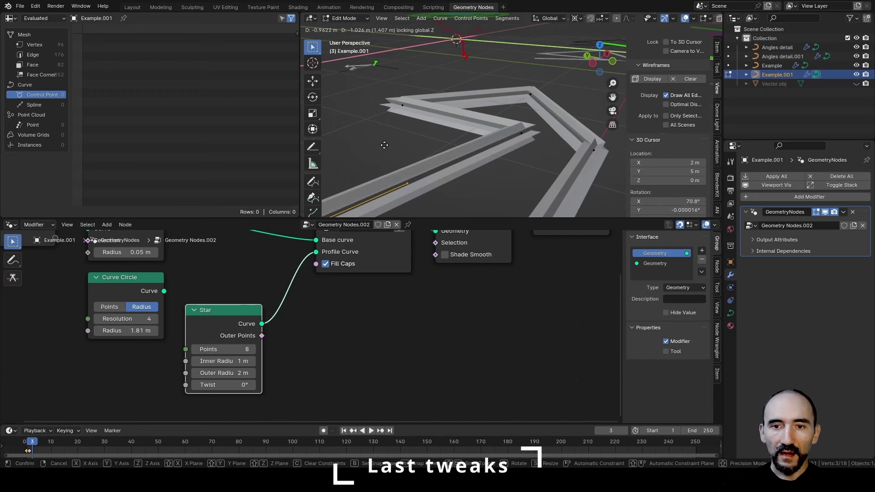
click(384, 145)
Examine the star-profile mesh's corner joint at the moved segment in wireframe display
scroll(536, 119, up, 5)
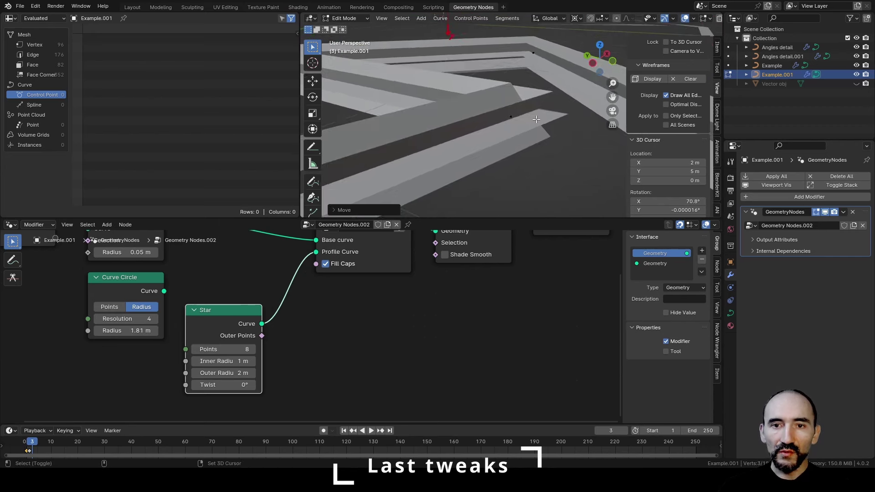
key(shift+z)
scroll(537, 120, up, 2)
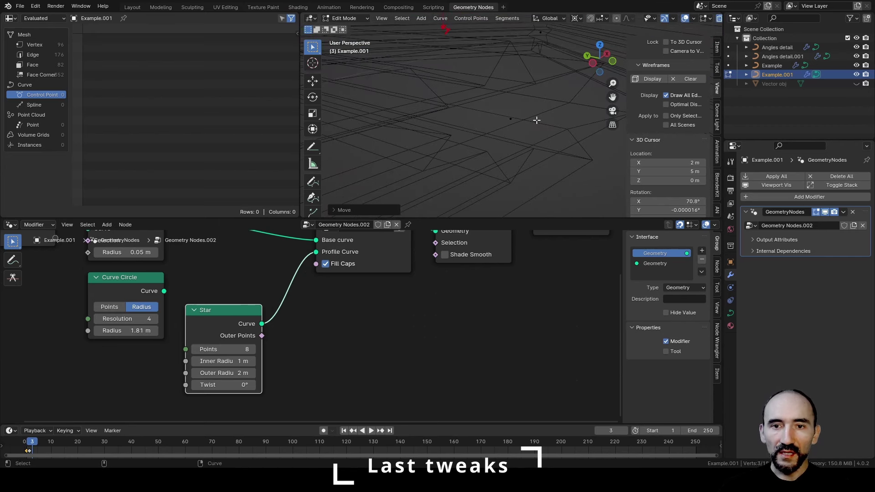
scroll(535, 118, up, 2)
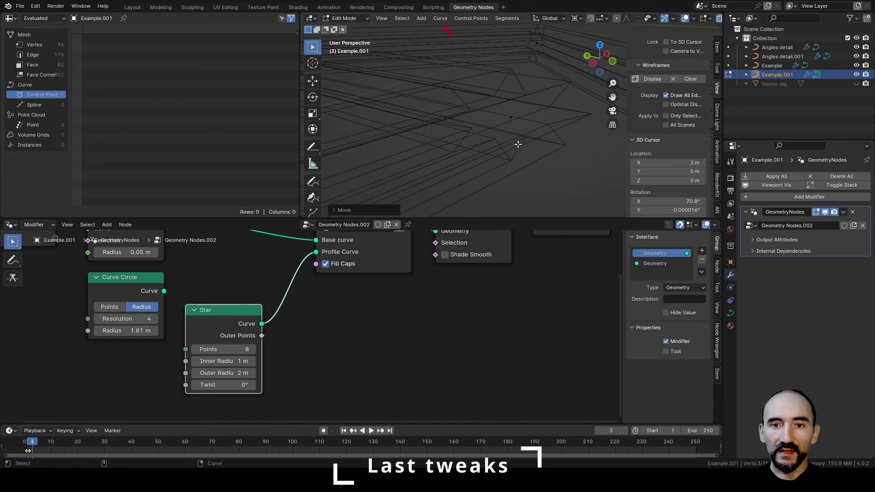
scroll(489, 129, down, 2)
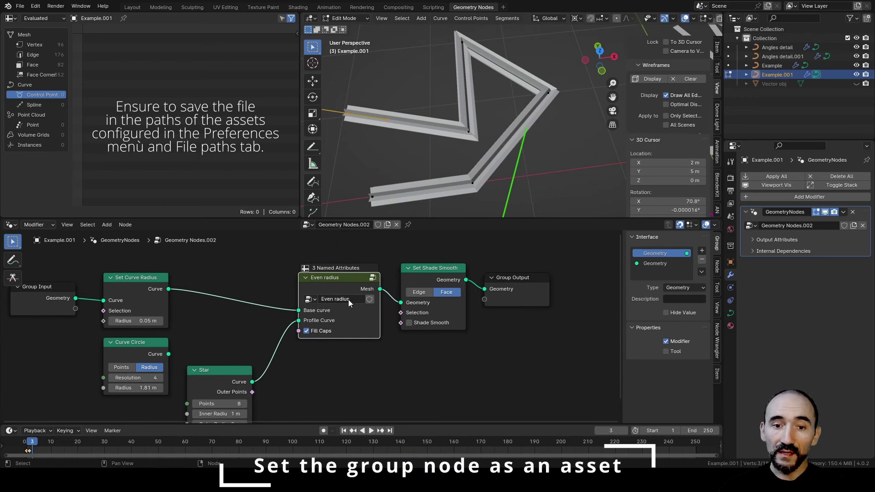
Mark the Even radius node group as an asset and save the file Even Radius tip1.blend
right_click(349, 300)
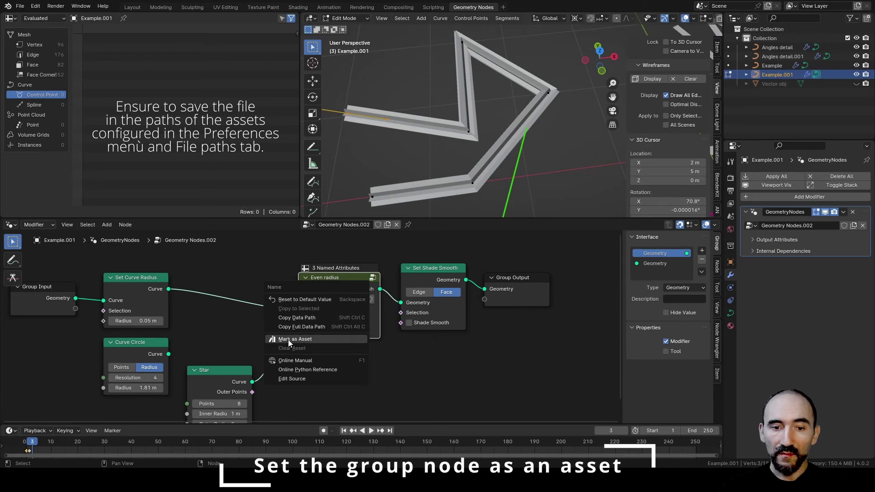
click(308, 340)
key(ctrl+s)
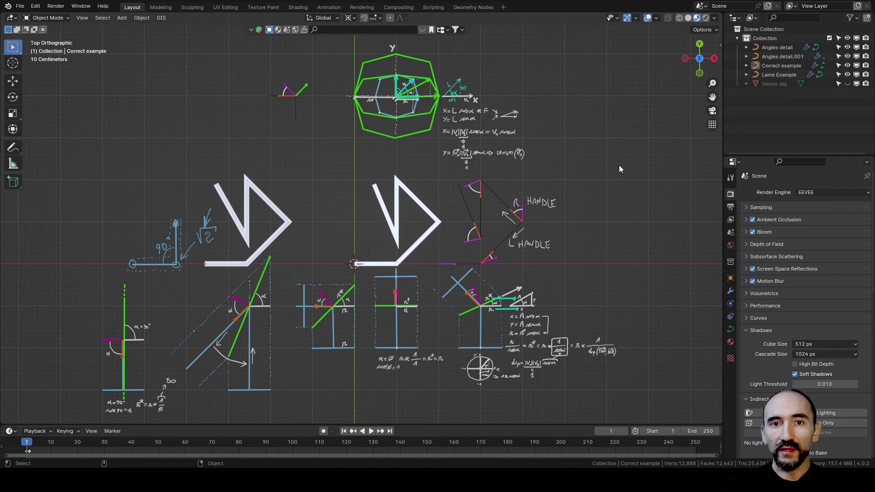
key(ctrl+s)
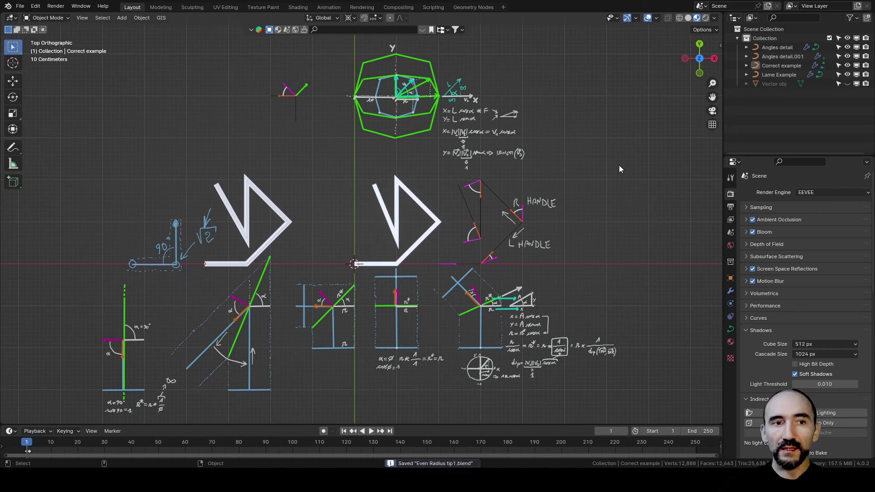
Find the Append command for bringing in data from a library .blend file
click(20, 6)
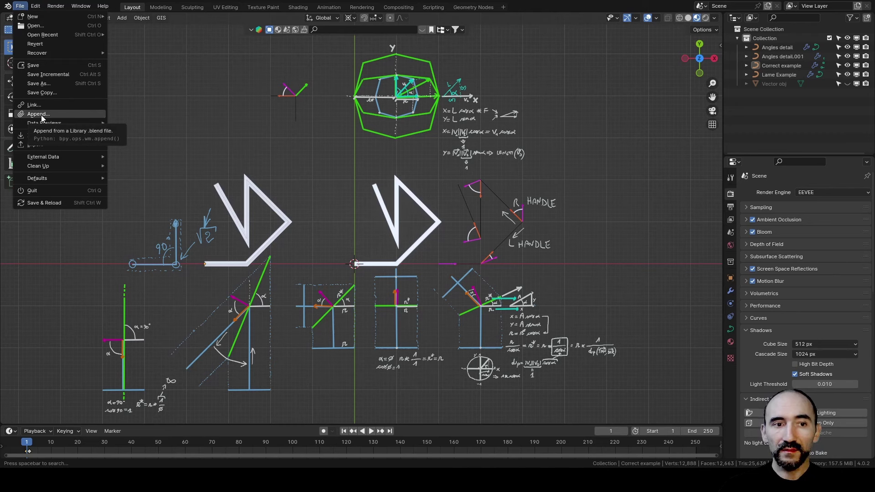